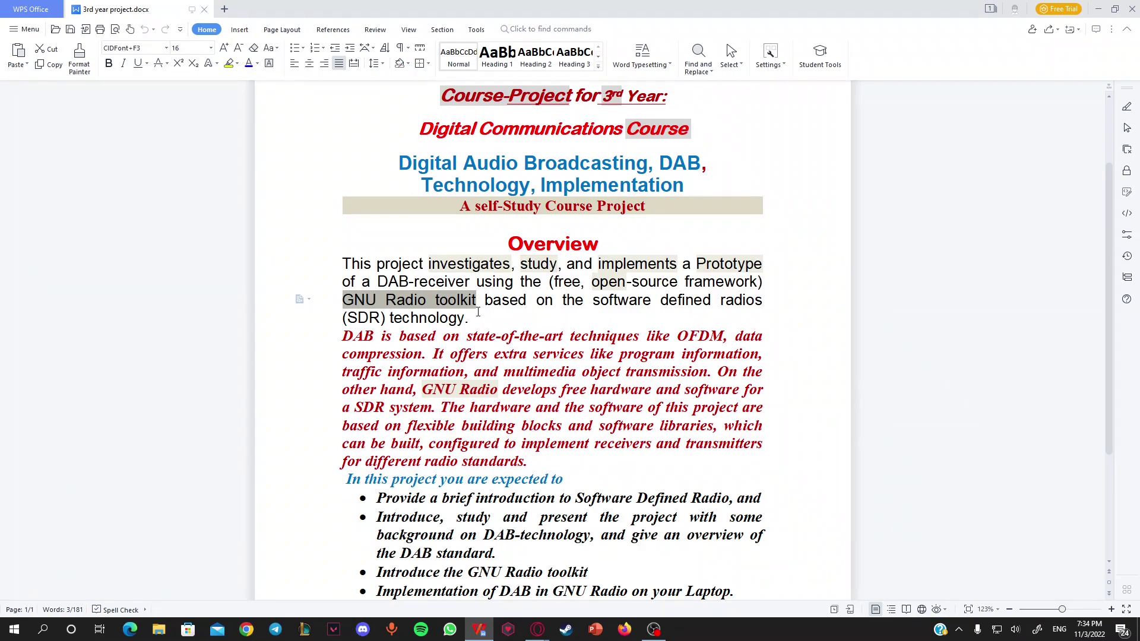
Examine the course-project document's overview, its DAB and GNU Radio description, and the list of expected tasks
{"action": "left_click", "coordinate": [439, 309]}
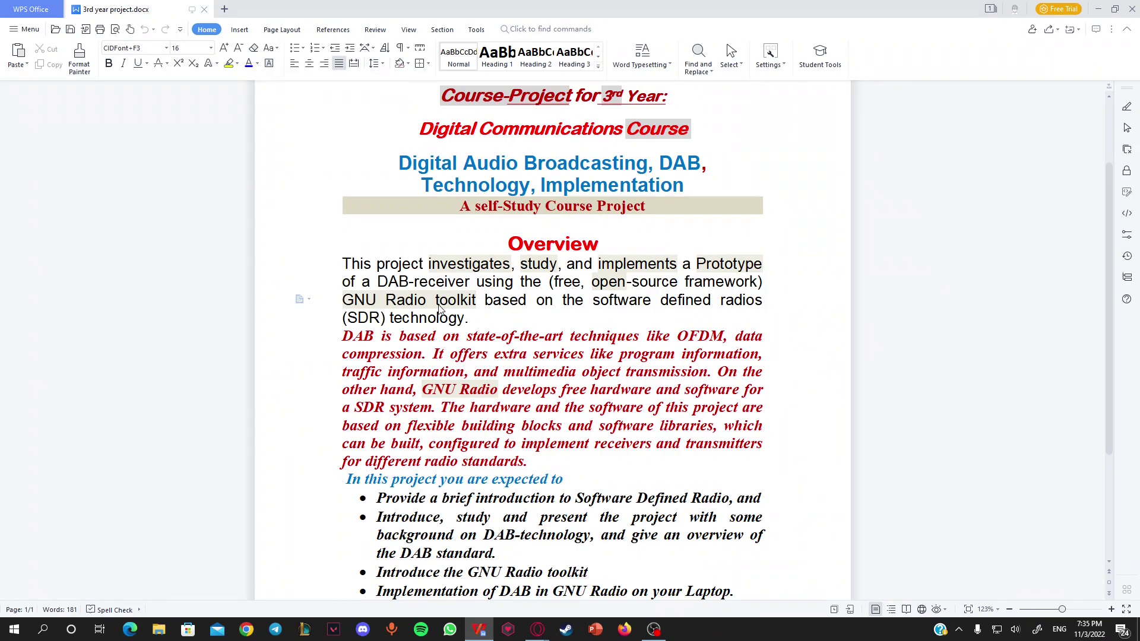
{"action": "left_click_drag", "start_coordinate": [339, 301], "coordinate": [476, 302]}
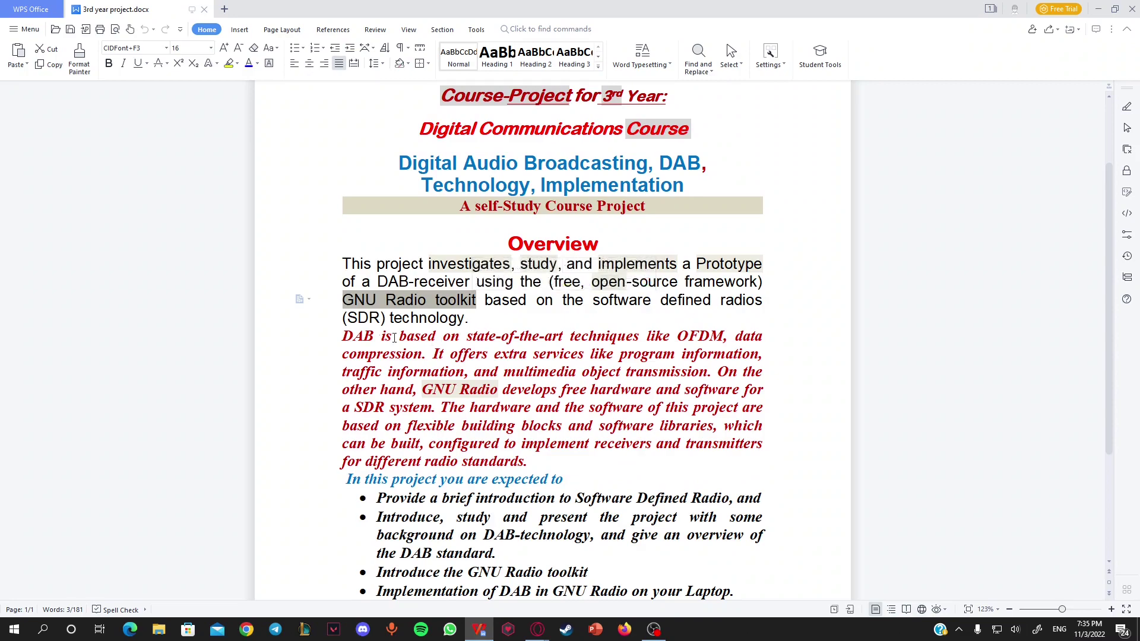
{"action": "scroll", "coordinate": [410, 281], "scroll_direction": "down", "scroll_amount": 3}
{"action": "mouse_move", "coordinate": [345, 225]}
{"action": "left_mouse_down"}
{"action": "mouse_move", "coordinate": [426, 252]}
{"action": "mouse_move", "coordinate": [532, 358]}
{"action": "left_mouse_up"}
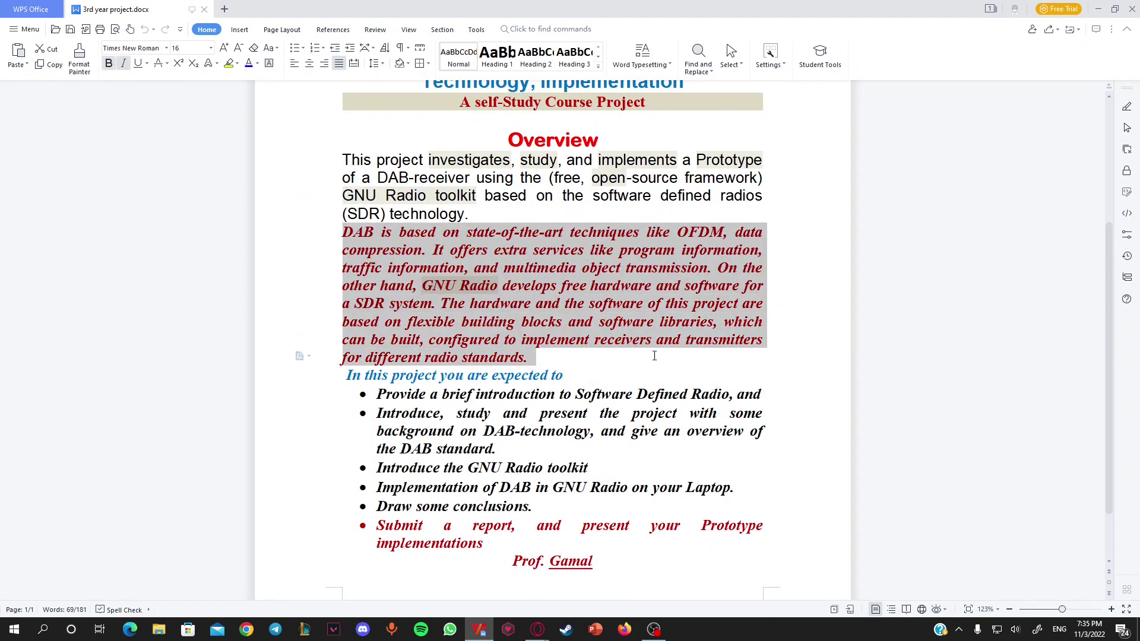
{"action": "scroll", "coordinate": [450, 351], "scroll_direction": "down", "scroll_amount": 2}
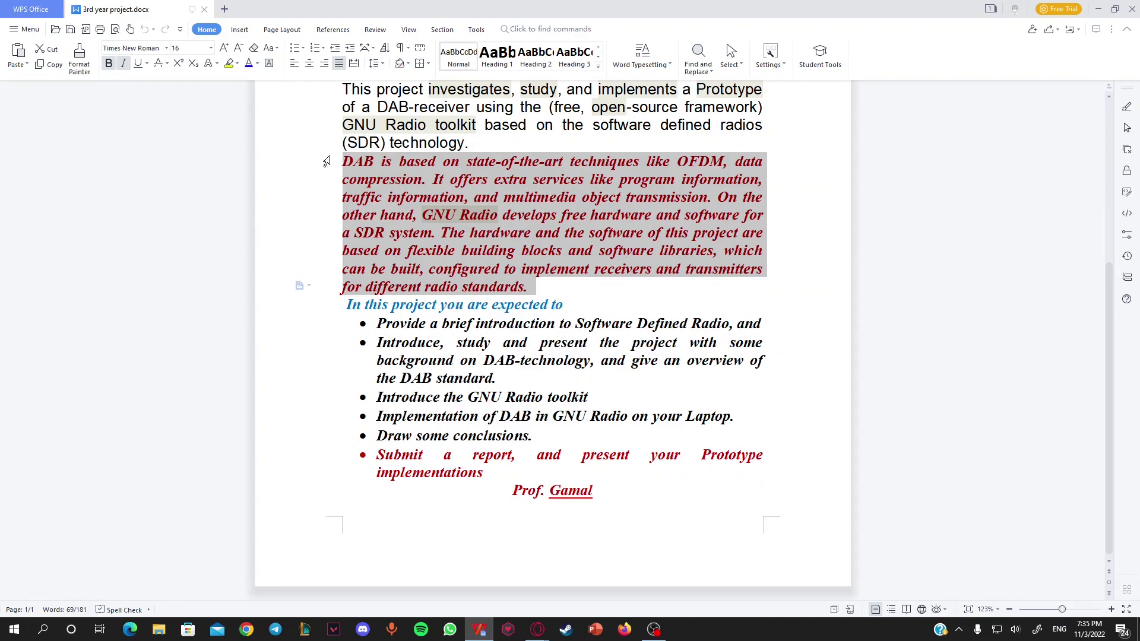
{"action": "triple_click", "coordinate": [434, 305]}
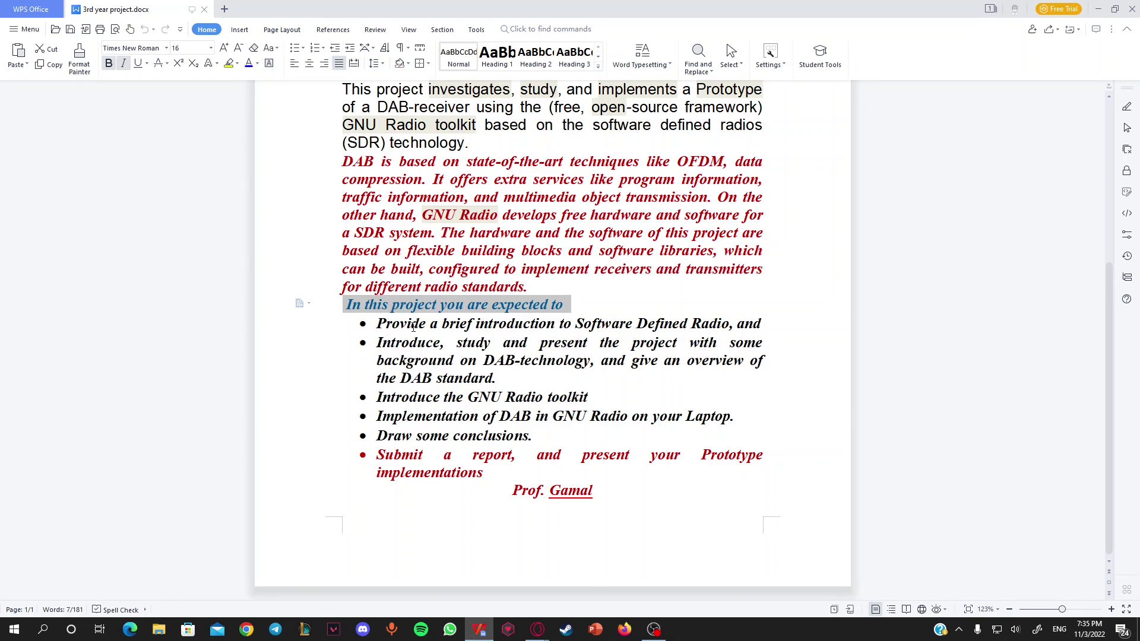
{"action": "mouse_move", "coordinate": [377, 320]}
{"action": "left_mouse_down"}
{"action": "mouse_move", "coordinate": [552, 457]}
{"action": "mouse_move", "coordinate": [608, 435]}
{"action": "left_mouse_up"}
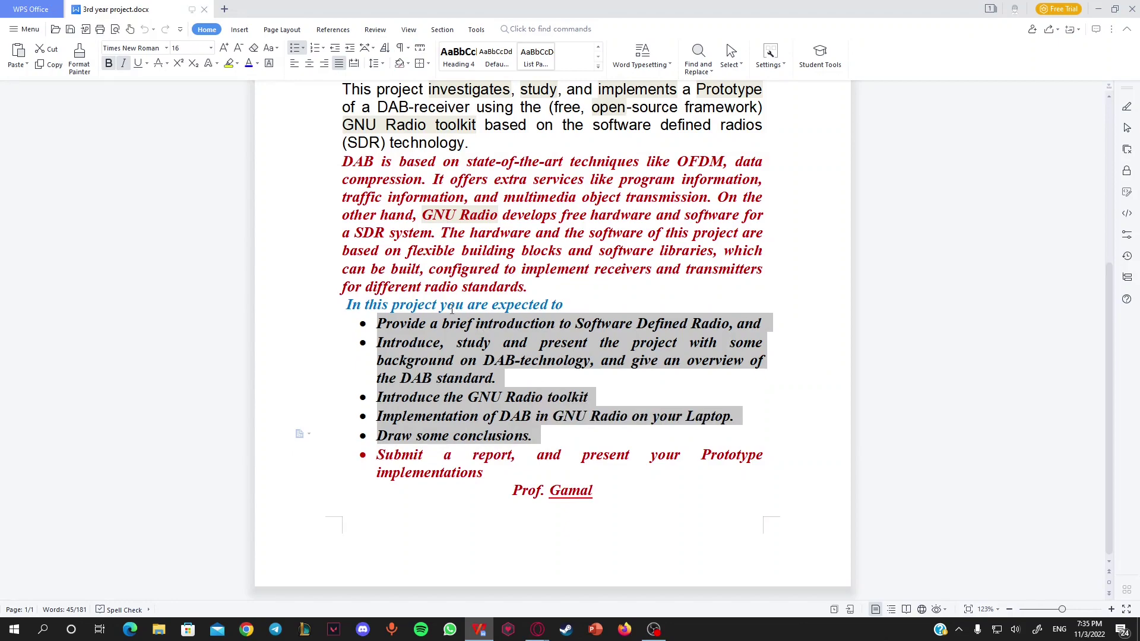
{"action": "left_click", "coordinate": [612, 324]}
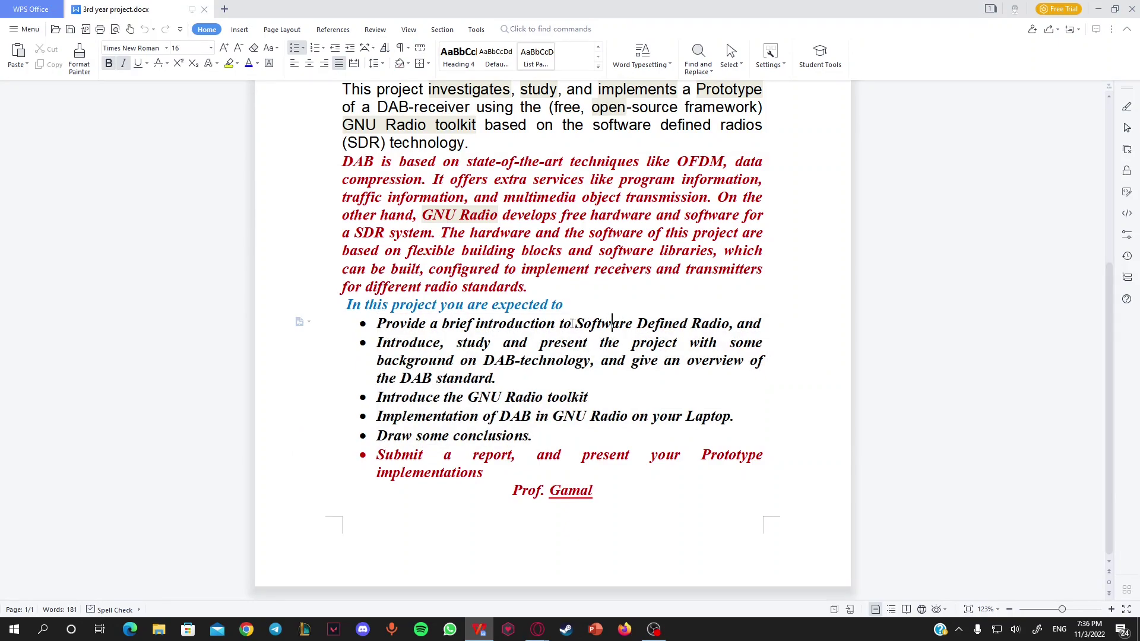
{"action": "left_click_drag", "start_coordinate": [575, 324], "coordinate": [732, 324]}
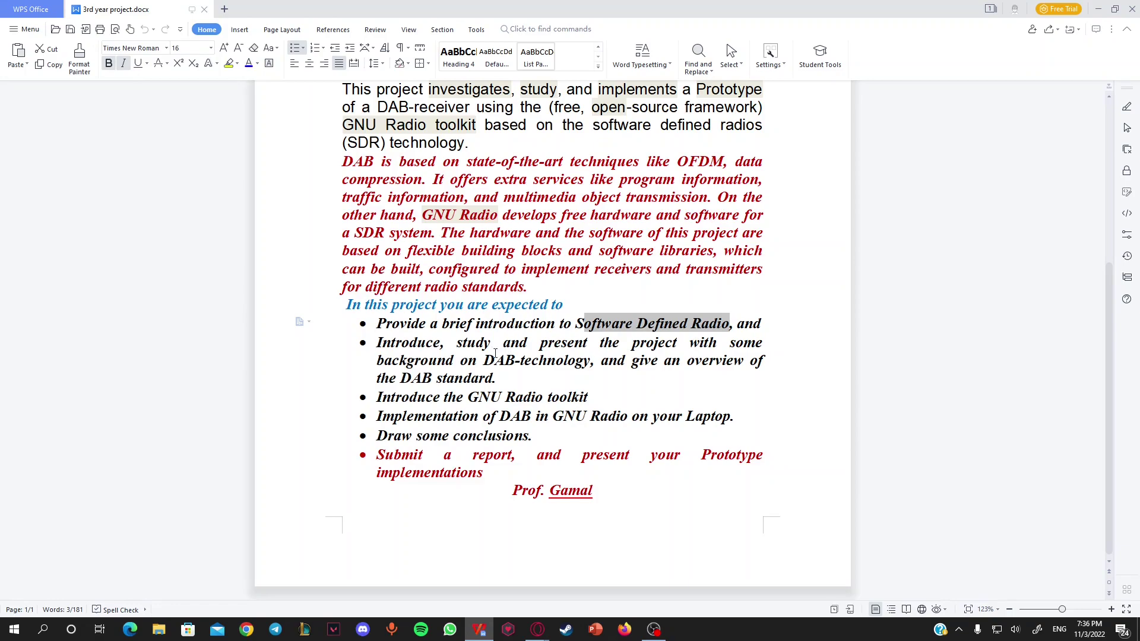
{"action": "left_click_drag", "start_coordinate": [477, 361], "coordinate": [602, 362]}
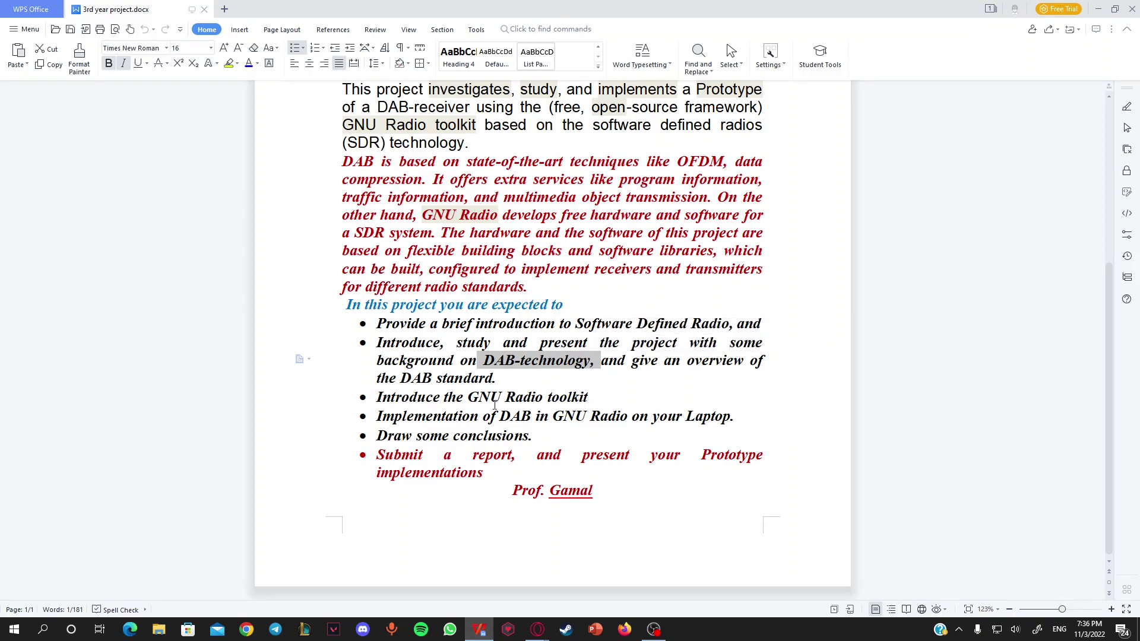
Copy the phrase "GNU Radio toolkit" from the list of expected project tasks
{"action": "left_click_drag", "start_coordinate": [467, 396], "coordinate": [598, 398]}
{"action": "key", "text": "ctrl+c"}
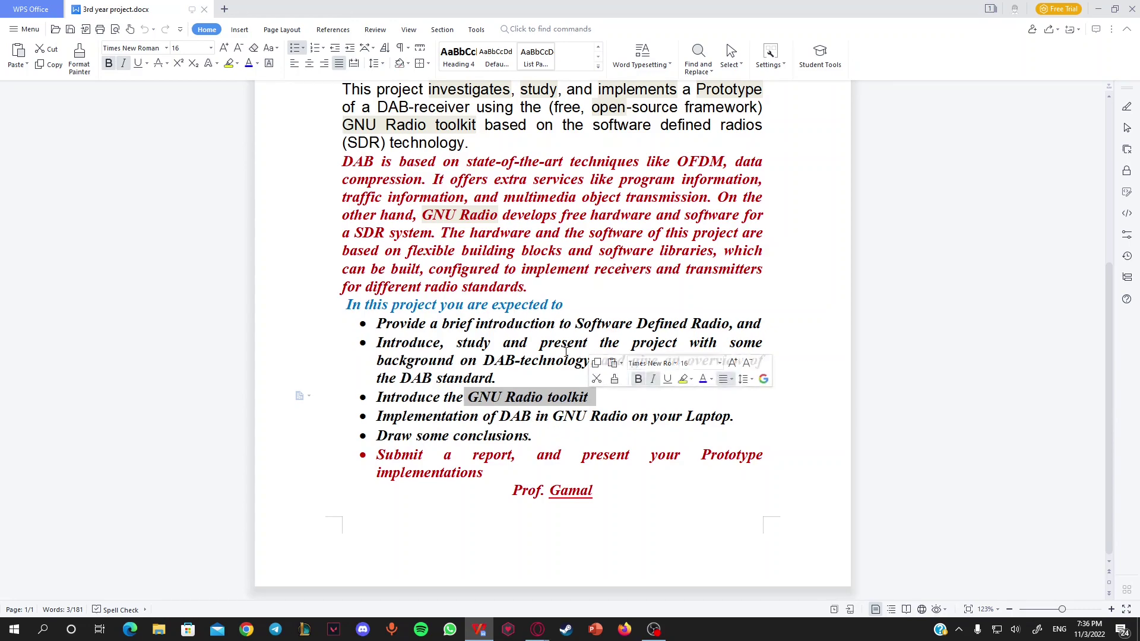
{"action": "scroll", "coordinate": [566, 350], "scroll_direction": "up", "scroll_amount": 3}
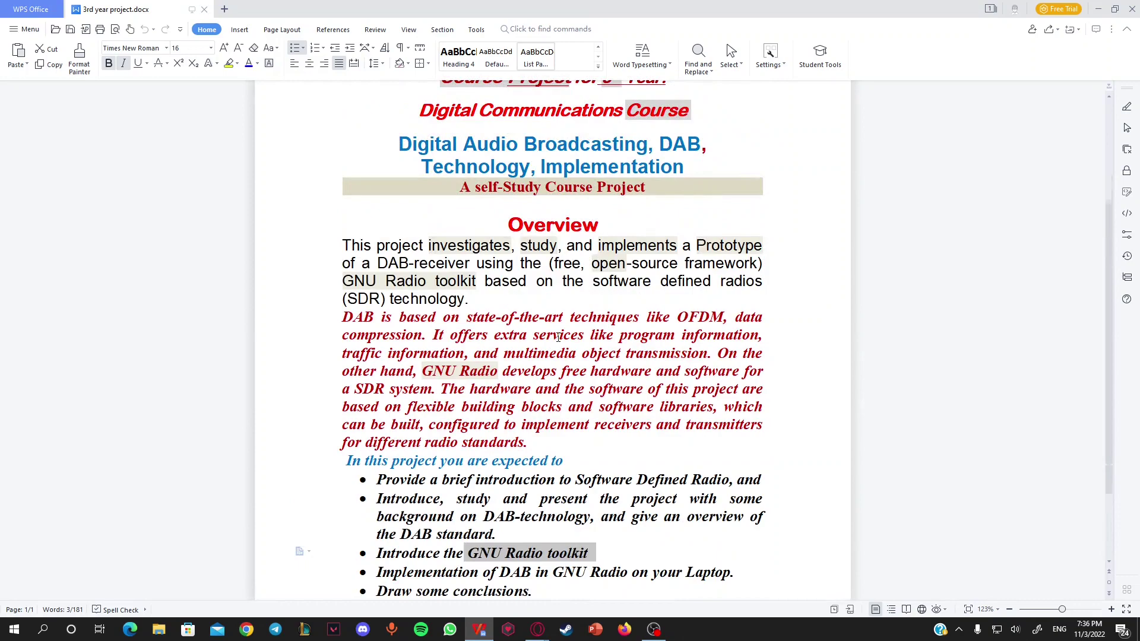
{"action": "scroll", "coordinate": [558, 337], "scroll_direction": "down", "scroll_amount": 3}
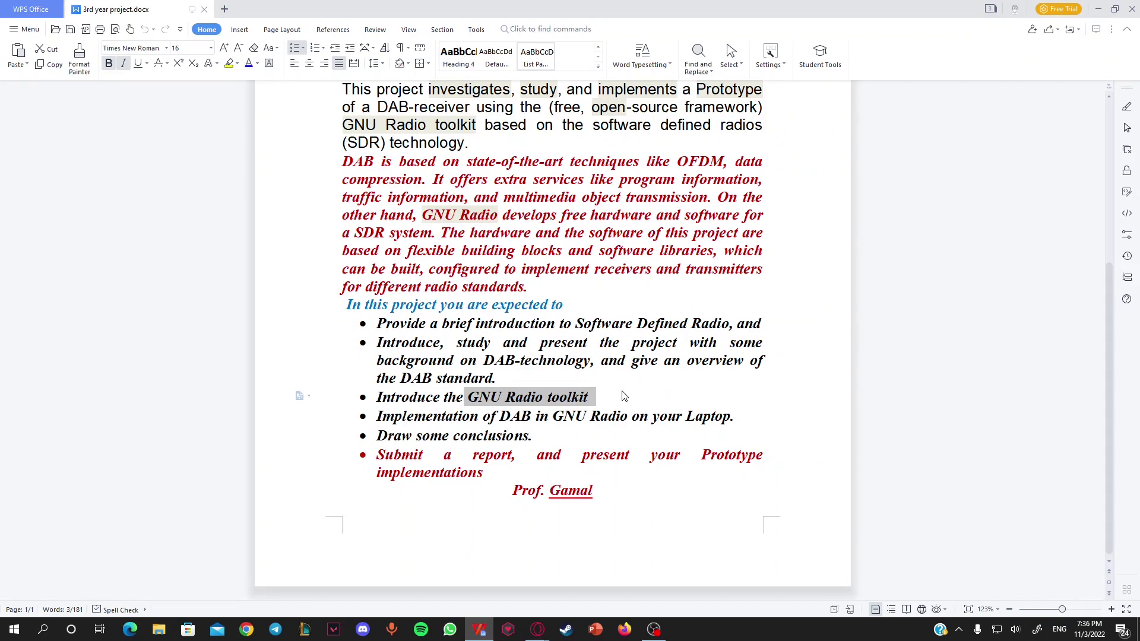
{"action": "right_click", "coordinate": [502, 399]}
{"action": "left_click", "coordinate": [528, 201]}
Switch to the Opera window with the GNU Radio page and search the web for the copied phrase in a new tab
{"action": "mouse_move", "coordinate": [538, 629]}
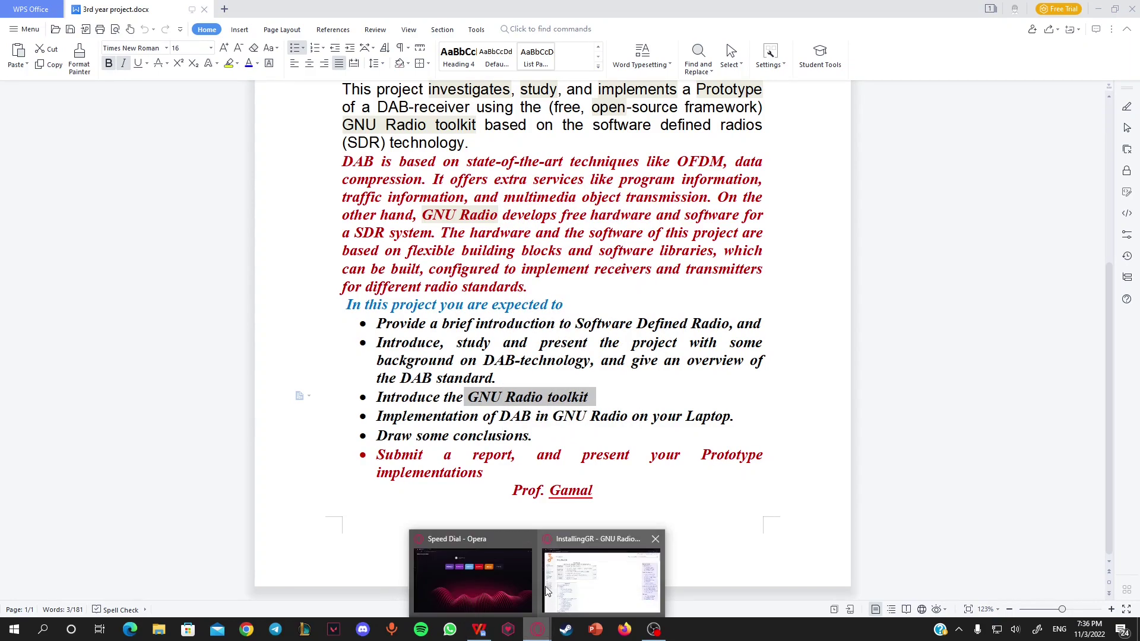
{"action": "left_click", "coordinate": [601, 570]}
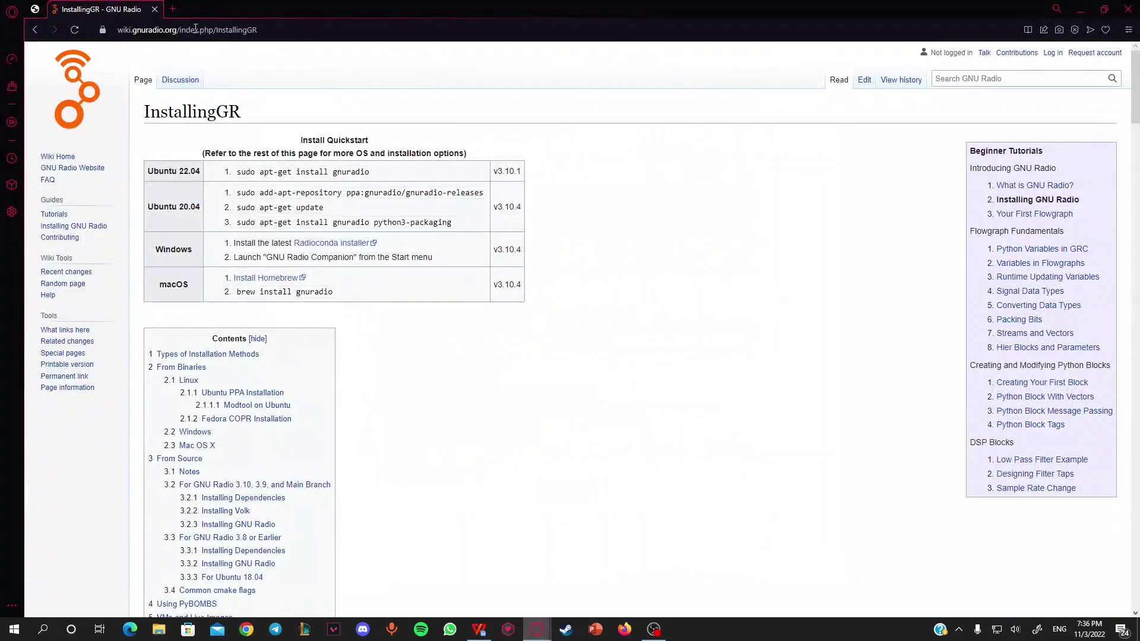
{"action": "left_click", "coordinate": [173, 9]}
{"action": "key", "text": "ctrl+v"}
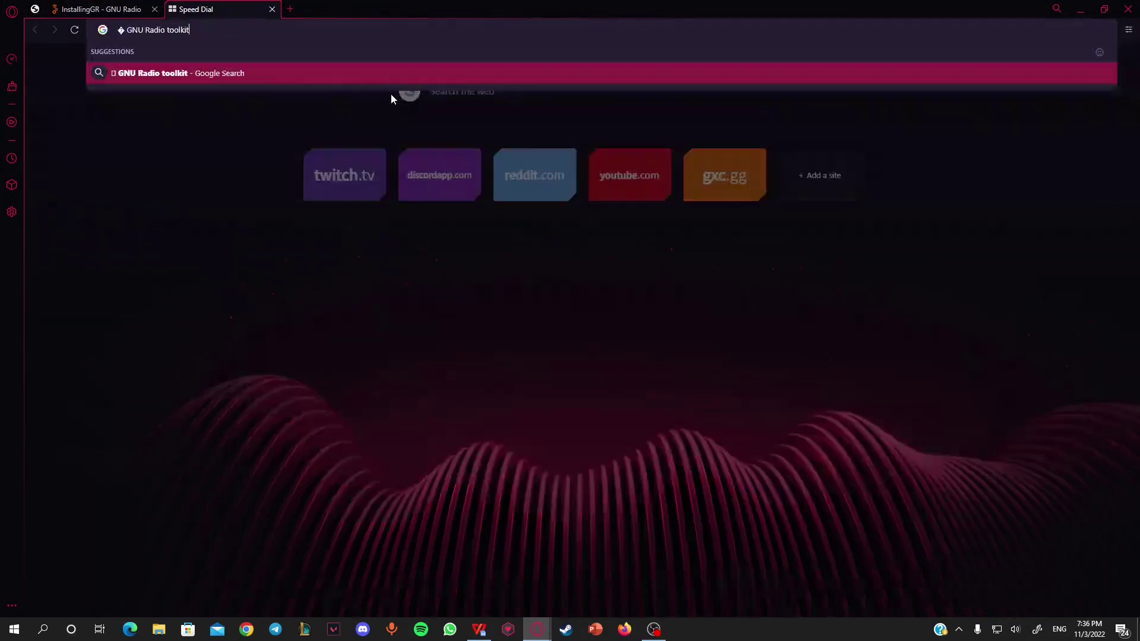
{"action": "key", "text": "Return"}
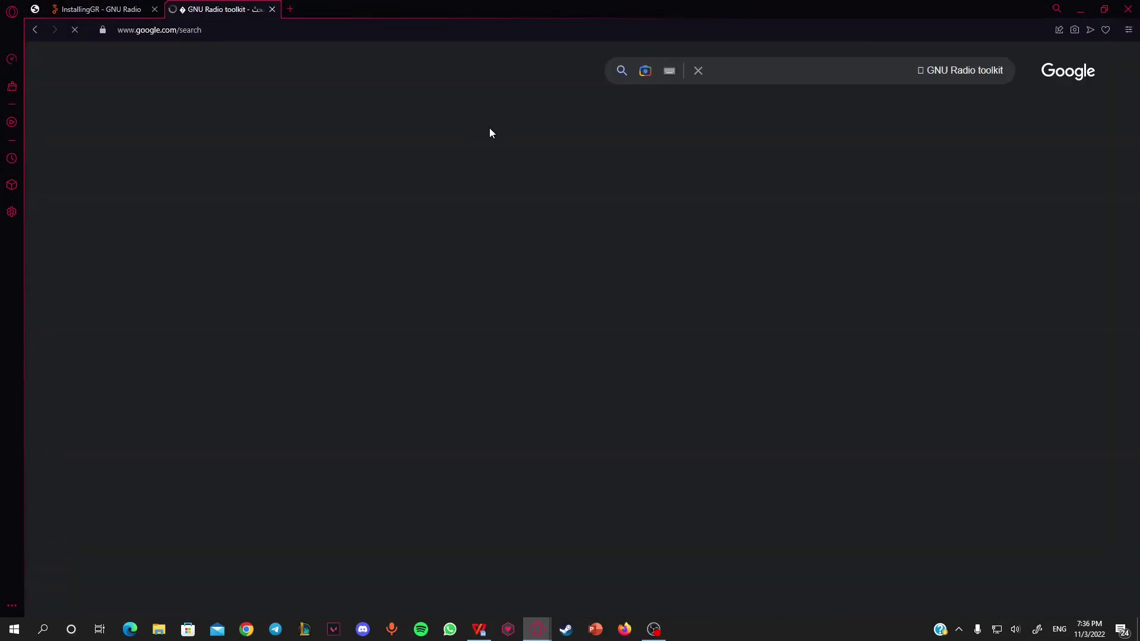
Open the official GNU Radio website from the search results and go to its Installing page
{"action": "left_click", "coordinate": [882, 181]}
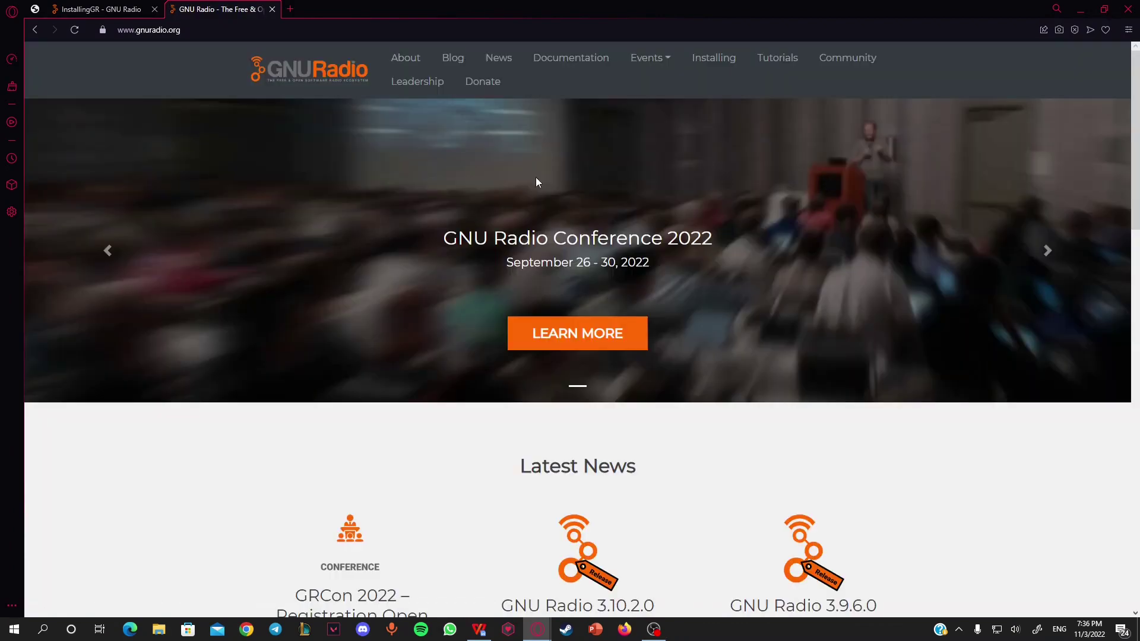
{"action": "scroll", "coordinate": [642, 119], "scroll_direction": "down", "scroll_amount": 1}
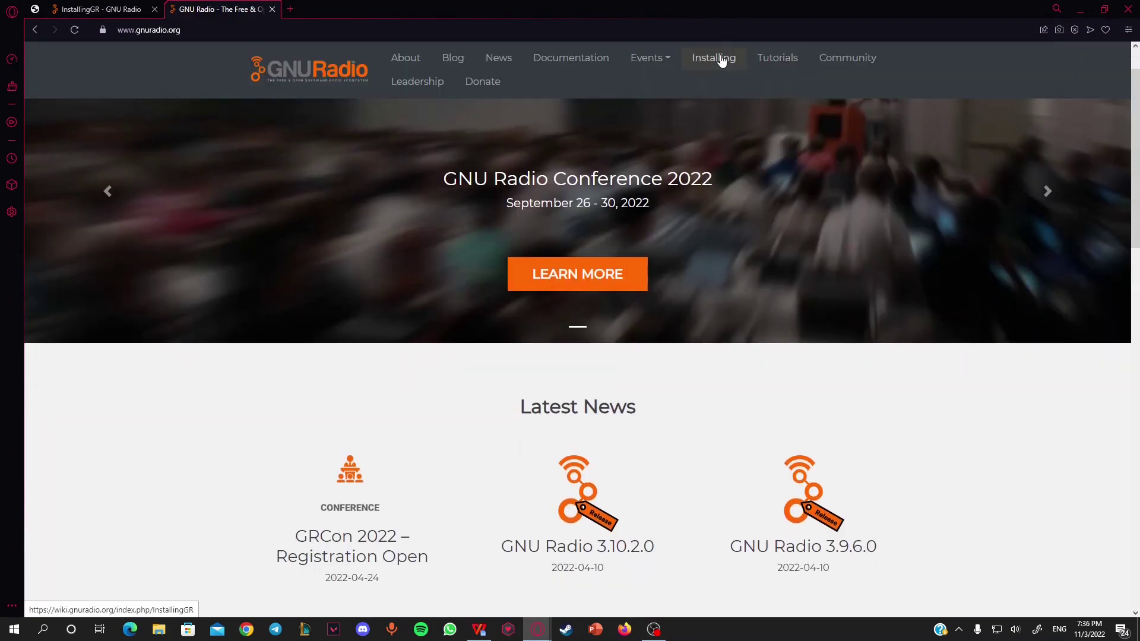
{"action": "left_click", "coordinate": [720, 60]}
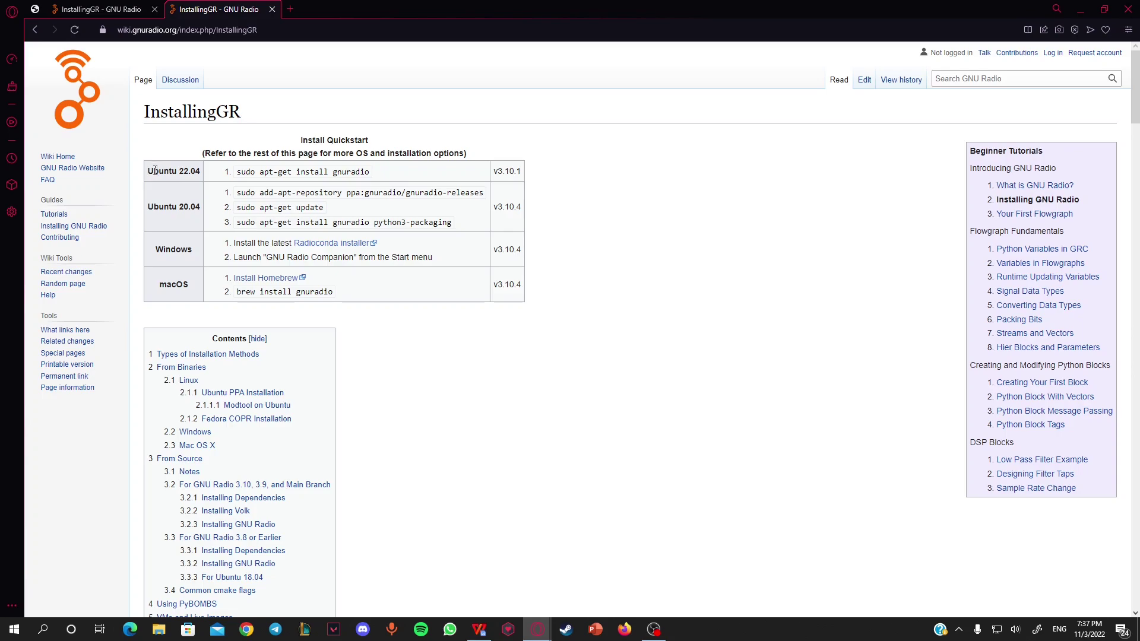
Examine the Install Quickstart table's entries for Ubuntu 22.04, Ubuntu 20.04 and Windows, including the apt-get commands
{"action": "mouse_move", "coordinate": [146, 172]}
{"action": "left_mouse_down"}
{"action": "mouse_move", "coordinate": [176, 172]}
{"action": "mouse_move", "coordinate": [148, 172]}
{"action": "left_mouse_up"}
{"action": "left_click", "coordinate": [175, 168]}
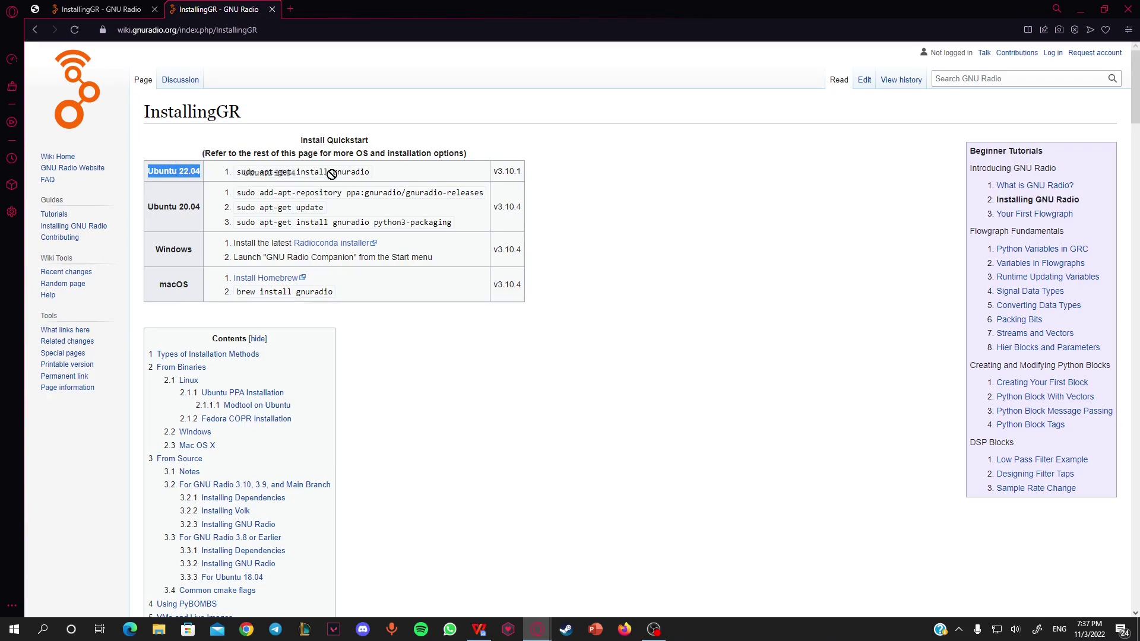
{"action": "left_click", "coordinate": [294, 178]}
{"action": "left_click_drag", "start_coordinate": [235, 172], "coordinate": [382, 173]}
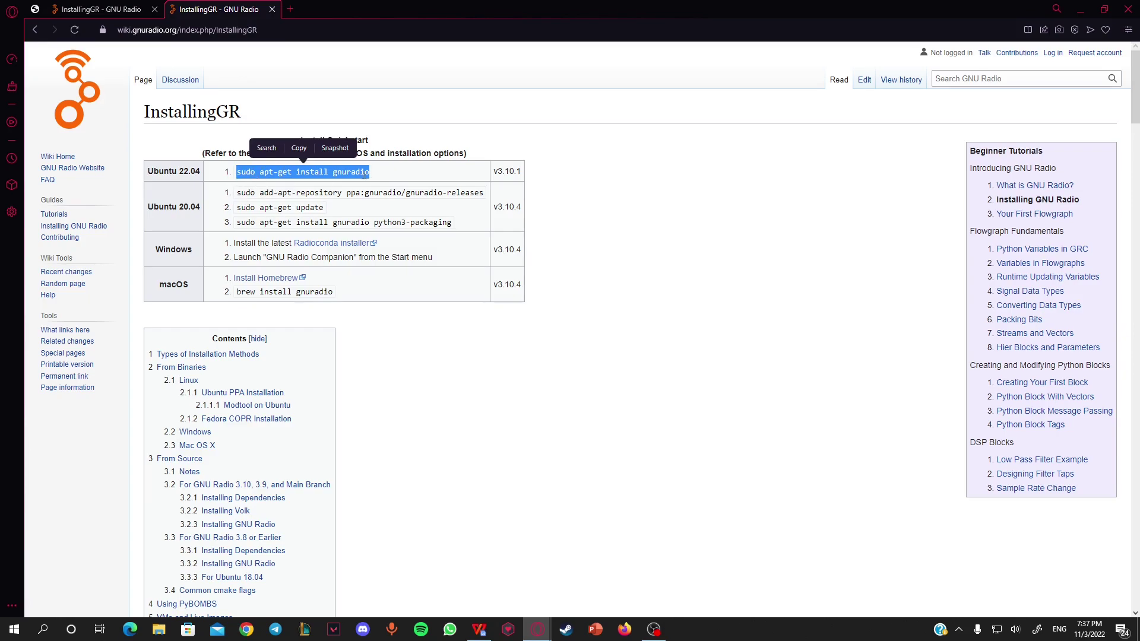
{"action": "left_click_drag", "start_coordinate": [383, 178], "coordinate": [470, 224]}
{"action": "left_click", "coordinate": [193, 202]}
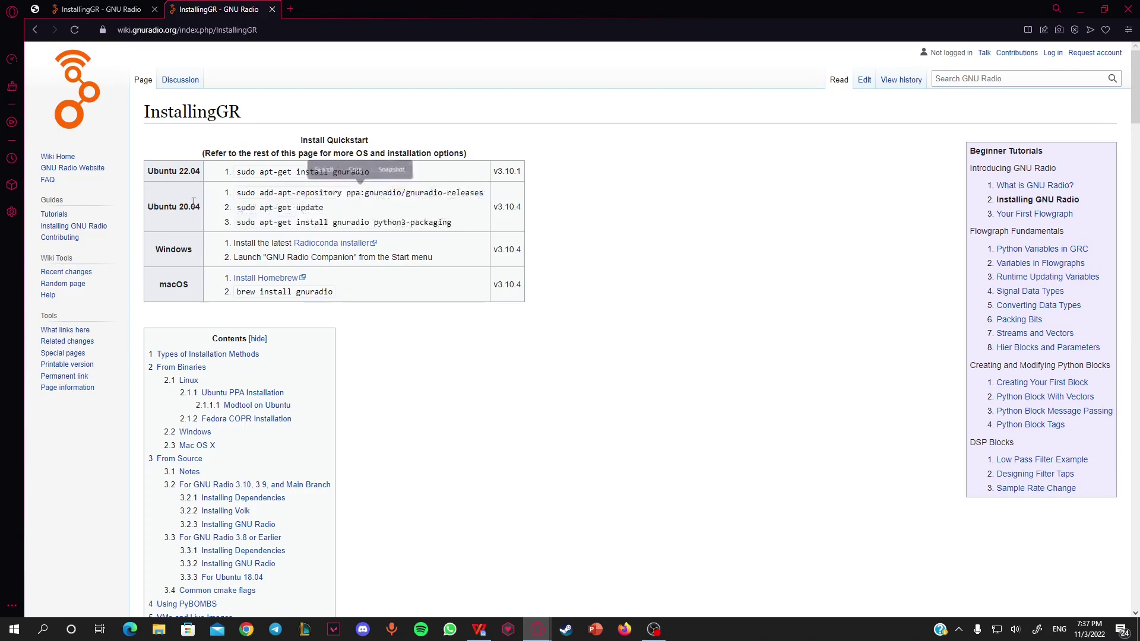
{"action": "double_click", "coordinate": [193, 205]}
{"action": "double_click", "coordinate": [189, 171]}
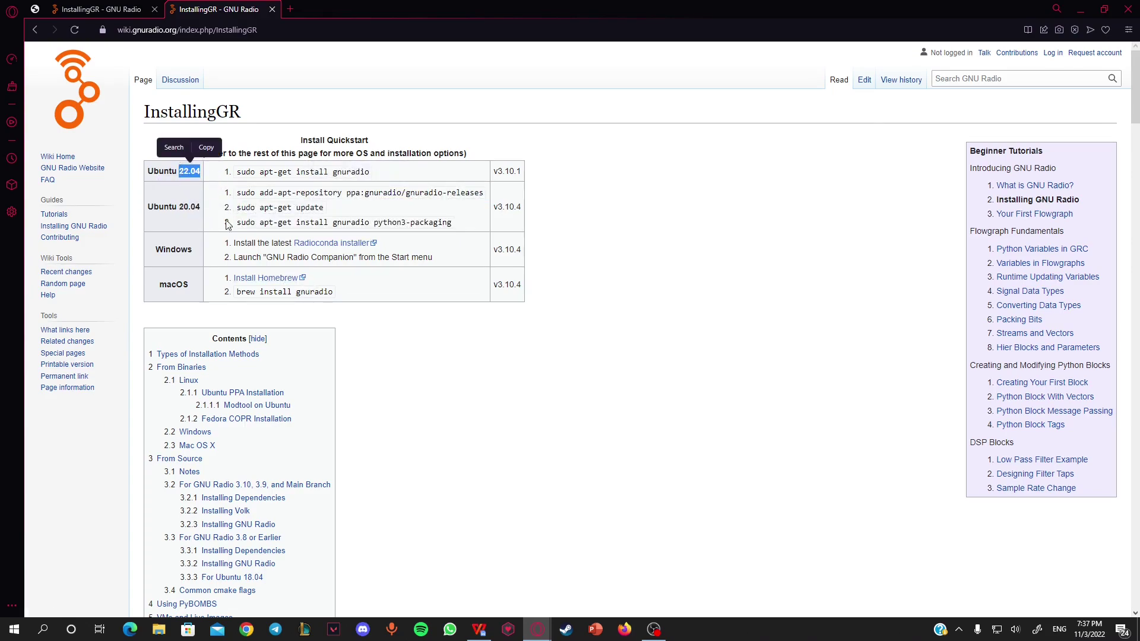
{"action": "double_click", "coordinate": [169, 253]}
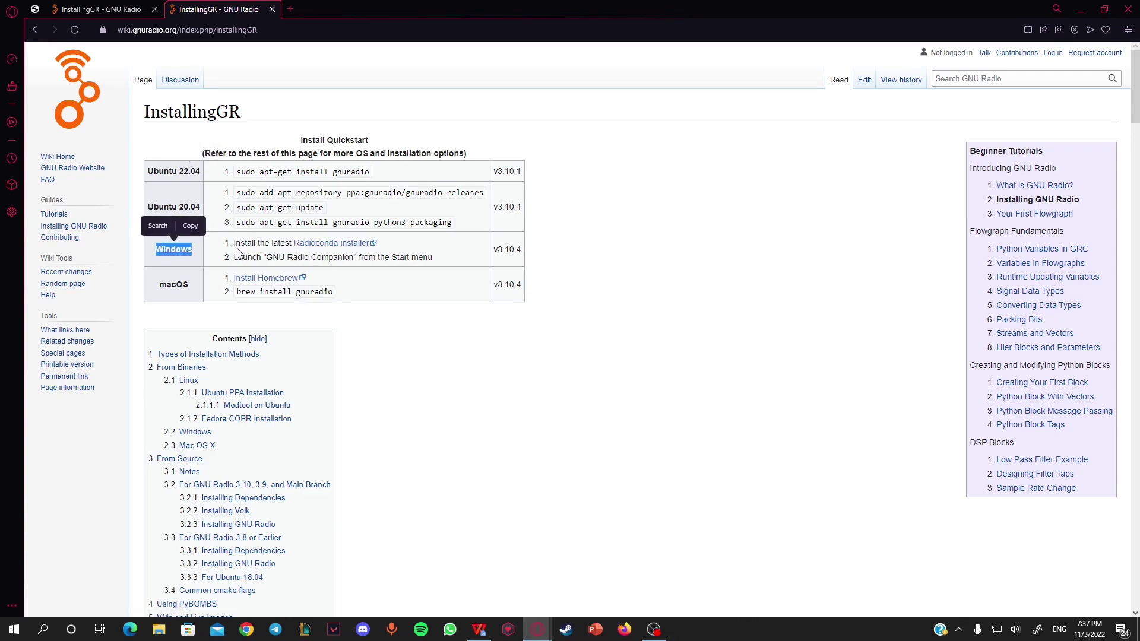
{"action": "left_click", "coordinate": [325, 254]}
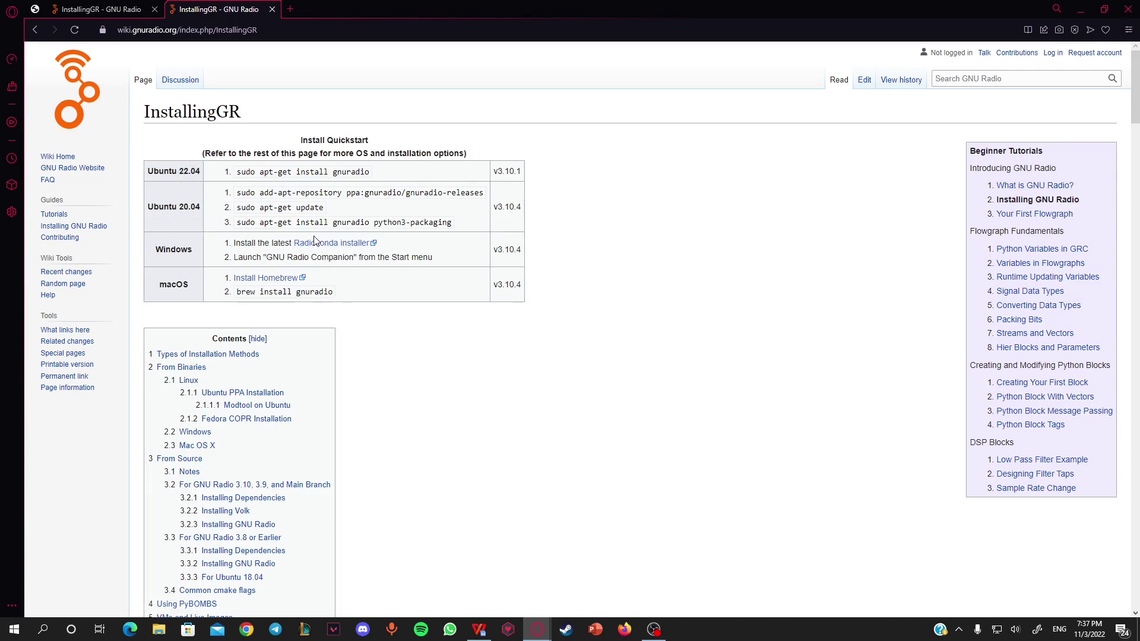
Open the Radioconda installer link for Windows and look through the release notes and downloadable assets on GitHub
{"action": "left_click", "coordinate": [315, 244]}
{"action": "left_click", "coordinate": [313, 16]}
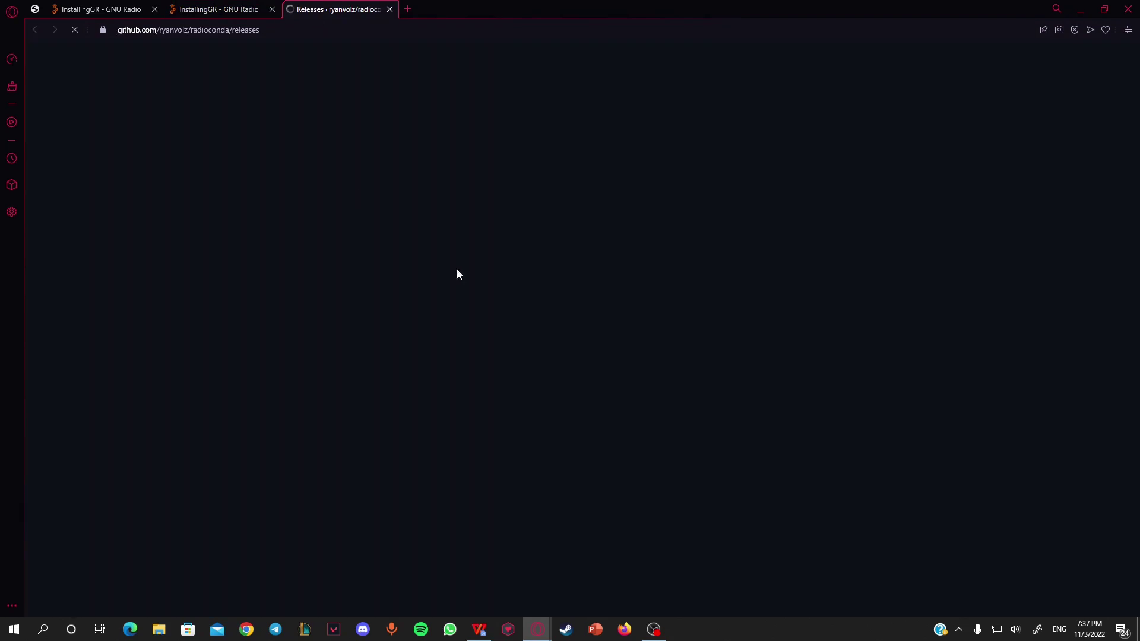
{"action": "scroll", "coordinate": [477, 322], "scroll_direction": "down", "scroll_amount": 12}
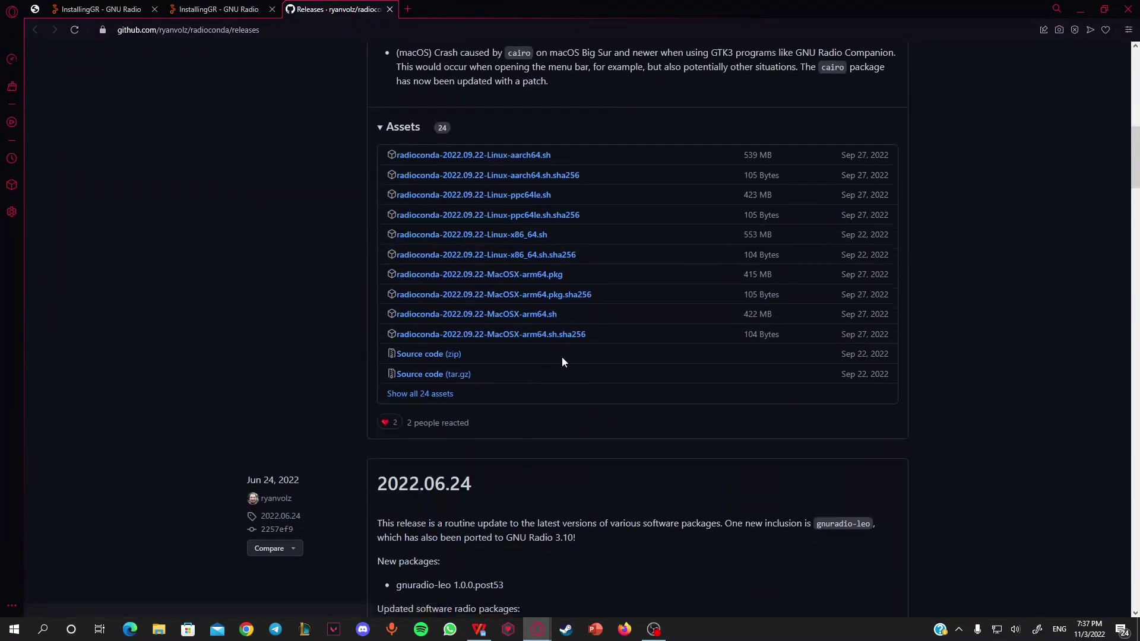
{"action": "scroll", "coordinate": [532, 294], "scroll_direction": "down", "scroll_amount": 2}
{"action": "scroll", "coordinate": [396, 244], "scroll_direction": "up", "scroll_amount": 3}
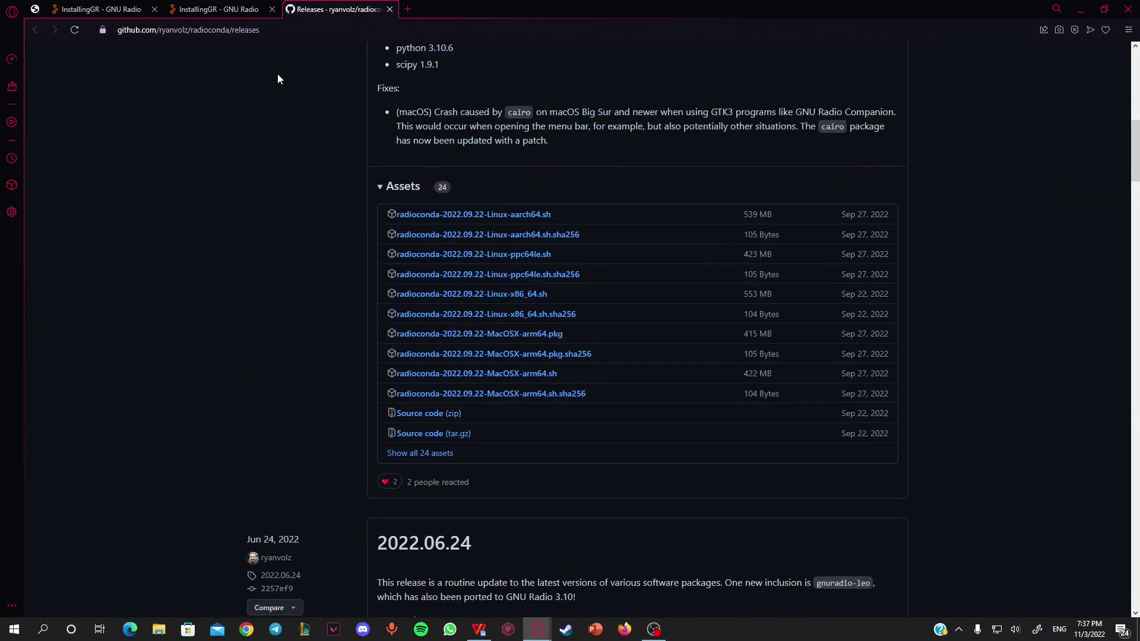
{"action": "scroll", "coordinate": [326, 160], "scroll_direction": "up", "scroll_amount": 4}
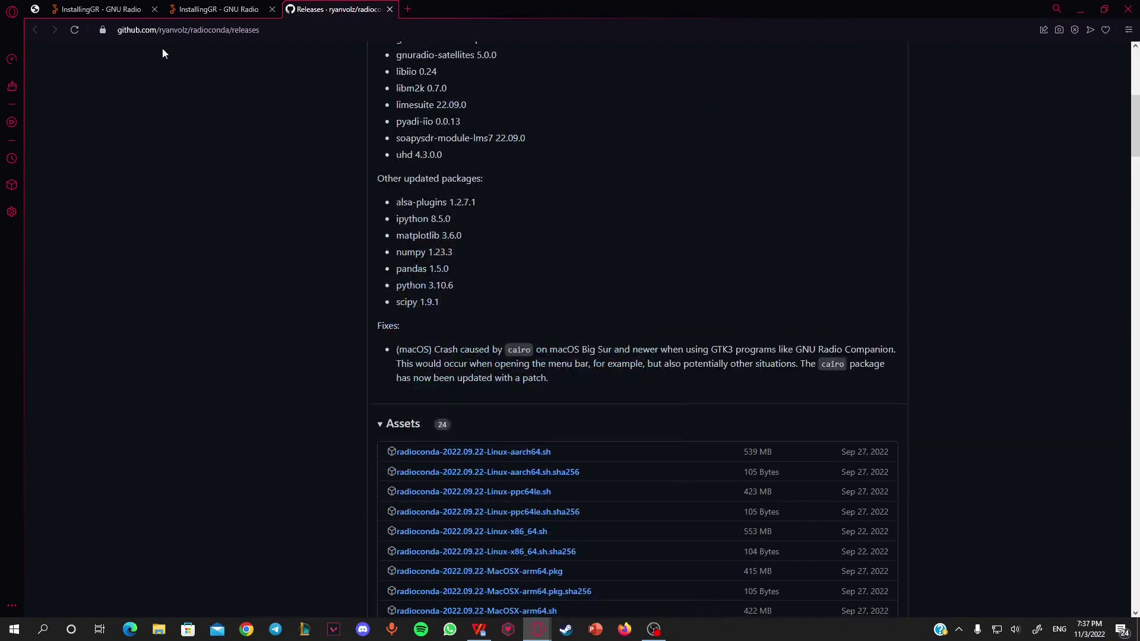
Return to the InstallingGR wiki page and examine its contents list and the Linux install commands, focusing on Debian/Ubuntu and derivates
{"action": "left_click", "coordinate": [208, 10]}
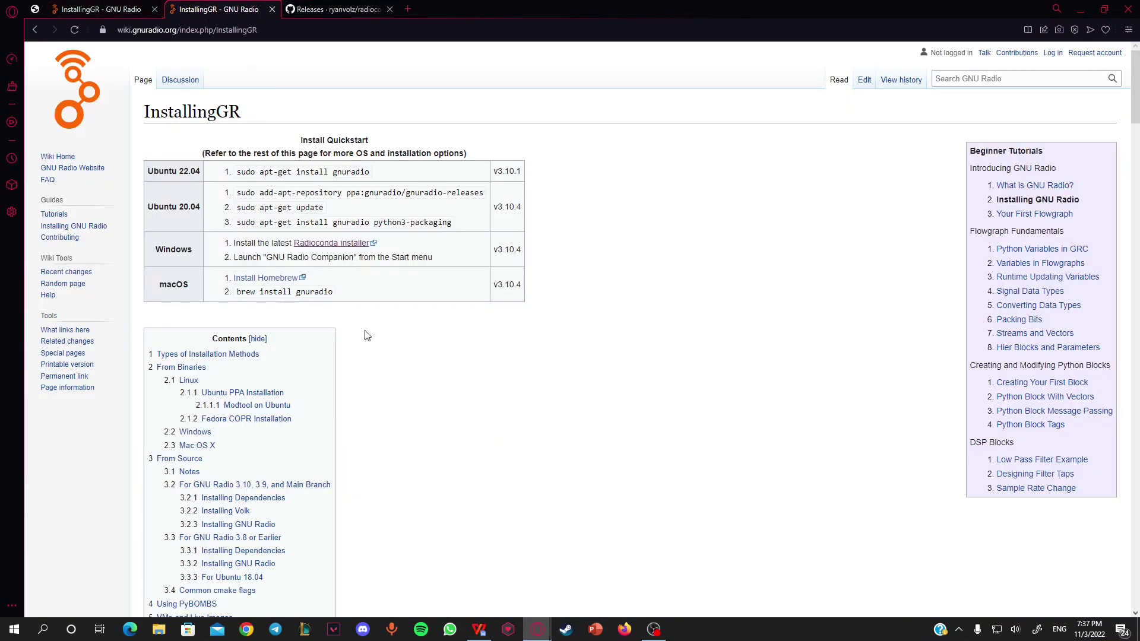
{"action": "scroll", "coordinate": [316, 348], "scroll_direction": "down", "scroll_amount": 3}
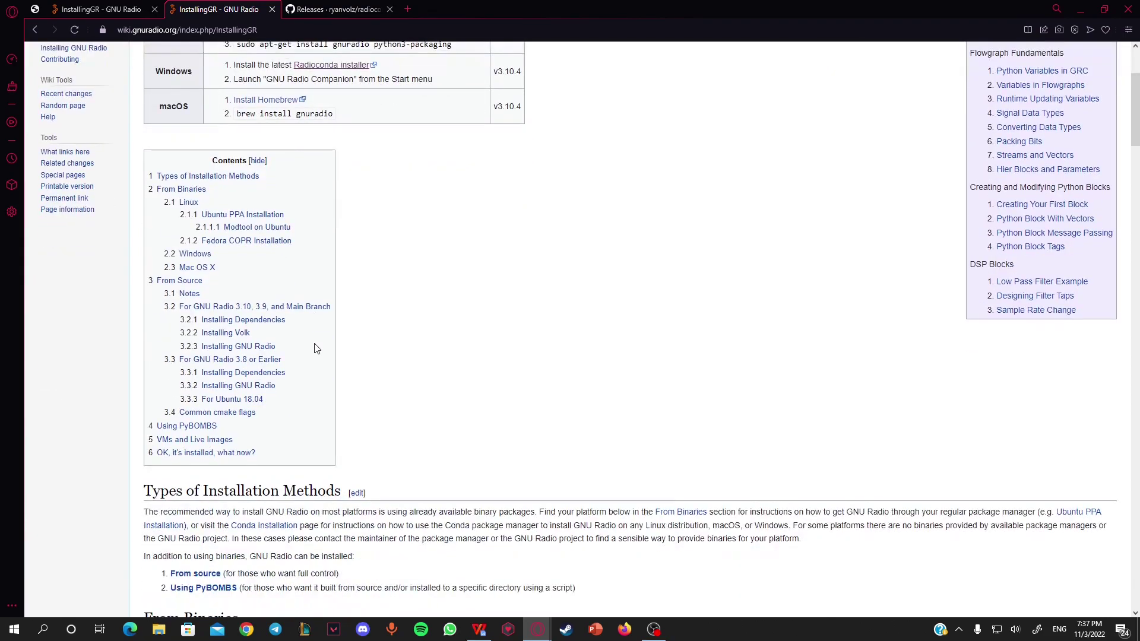
{"action": "left_click_drag", "start_coordinate": [152, 172], "coordinate": [350, 493]}
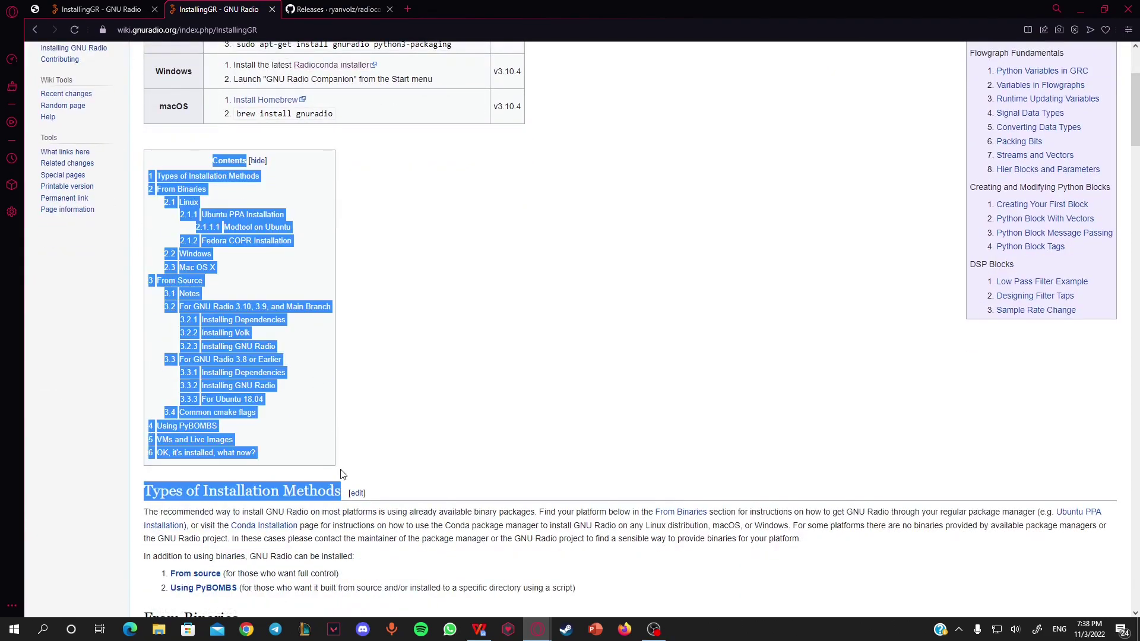
{"action": "left_click", "coordinate": [432, 369]}
{"action": "scroll", "coordinate": [410, 374], "scroll_direction": "down", "scroll_amount": 5}
{"action": "scroll", "coordinate": [388, 383], "scroll_direction": "down", "scroll_amount": 4}
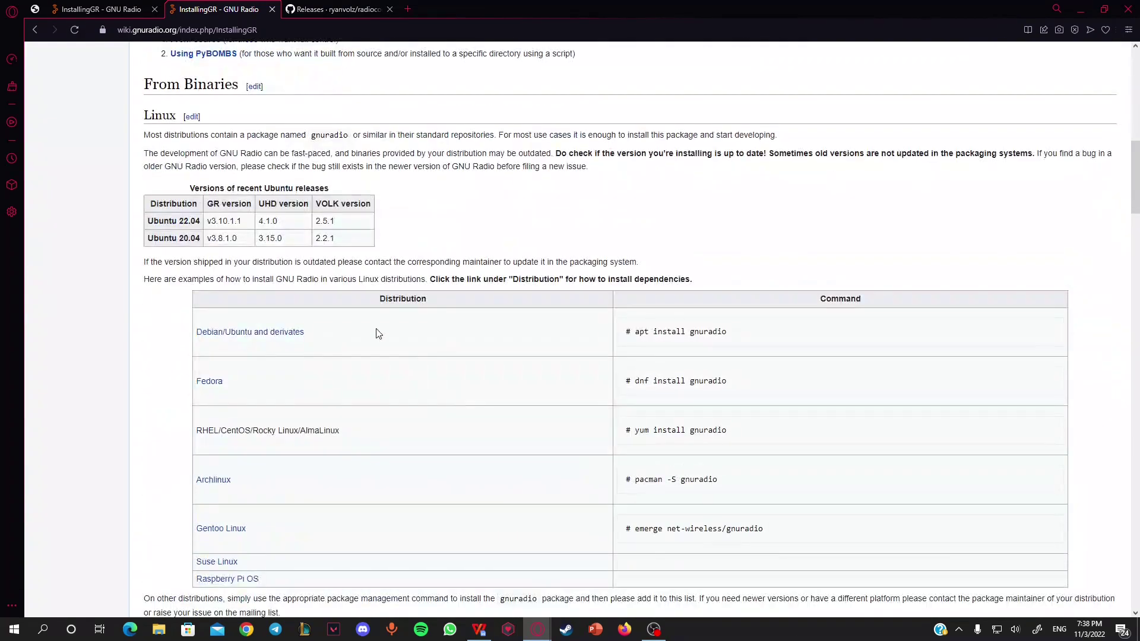
{"action": "scroll", "coordinate": [338, 374], "scroll_direction": "down", "scroll_amount": 3}
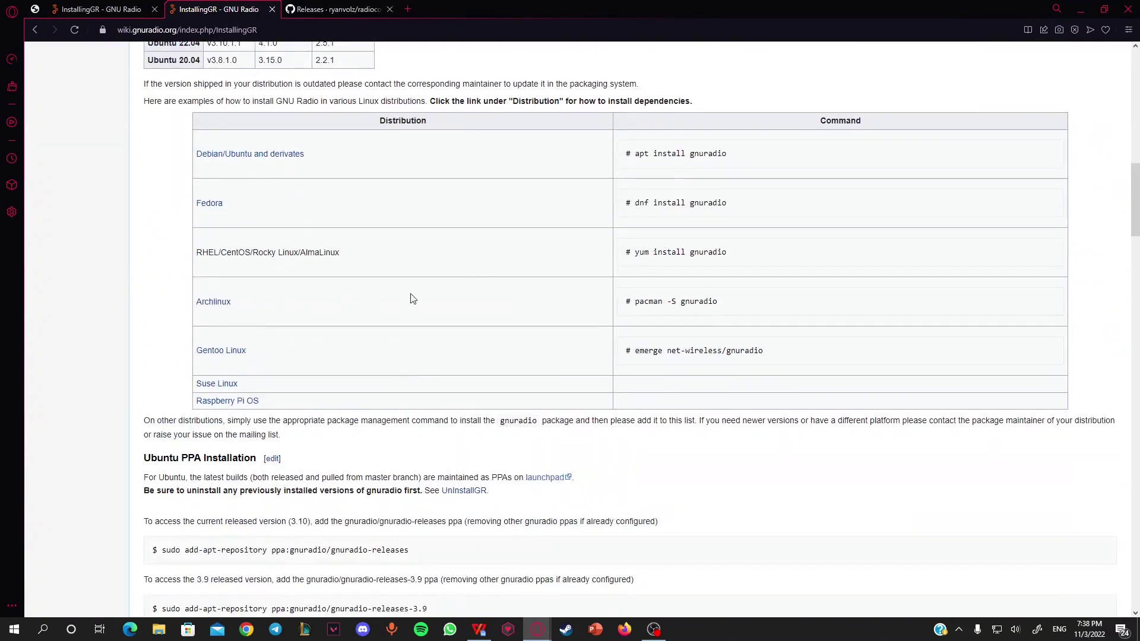
{"action": "left_click_drag", "start_coordinate": [354, 157], "coordinate": [198, 155]}
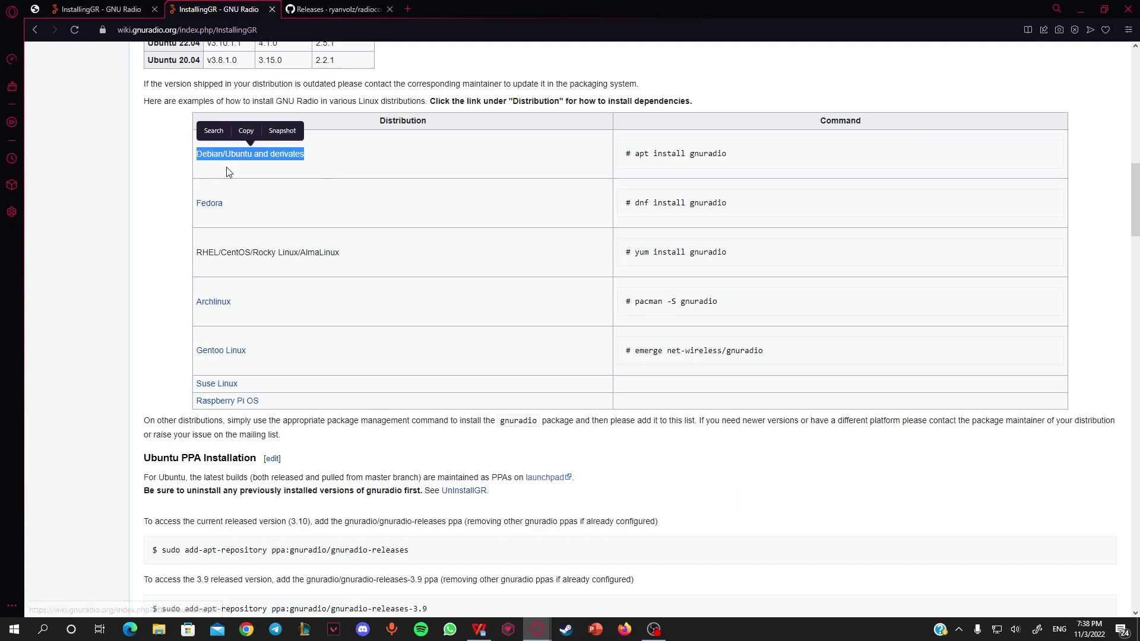
Examine the apt install gnuradio command for Debian/Ubuntu, the Ubuntu PPA Installation section and the Install Quickstart table
{"action": "left_click_drag", "start_coordinate": [635, 154], "coordinate": [742, 159]}
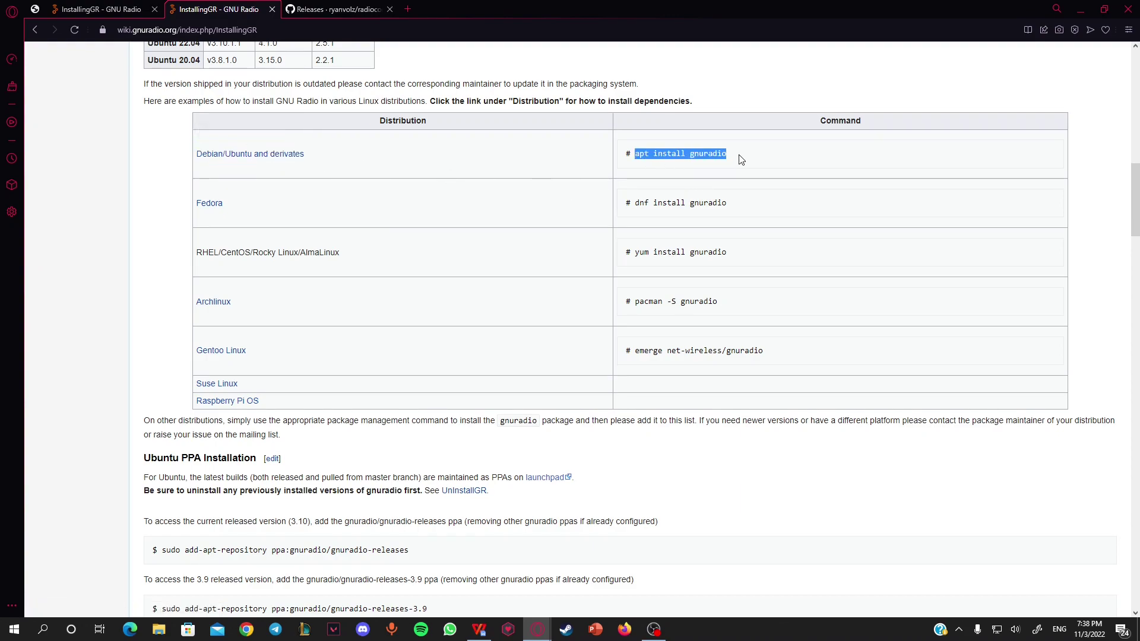
{"action": "left_click_drag", "start_coordinate": [243, 205], "coordinate": [296, 119]}
{"action": "left_click", "coordinate": [483, 272]}
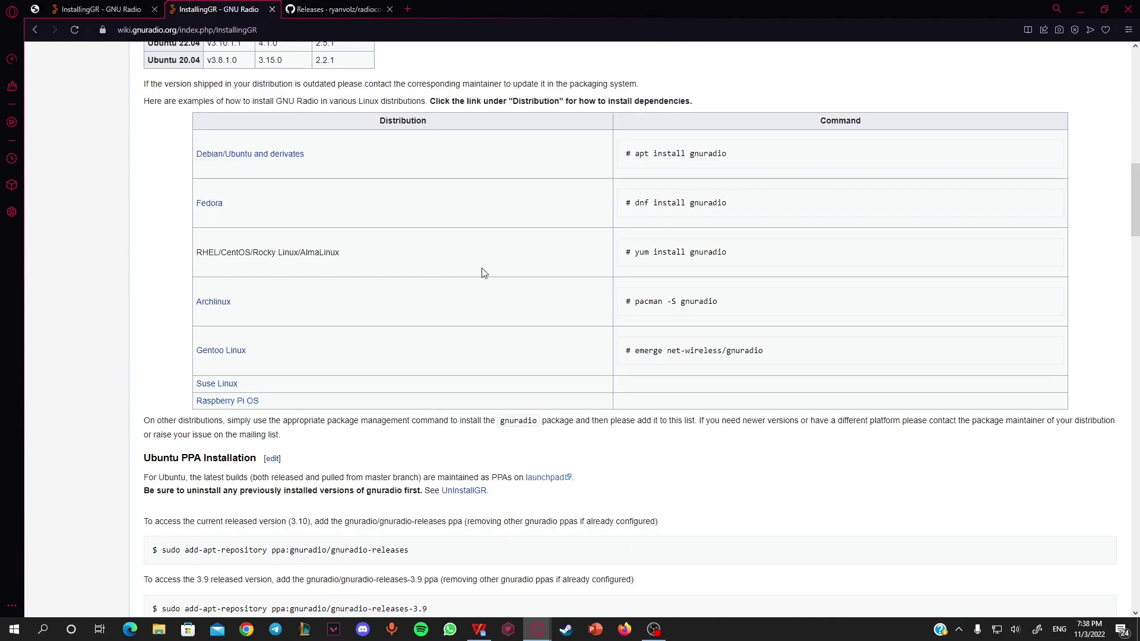
{"action": "scroll", "coordinate": [419, 279], "scroll_direction": "down", "scroll_amount": 1}
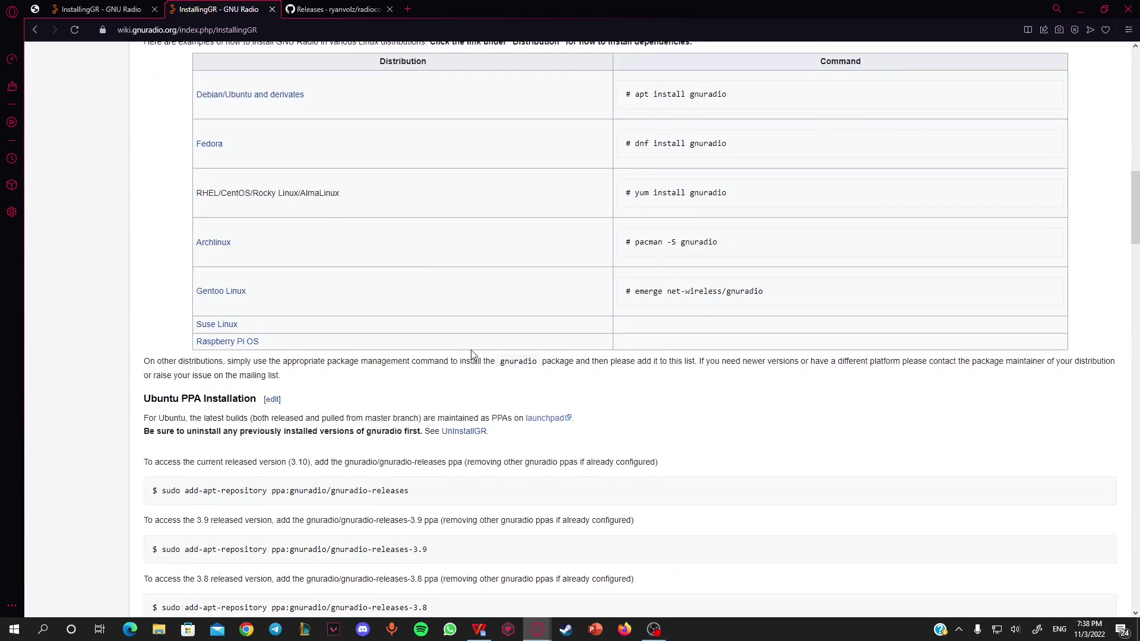
{"action": "scroll", "coordinate": [471, 350], "scroll_direction": "up", "scroll_amount": 4}
{"action": "scroll", "coordinate": [368, 300], "scroll_direction": "up", "scroll_amount": 12}
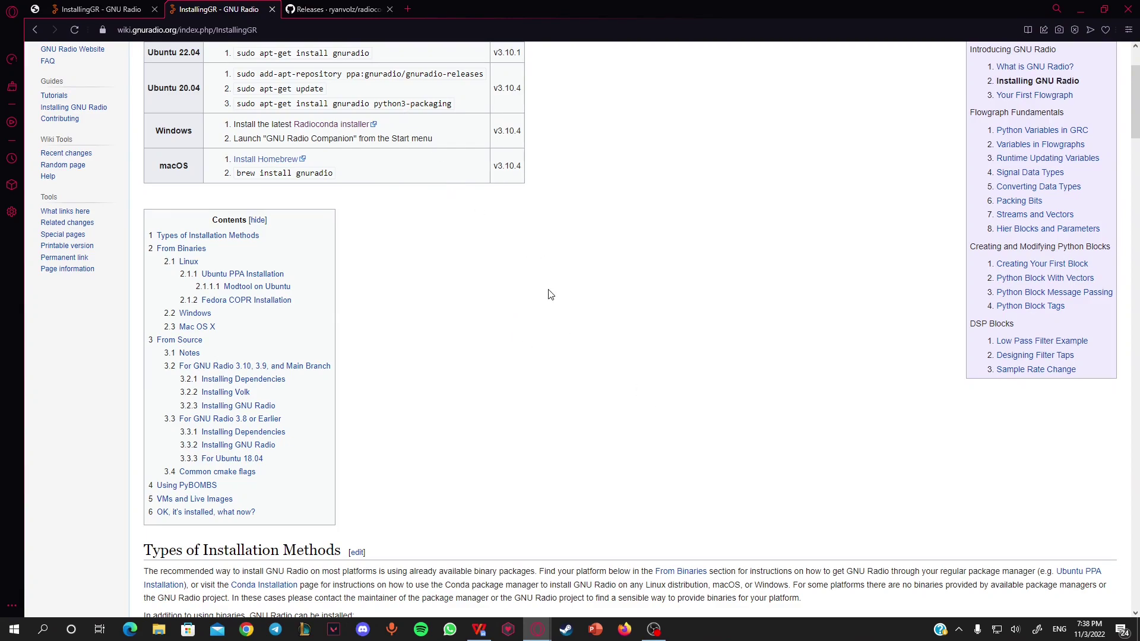
Search for ubuntu in place of the Radioconda releases page, open the official Ubuntu website and accept all its trackers
{"action": "left_click", "coordinate": [348, 10]}
{"action": "left_click", "coordinate": [358, 26]}
{"action": "type", "text": "ubuntu"}
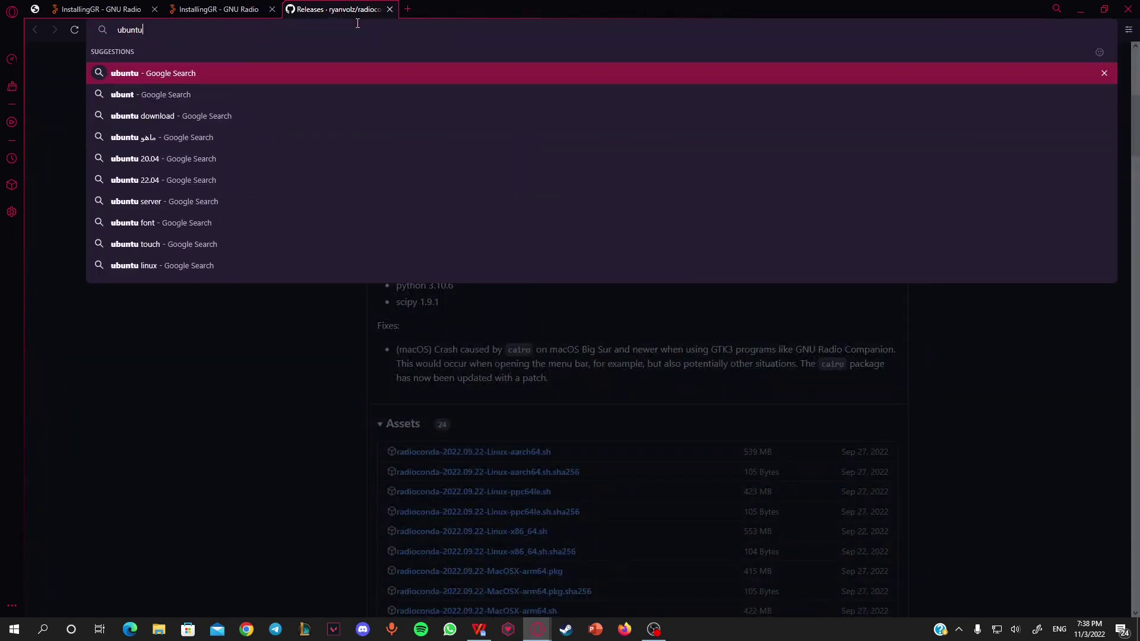
{"action": "key", "text": "Return"}
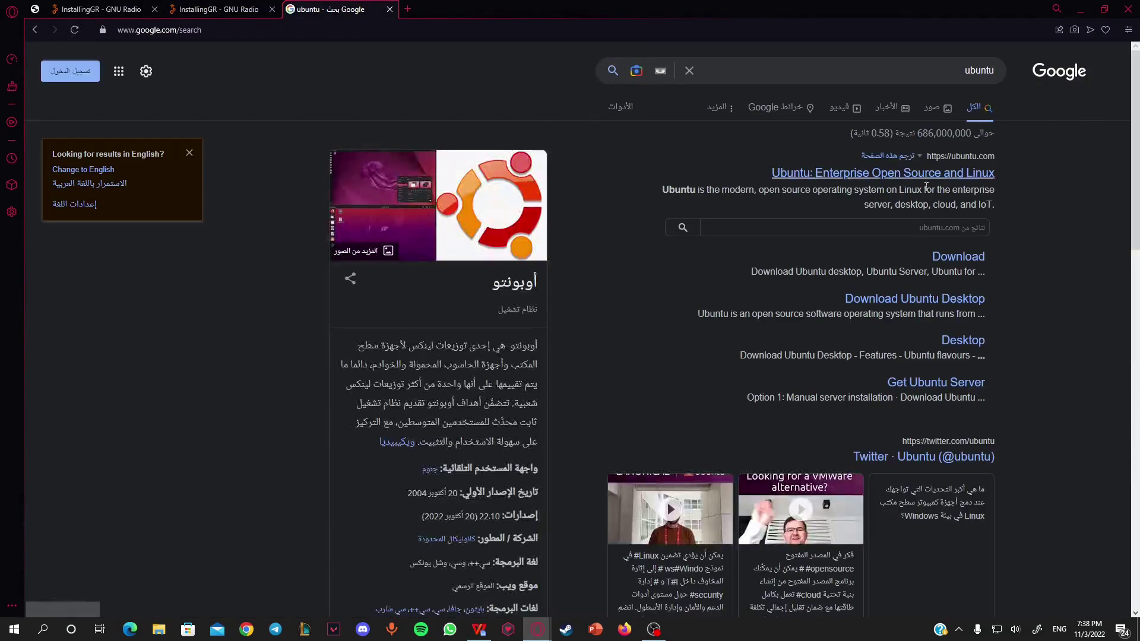
{"action": "left_click", "coordinate": [938, 173]}
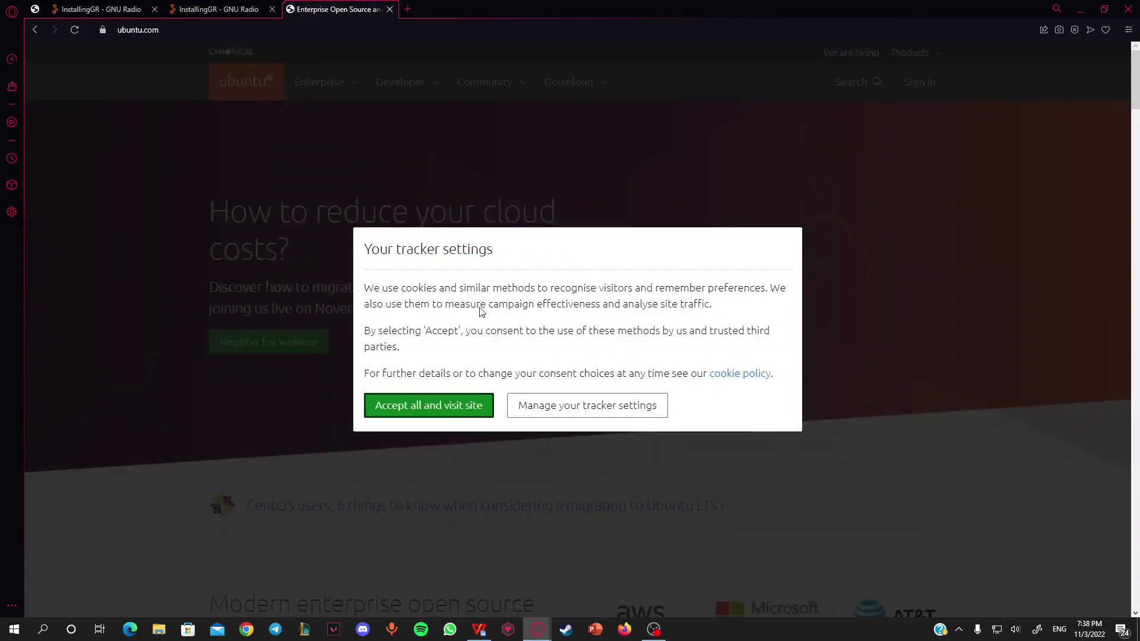
{"action": "left_click", "coordinate": [408, 405]}
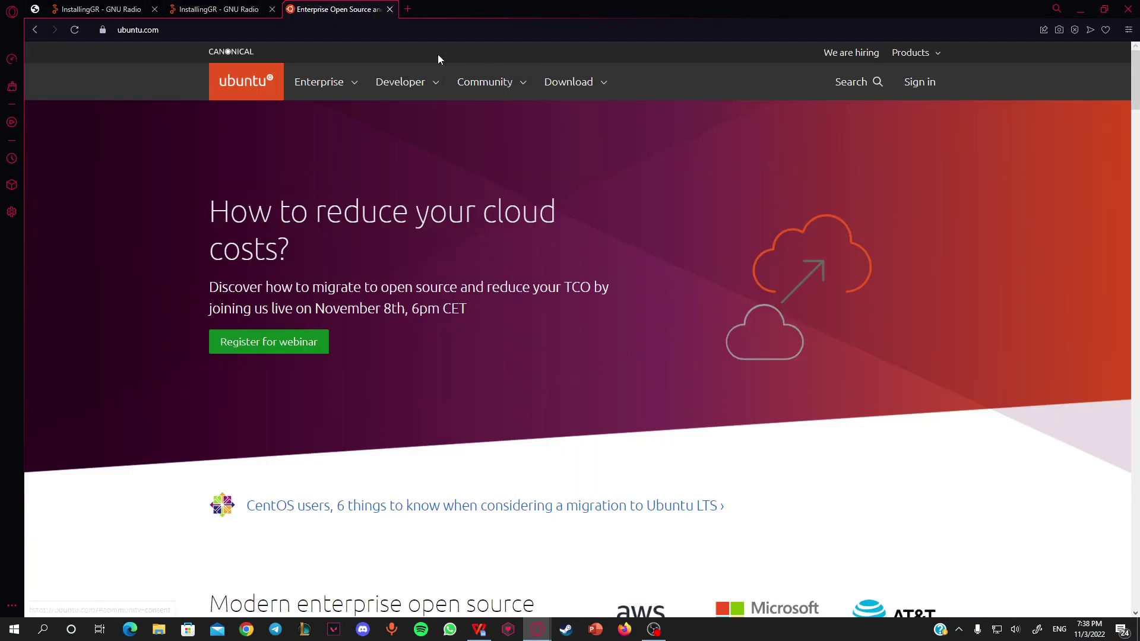
Open the Ubuntu site's download options and examine the Ubuntu Desktop 22.04 LTS release
{"action": "left_click", "coordinate": [583, 84]}
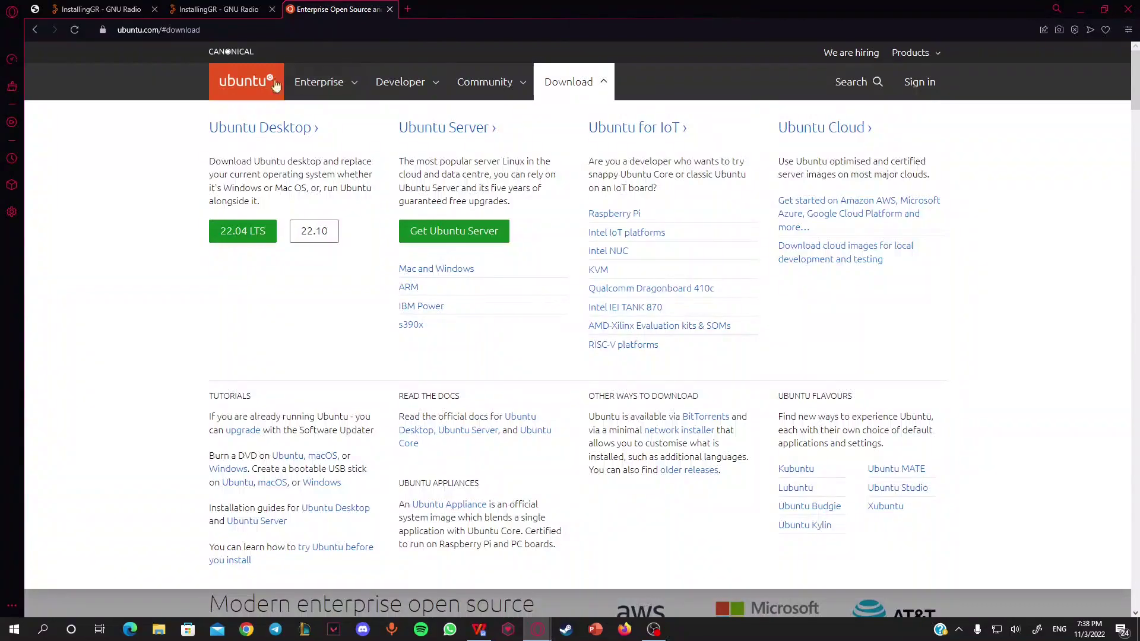
{"action": "left_click_drag", "start_coordinate": [212, 231], "coordinate": [266, 236]}
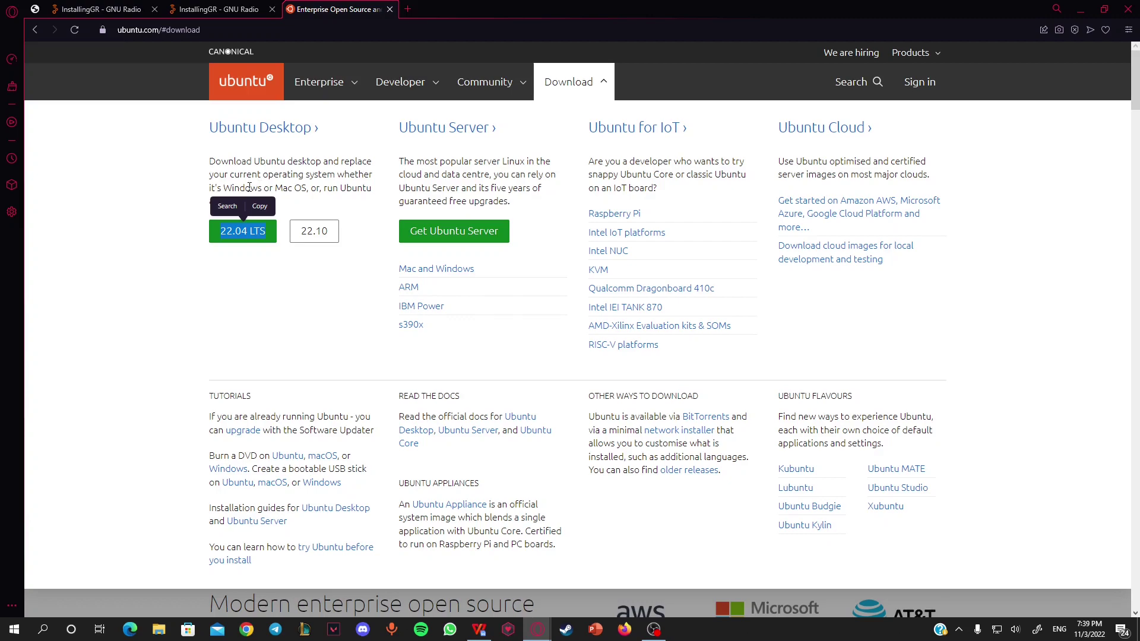
{"action": "left_click", "coordinate": [302, 192]}
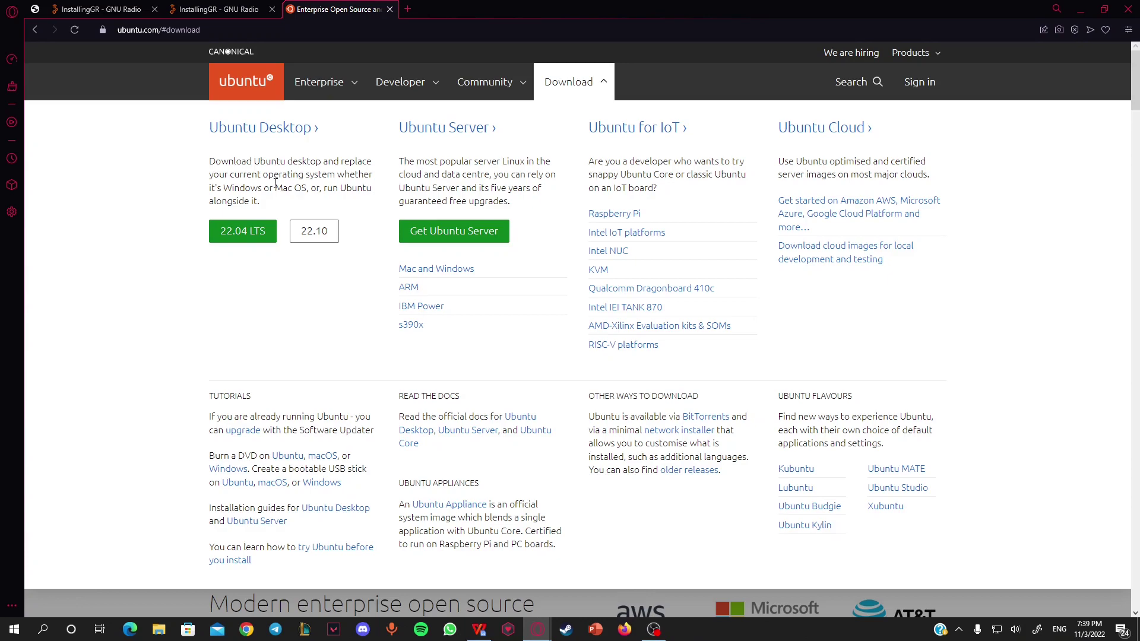
Search for virtual box in a new browser tab and open the Oracle VM VirtualBox website
{"action": "left_click", "coordinate": [407, 10]}
{"action": "type", "text": "virtual"}
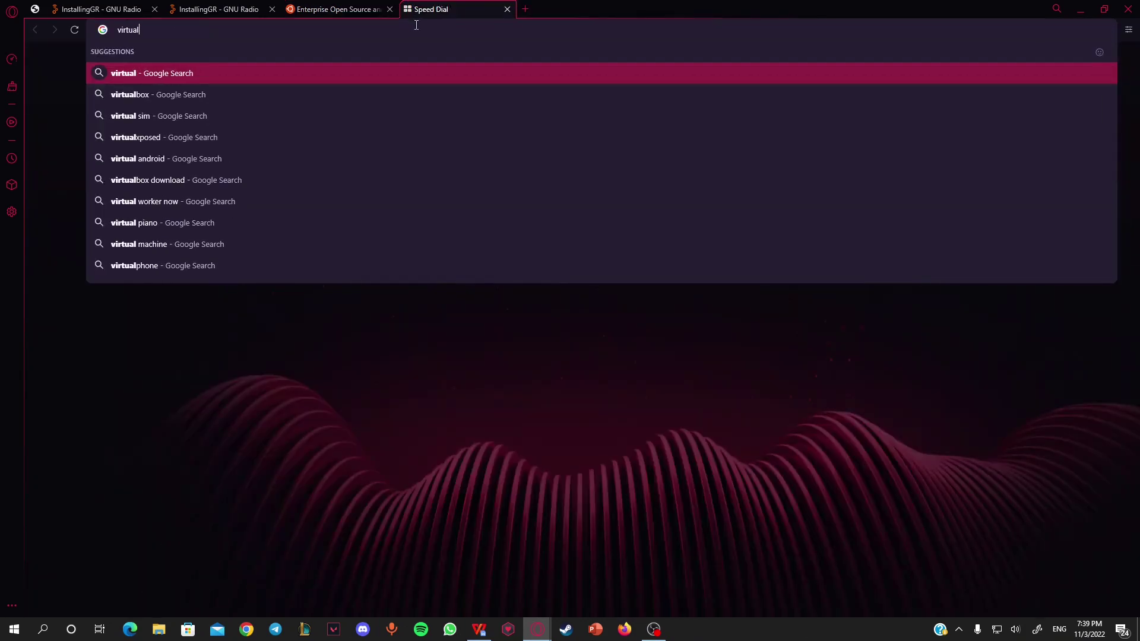
{"action": "type", "text": " box"}
{"action": "key", "text": "Return"}
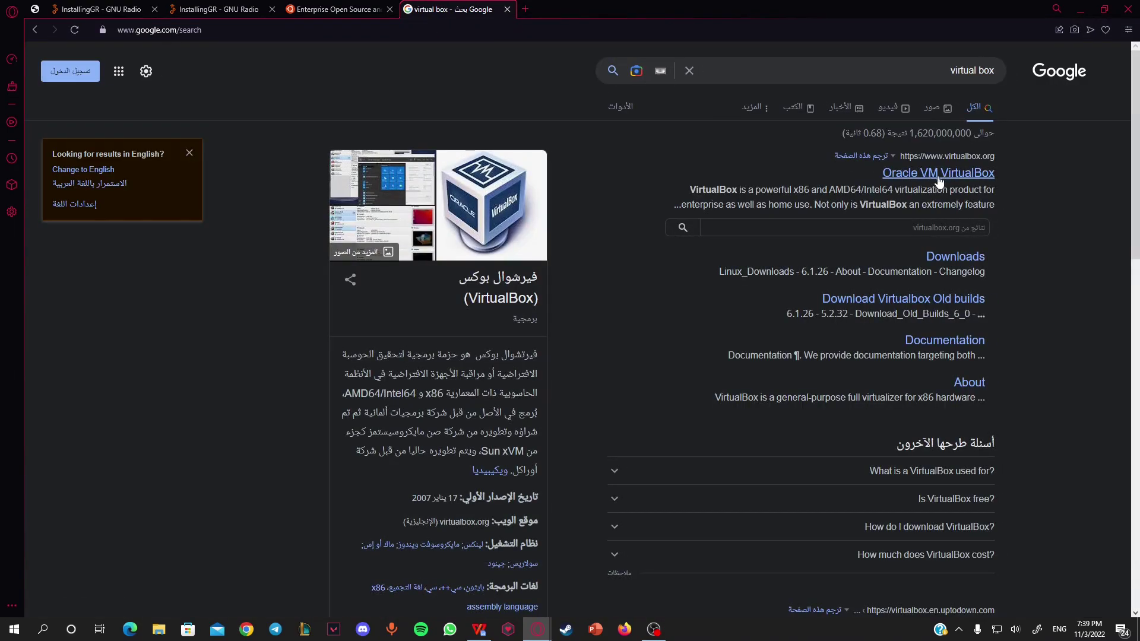
{"action": "left_click", "coordinate": [919, 184]}
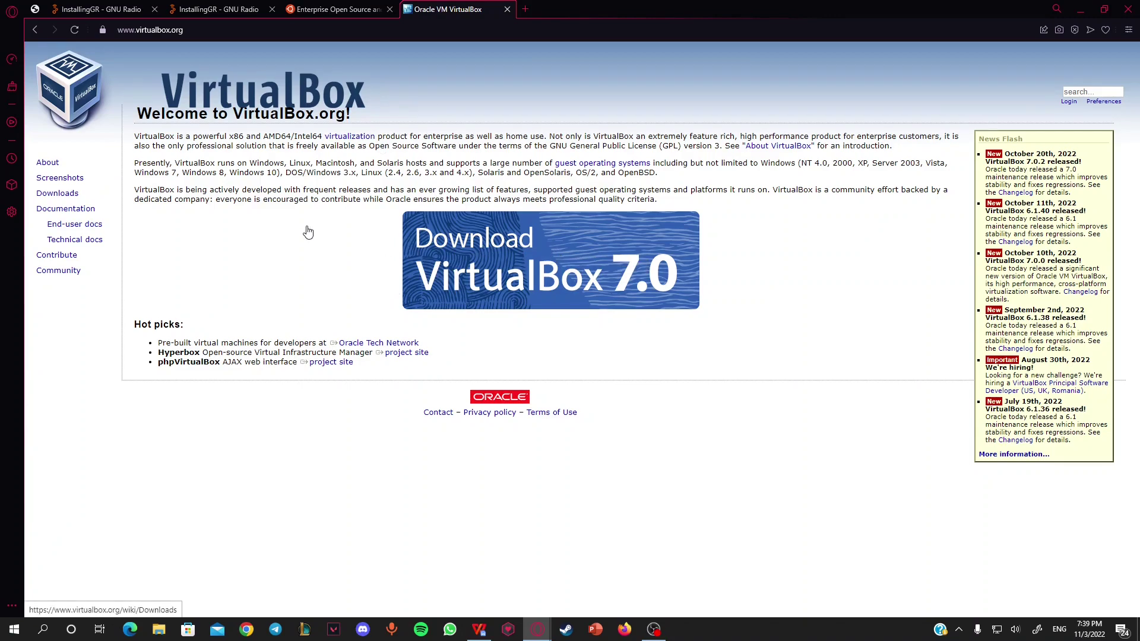
Start the VirtualBox 7.0.2 Windows hosts download from the site's Downloads page, cancel saving it and close the site
{"action": "left_click", "coordinate": [55, 195]}
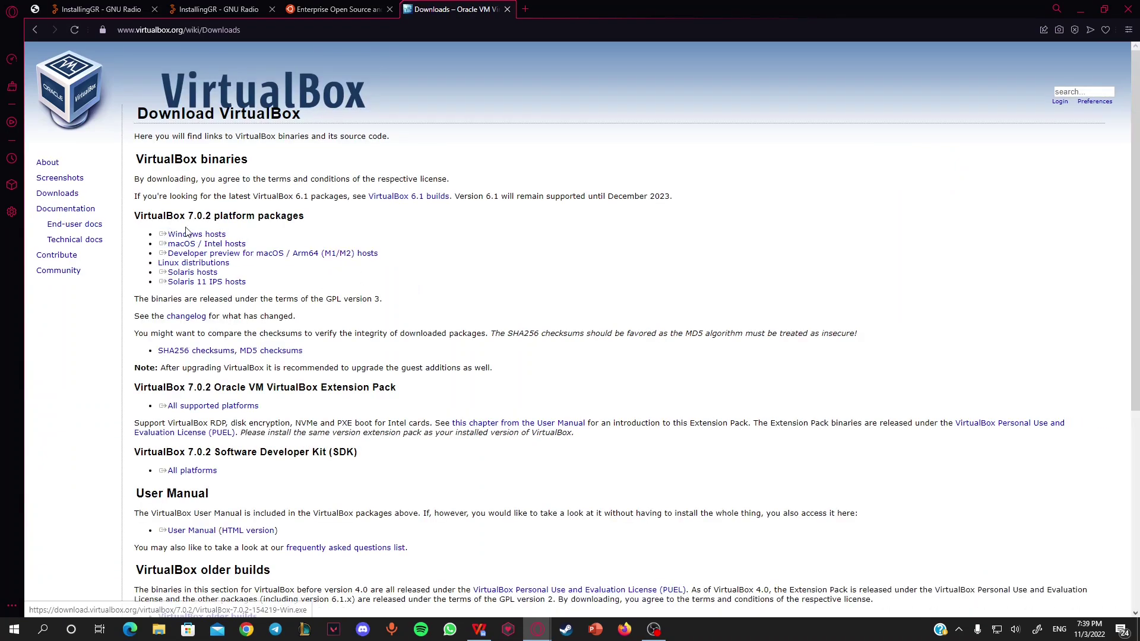
{"action": "left_click", "coordinate": [186, 236]}
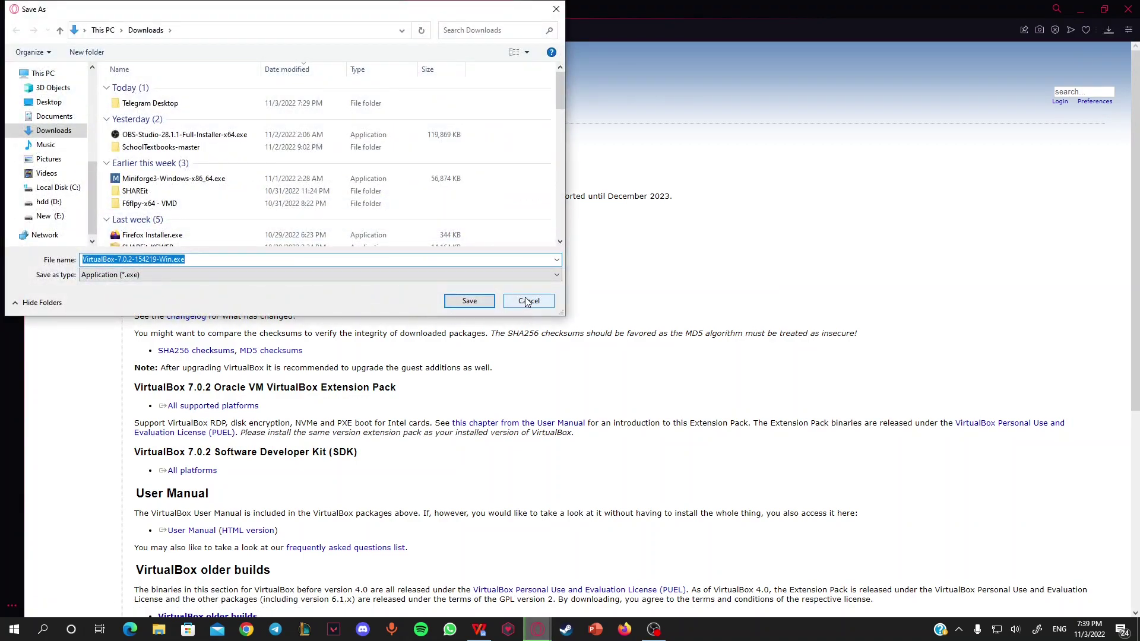
{"action": "left_click", "coordinate": [529, 301]}
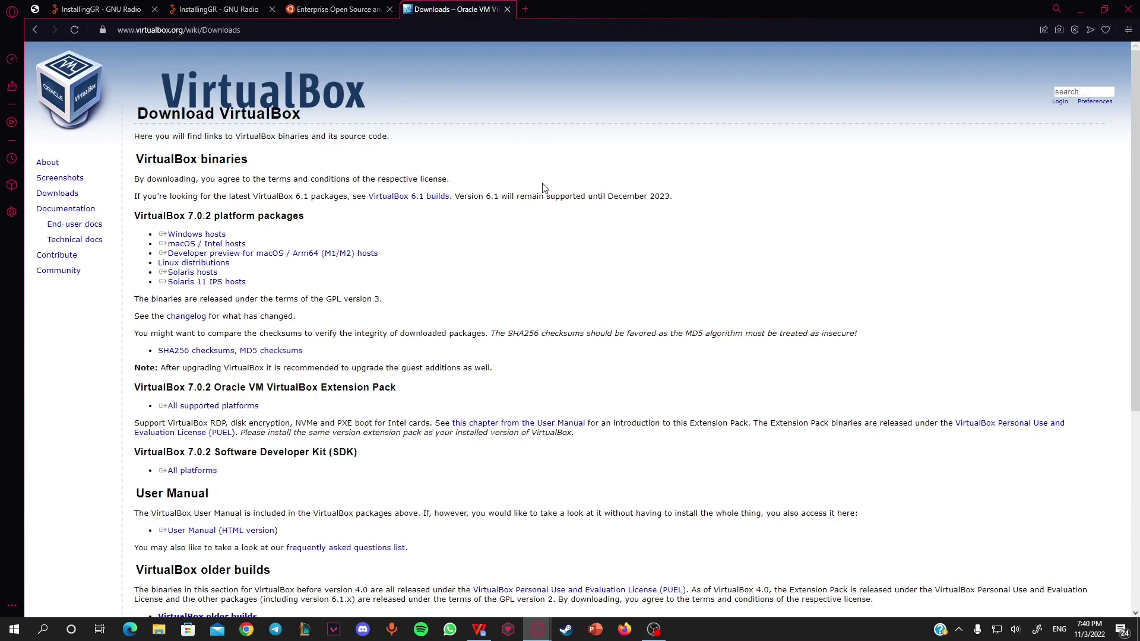
{"action": "left_click", "coordinate": [507, 10]}
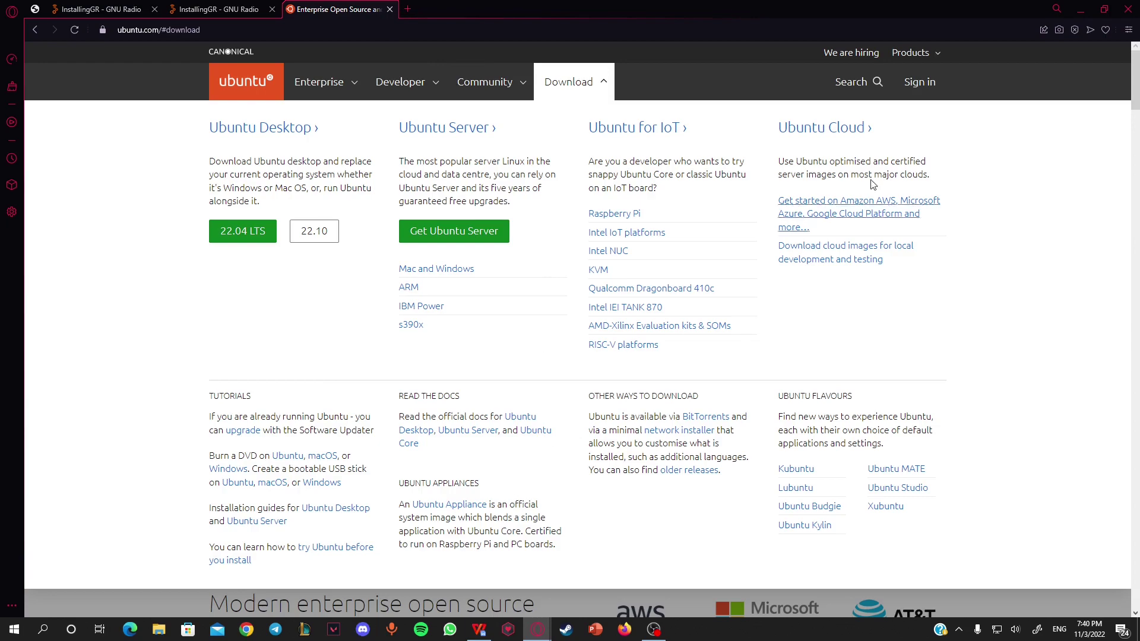
Minimize the browser and launch the installed Oracle VM VirtualBox program
{"action": "left_click", "coordinate": [1080, 9]}
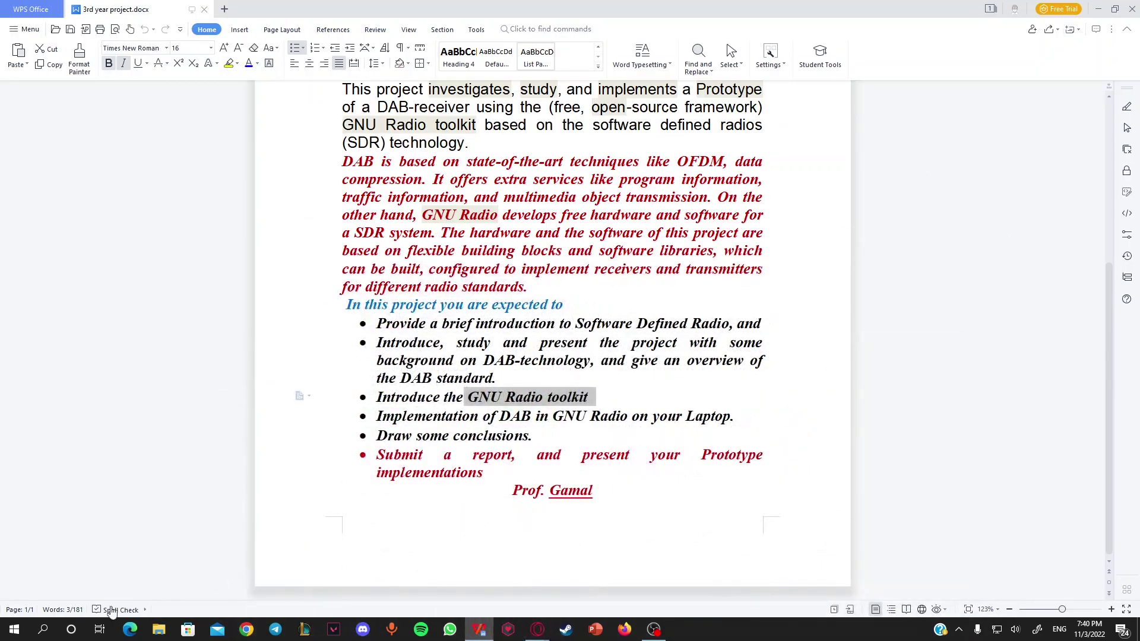
{"action": "left_click", "coordinate": [37, 631]}
{"action": "type", "text": "ora"}
{"action": "left_click", "coordinate": [47, 631]}
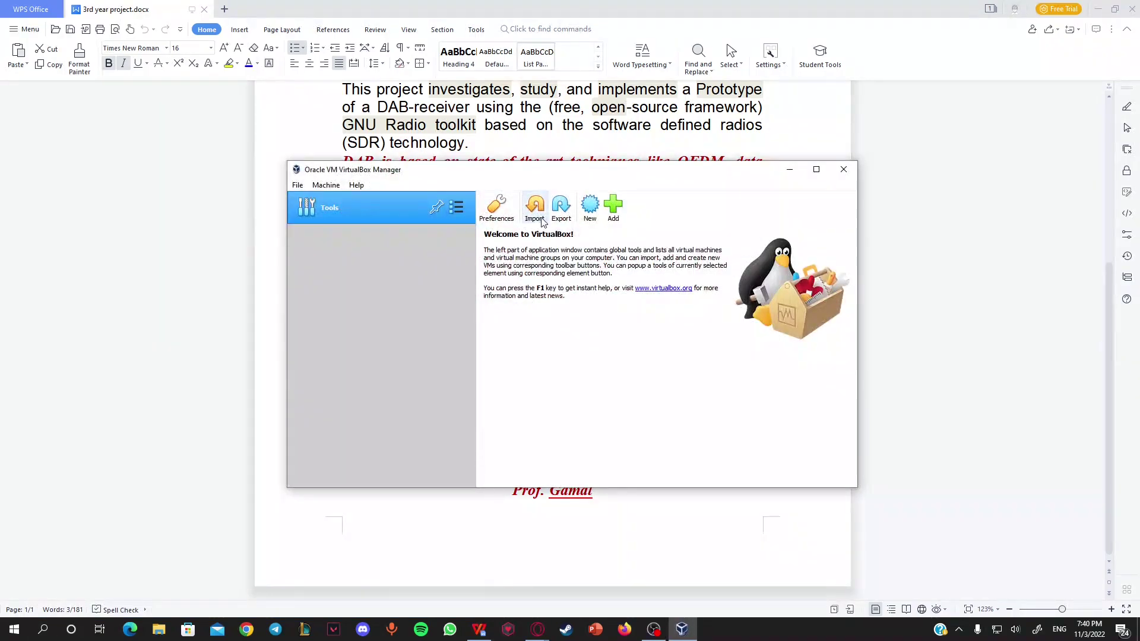
{"action": "left_click_drag", "start_coordinate": [711, 173], "coordinate": [724, 147]}
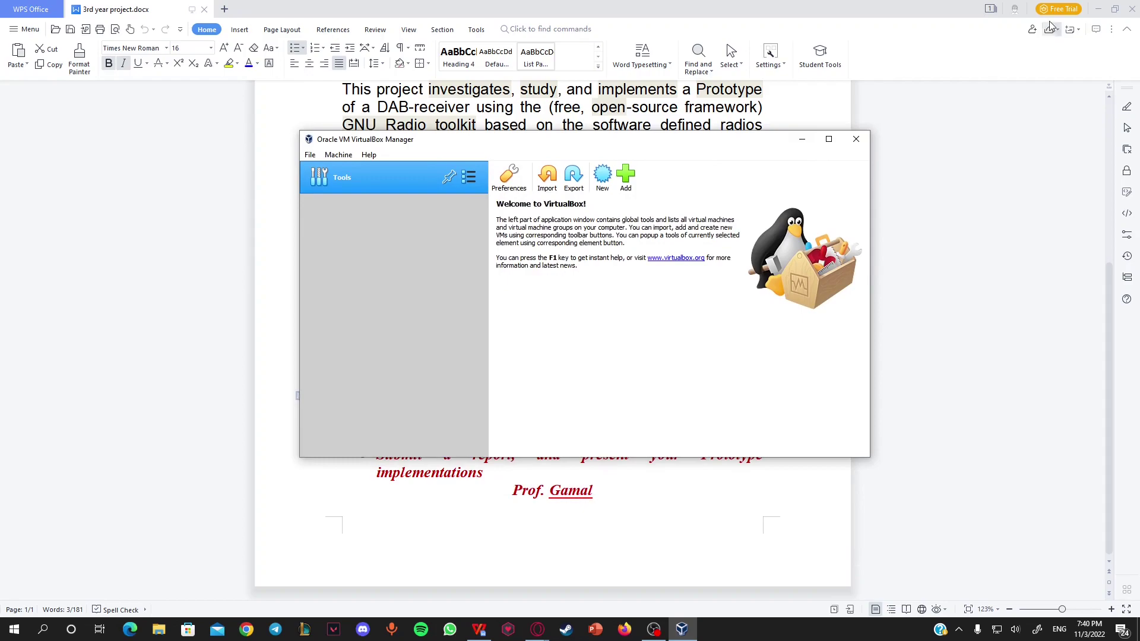
Minimize the project document, then reposition and enlarge the VirtualBox Manager window on the desktop
{"action": "left_click", "coordinate": [1098, 10]}
{"action": "left_click_drag", "start_coordinate": [645, 146], "coordinate": [735, 128]}
{"action": "left_click", "coordinate": [823, 83]}
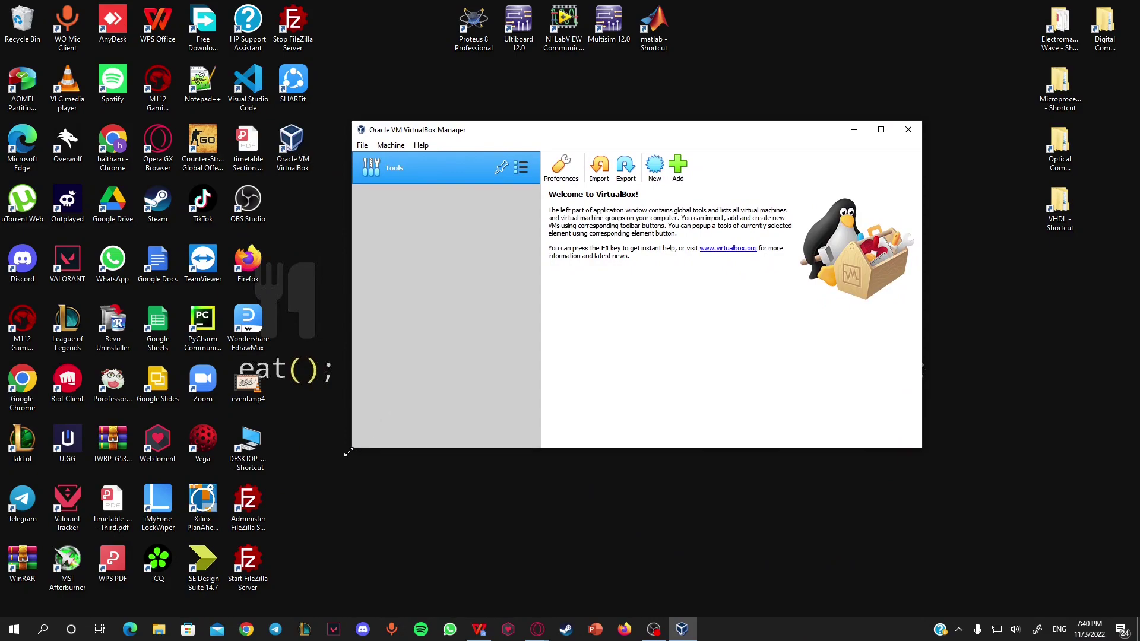
{"action": "left_click_drag", "start_coordinate": [349, 453], "coordinate": [267, 481]}
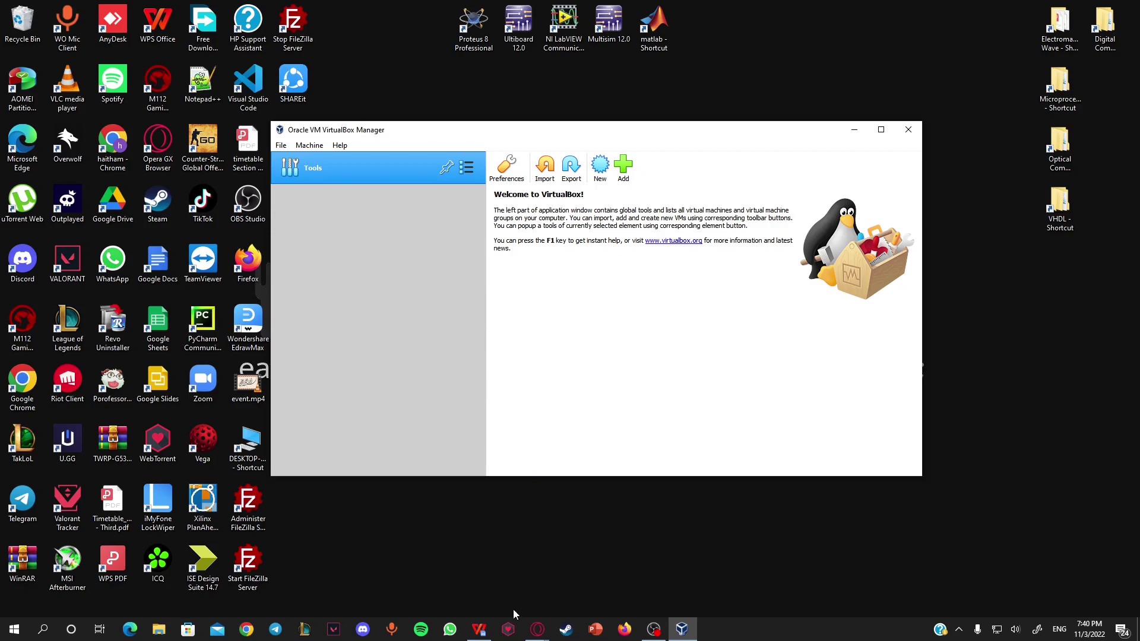
Switch to the browser, start the Ubuntu Desktop 22.04 LTS download, cancel it and minimize the browser
{"action": "mouse_move", "coordinate": [537, 628]}
{"action": "left_click", "coordinate": [598, 570]}
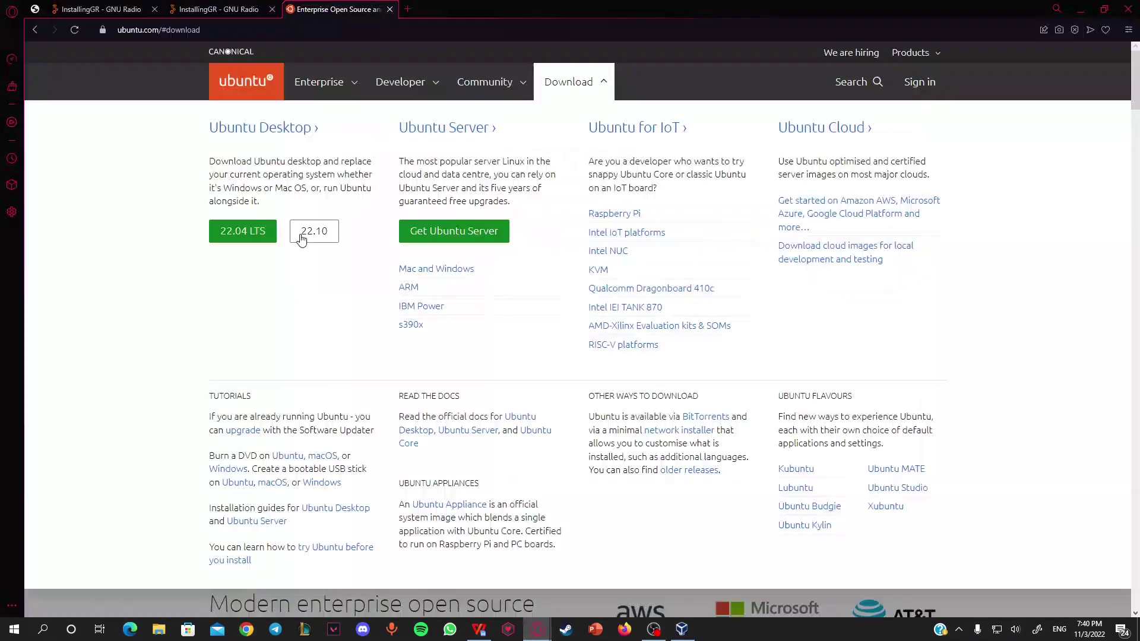
{"action": "left_click", "coordinate": [238, 236]}
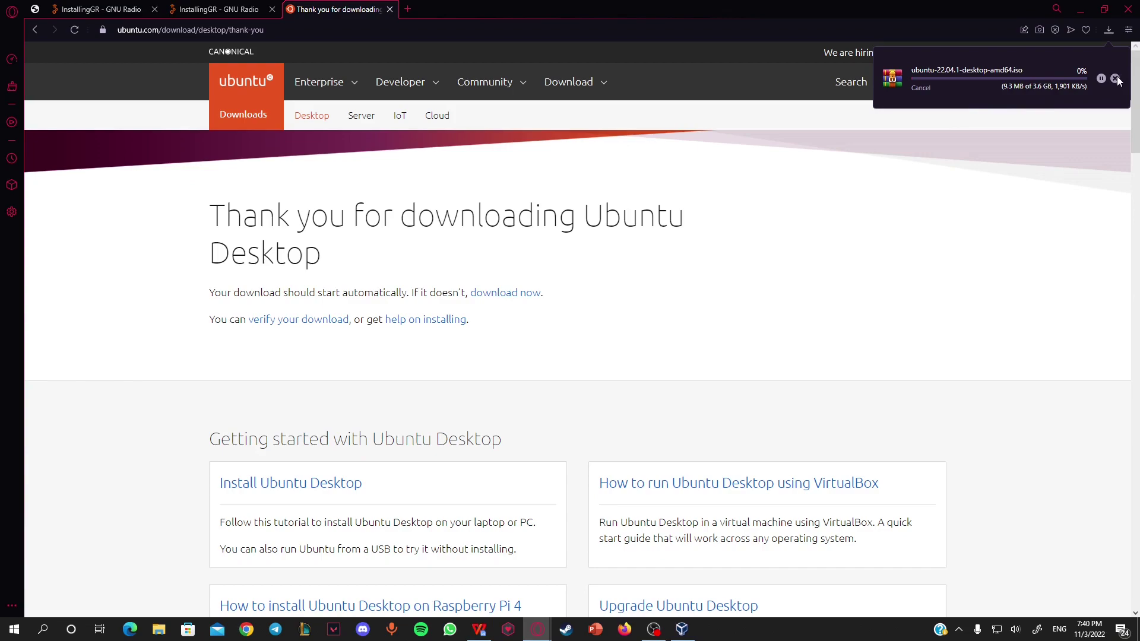
{"action": "left_click", "coordinate": [1116, 79]}
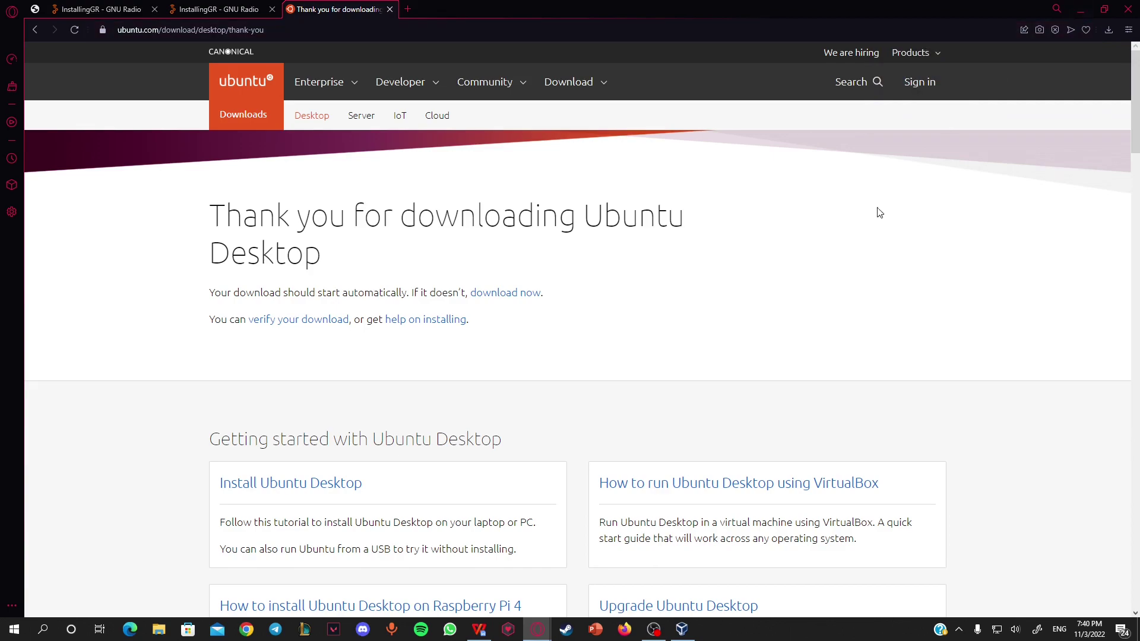
{"action": "left_click", "coordinate": [1078, 11]}
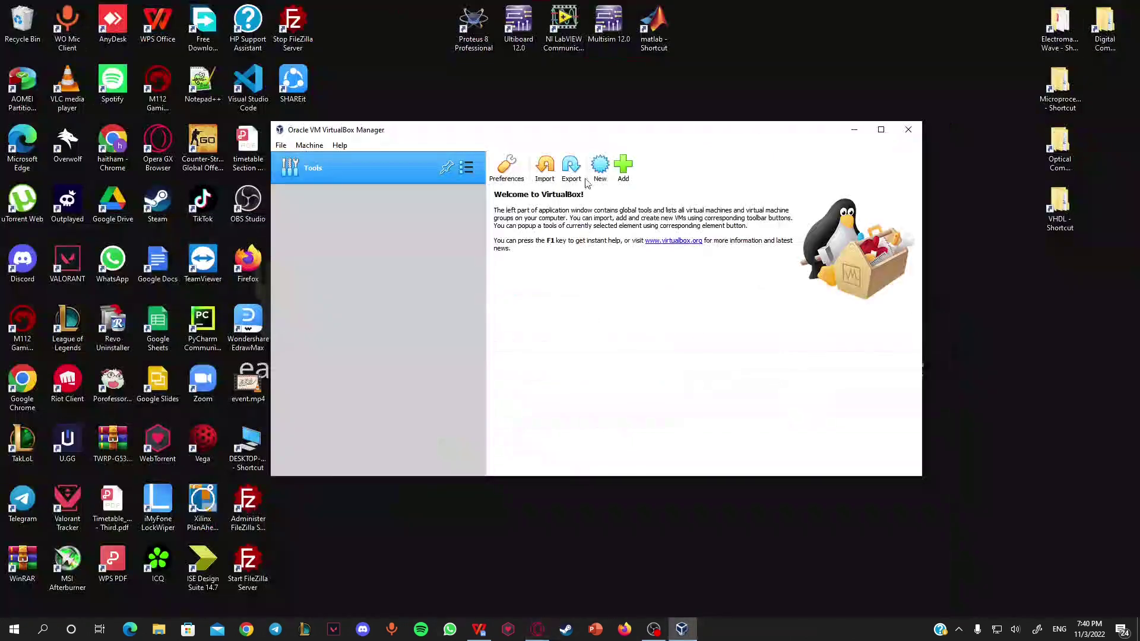
Open the kali-linux folder inside programes on drive D in File Explorer and select ubuntu-22.04.1-desktop-amd64.iso
{"action": "left_click_drag", "start_coordinate": [602, 133], "coordinate": [663, 141]}
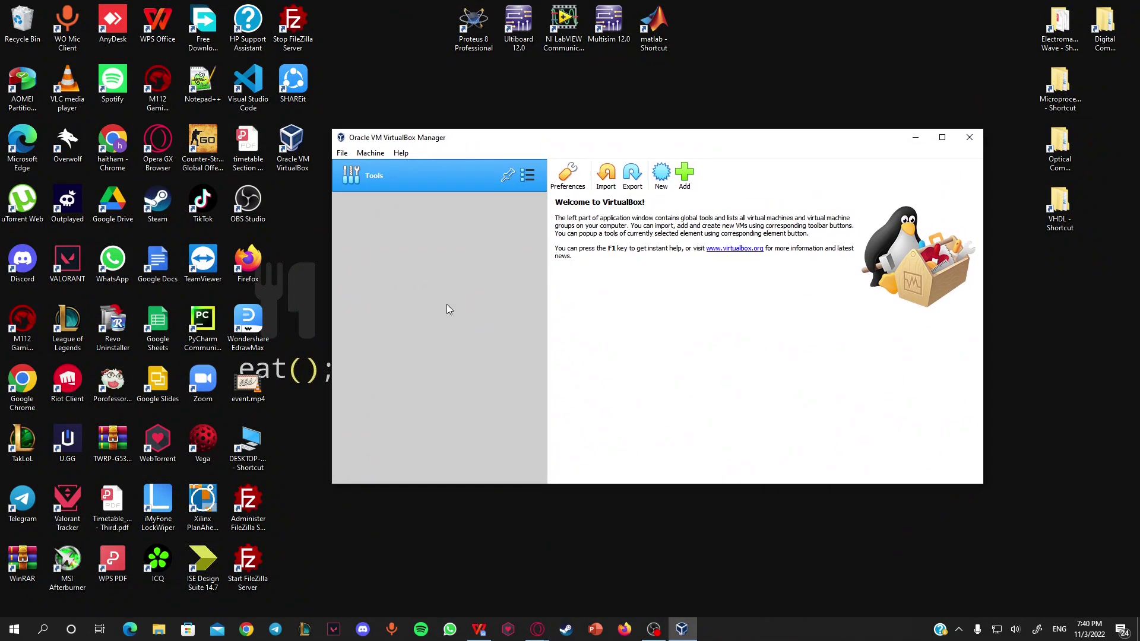
{"action": "left_click", "coordinate": [159, 630]}
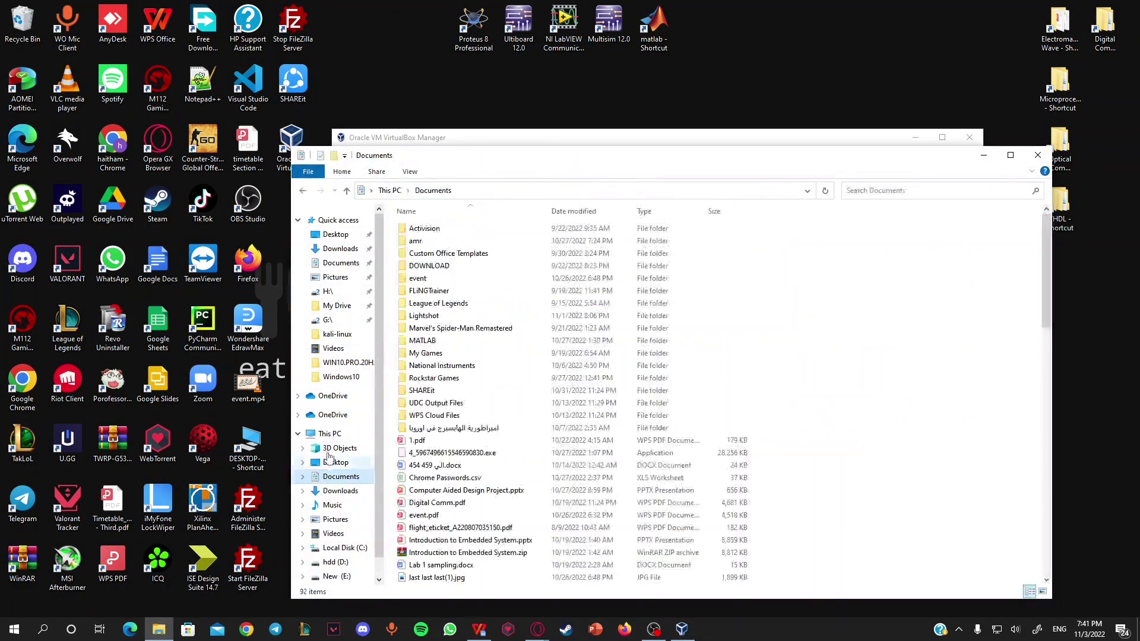
{"action": "left_click", "coordinate": [319, 438]}
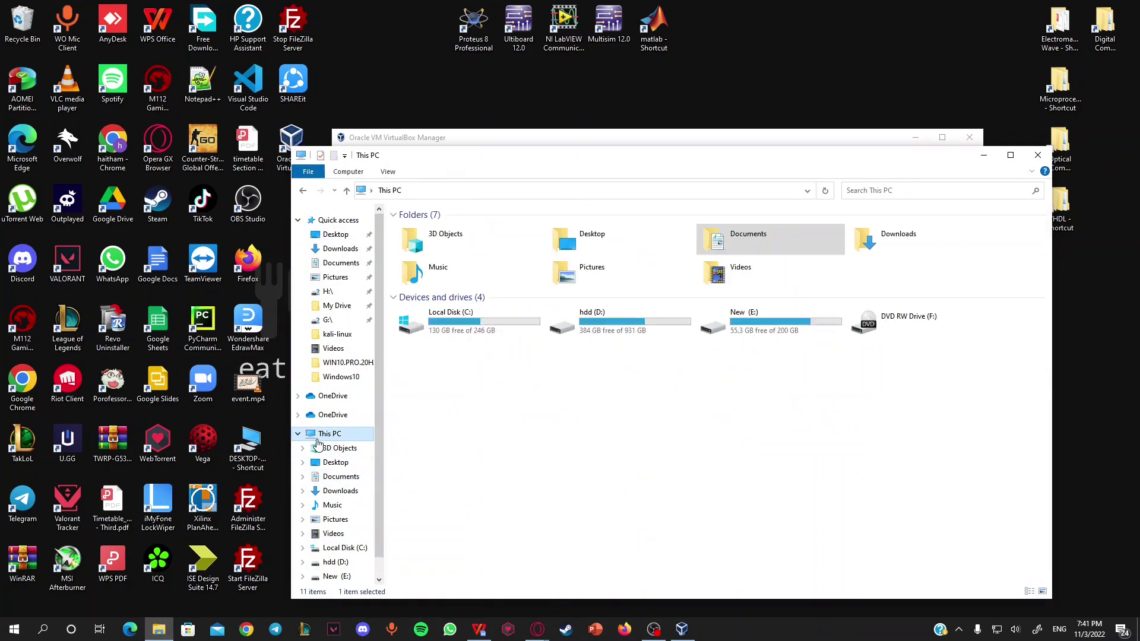
{"action": "double_click", "coordinate": [600, 321]}
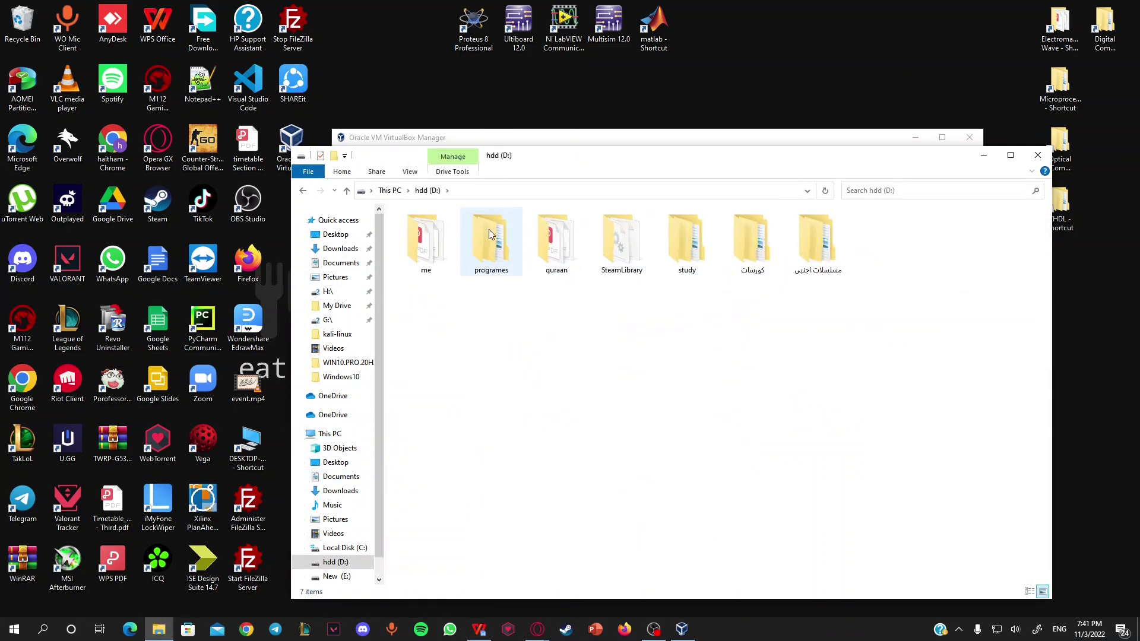
{"action": "double_click", "coordinate": [491, 234]}
{"action": "double_click", "coordinate": [556, 237]}
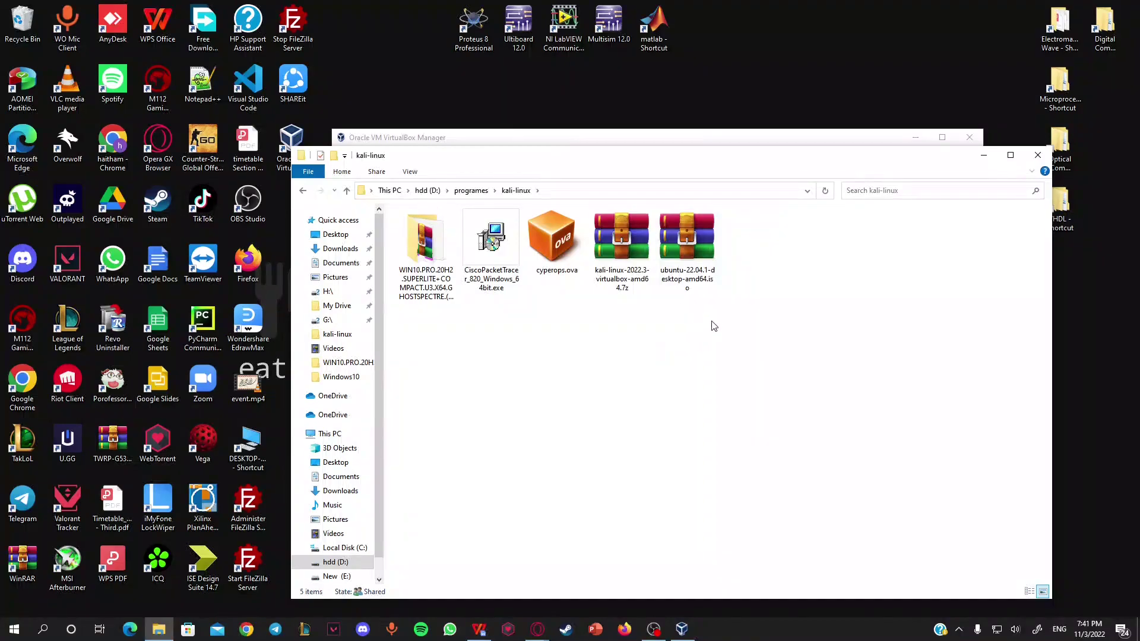
{"action": "left_click_drag", "start_coordinate": [714, 326], "coordinate": [670, 251]}
{"action": "left_click_drag", "start_coordinate": [384, 343], "coordinate": [297, 343]}
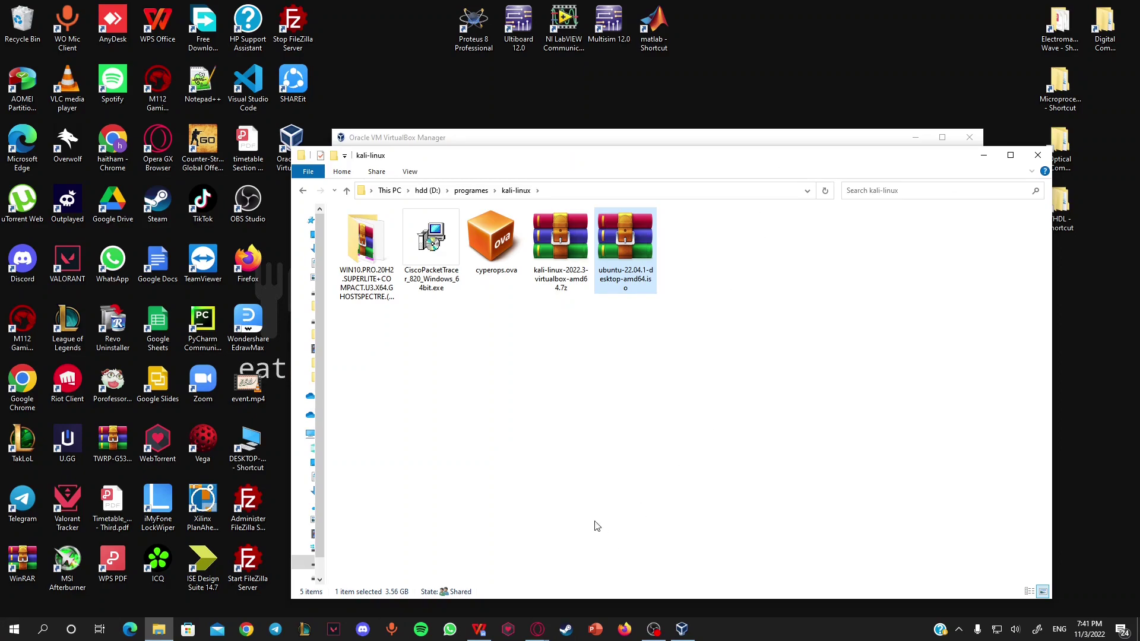
Switch back to Oracle VM VirtualBox Manager and reposition its window
{"action": "left_click", "coordinate": [606, 137]}
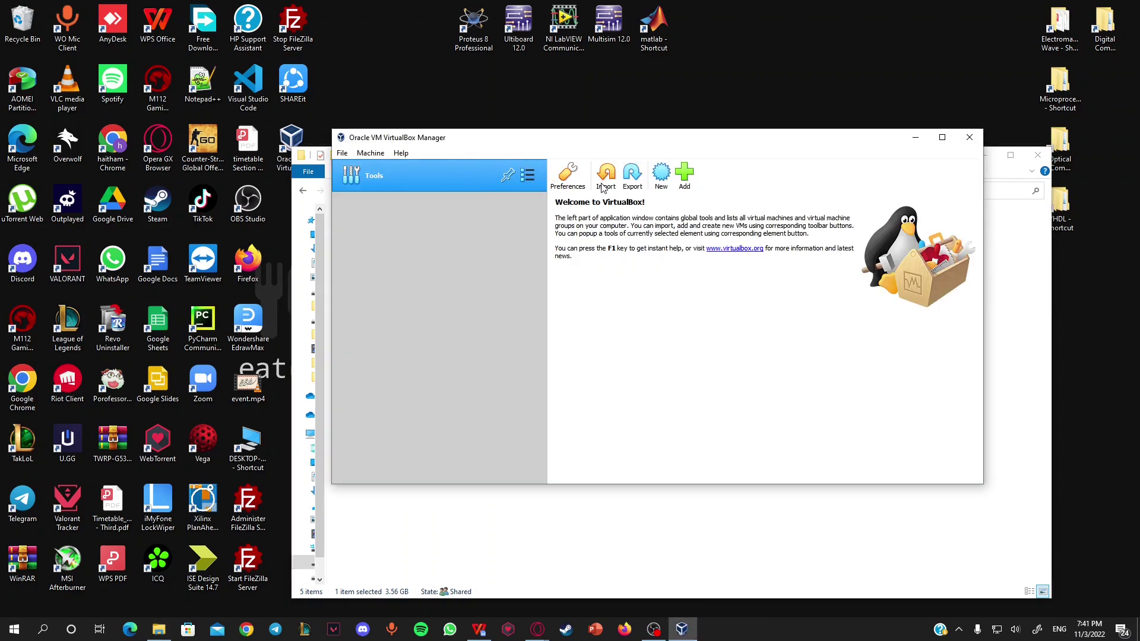
{"action": "mouse_move", "coordinate": [549, 142]}
{"action": "left_mouse_down"}
{"action": "mouse_move", "coordinate": [491, 137]}
{"action": "mouse_move", "coordinate": [545, 150]}
{"action": "left_mouse_up"}
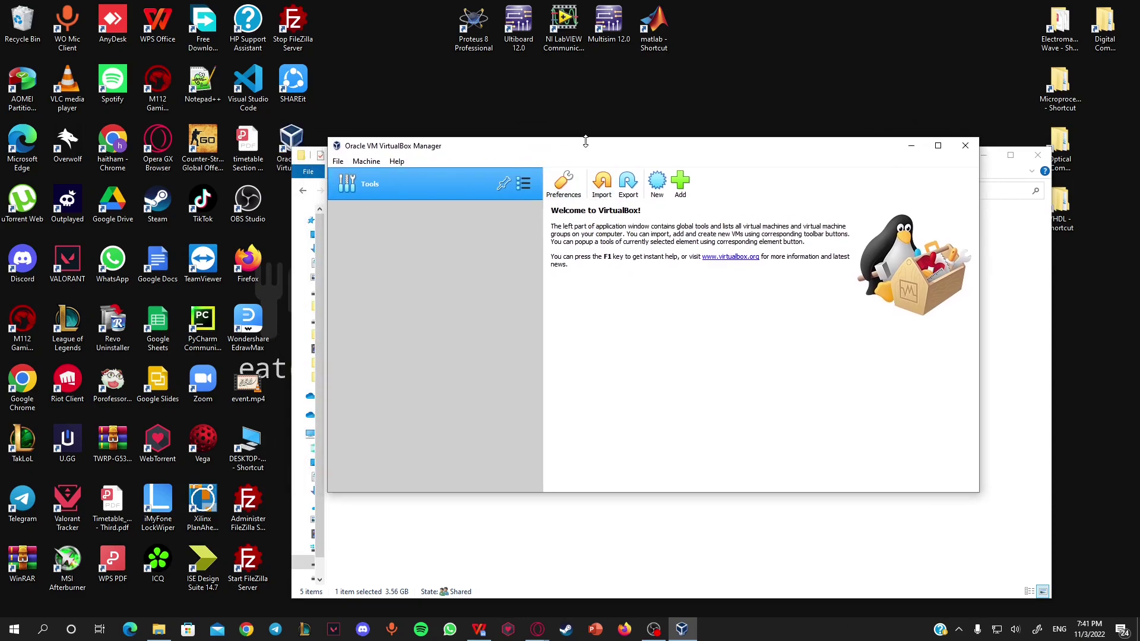
{"action": "left_click_drag", "start_coordinate": [587, 146], "coordinate": [570, 148]}
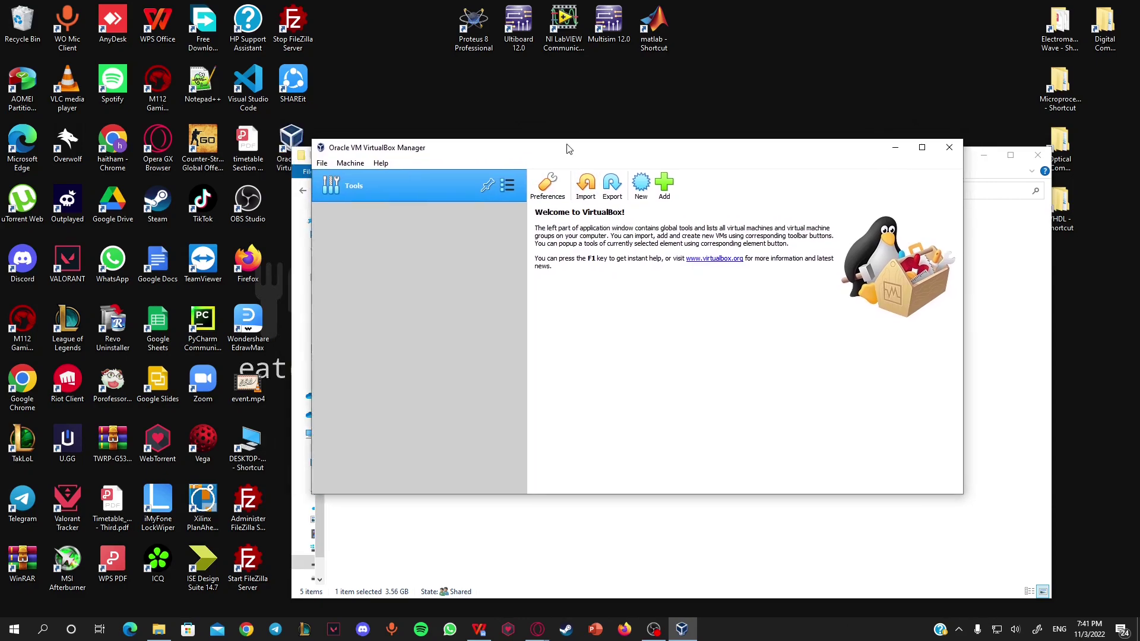
{"action": "left_click", "coordinate": [665, 185]}
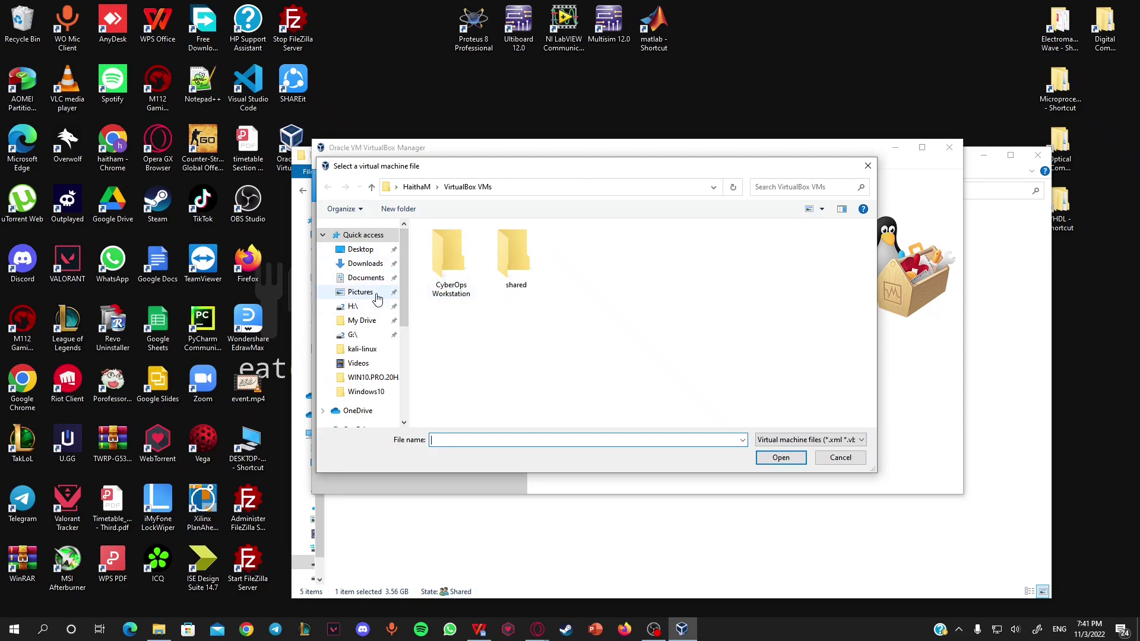
{"action": "left_click", "coordinate": [359, 349]}
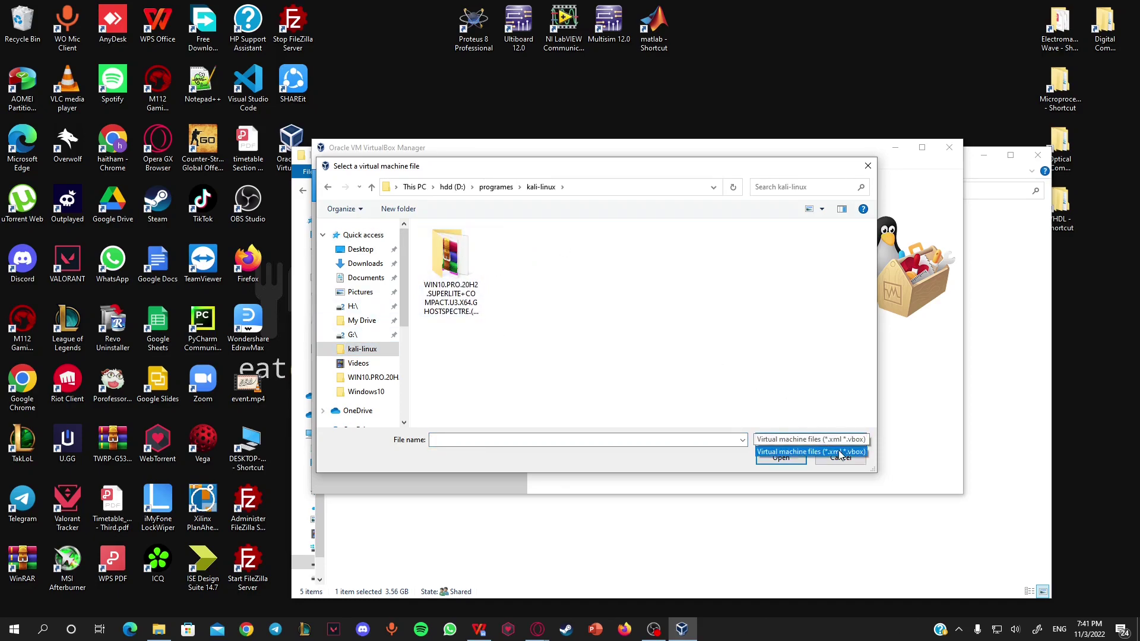
{"action": "left_click", "coordinate": [840, 458]}
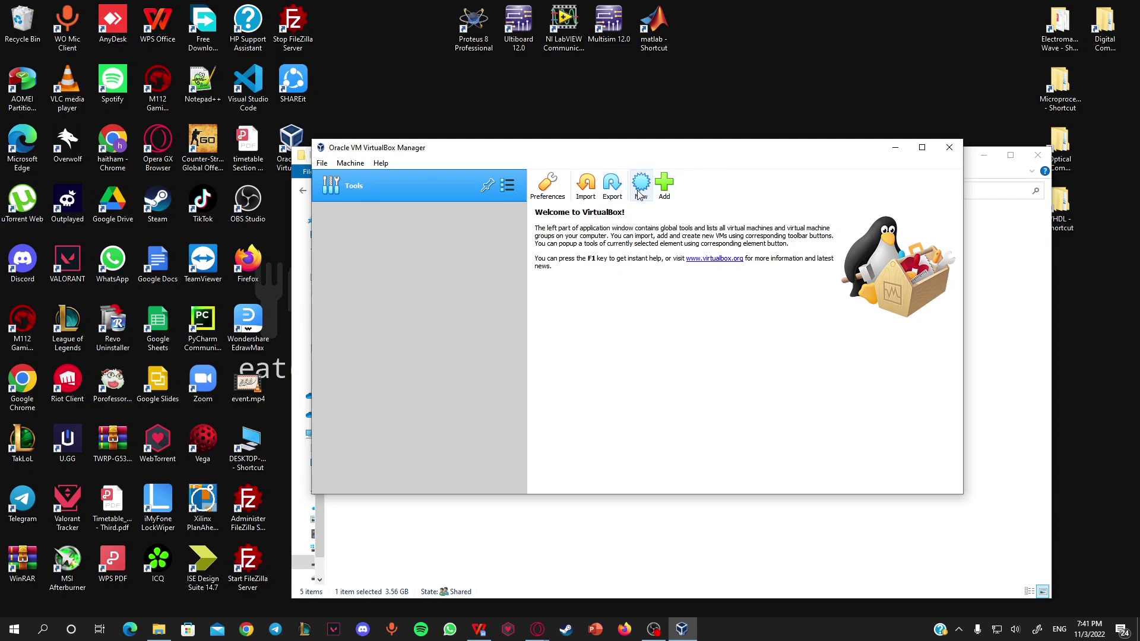
Start creating a new virtual machine in expert mode and name it ubuntu, keeping the default machine folder
{"action": "left_click", "coordinate": [642, 189]}
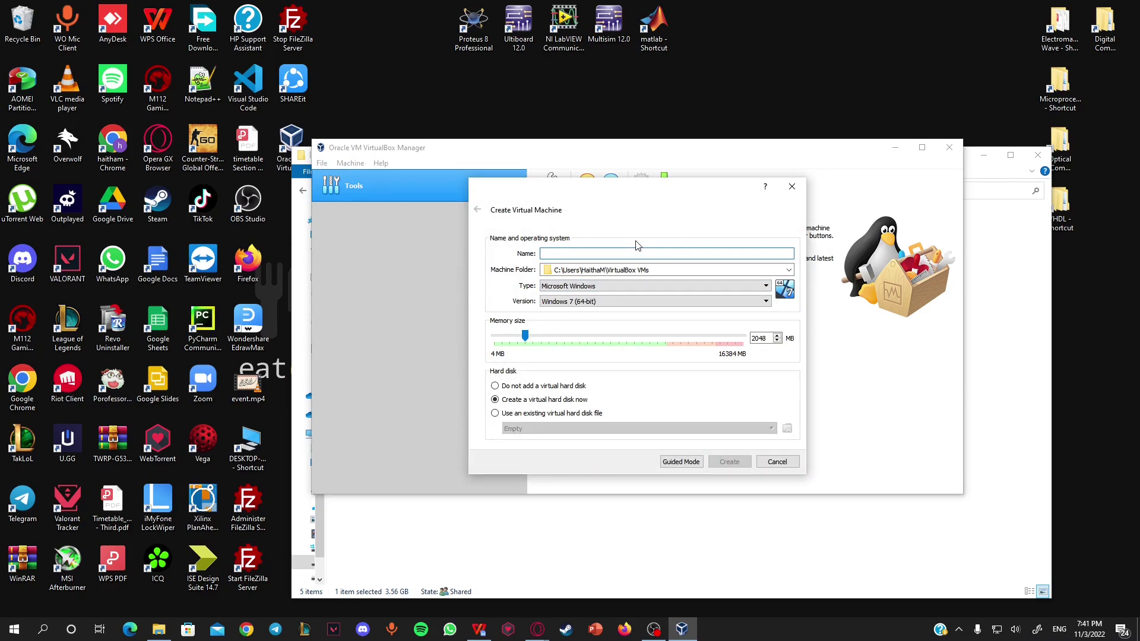
{"action": "type", "text": "ubuntu"}
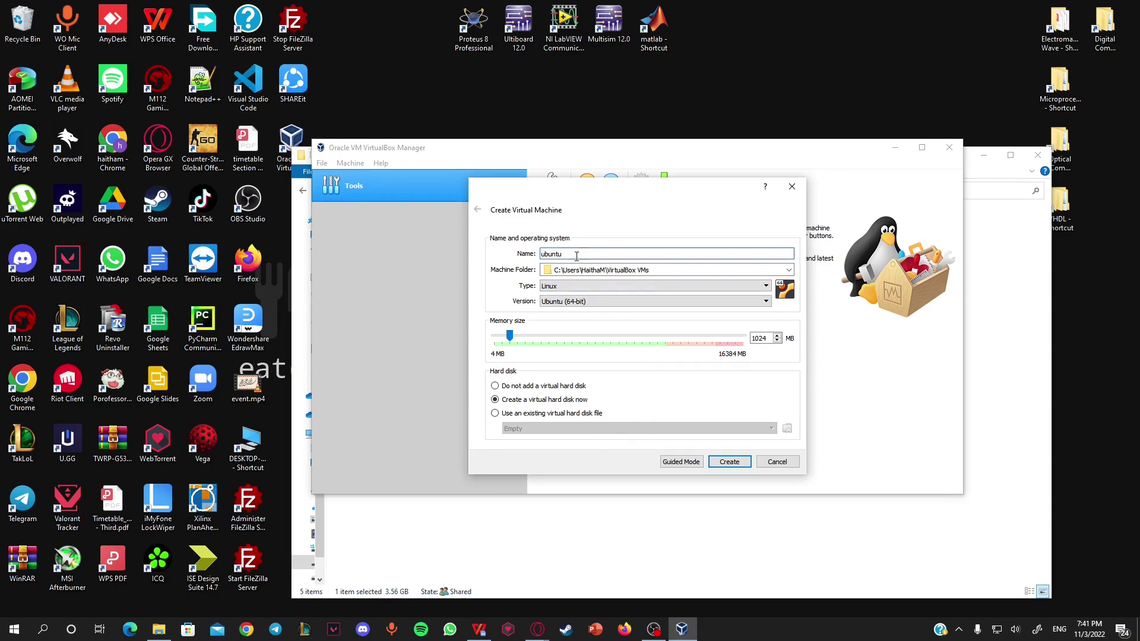
{"action": "left_click", "coordinate": [682, 462]}
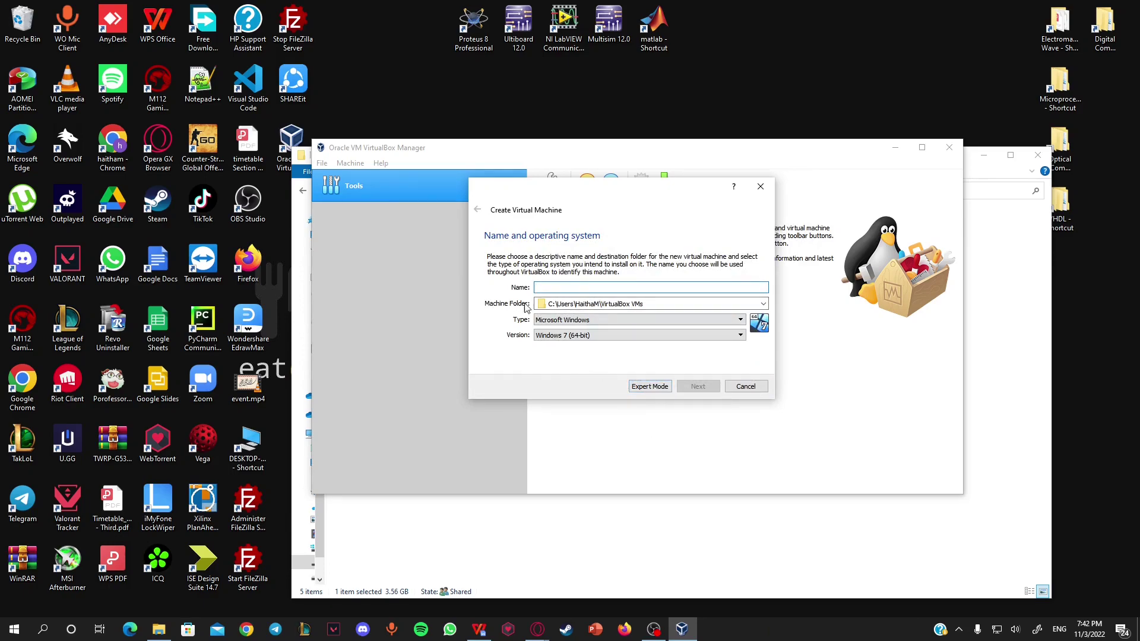
{"action": "left_click", "coordinate": [649, 386]}
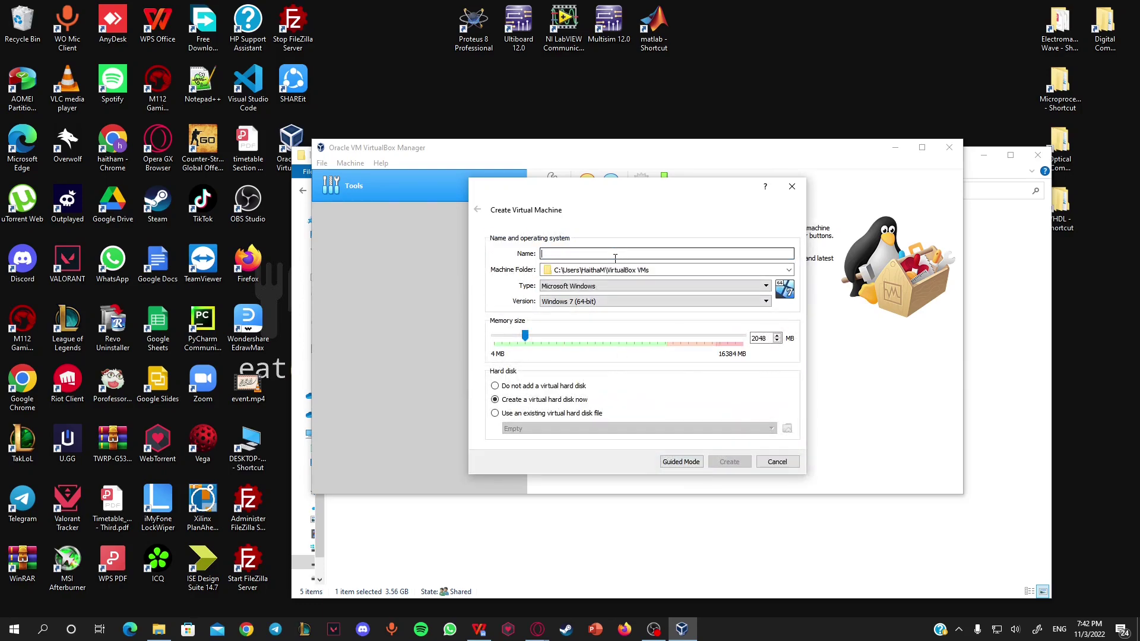
{"action": "type", "text": "ubuntu"}
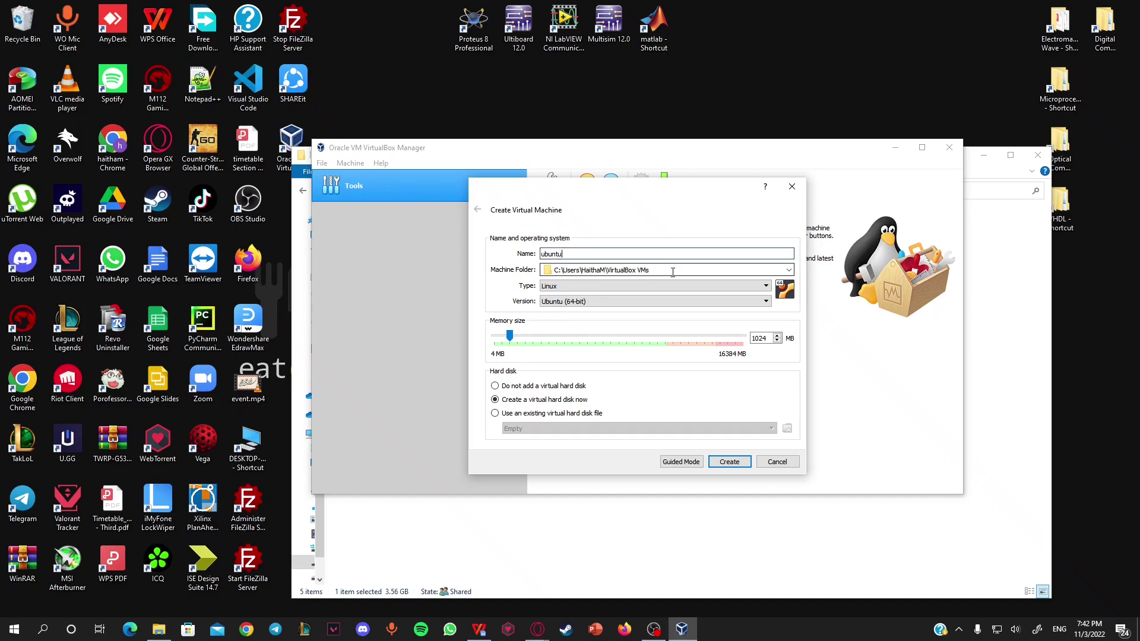
{"action": "double_click", "coordinate": [695, 269]}
{"action": "left_click_drag", "start_coordinate": [696, 269], "coordinate": [526, 273]}
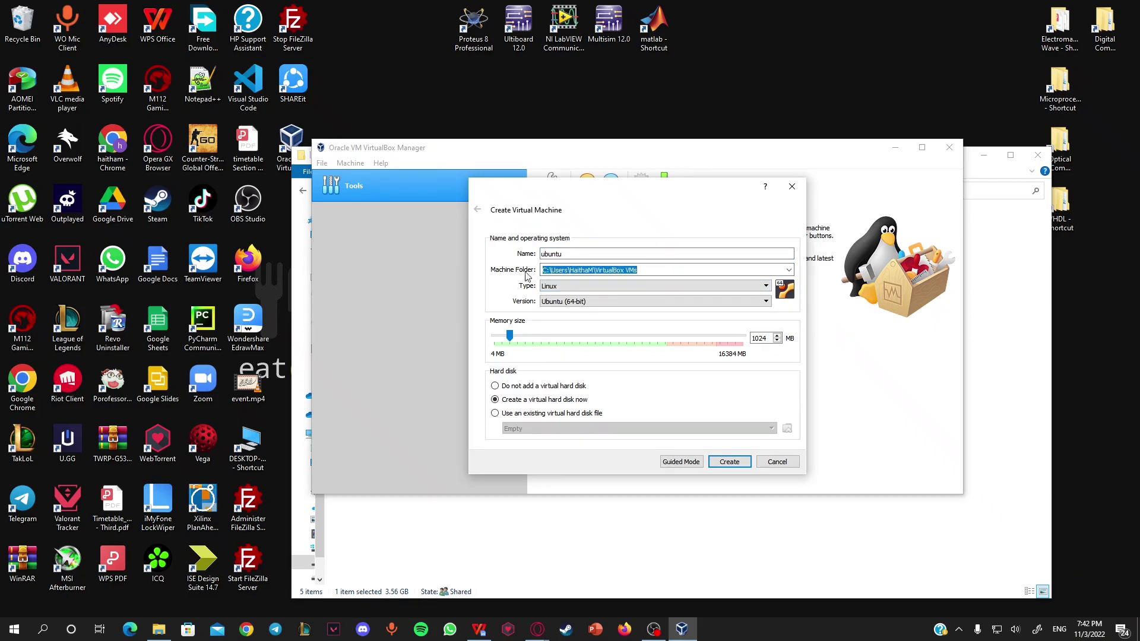
{"action": "left_click", "coordinate": [634, 270]}
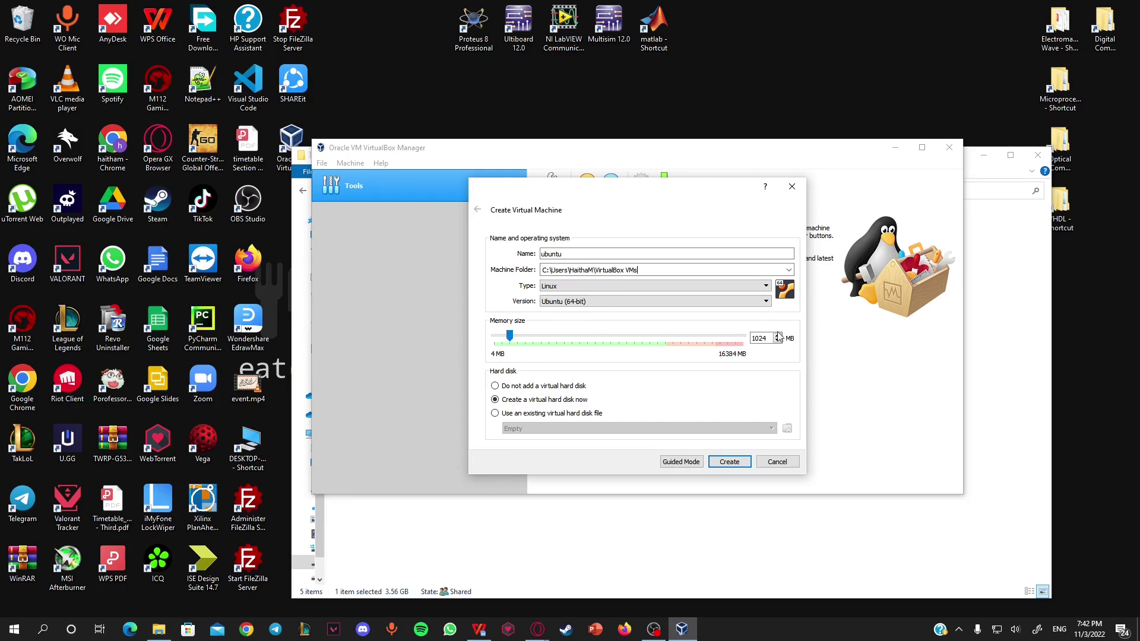
Set the new virtual machine's memory size to 7080 MB
{"action": "left_click_drag", "start_coordinate": [766, 338], "coordinate": [750, 338]}
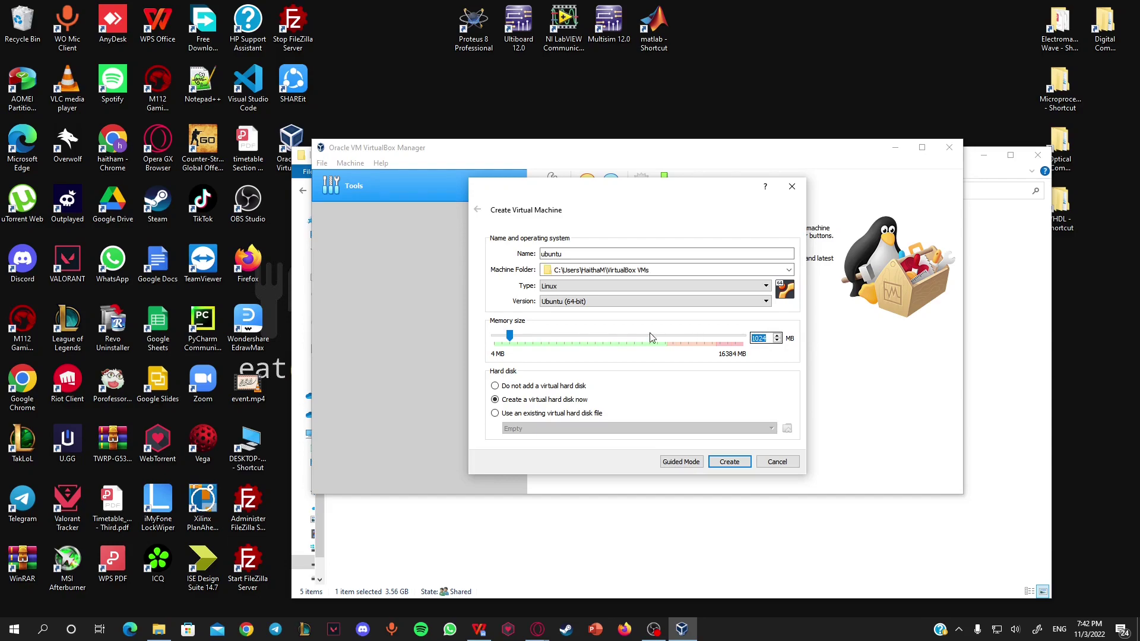
{"action": "left_click_drag", "start_coordinate": [511, 339], "coordinate": [613, 337]}
{"action": "left_click_drag", "start_coordinate": [768, 338], "coordinate": [742, 339]}
{"action": "left_click_drag", "start_coordinate": [612, 337], "coordinate": [540, 337]}
{"action": "left_click_drag", "start_coordinate": [543, 337], "coordinate": [602, 332]}
Create the machine with a new dynamically allocated VDI virtual hard disk of 50 GB
{"action": "left_click", "coordinate": [536, 419]}
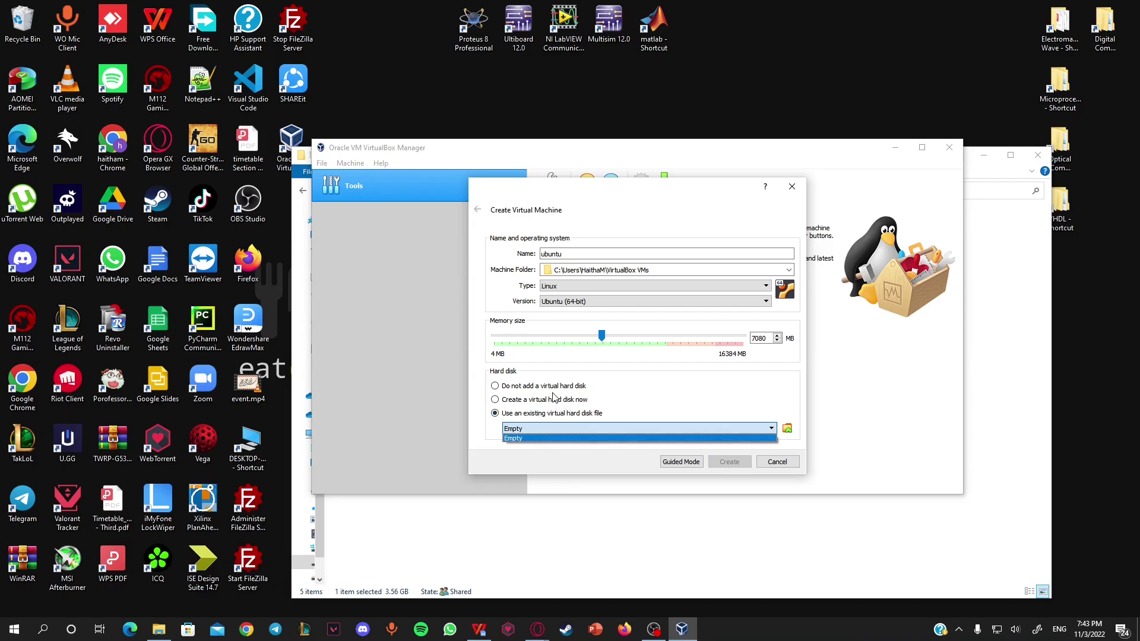
{"action": "left_click", "coordinate": [551, 401]}
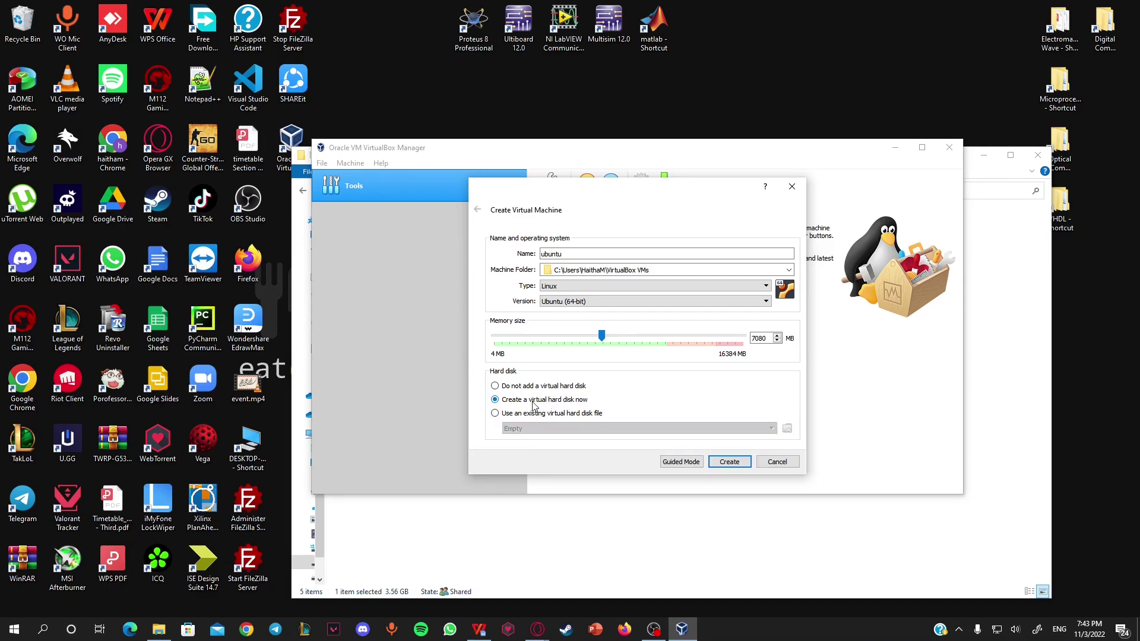
{"action": "left_click", "coordinate": [730, 462]}
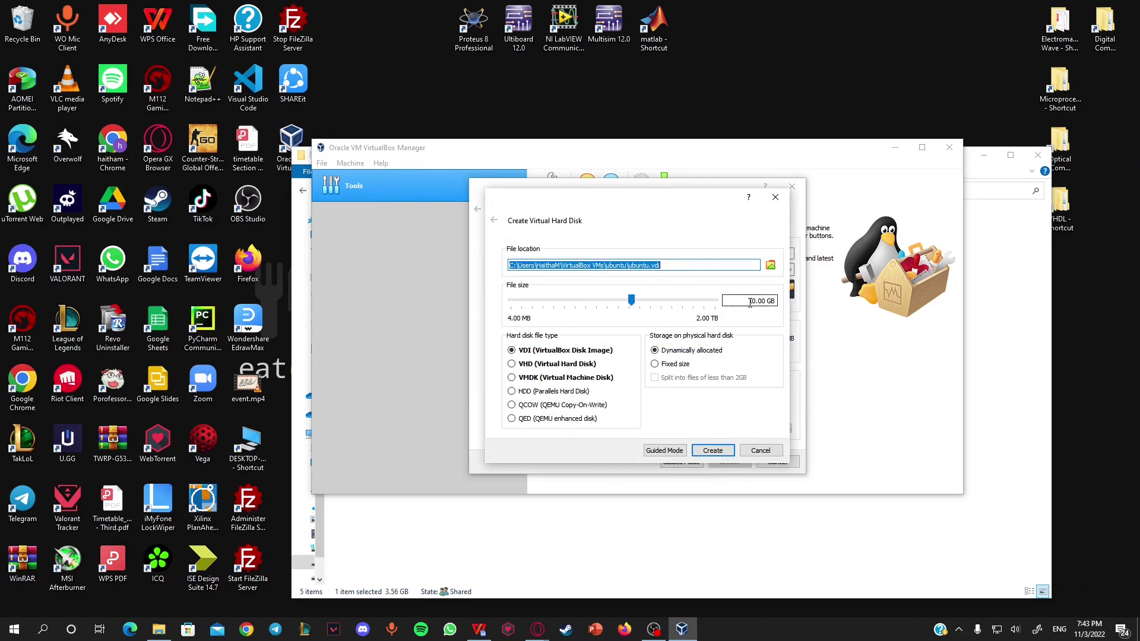
{"action": "left_click_drag", "start_coordinate": [750, 303], "coordinate": [753, 305]}
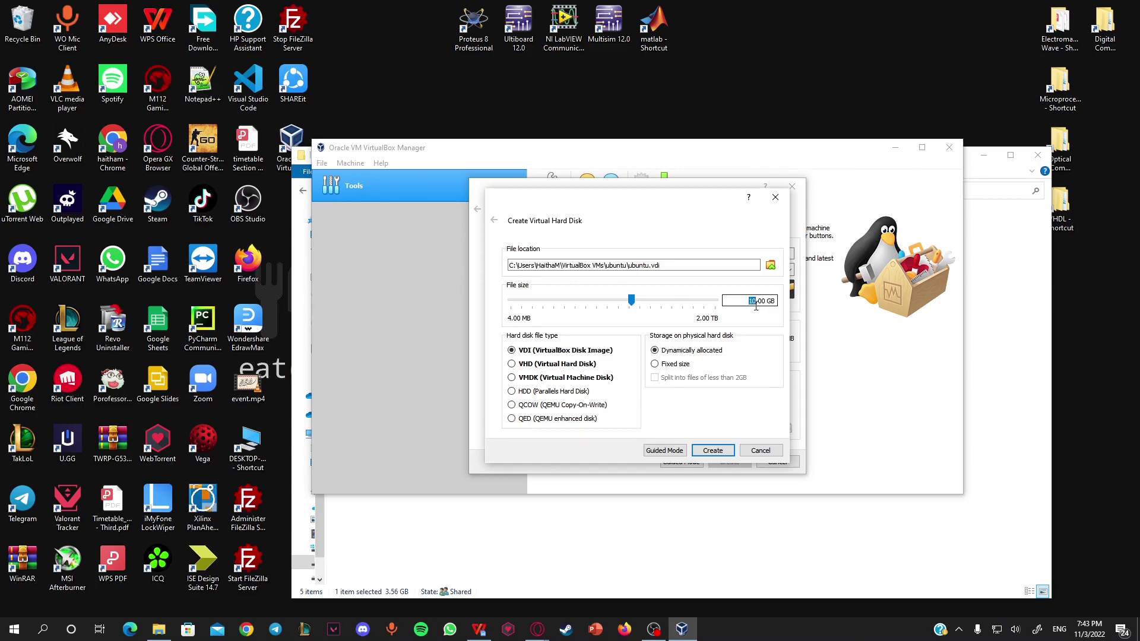
{"action": "type", "text": "50"}
{"action": "left_click", "coordinate": [713, 452]}
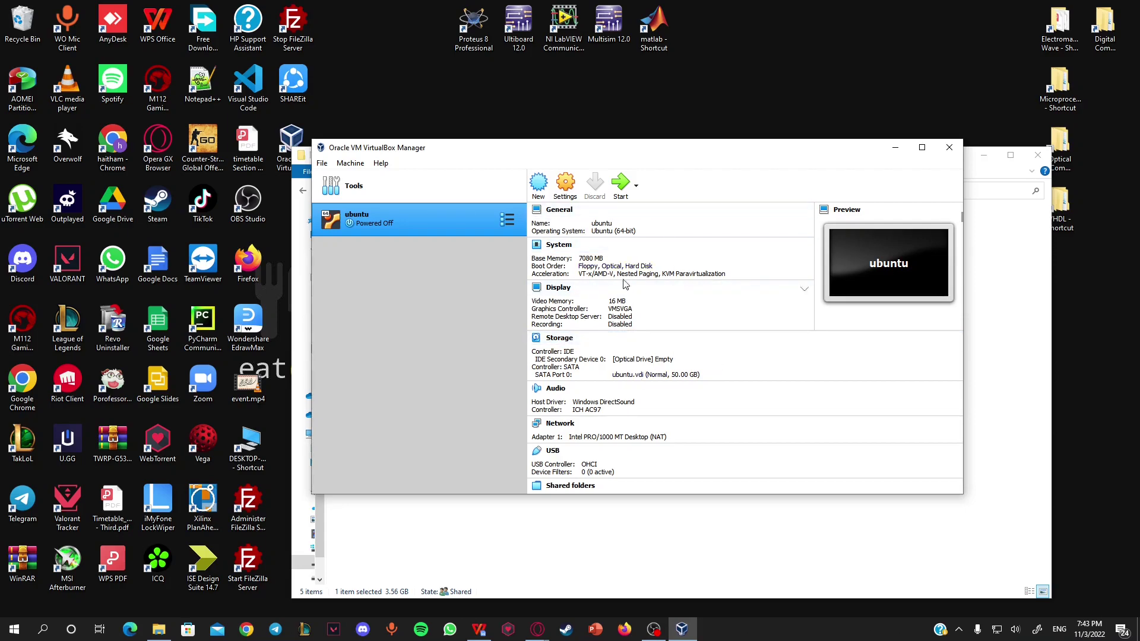
In the ubuntu machine's general settings, set both Shared Clipboard and Drag'n'Drop to Bidirectional
{"action": "right_click", "coordinate": [446, 220]}
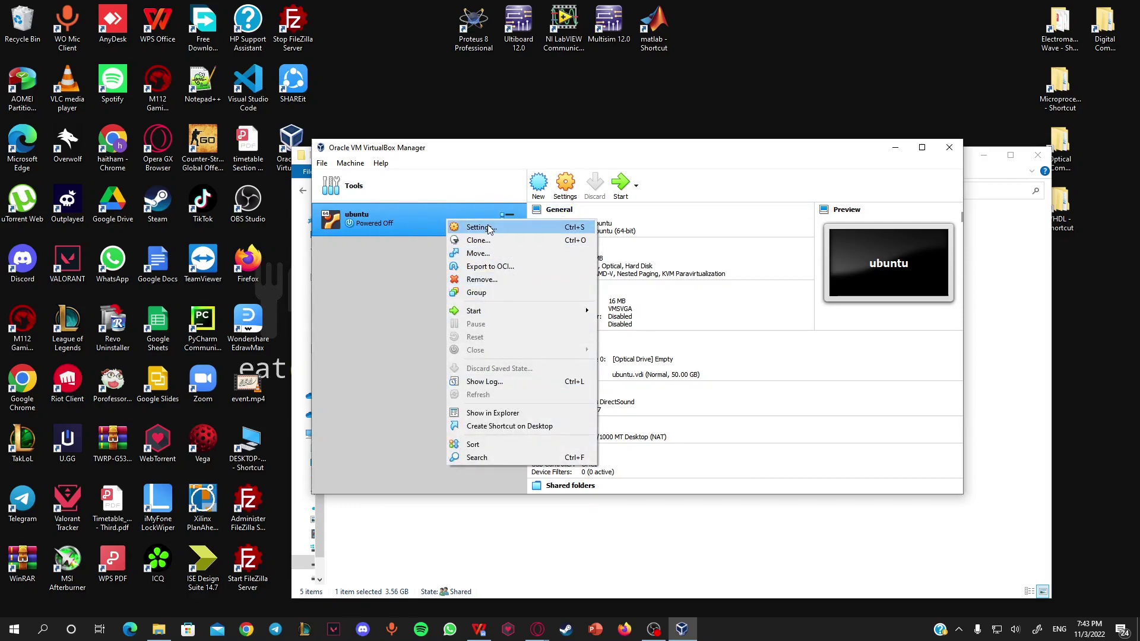
{"action": "left_click", "coordinate": [411, 255]}
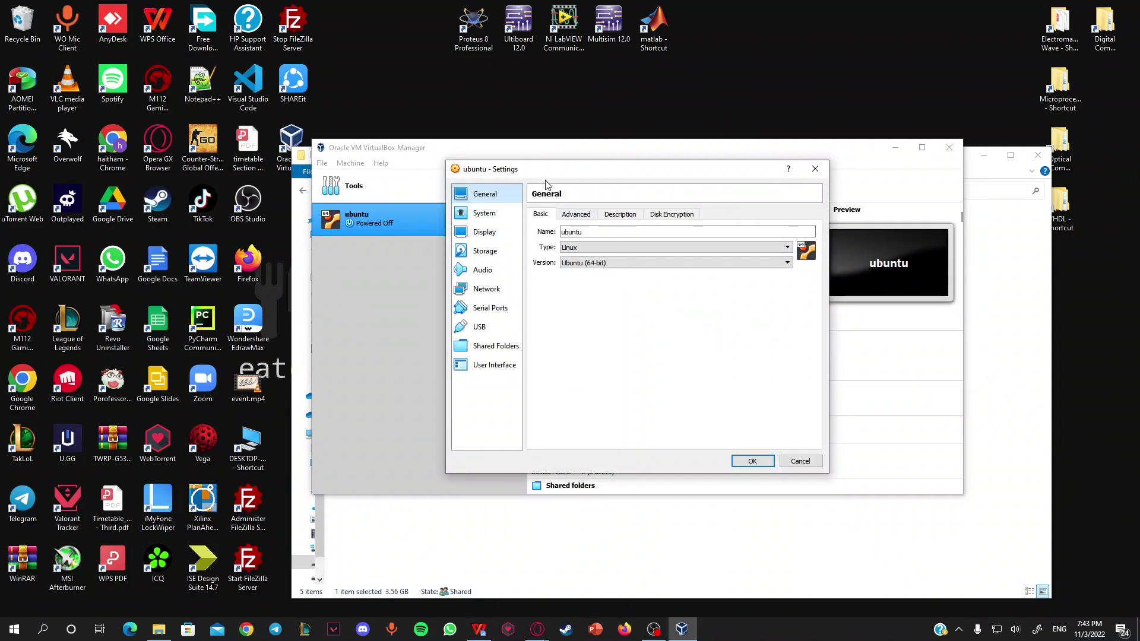
{"action": "left_click", "coordinate": [589, 218]}
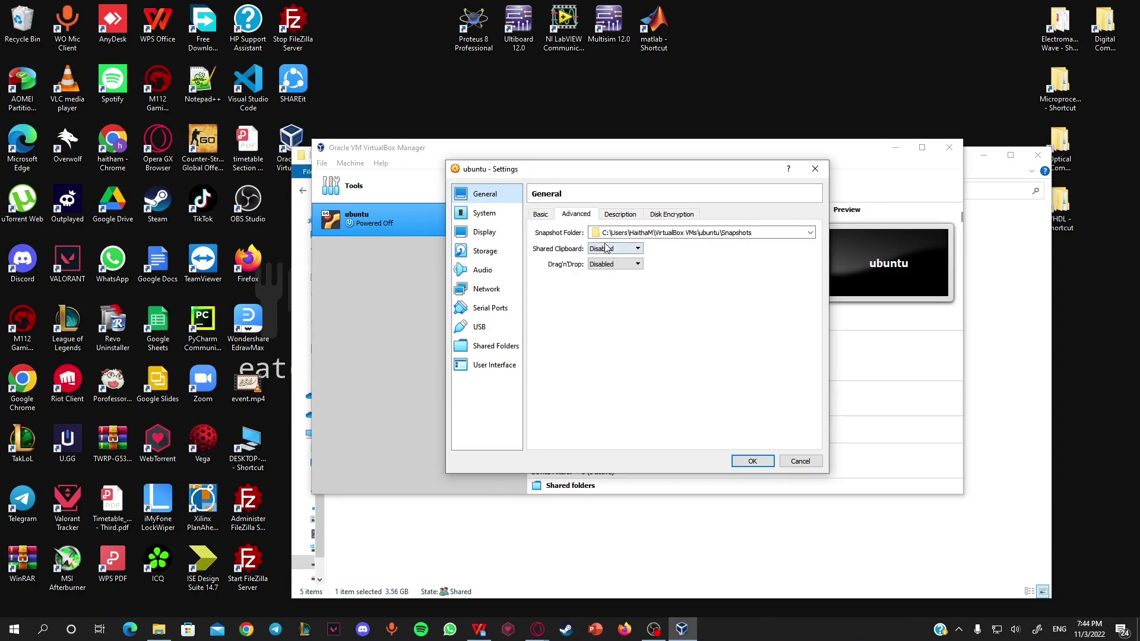
{"action": "left_click", "coordinate": [608, 250]}
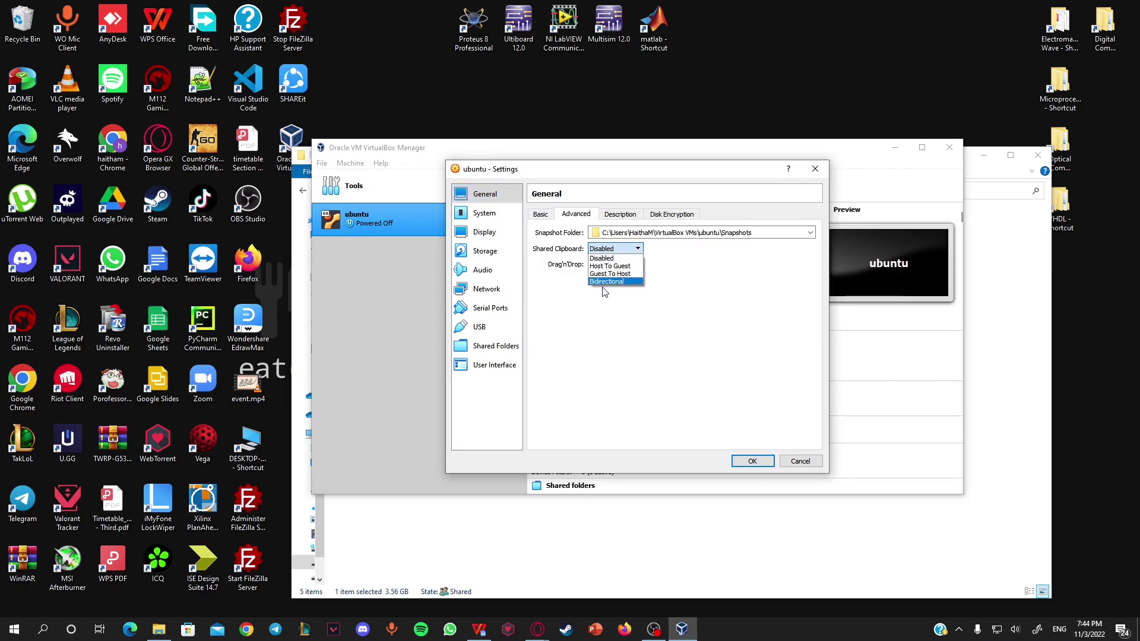
{"action": "left_click", "coordinate": [599, 282]}
{"action": "left_click", "coordinate": [615, 266]}
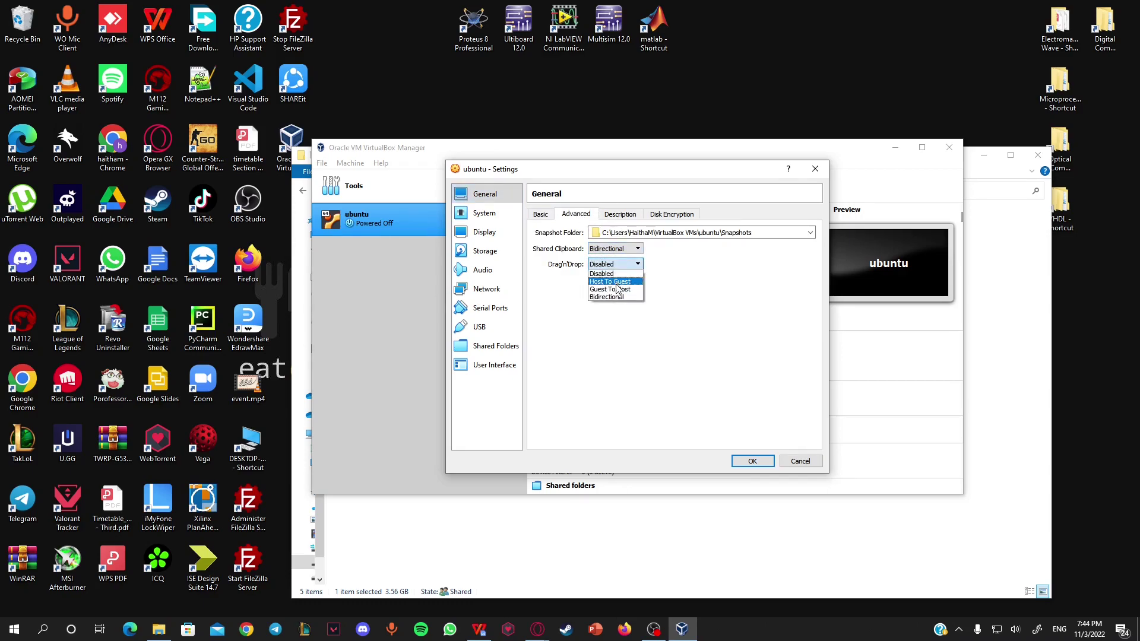
{"action": "left_click", "coordinate": [615, 297]}
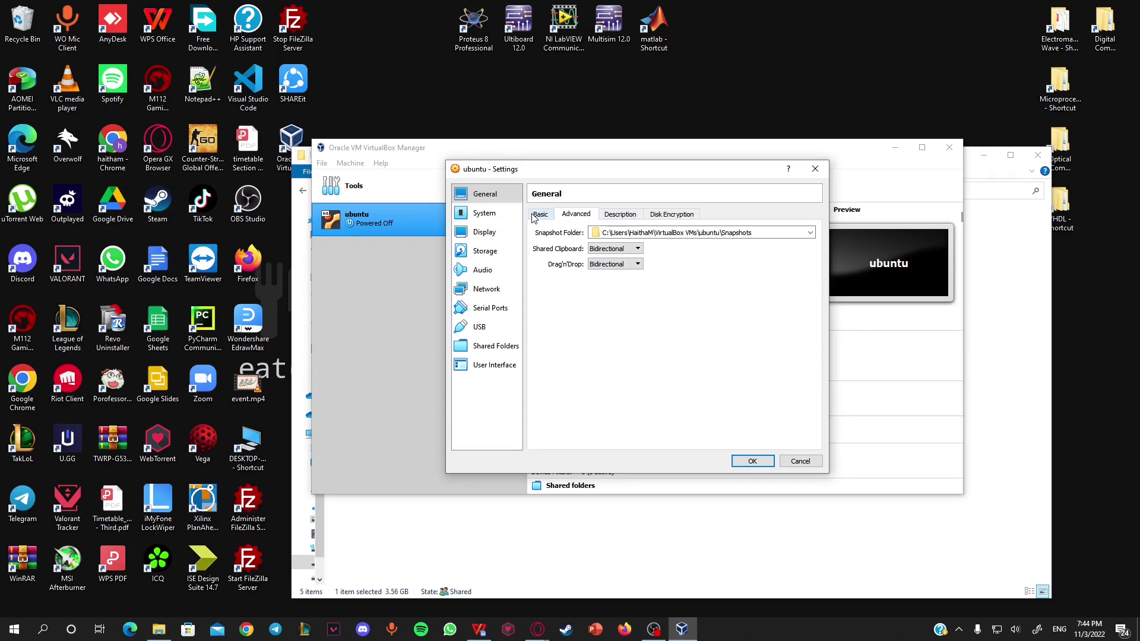
In the system settings, raise the base memory to 7418 MB and enable Network in the boot order
{"action": "left_click", "coordinate": [497, 217]}
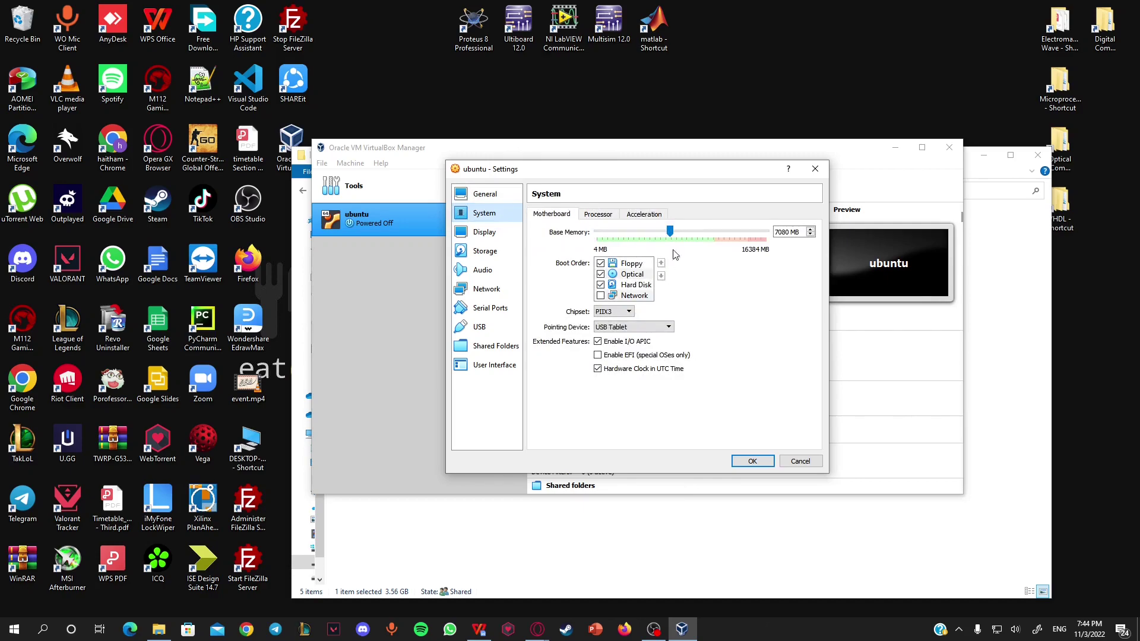
{"action": "left_click_drag", "start_coordinate": [674, 228], "coordinate": [677, 228]}
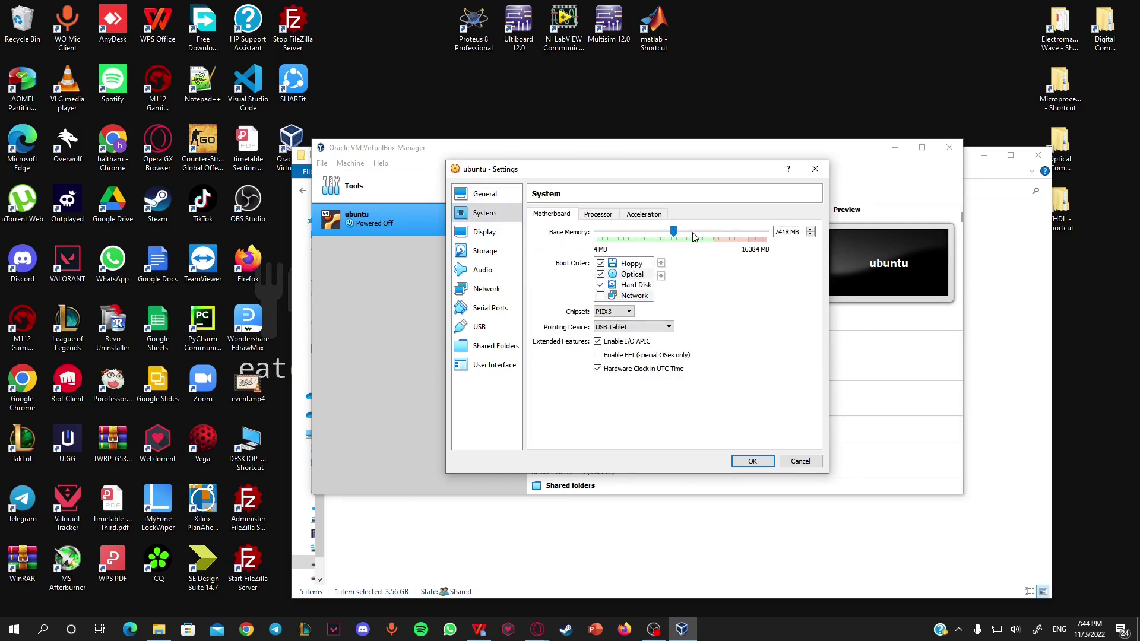
{"action": "double_click", "coordinate": [784, 232]}
{"action": "left_click", "coordinate": [601, 295]}
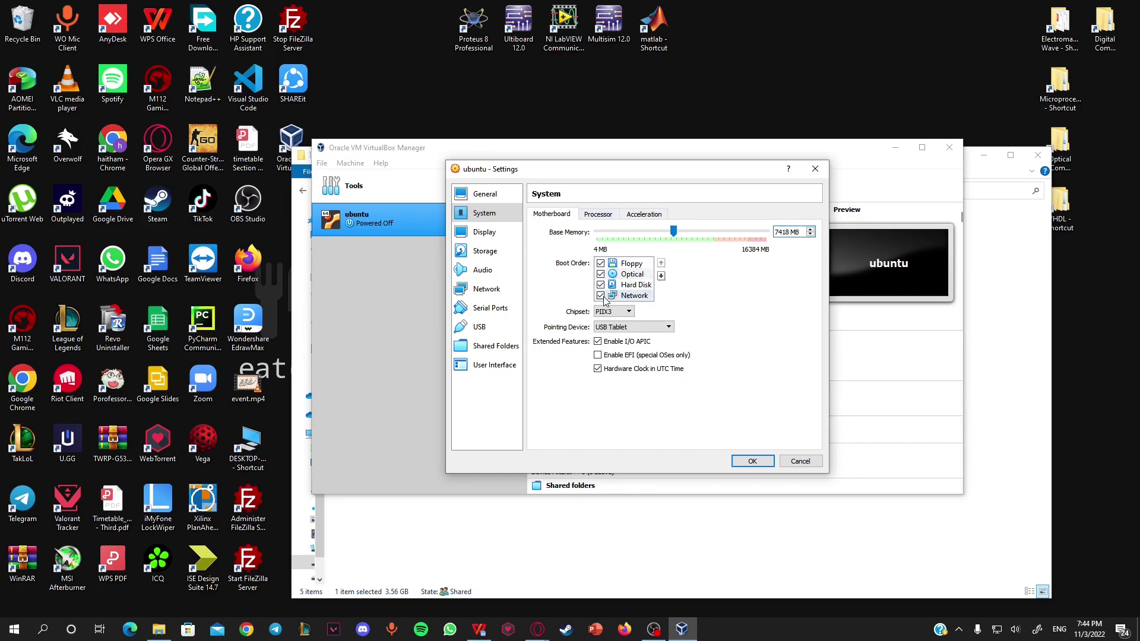
Assign 4 processors to the ubuntu machine and check its acceleration settings
{"action": "left_click", "coordinate": [606, 215]}
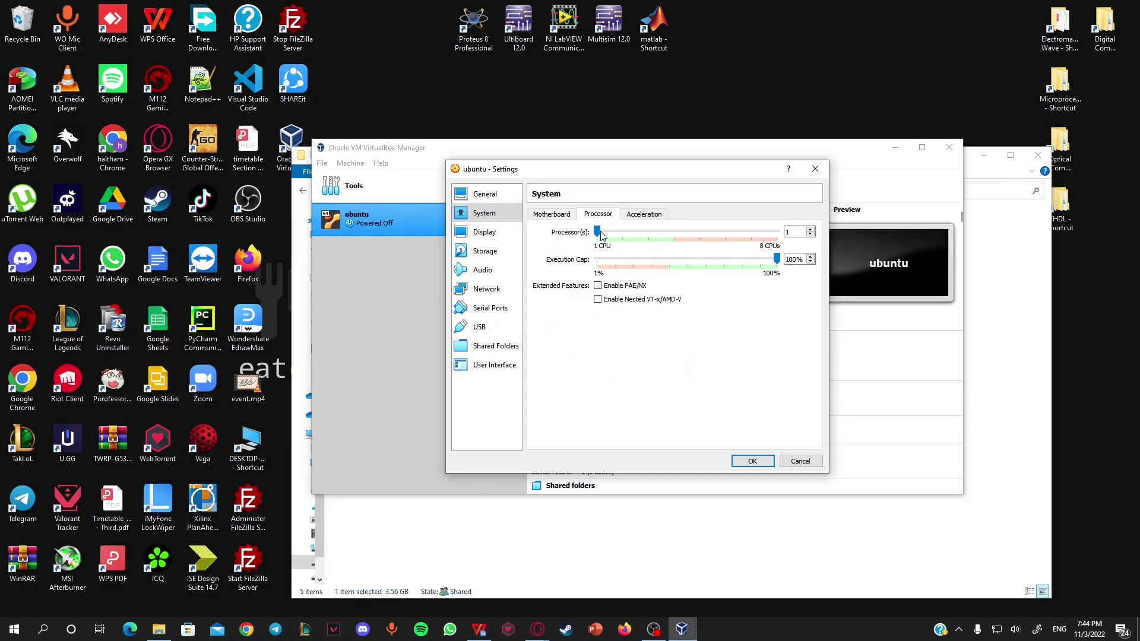
{"action": "left_click_drag", "start_coordinate": [597, 232], "coordinate": [674, 232]}
{"action": "left_click", "coordinate": [646, 215]}
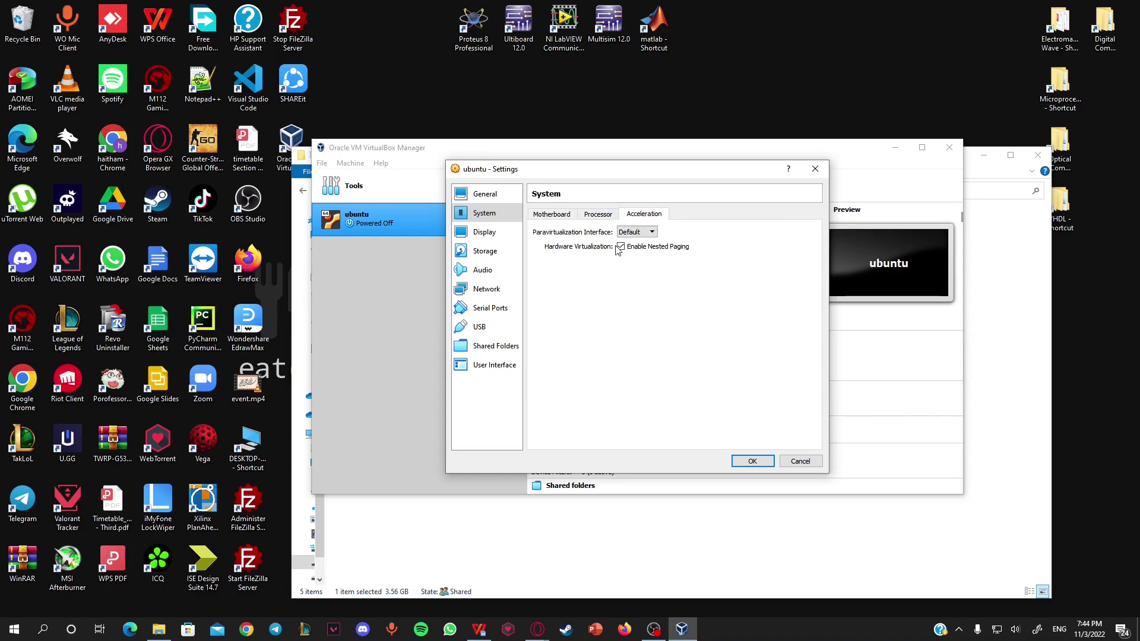
{"action": "left_click", "coordinate": [600, 216]}
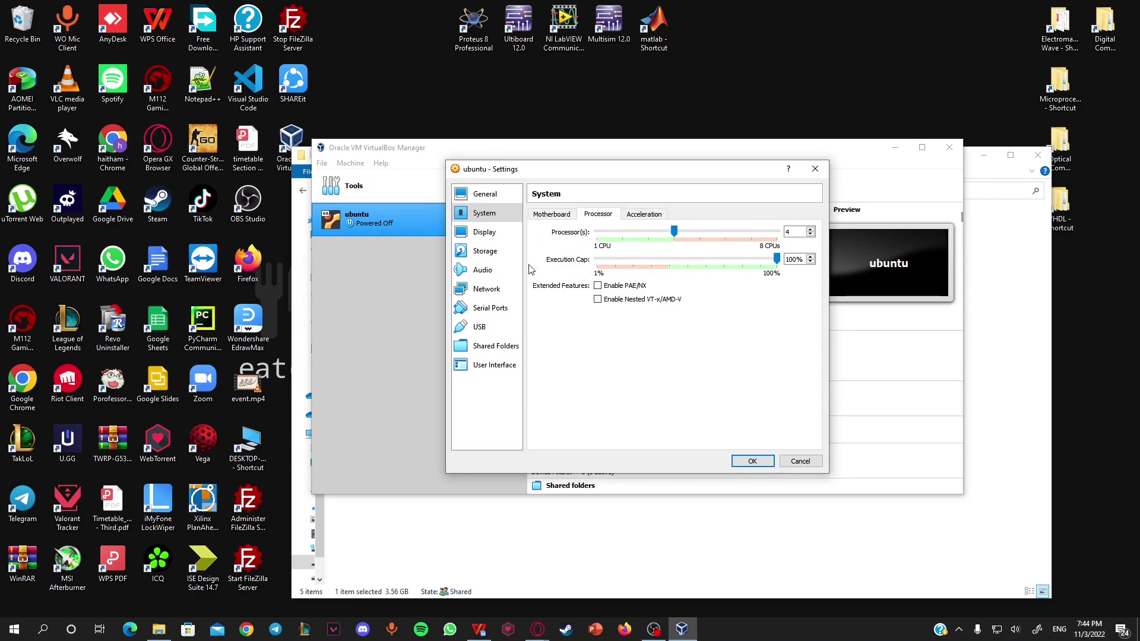
Raise the ubuntu machine's display video memory to about 128 MB
{"action": "left_click", "coordinate": [484, 233]}
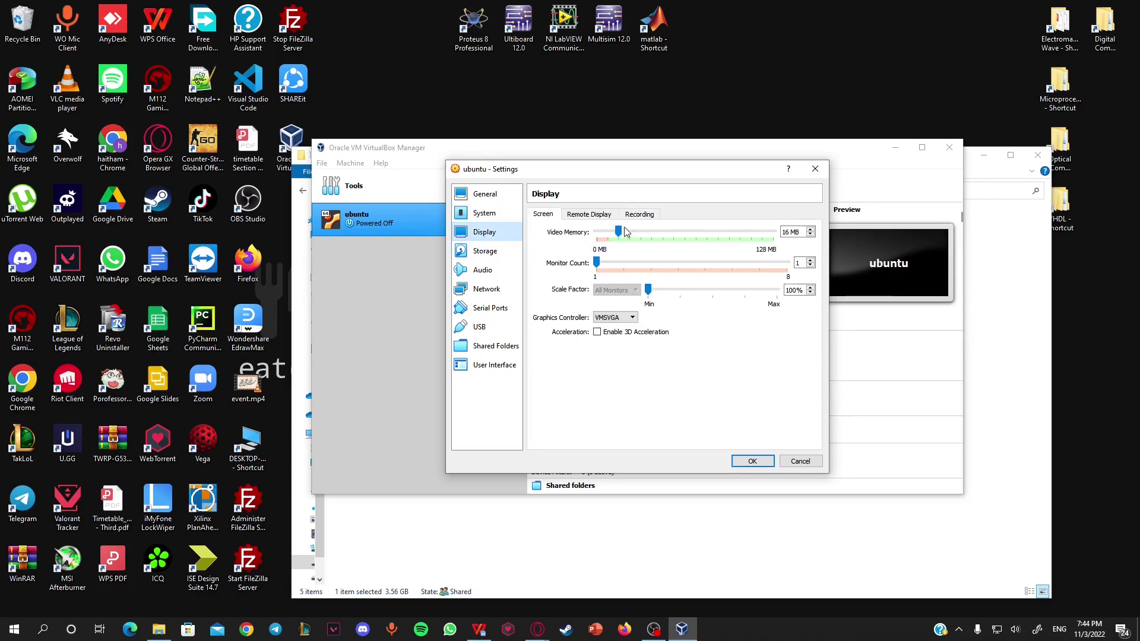
{"action": "left_click_drag", "start_coordinate": [625, 231], "coordinate": [633, 231]}
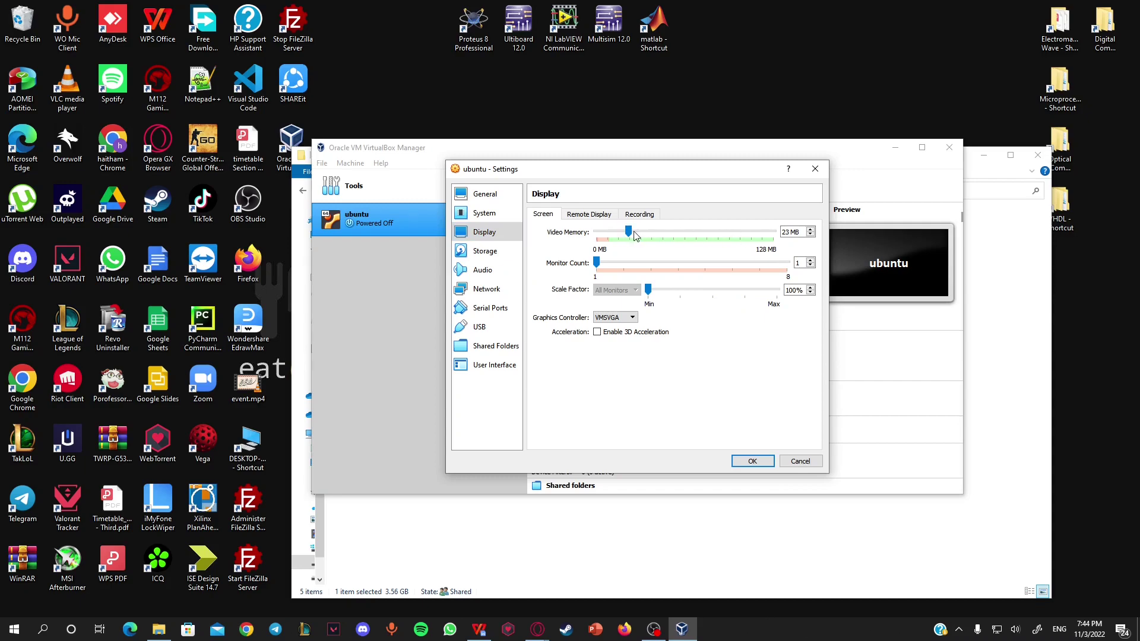
{"action": "left_click_drag", "start_coordinate": [633, 231], "coordinate": [774, 231]}
Examine the ubuntu machine's storage devices, including the empty IDE optical drive and the ubuntu.vdi disk on the SATA controller
{"action": "left_click", "coordinate": [481, 251]}
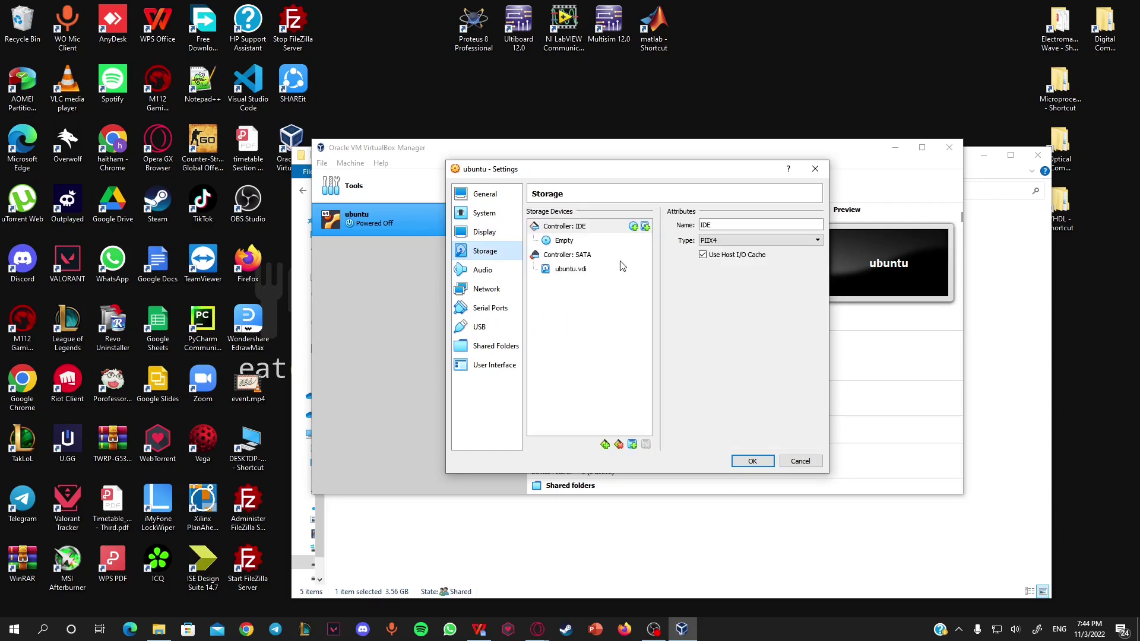
{"action": "left_click", "coordinate": [585, 241]}
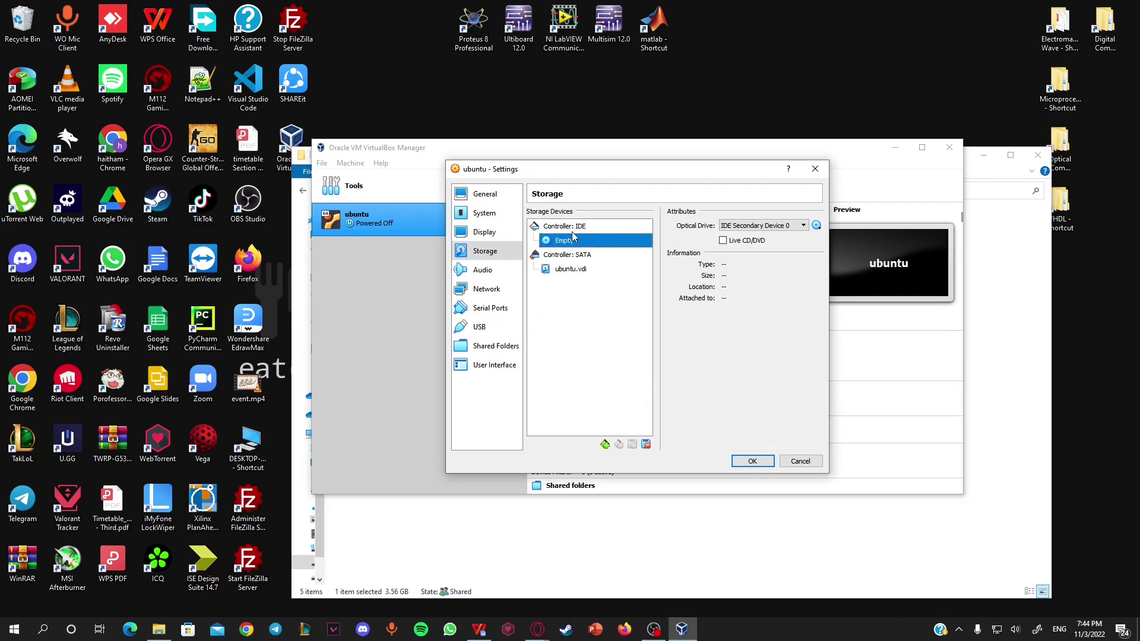
{"action": "key", "text": "Up"}
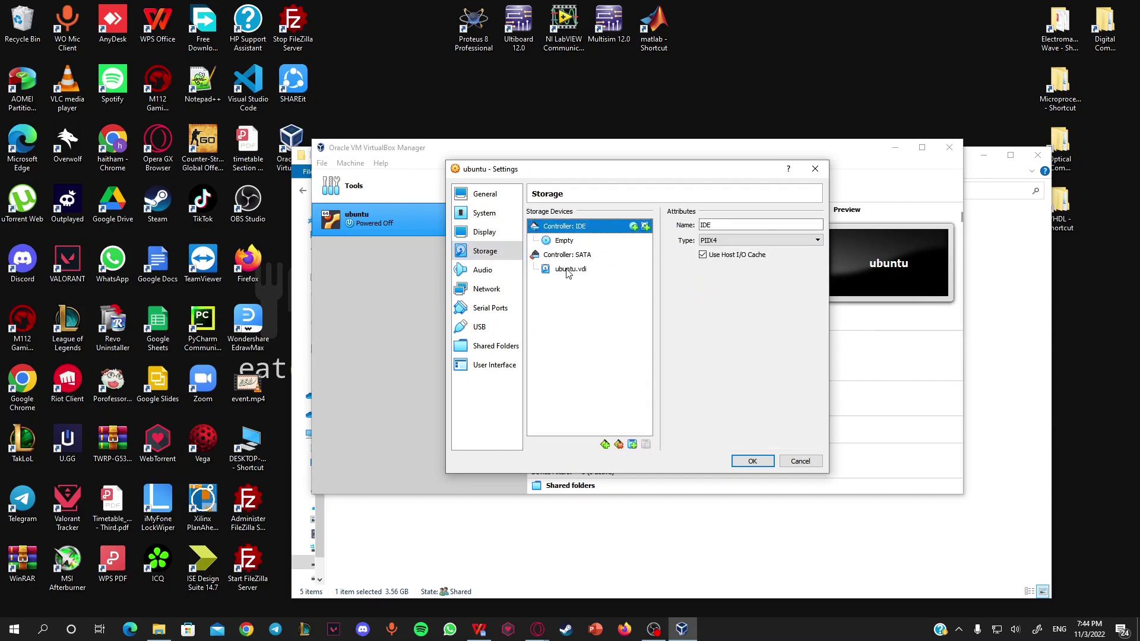
{"action": "left_click", "coordinate": [578, 270]}
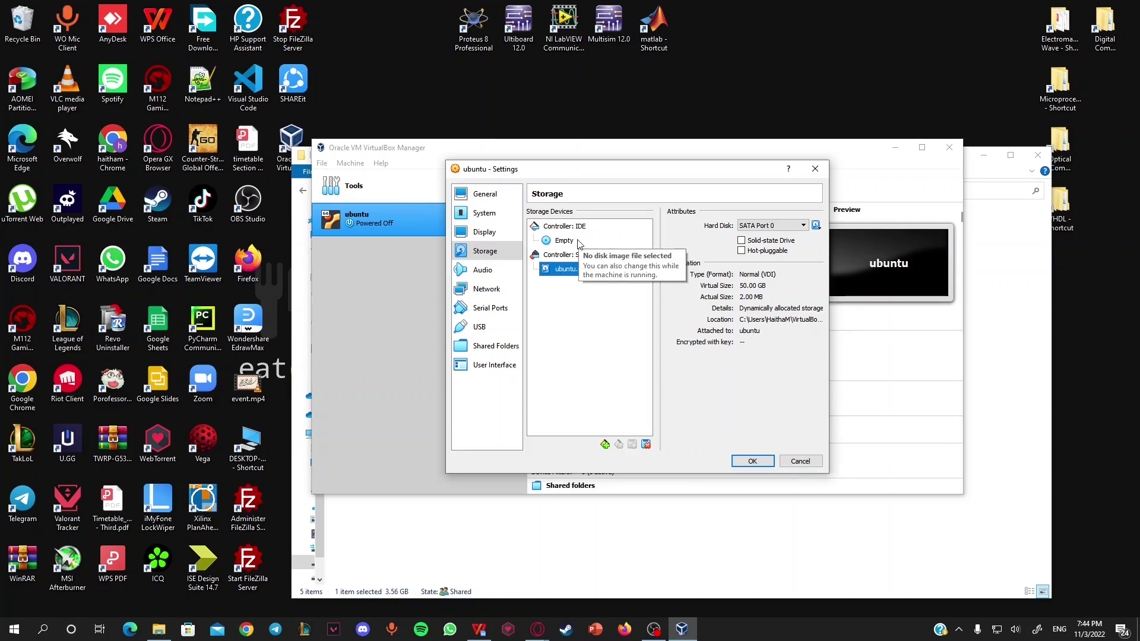
{"action": "left_click", "coordinate": [579, 241]}
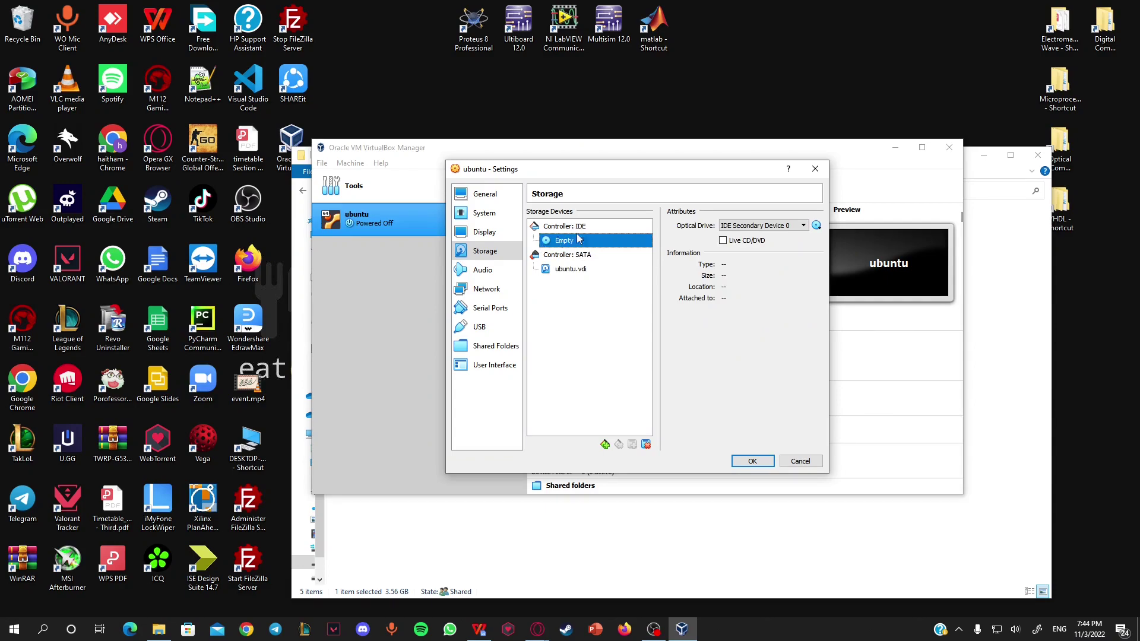
{"action": "left_click", "coordinate": [571, 227]}
{"action": "left_click", "coordinate": [561, 241]}
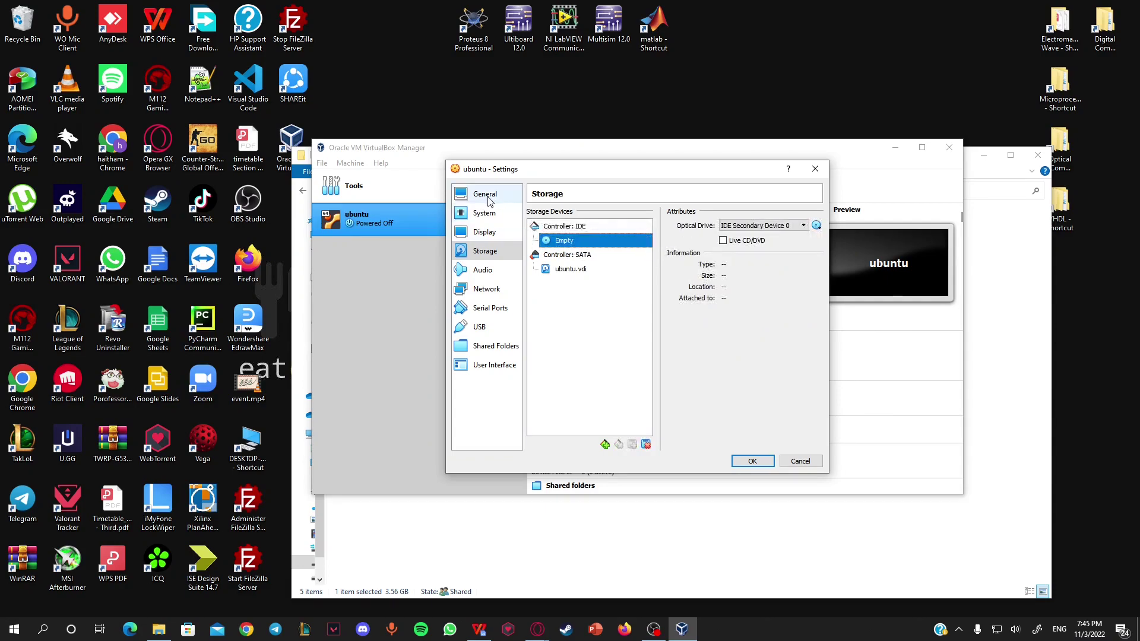
{"action": "left_click", "coordinate": [485, 232]}
{"action": "left_click", "coordinate": [485, 251]}
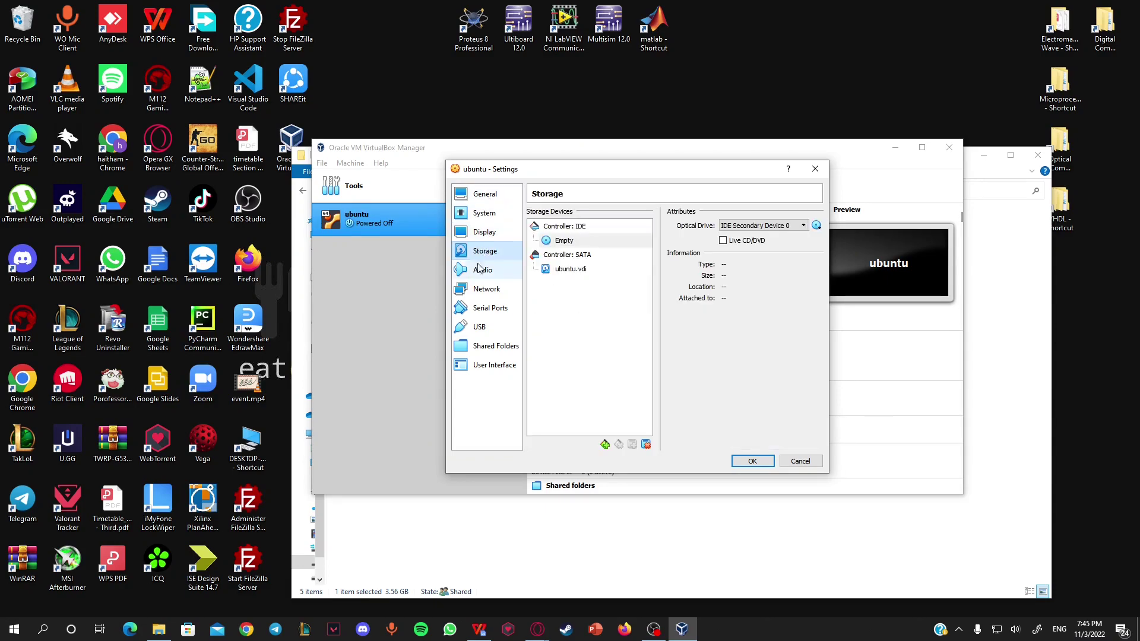
Load ubuntu-22.04.1-desktop-amd64.iso into the empty IDE optical drive and mark it as a Live CD/DVD
{"action": "left_click", "coordinate": [570, 242]}
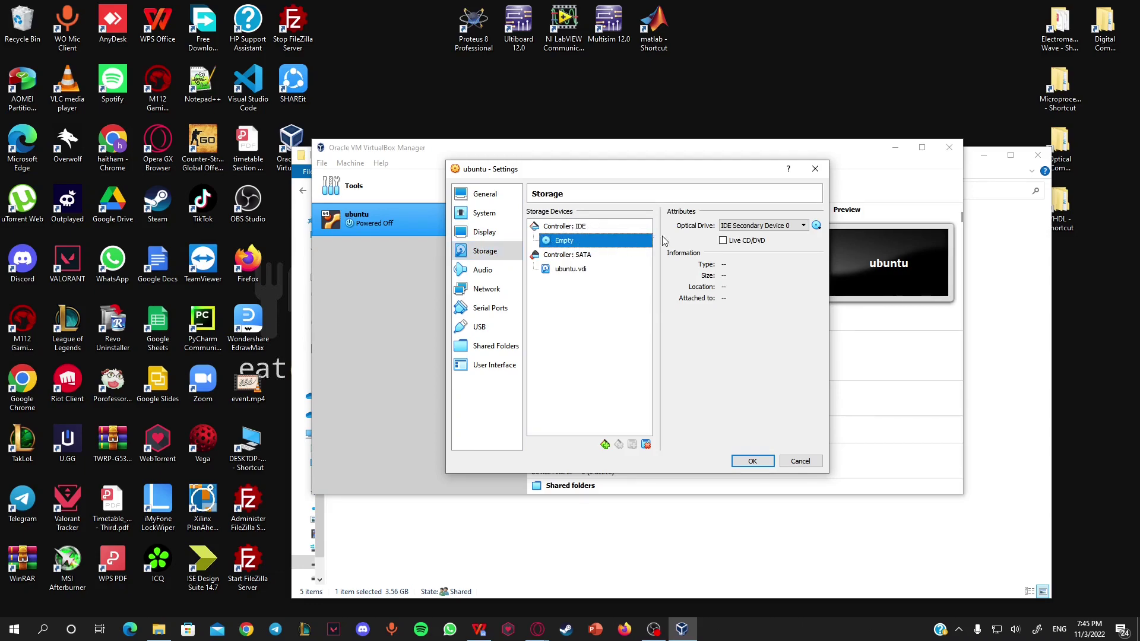
{"action": "left_click", "coordinate": [817, 227]}
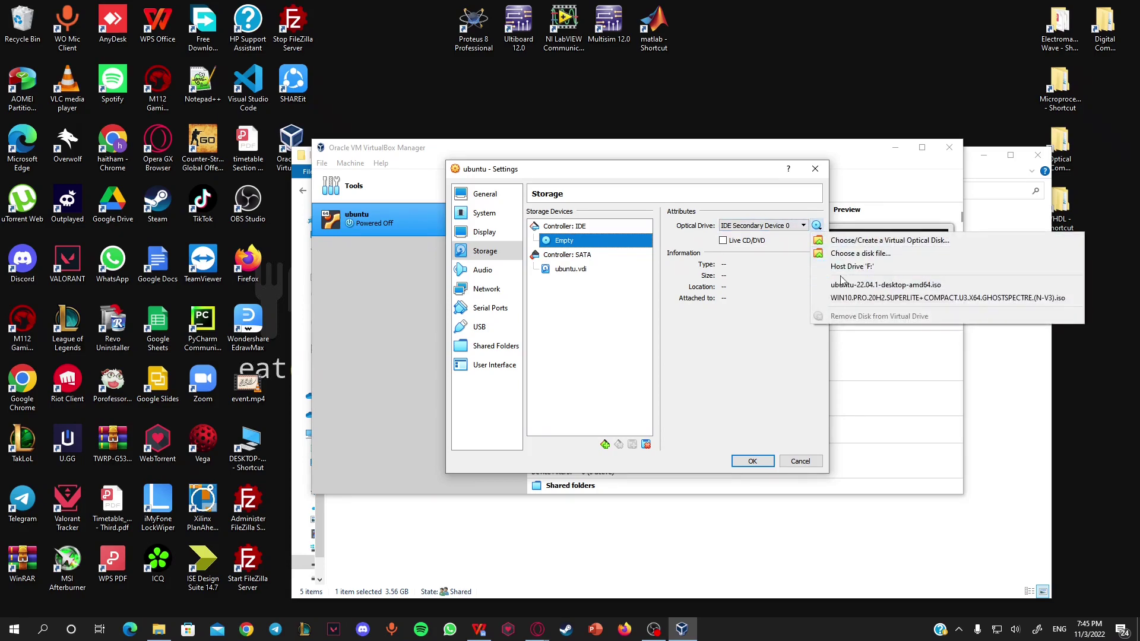
{"action": "left_click", "coordinate": [862, 254]}
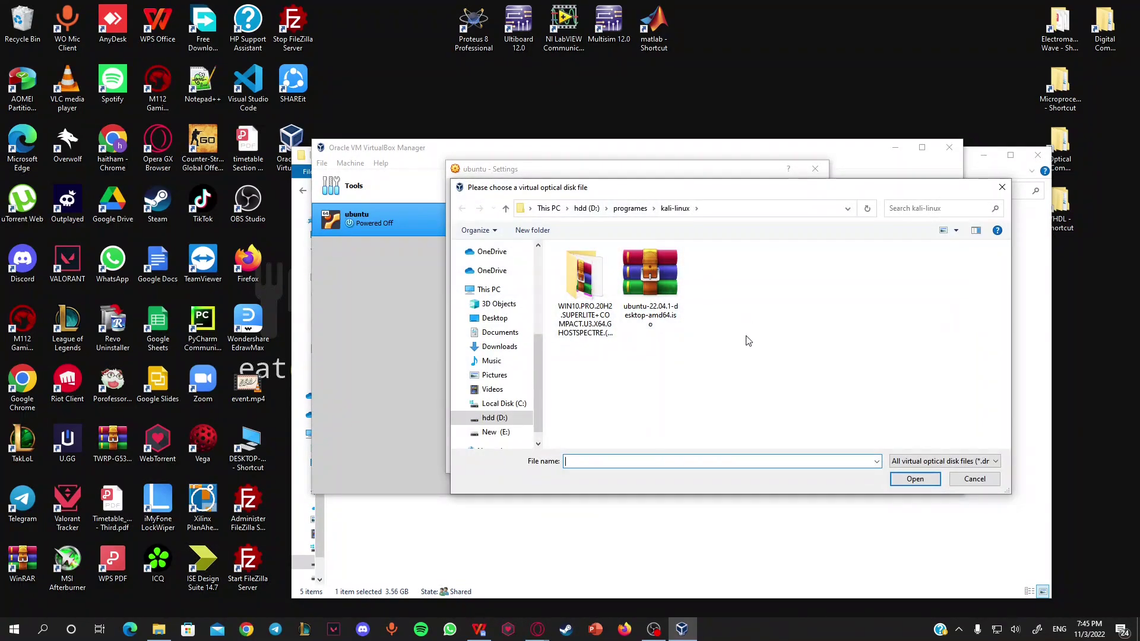
{"action": "double_click", "coordinate": [650, 272]}
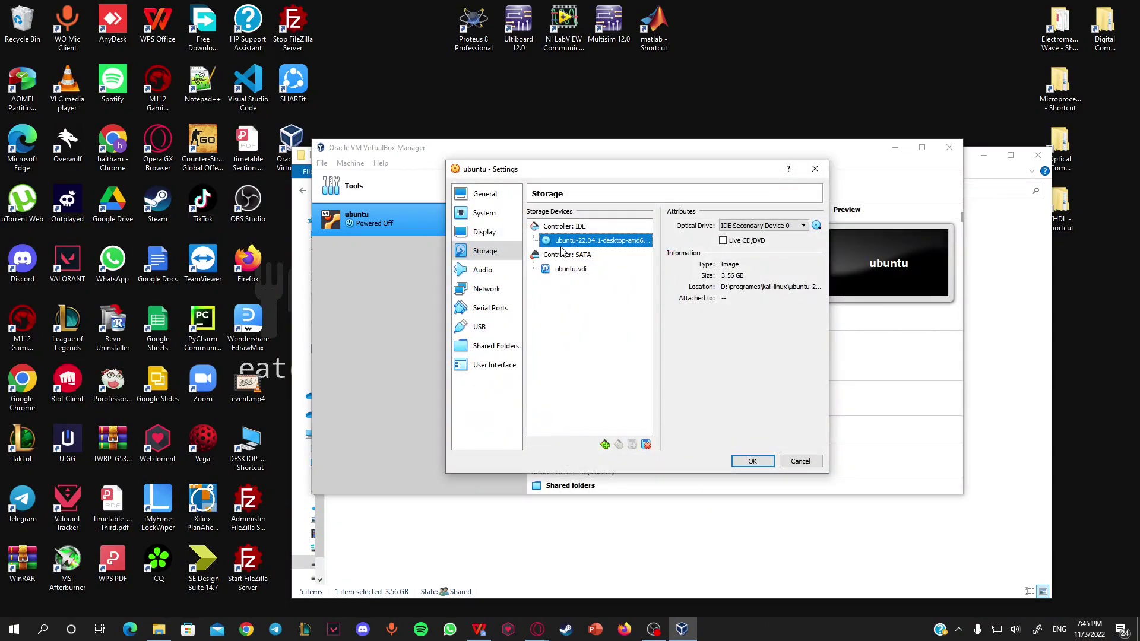
{"action": "left_click", "coordinate": [731, 244]}
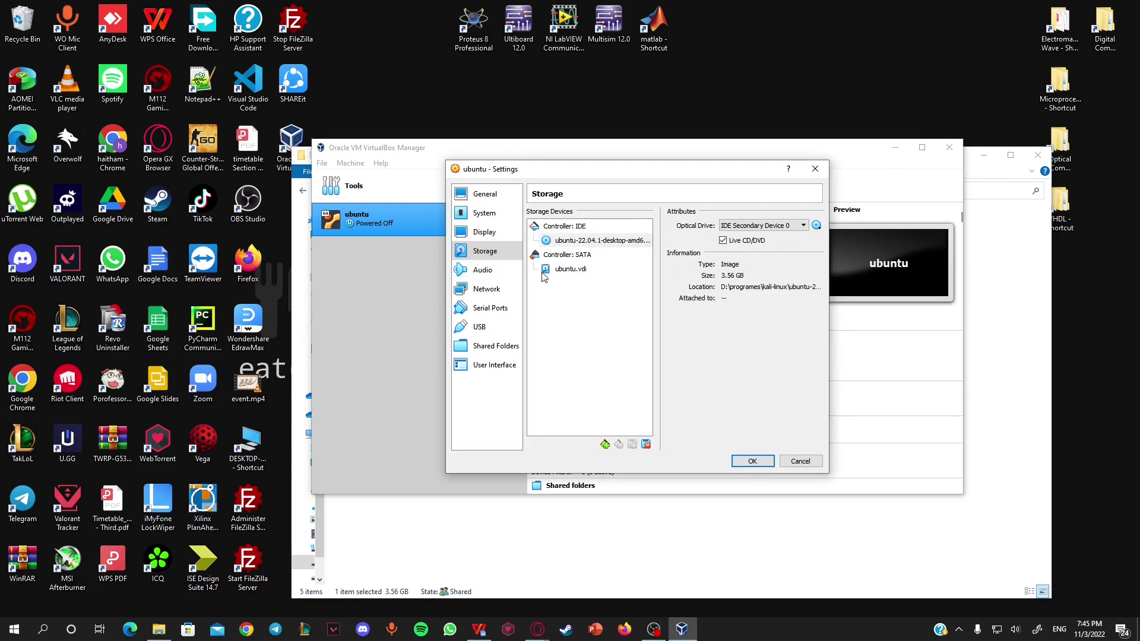
Review the audio, network, port, shared folder, system, display and storage settings, and save the ubuntu machine's configuration
{"action": "left_click", "coordinate": [496, 273]}
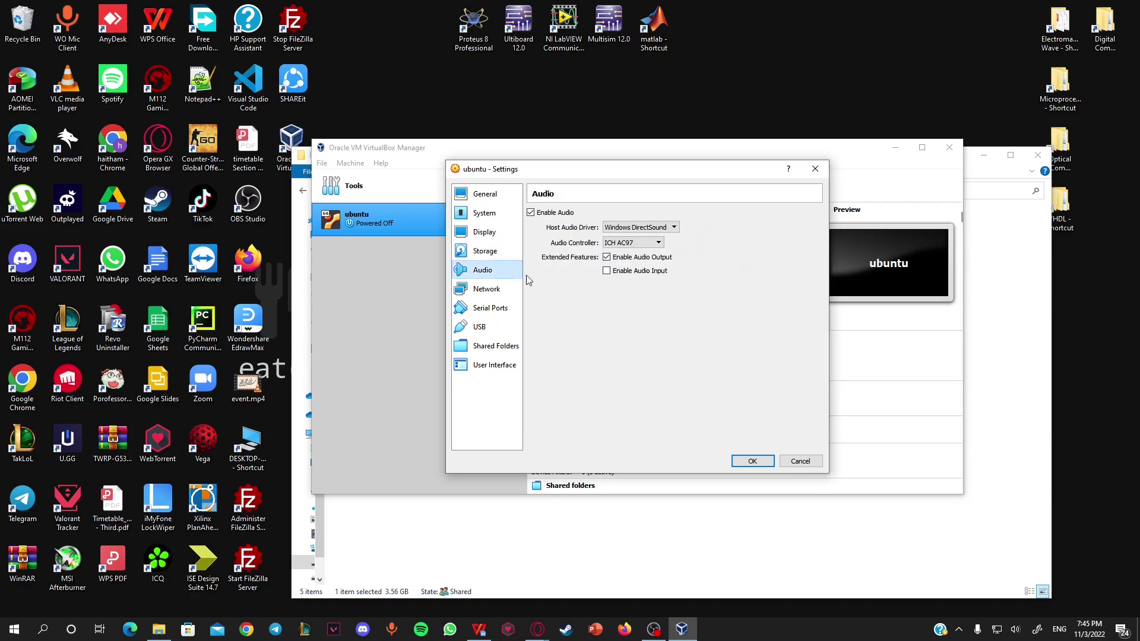
{"action": "left_click", "coordinate": [482, 291]}
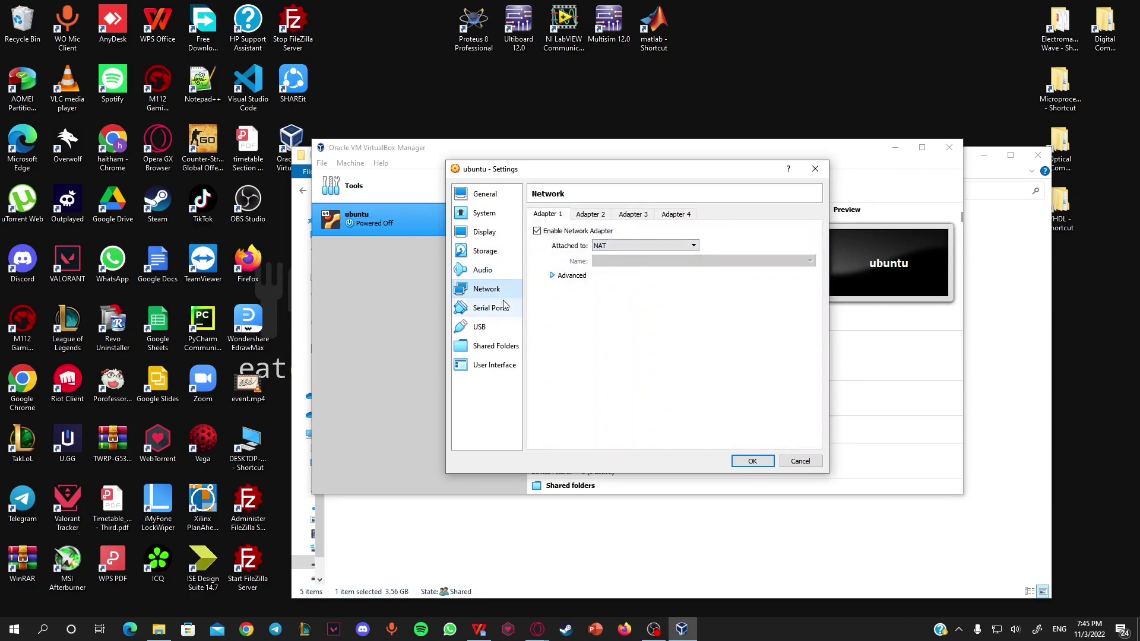
{"action": "left_click", "coordinate": [484, 309]}
{"action": "left_click", "coordinate": [482, 328]}
{"action": "left_click", "coordinate": [483, 346]}
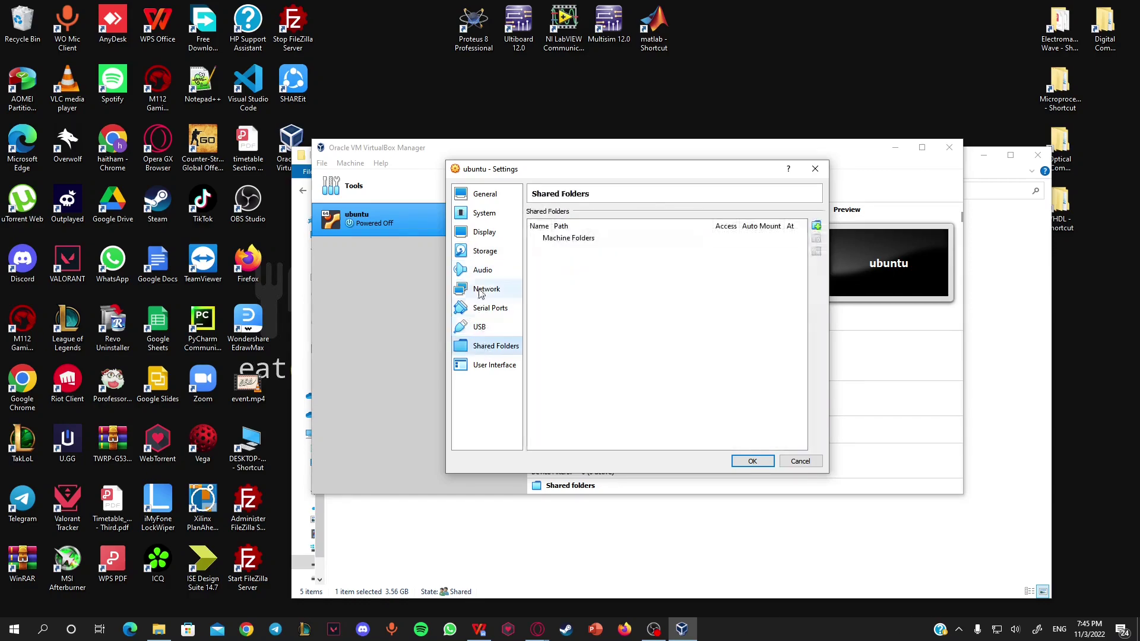
{"action": "left_click", "coordinate": [484, 214]}
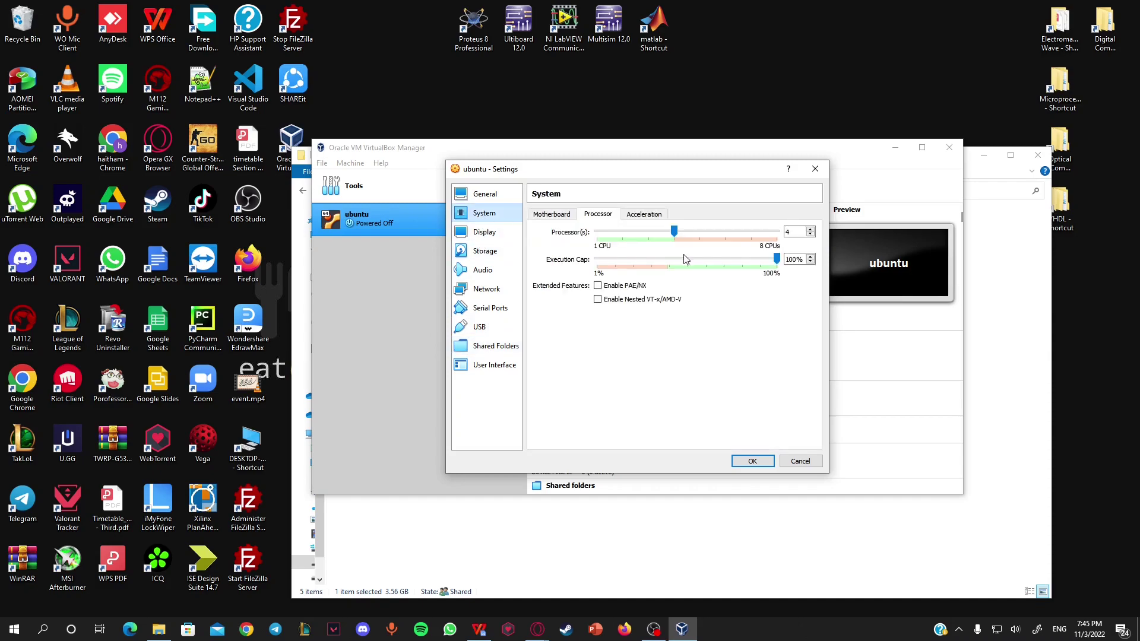
{"action": "left_click", "coordinate": [476, 234]}
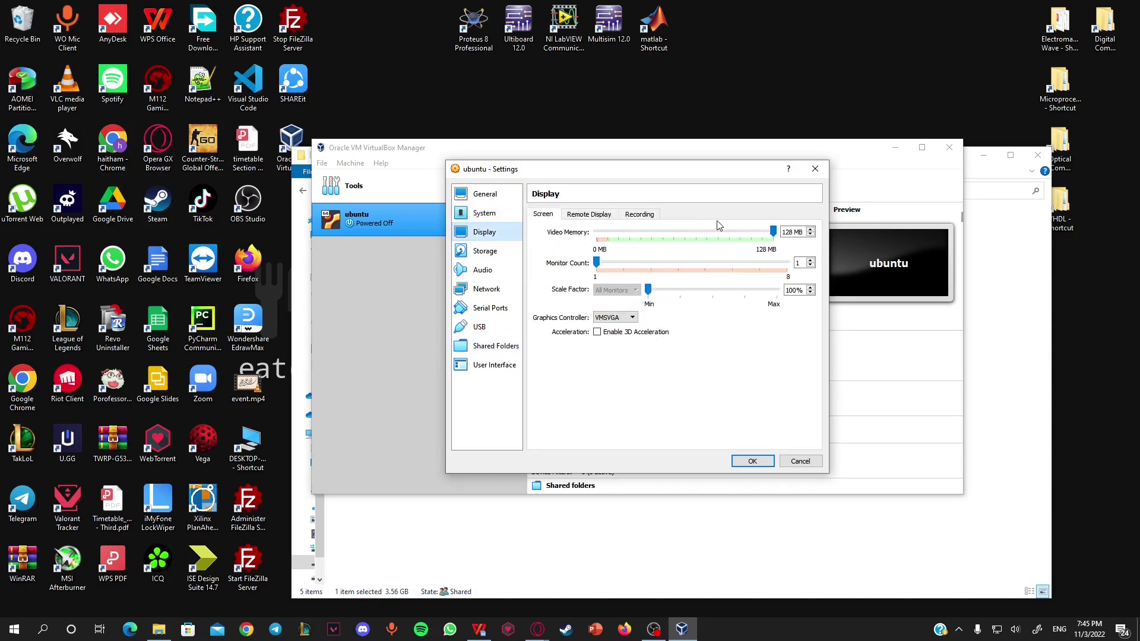
{"action": "left_click", "coordinate": [484, 251]}
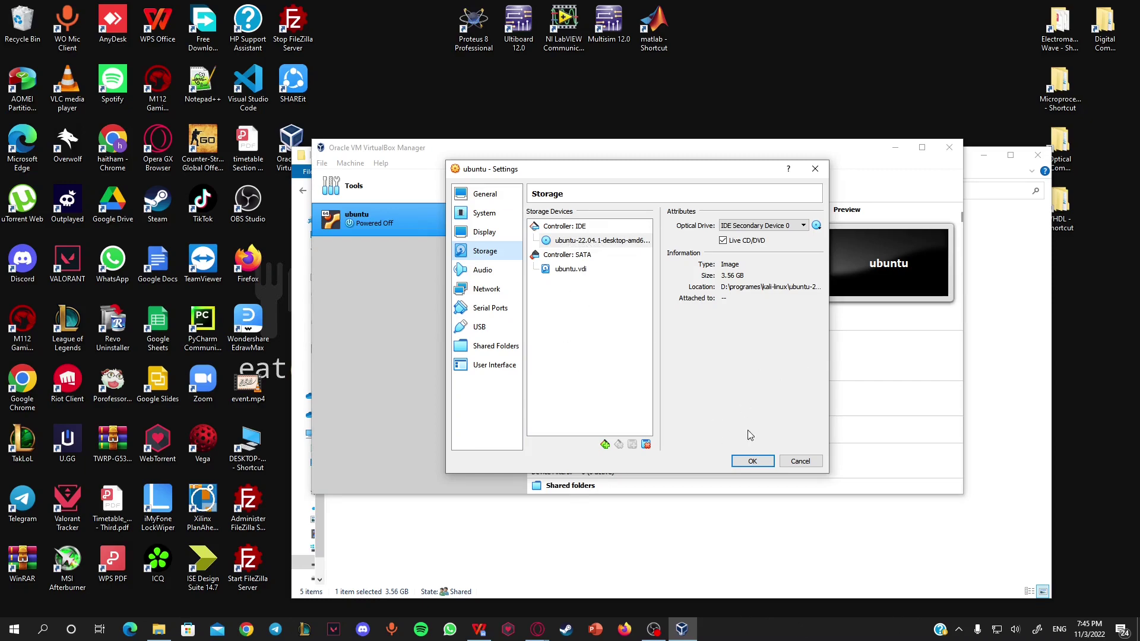
{"action": "left_click", "coordinate": [751, 462]}
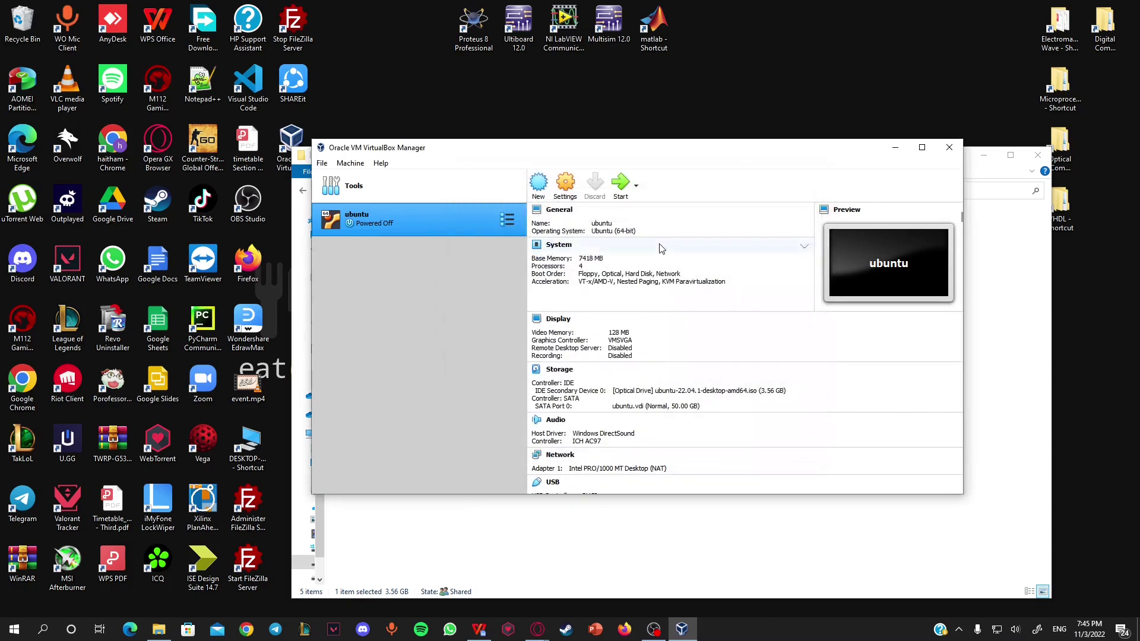
Start the ubuntu machine and boot the "Try or Install Ubuntu" entry
{"action": "left_click", "coordinate": [622, 185]}
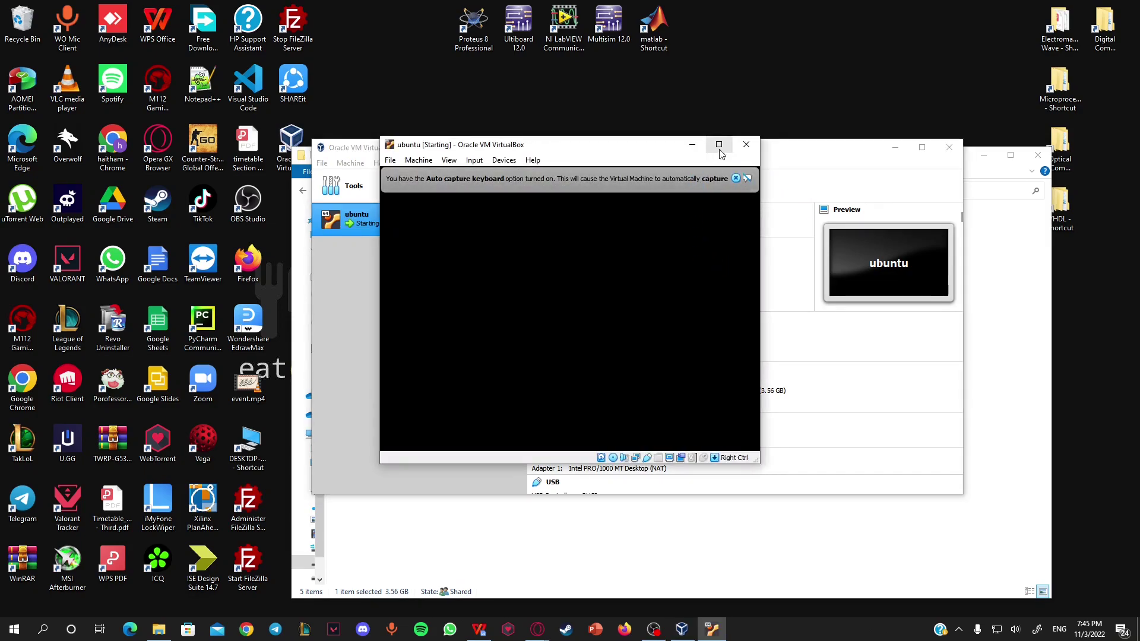
{"action": "left_click", "coordinate": [736, 179]}
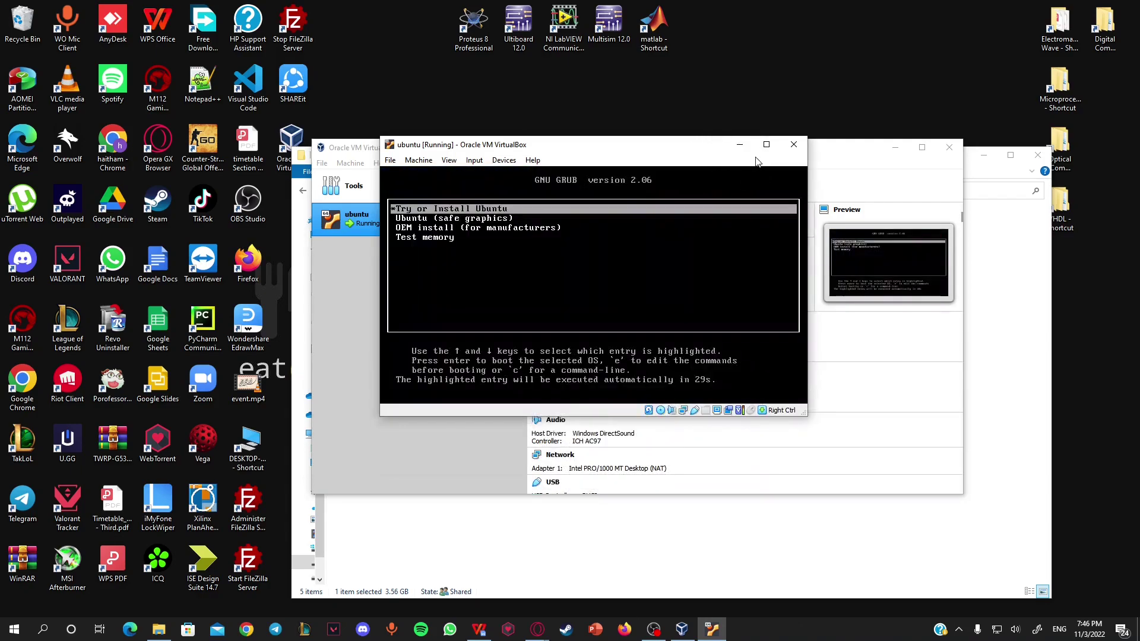
{"action": "key", "text": "Return"}
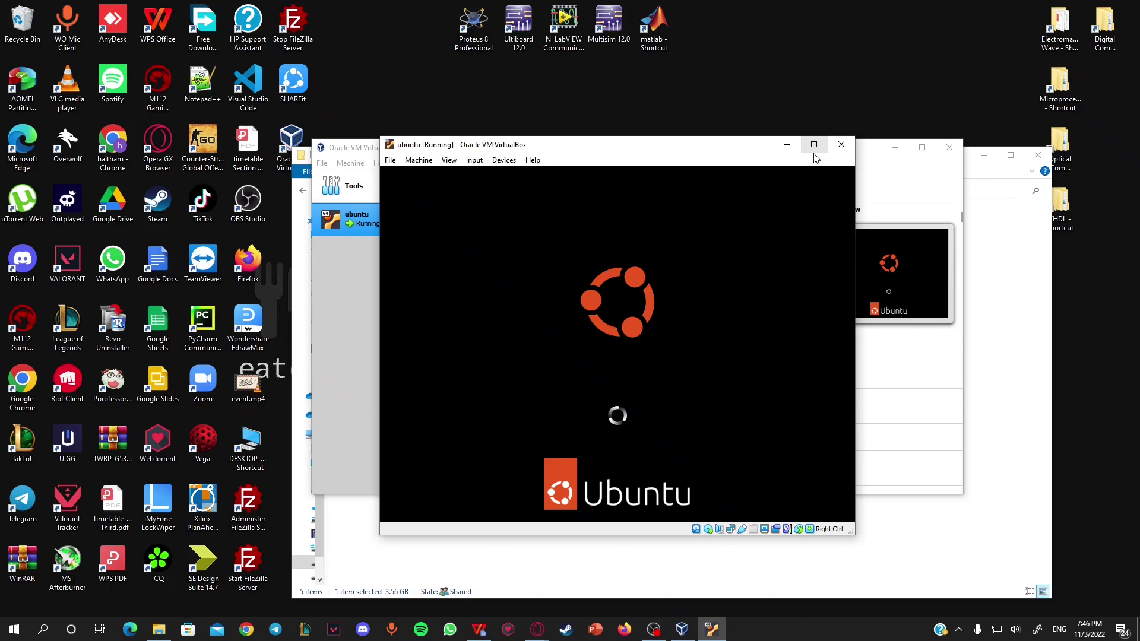
Maximize the running ubuntu machine's window while the live system loads
{"action": "left_click", "coordinate": [813, 147]}
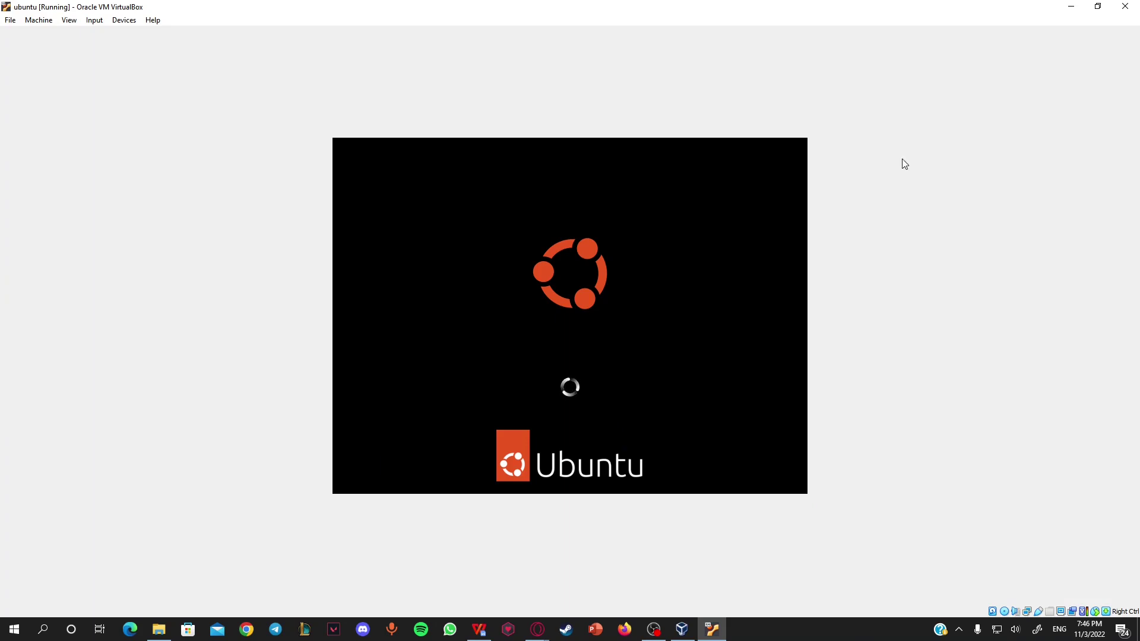
{"action": "left_click", "coordinate": [1098, 6]}
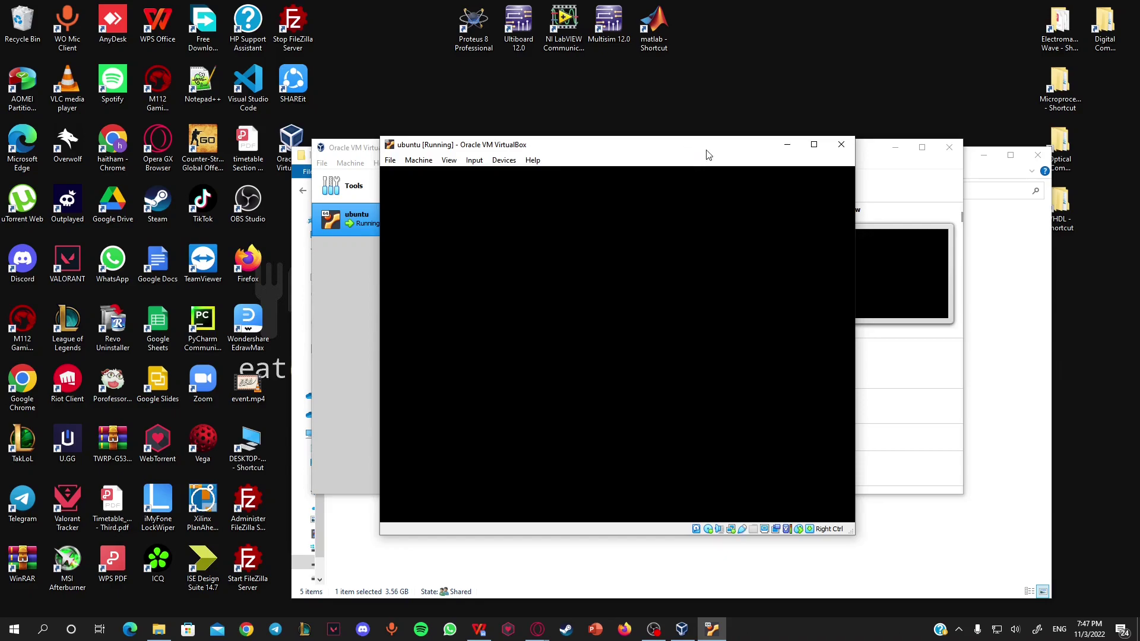
{"action": "mouse_move", "coordinate": [722, 145]}
{"action": "left_mouse_down"}
{"action": "mouse_move", "coordinate": [705, 140]}
{"action": "mouse_move", "coordinate": [722, 152]}
{"action": "left_mouse_up"}
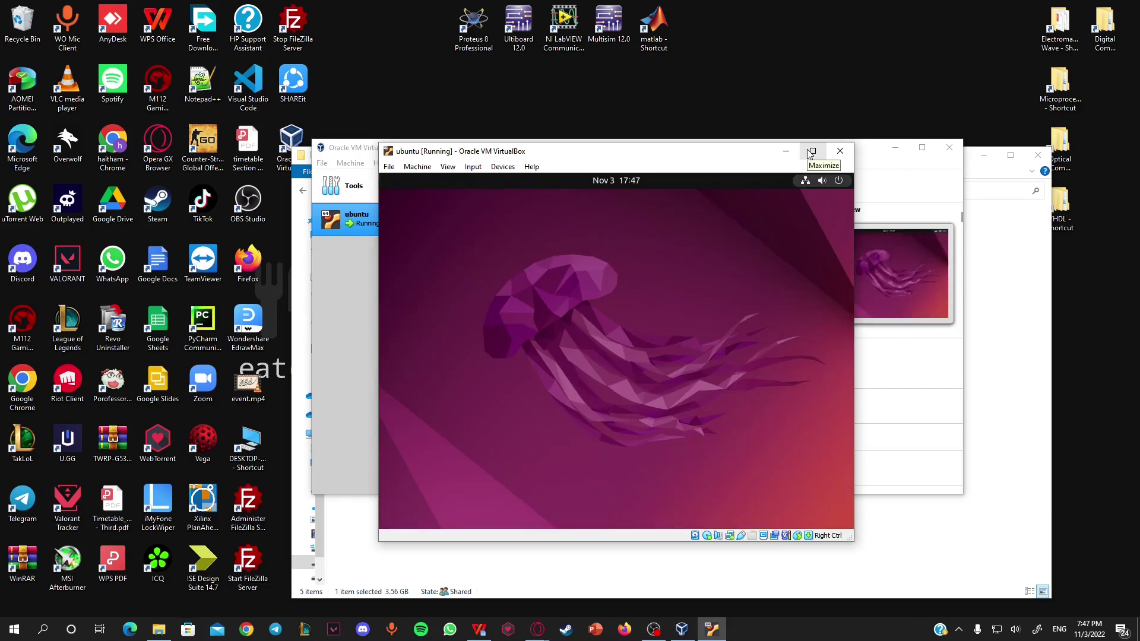
{"action": "left_click", "coordinate": [812, 151]}
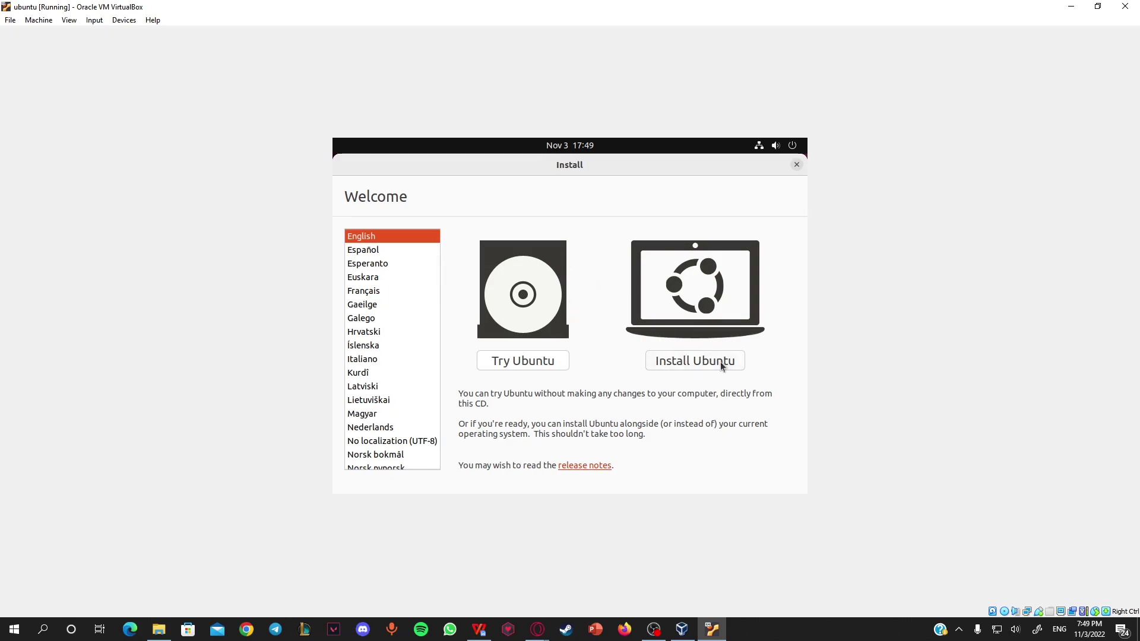
Begin installing Ubuntu in English with the English (US) keyboard layout, a normal installation and updates downloaded during setup
{"action": "left_click", "coordinate": [686, 363]}
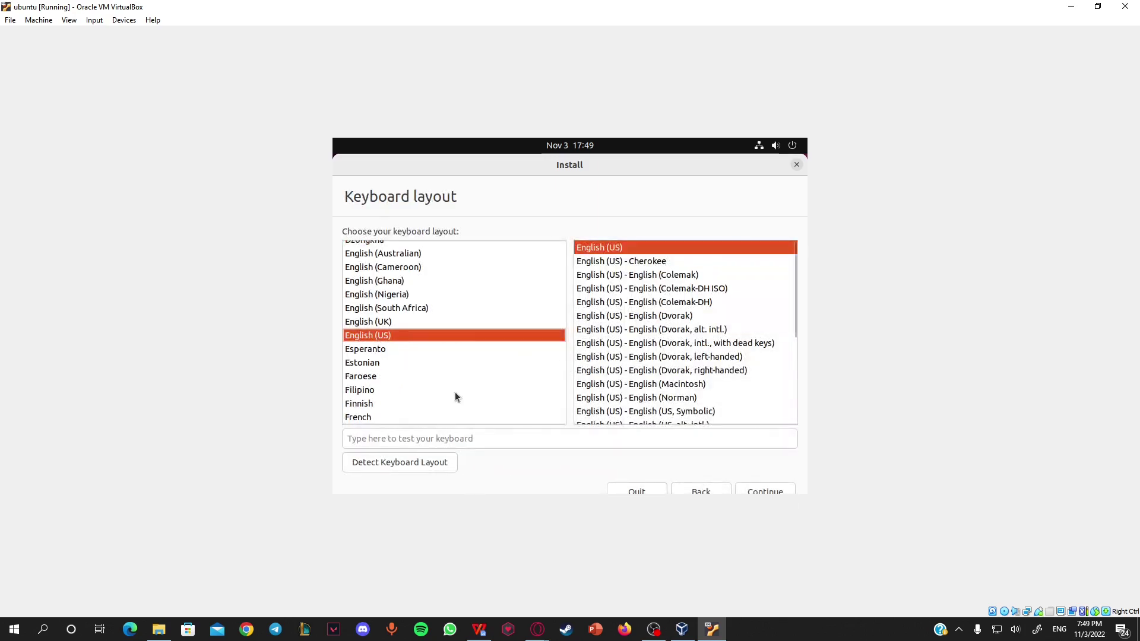
{"action": "left_click", "coordinate": [754, 493]}
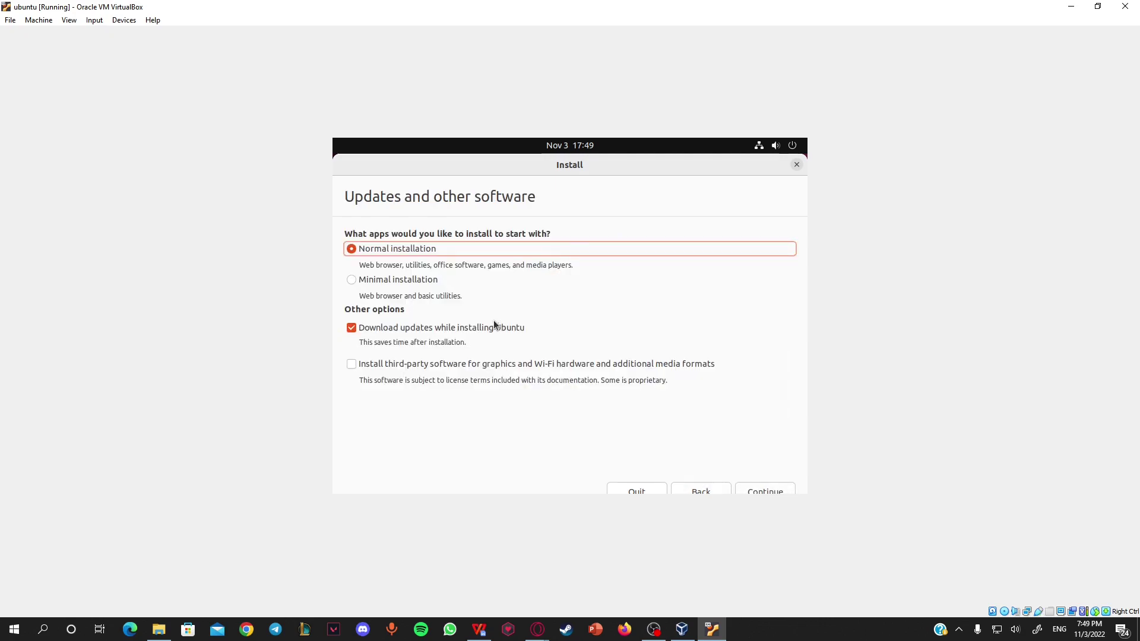
{"action": "left_click", "coordinate": [765, 491]}
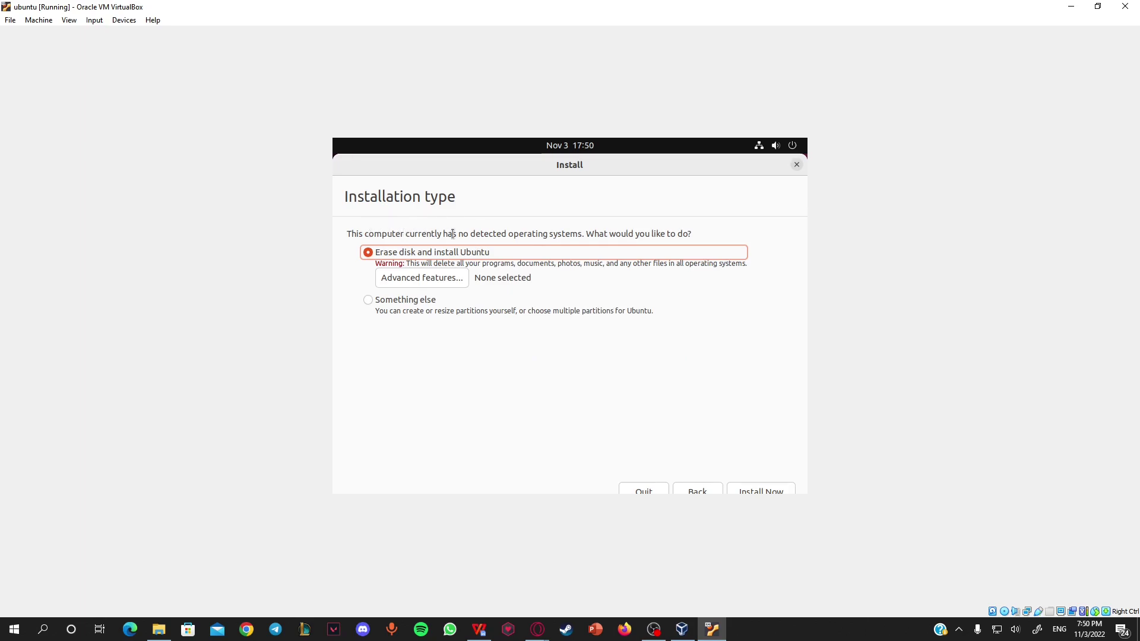
Choose to erase the disk and install Ubuntu, confirm writing the partition changes, and accept Cairo as the location
{"action": "left_click_drag", "start_coordinate": [453, 234], "coordinate": [704, 237]}
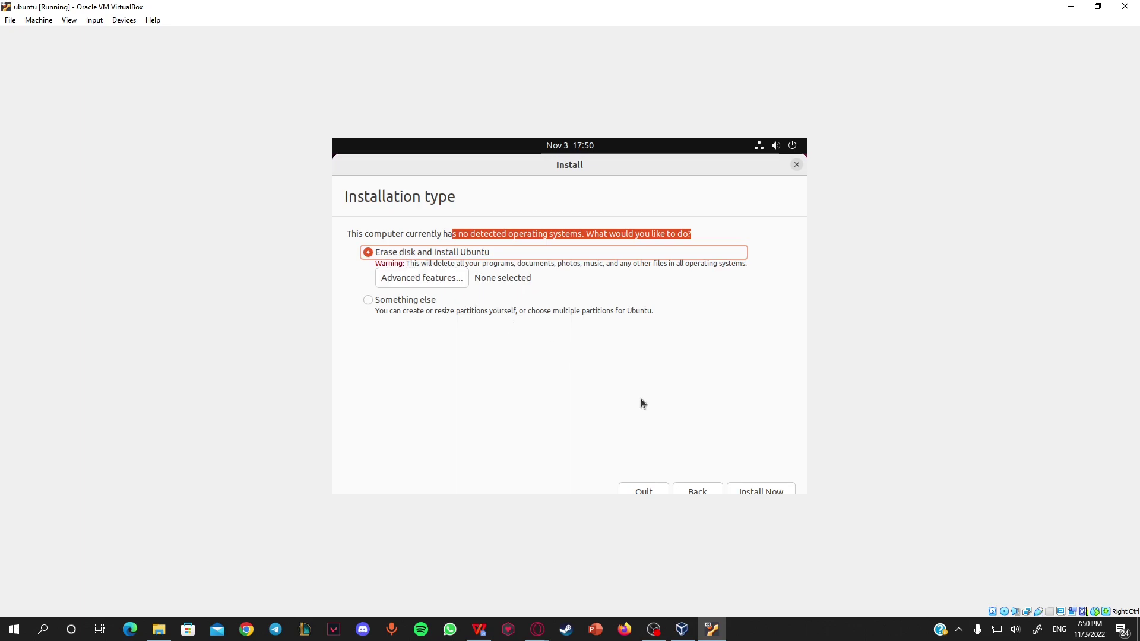
{"action": "left_click", "coordinate": [750, 492]}
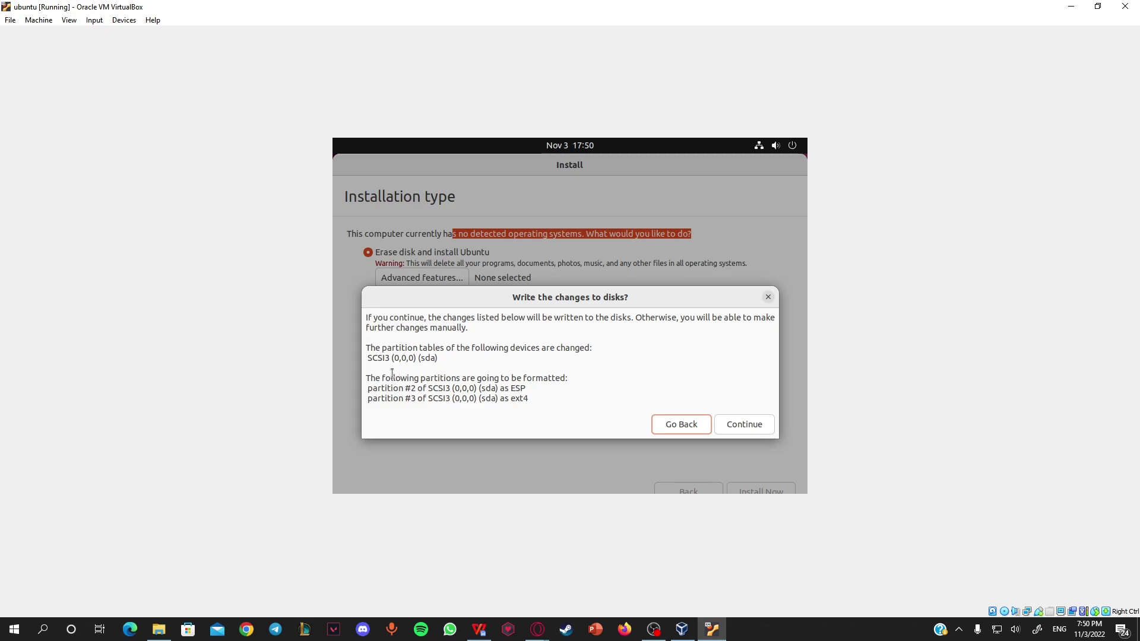
{"action": "left_click_drag", "start_coordinate": [393, 378], "coordinate": [523, 385]}
{"action": "left_click_drag", "start_coordinate": [384, 386], "coordinate": [526, 388]}
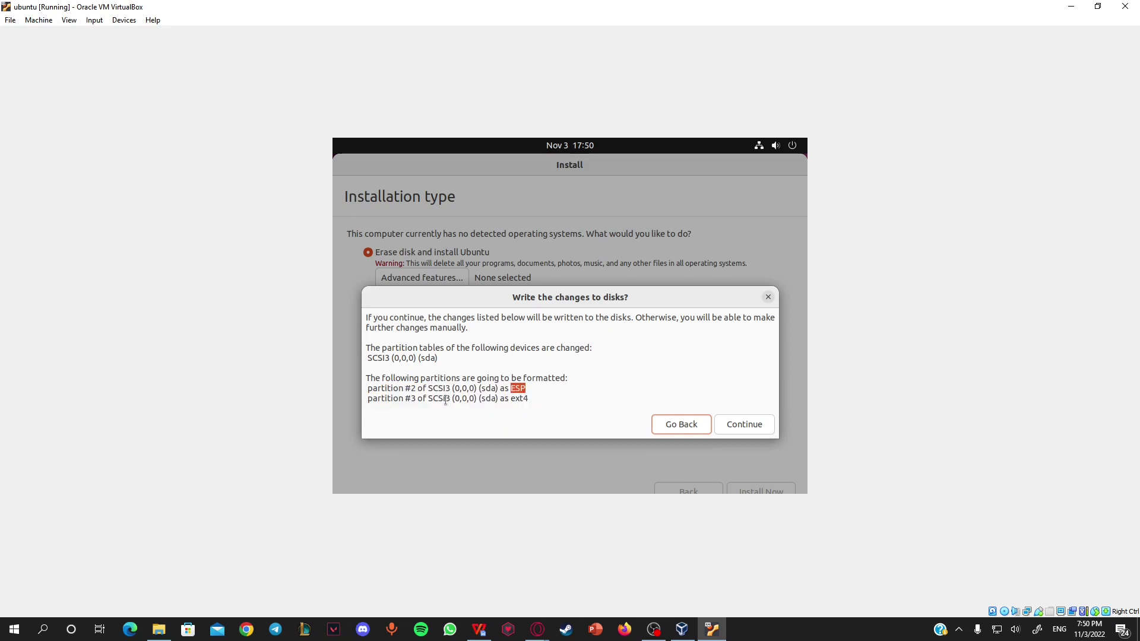
{"action": "left_click_drag", "start_coordinate": [388, 399], "coordinate": [547, 400]}
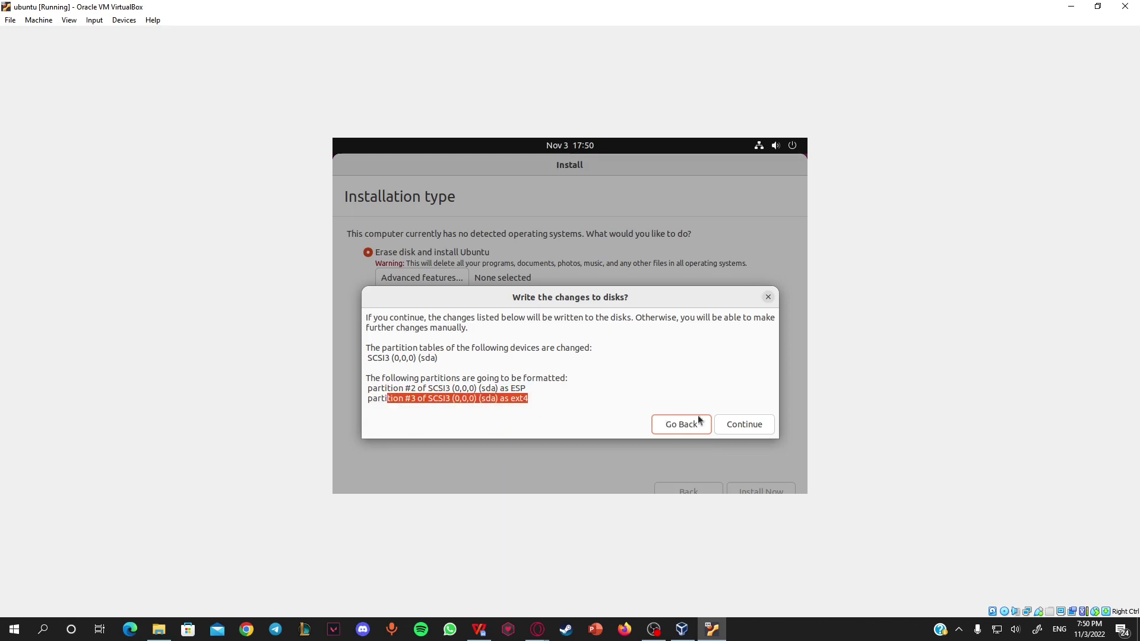
{"action": "left_click", "coordinate": [732, 418]}
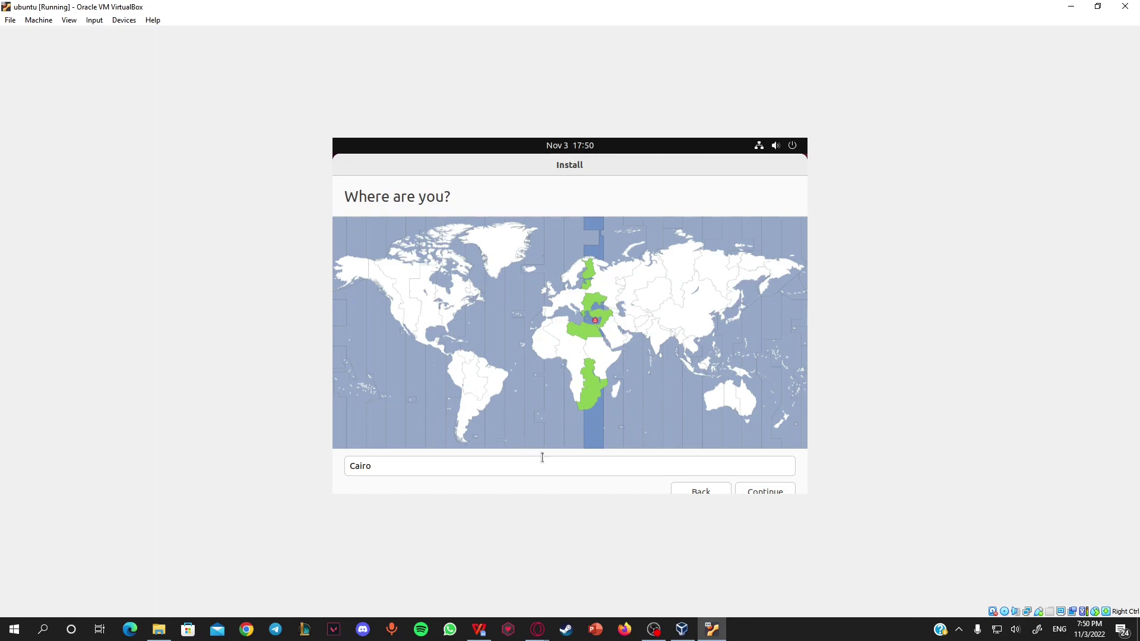
{"action": "left_click", "coordinate": [766, 492]}
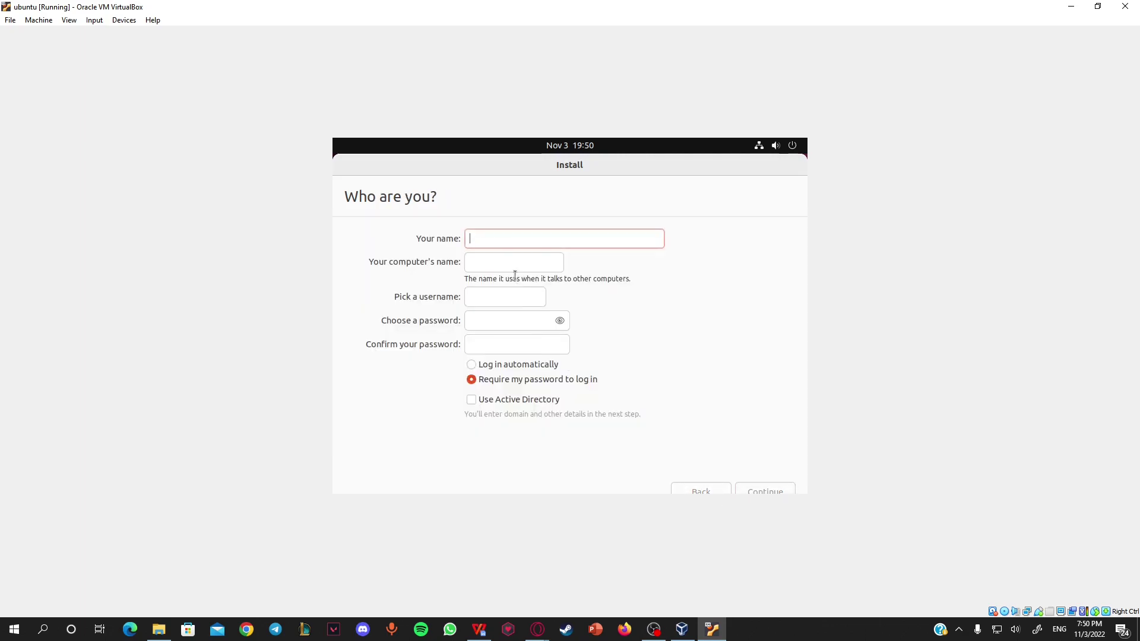
Enter the account owner's name and remove the "-VirtualBox" suffix from the suggested computer name
{"action": "type", "text": "H"}
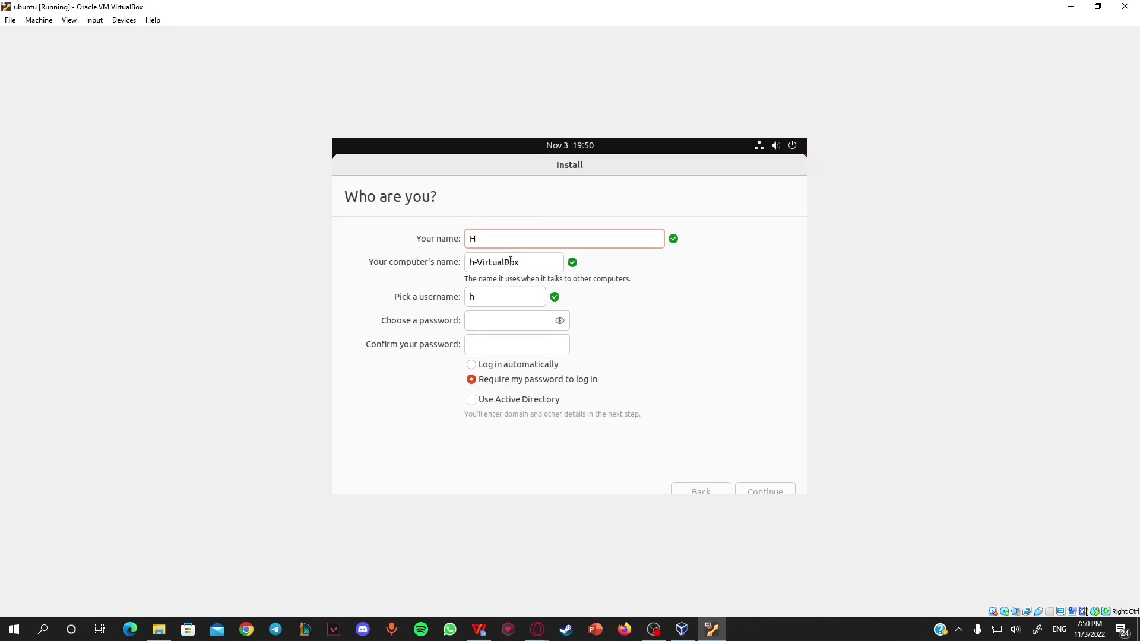
{"action": "type", "text": "aitham"}
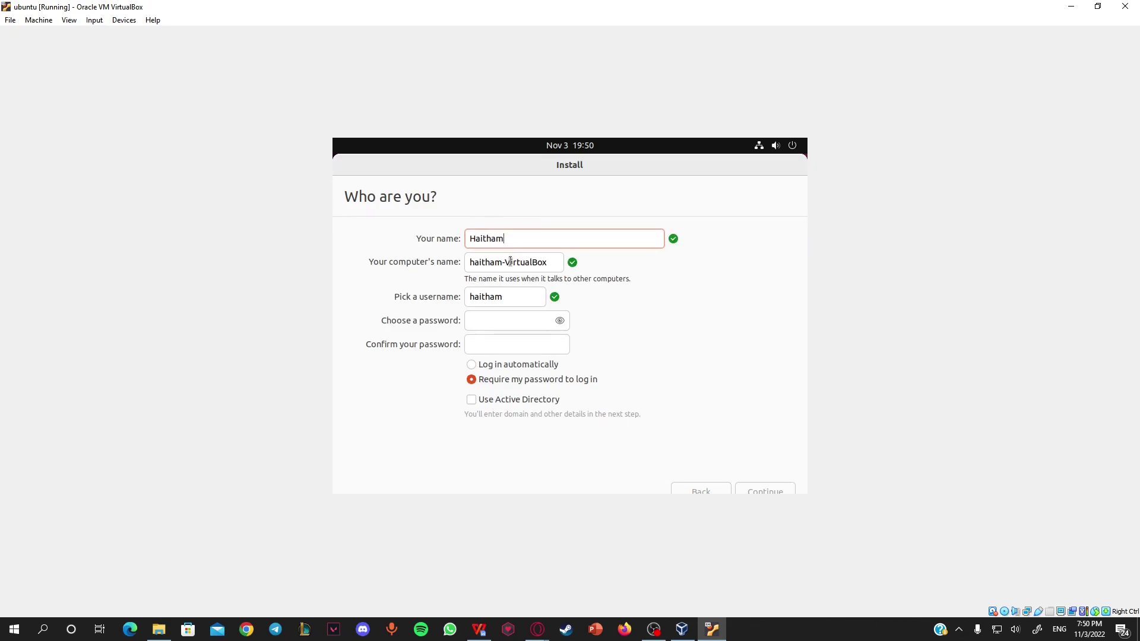
{"action": "left_click_drag", "start_coordinate": [503, 262], "coordinate": [642, 264]}
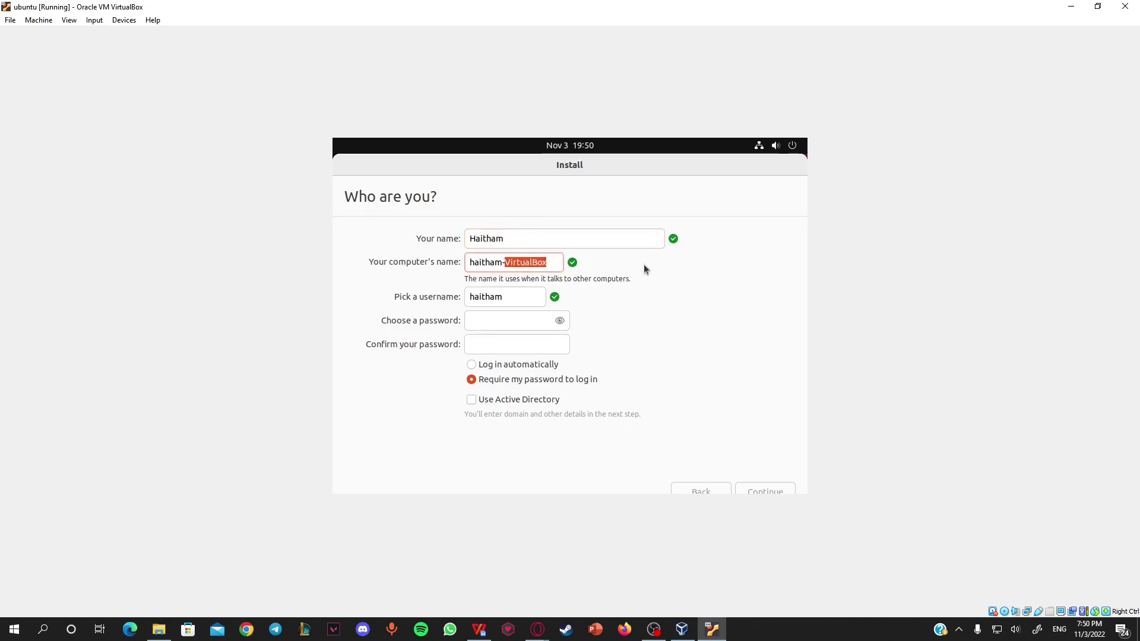
{"action": "key", "text": "BackSpace"}
{"action": "key", "text": "BackSpace"}
{"action": "left_click", "coordinate": [499, 328]}
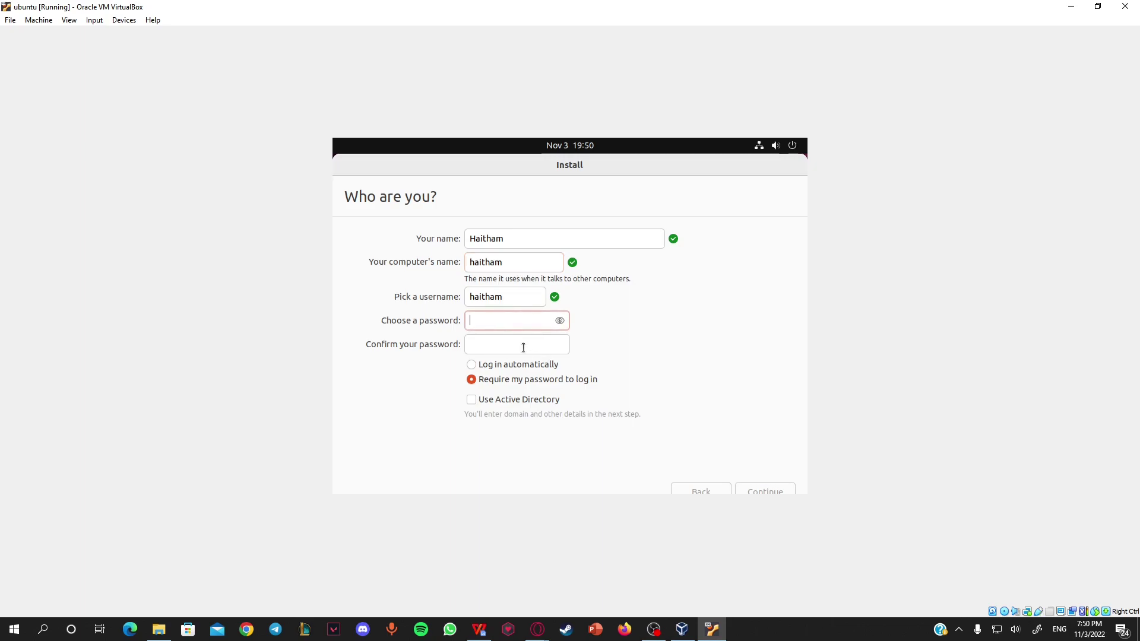
{"action": "type", "text": "a"}
{"action": "left_click", "coordinate": [522, 348]}
{"action": "type", "text": "a"}
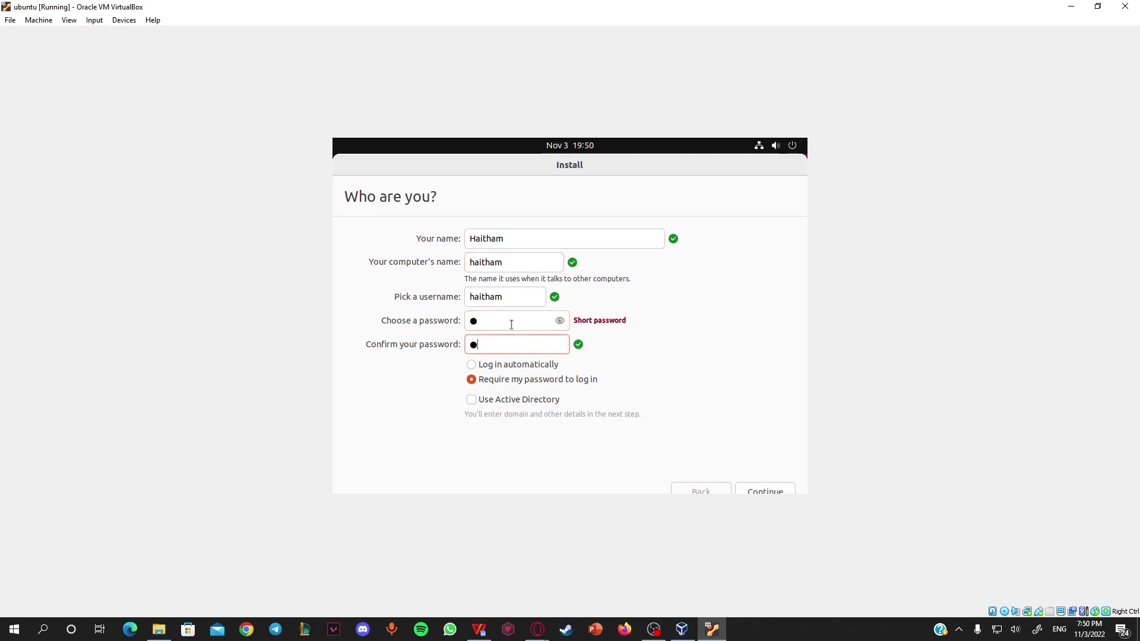
{"action": "left_click", "coordinate": [510, 324]}
{"action": "key", "text": "BackSpace"}
{"action": "left_click", "coordinate": [495, 345]}
{"action": "key", "text": "BackSpace"}
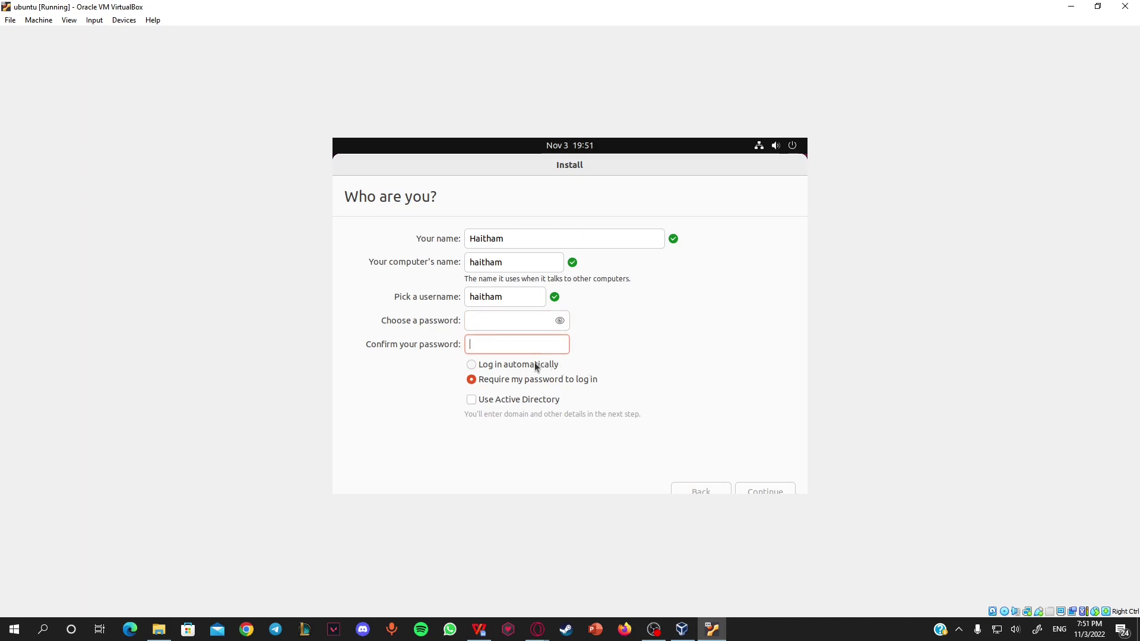
{"action": "left_click", "coordinate": [515, 367]}
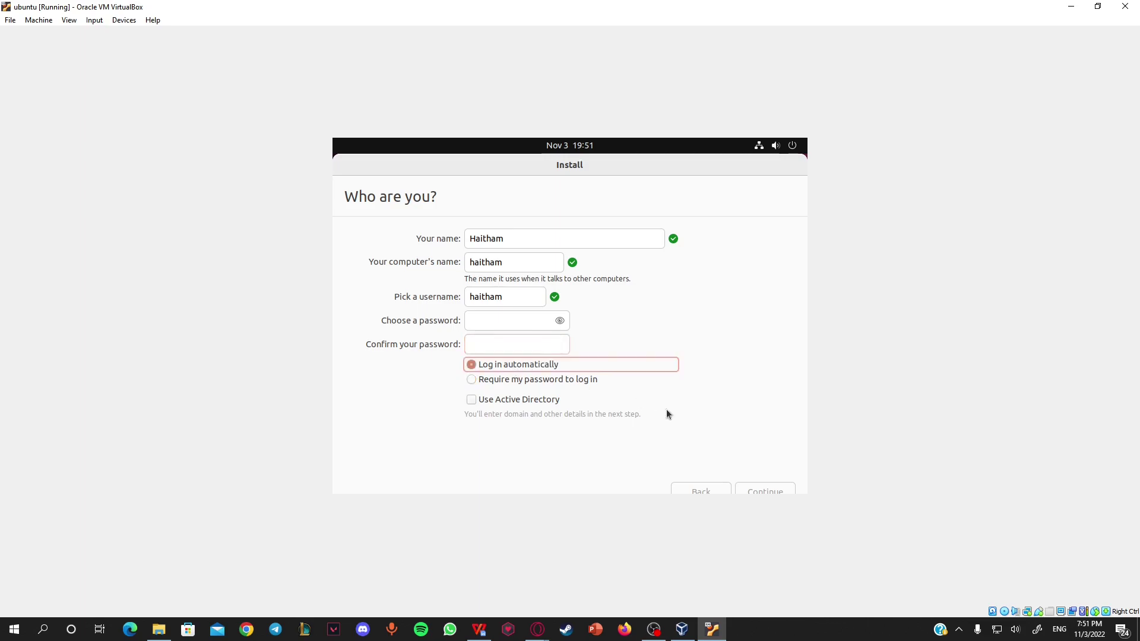
Enter and confirm the account password, require it to log in, and continue to the file-copying stage
{"action": "left_click", "coordinate": [510, 325]}
{"action": "type", "text": "1"}
{"action": "left_click", "coordinate": [510, 346]}
{"action": "type", "text": "1"}
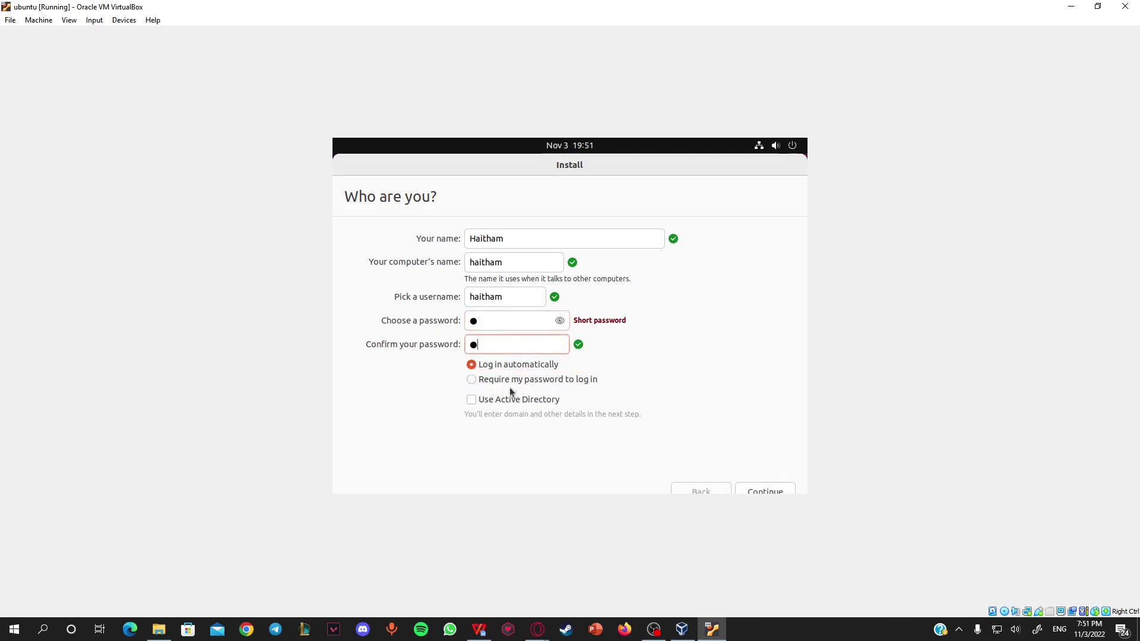
{"action": "left_click", "coordinate": [509, 383]}
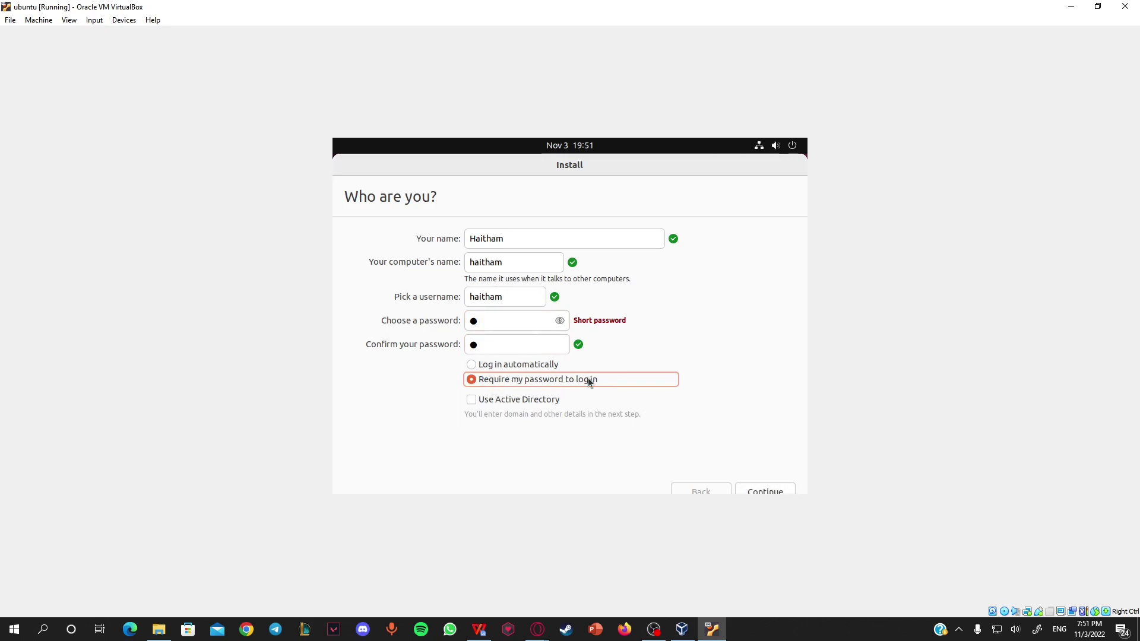
{"action": "left_click", "coordinate": [766, 493]}
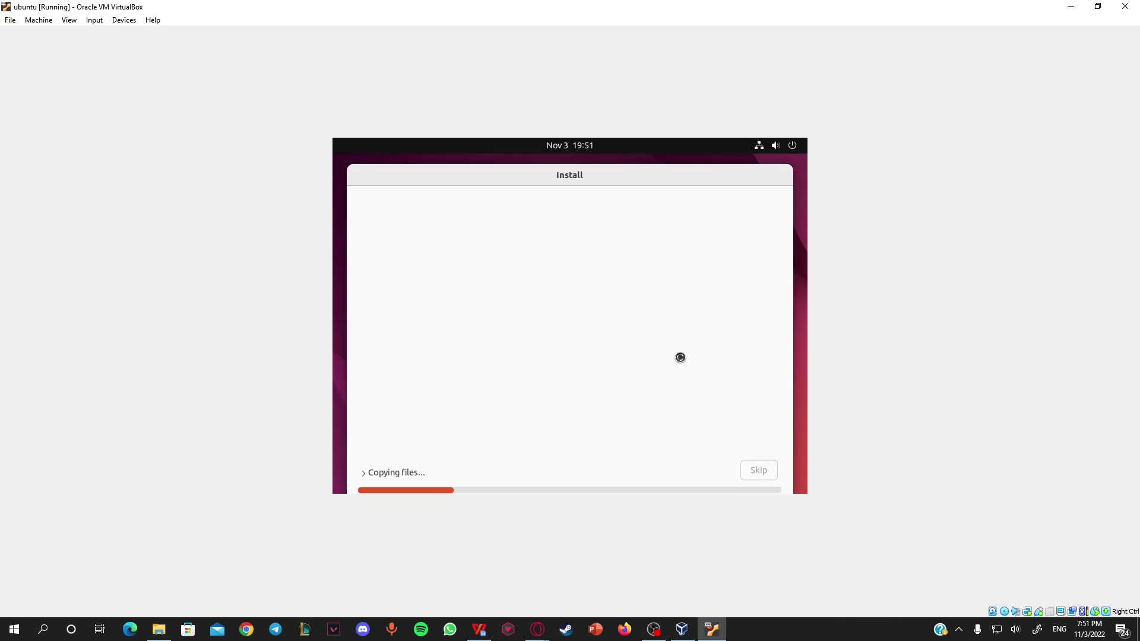
Expand the installer's detailed log to check the file copying, and collapse it again
{"action": "left_click", "coordinate": [390, 473]}
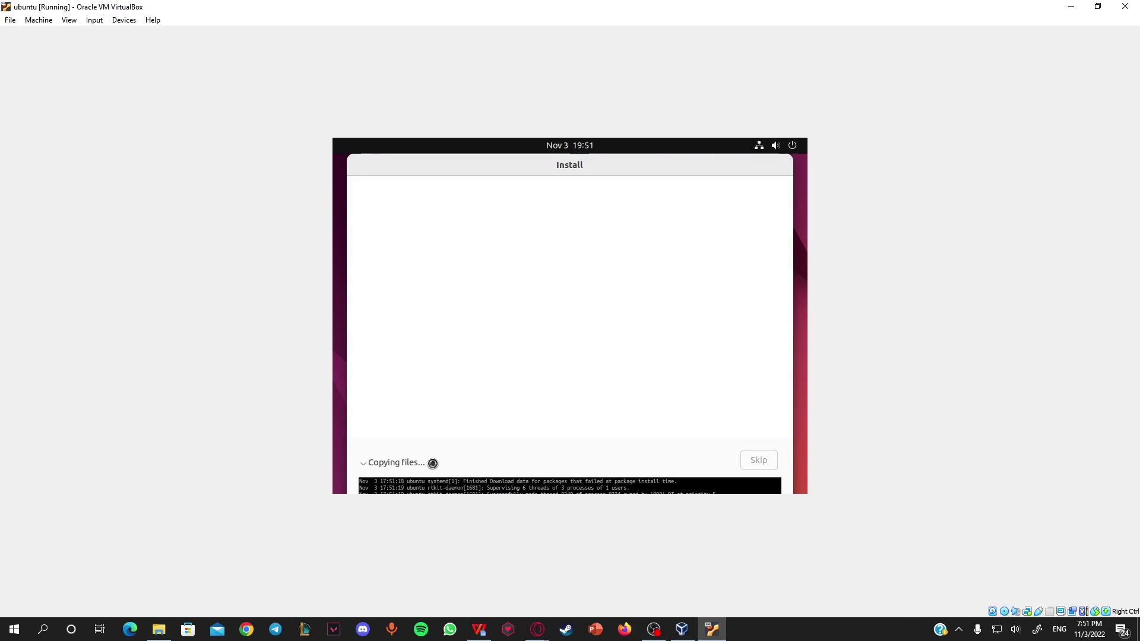
{"action": "left_click", "coordinate": [380, 463]}
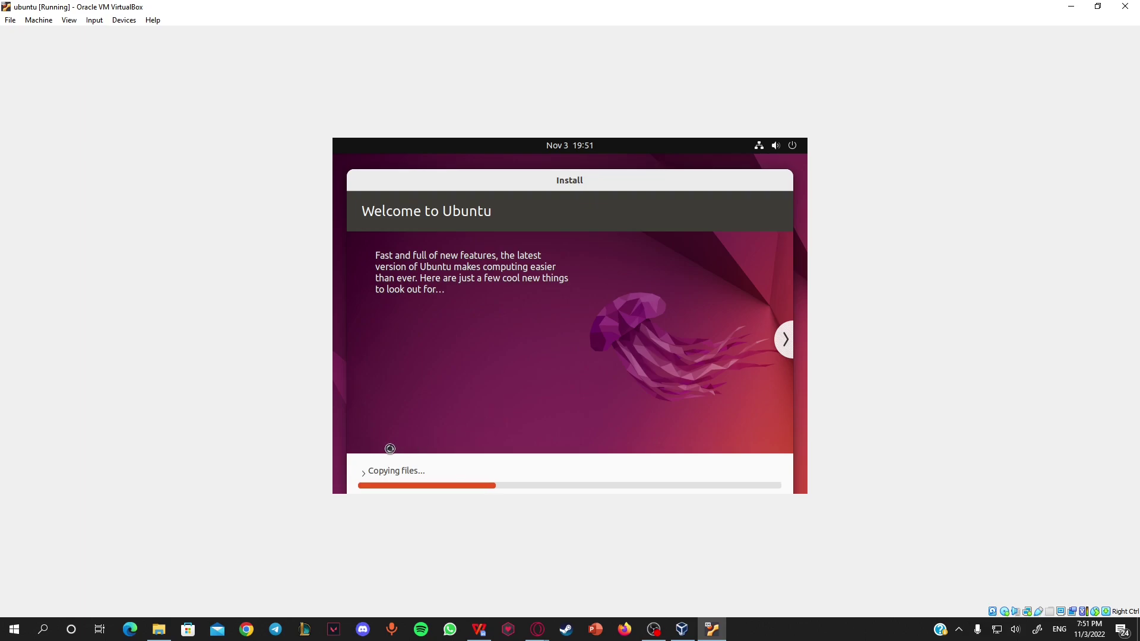
{"action": "left_click", "coordinate": [399, 472]}
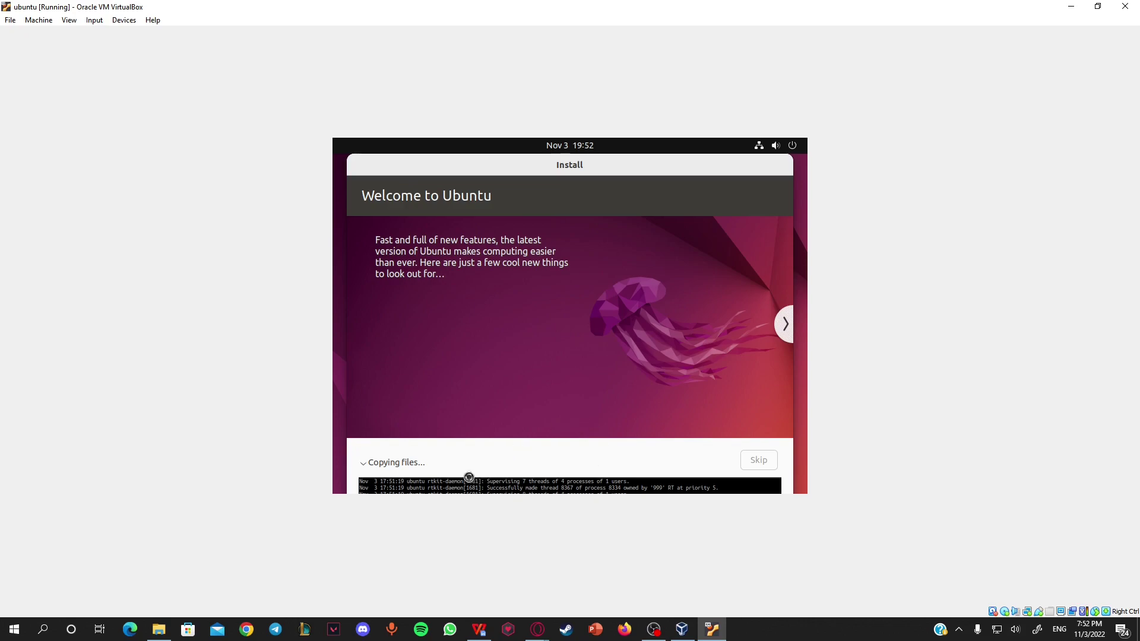
{"action": "left_click", "coordinate": [407, 463]}
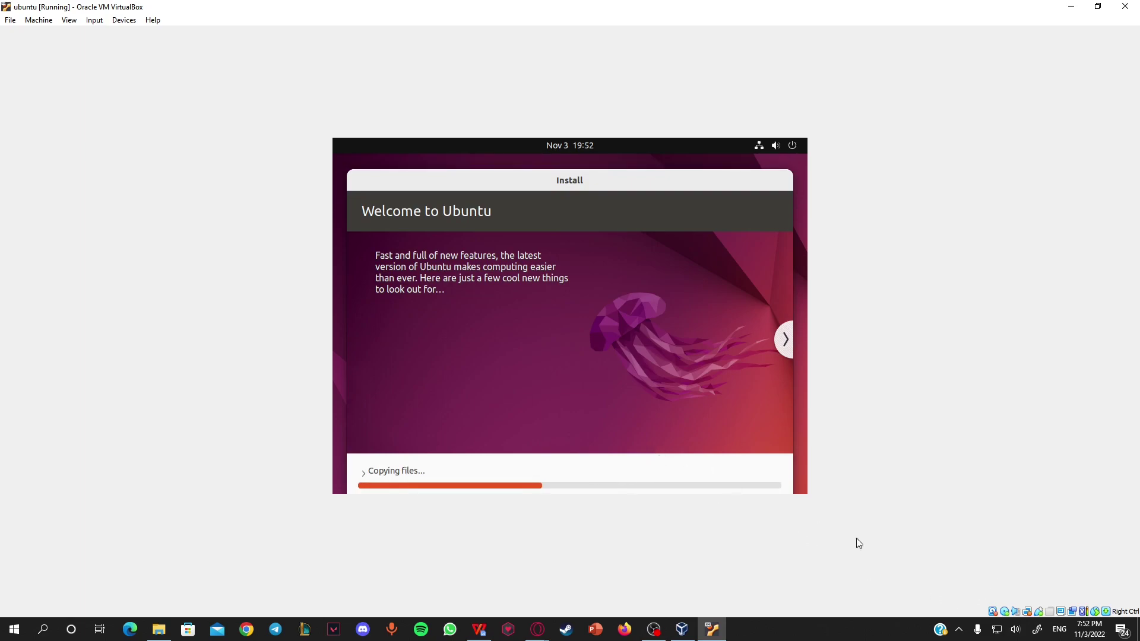
Examine the running machine's input, optical drive, audio, network, USB and shared clipboard options while the installation runs
{"action": "mouse_move", "coordinate": [993, 612]}
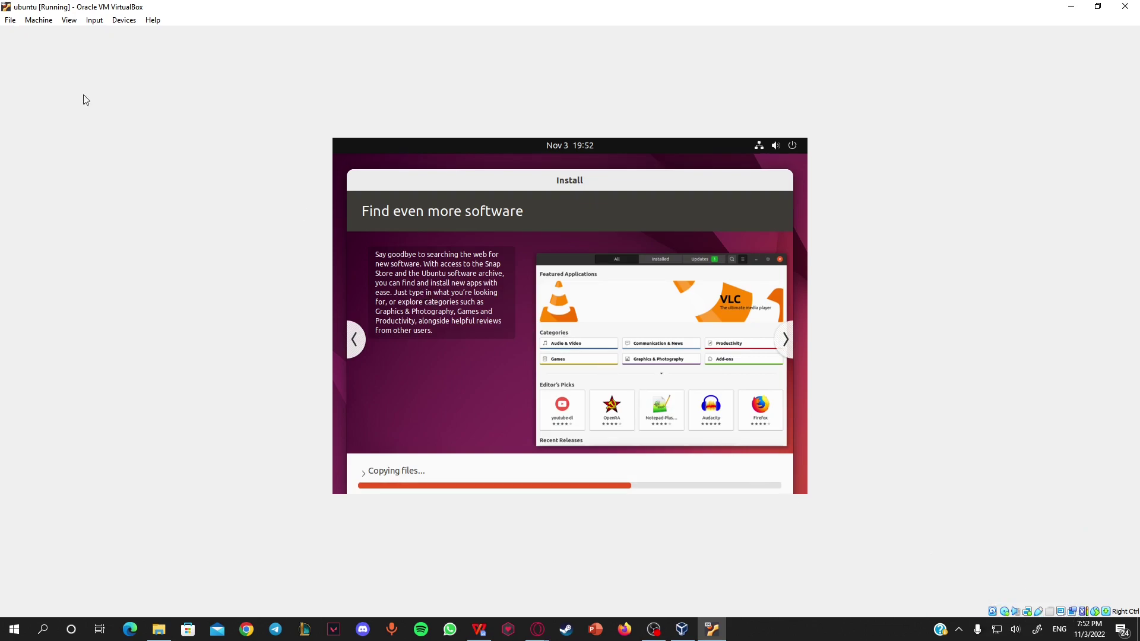
{"action": "left_click", "coordinate": [36, 21]}
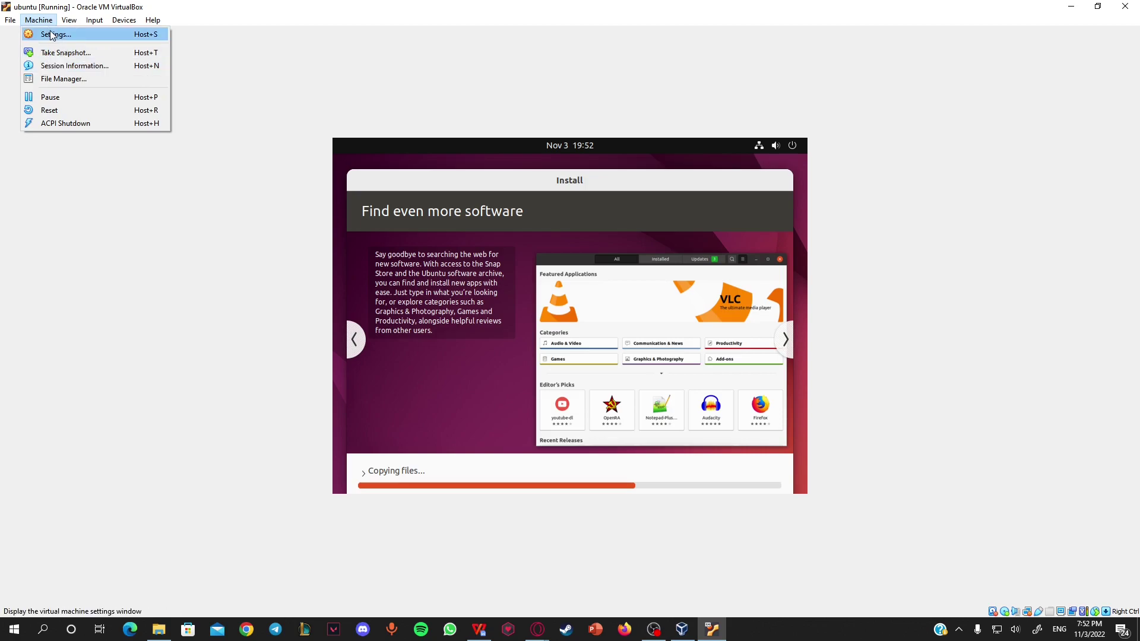
{"action": "mouse_move", "coordinate": [63, 23]}
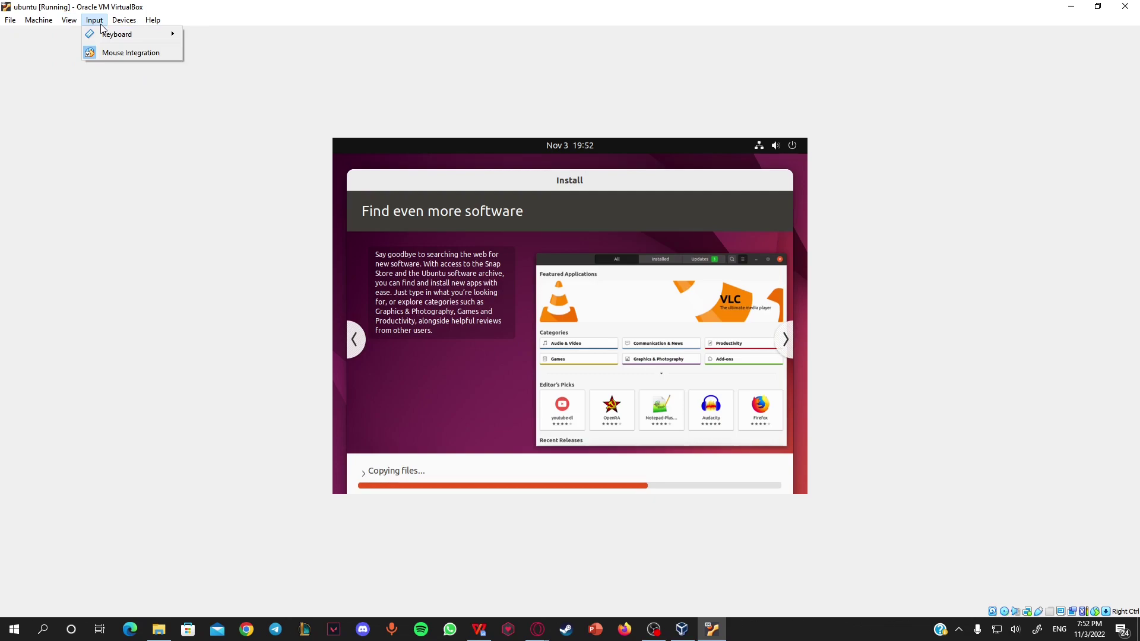
{"action": "mouse_move", "coordinate": [119, 34]}
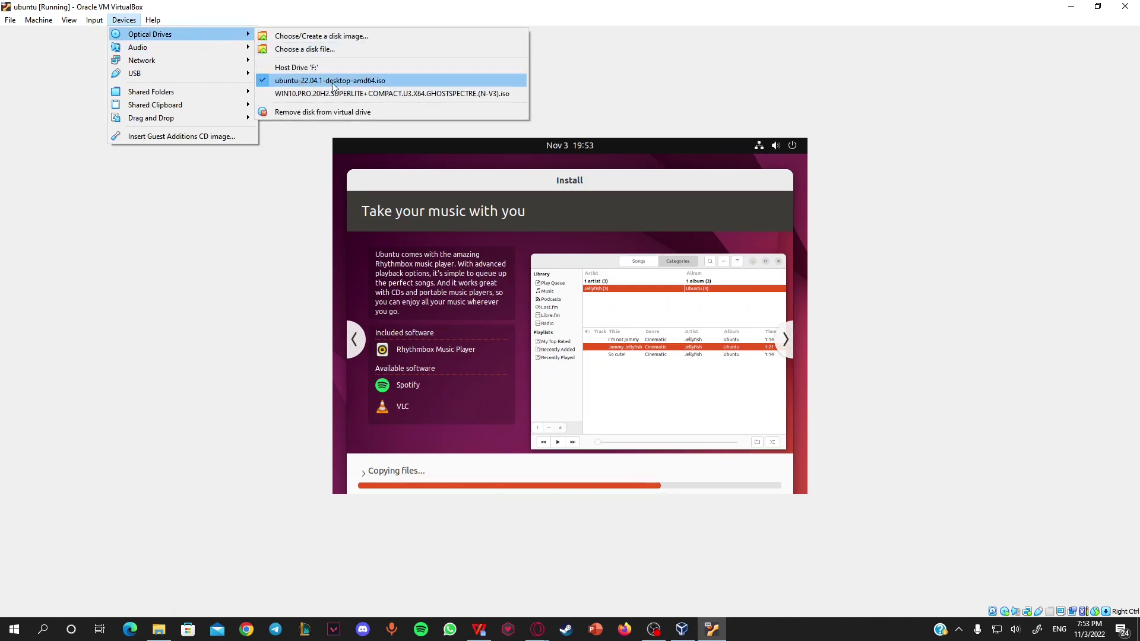
{"action": "mouse_move", "coordinate": [212, 48]}
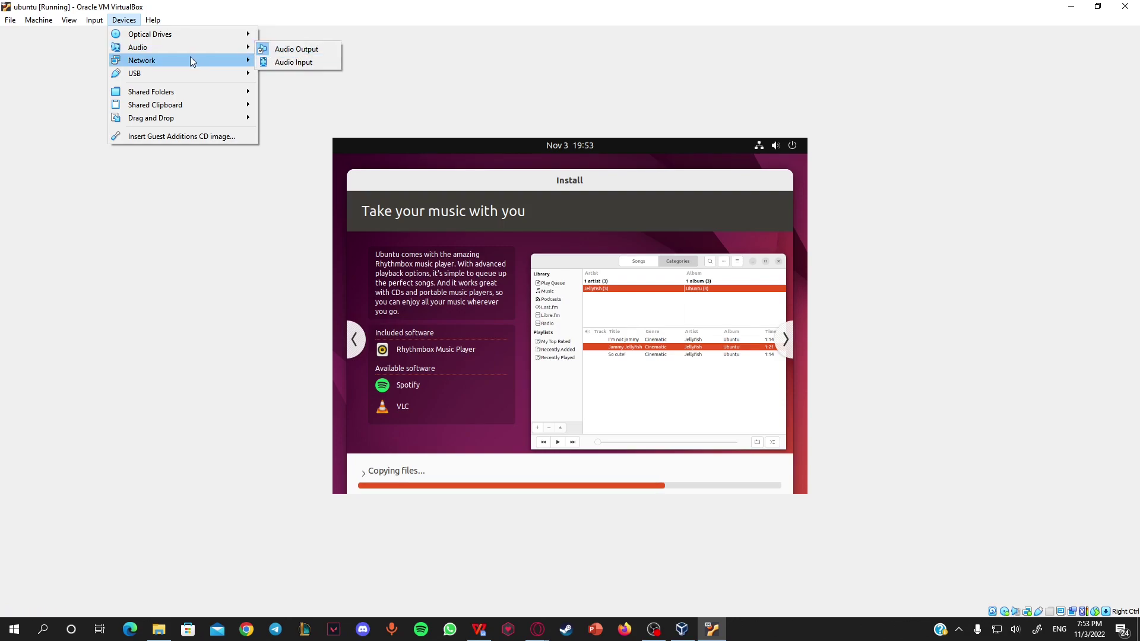
{"action": "mouse_move", "coordinate": [235, 66]}
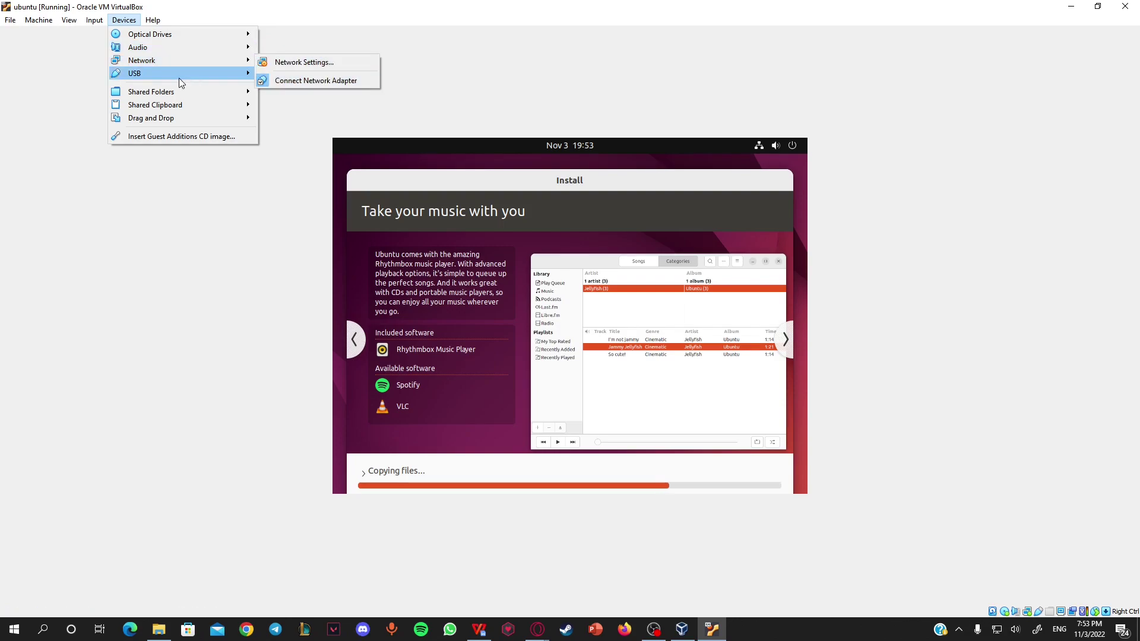
{"action": "mouse_move", "coordinate": [191, 81]}
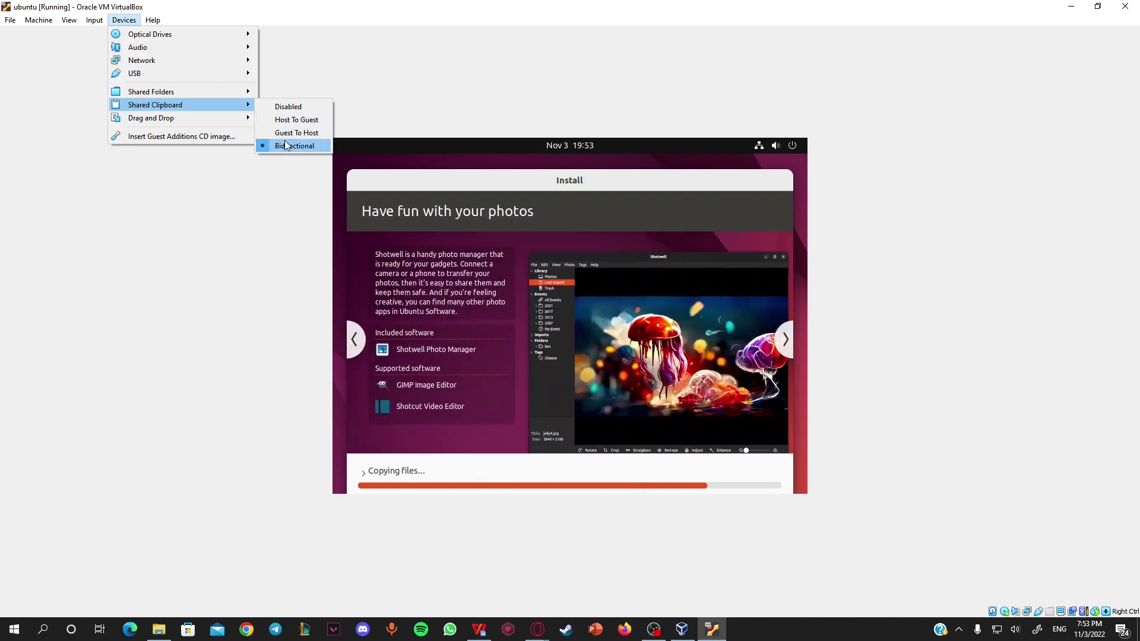
{"action": "mouse_move", "coordinate": [240, 119]}
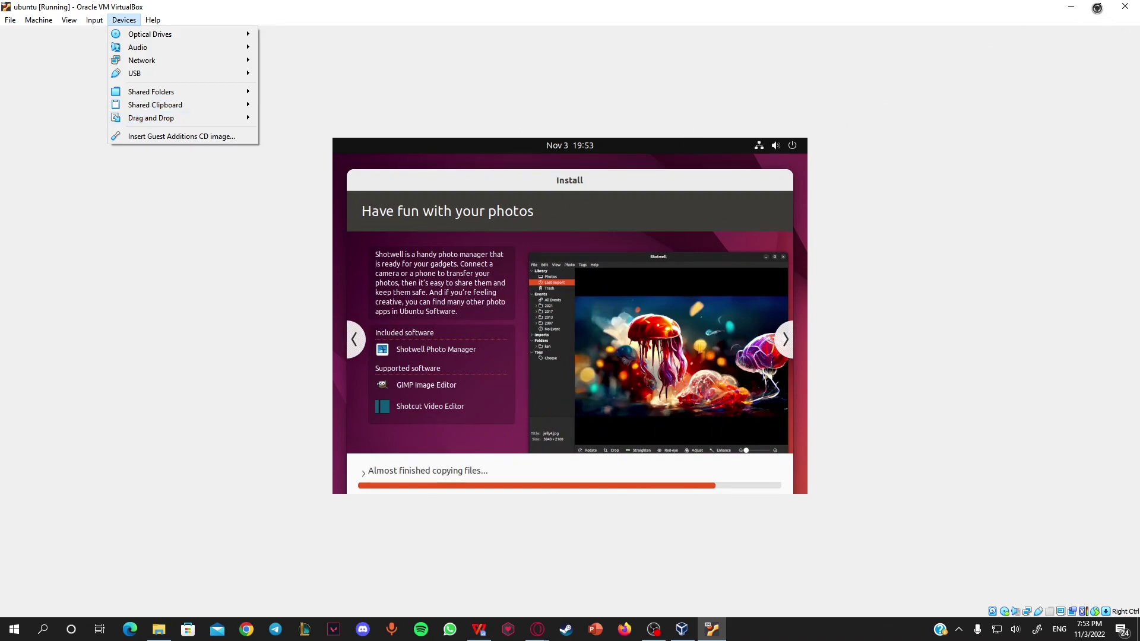
{"action": "left_click", "coordinate": [535, 22]}
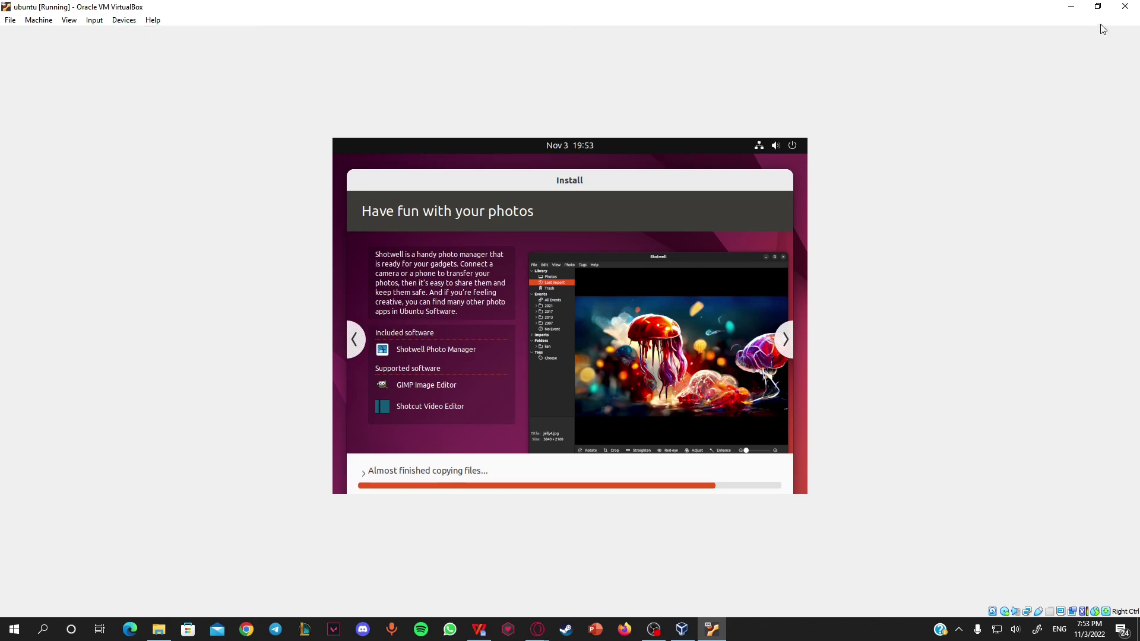
Restore the machine's window over the desktop during the installation and maximize it again
{"action": "left_click", "coordinate": [1099, 6]}
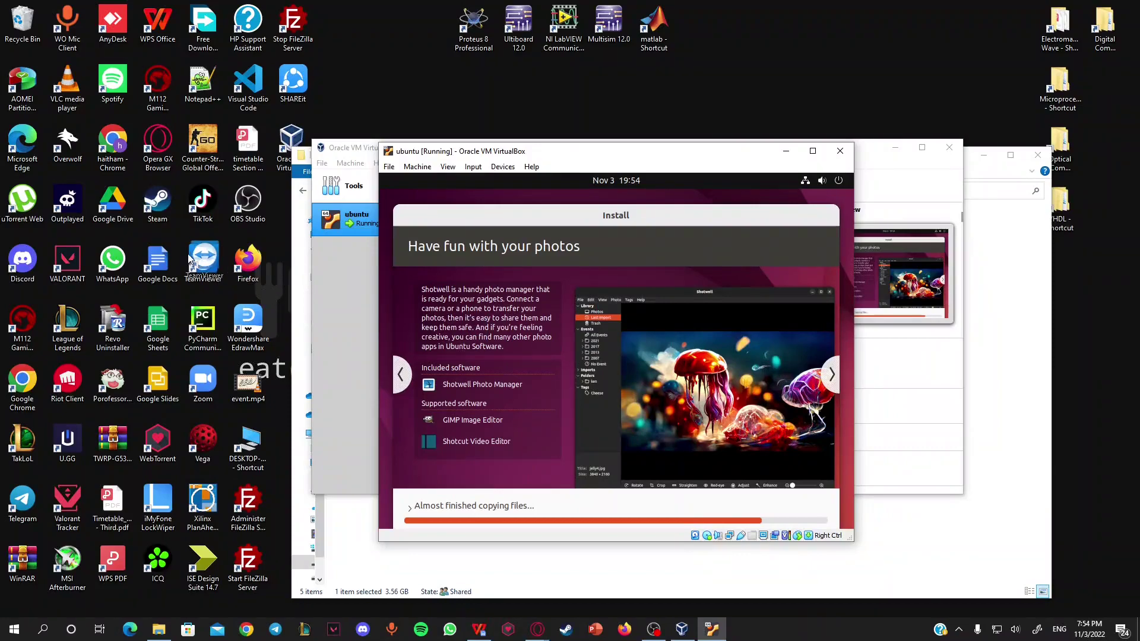
{"action": "left_click", "coordinate": [203, 261]}
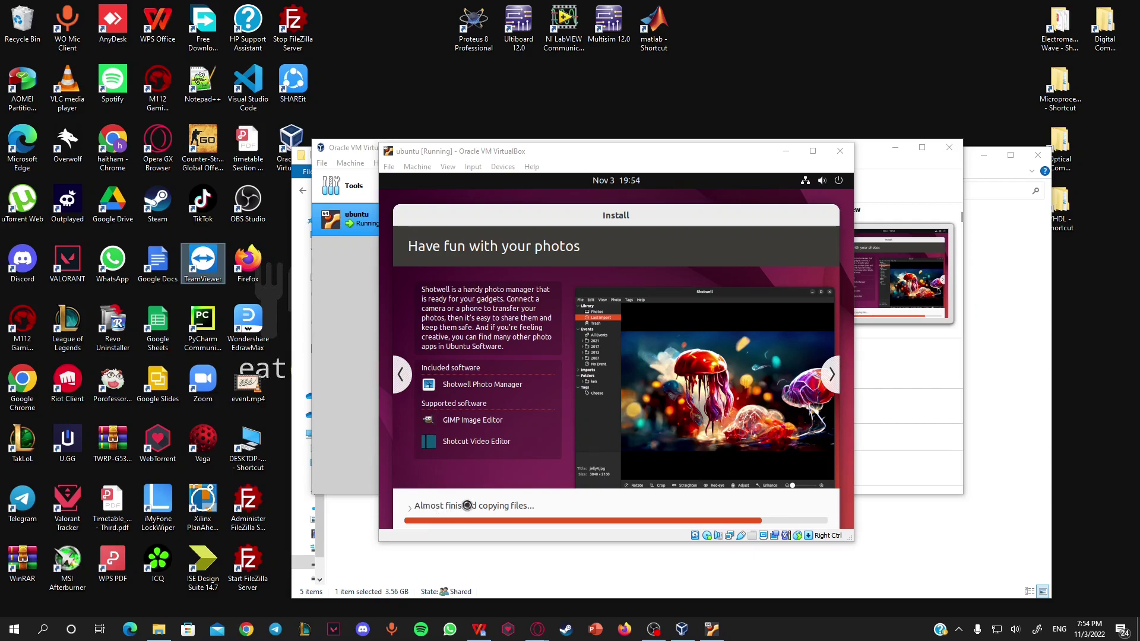
{"action": "left_click", "coordinate": [467, 505]}
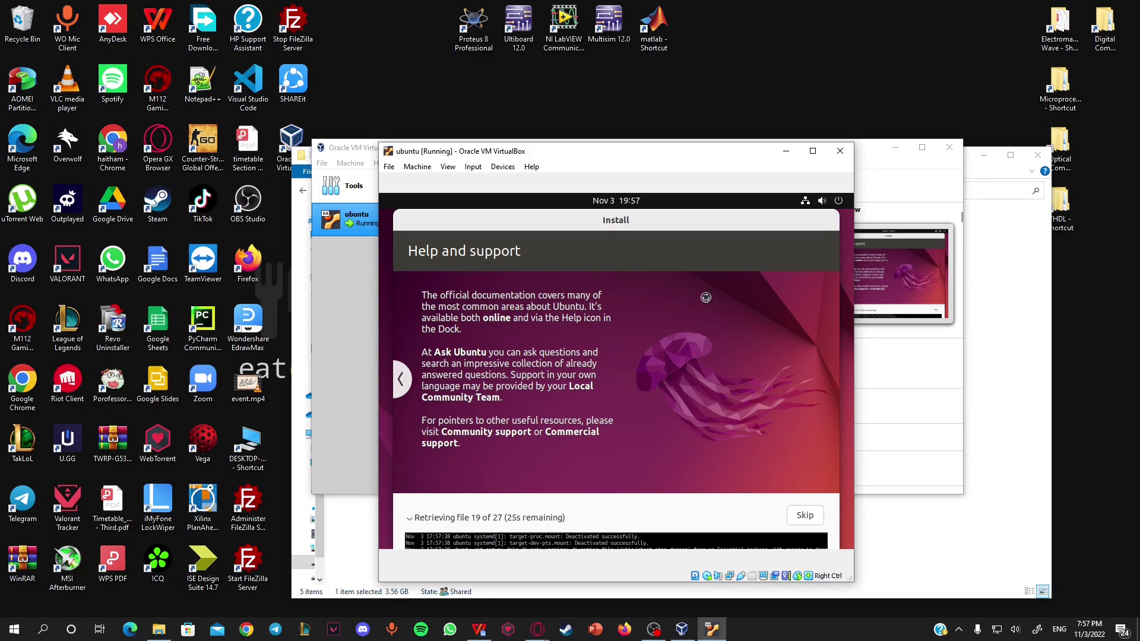
{"action": "left_click", "coordinate": [813, 151]}
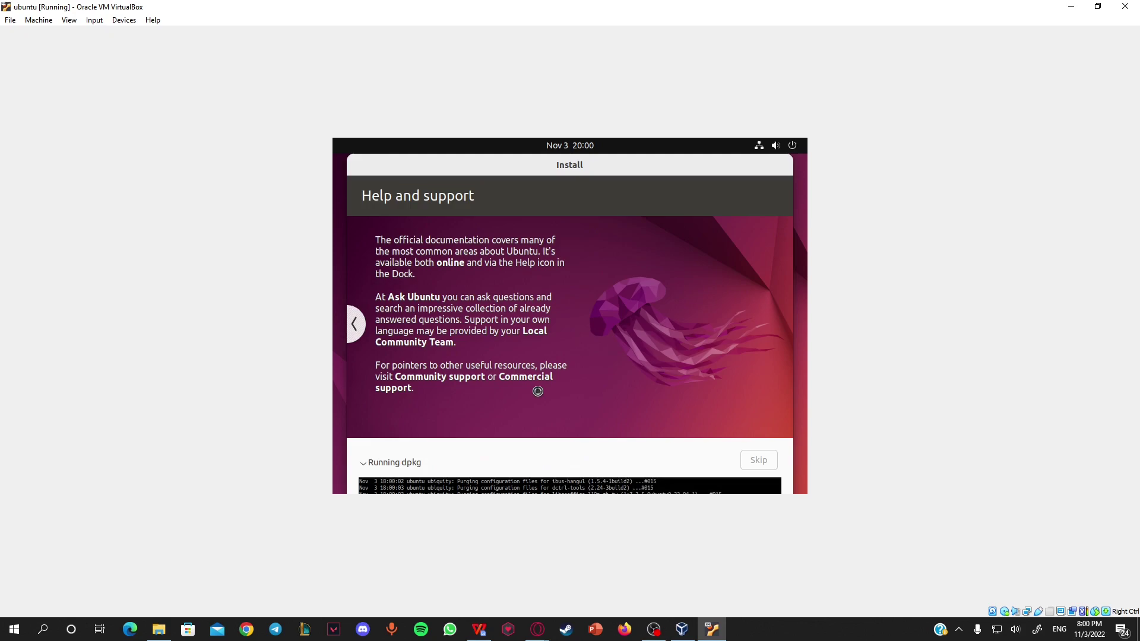
Check the installer's log during package setup, and restart the machine once the installation is complete
{"action": "left_click", "coordinate": [378, 464]}
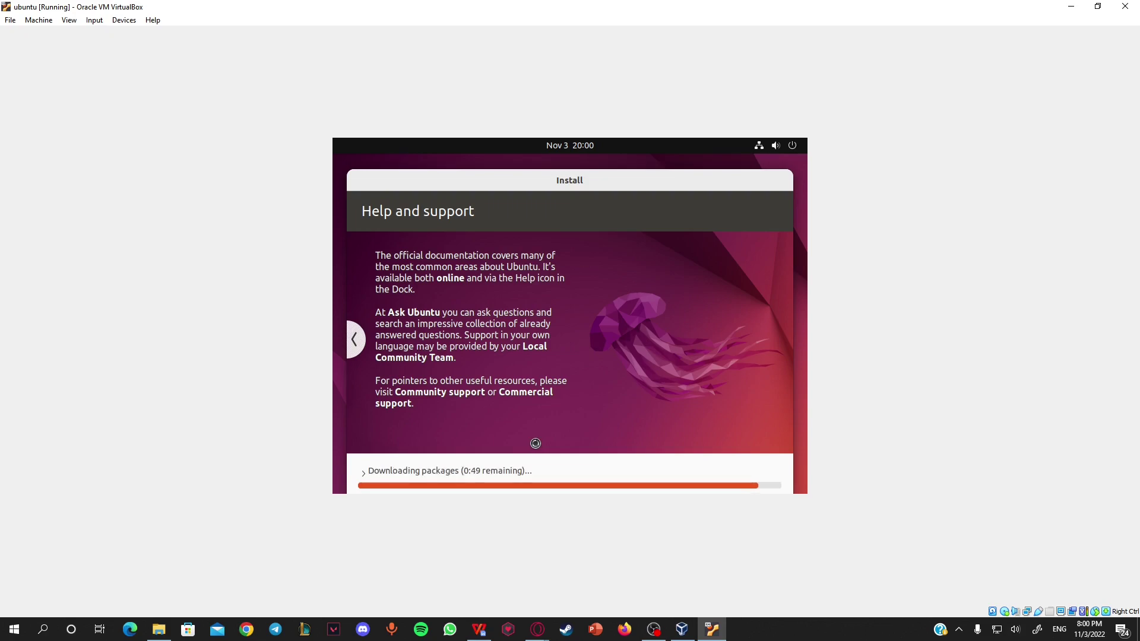
{"action": "left_click", "coordinate": [457, 475]}
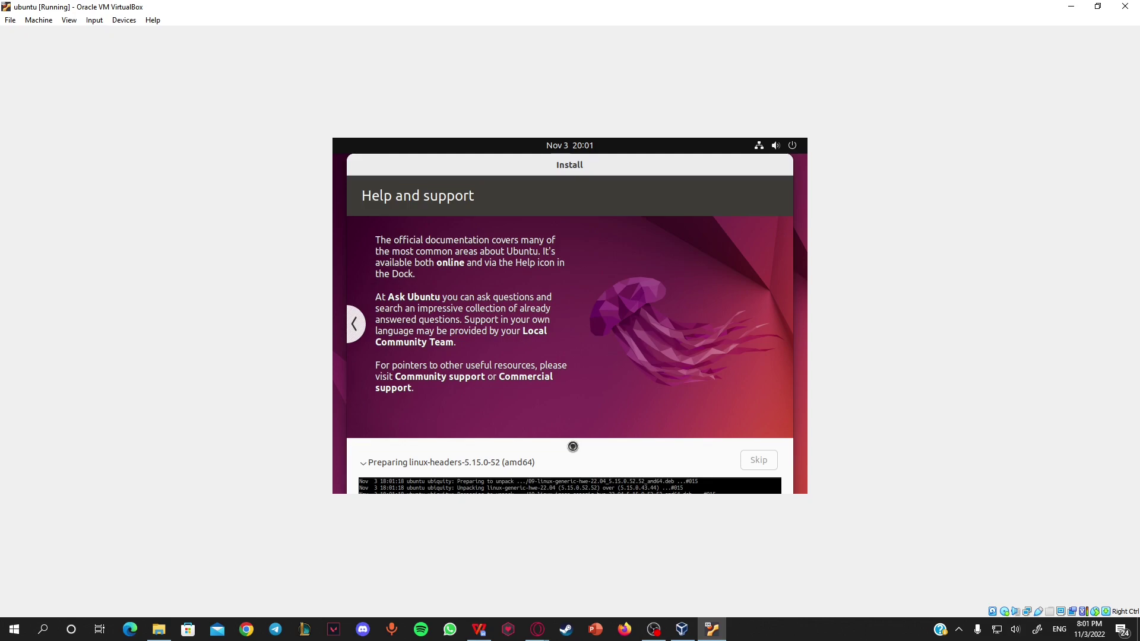
{"action": "left_click", "coordinate": [515, 463]}
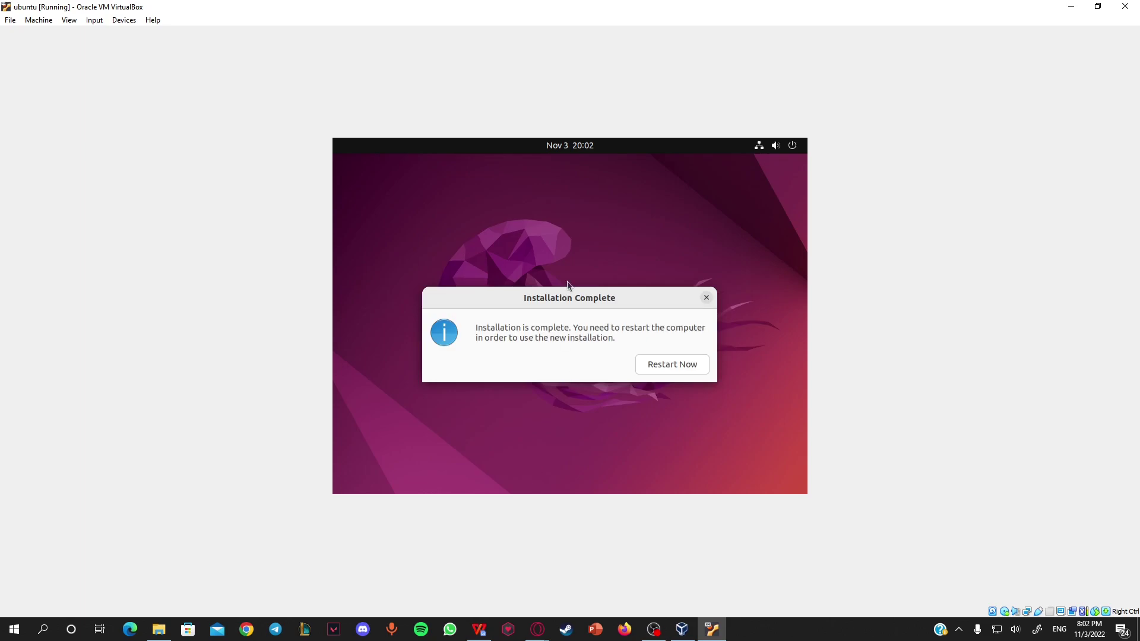
{"action": "left_click", "coordinate": [666, 368]}
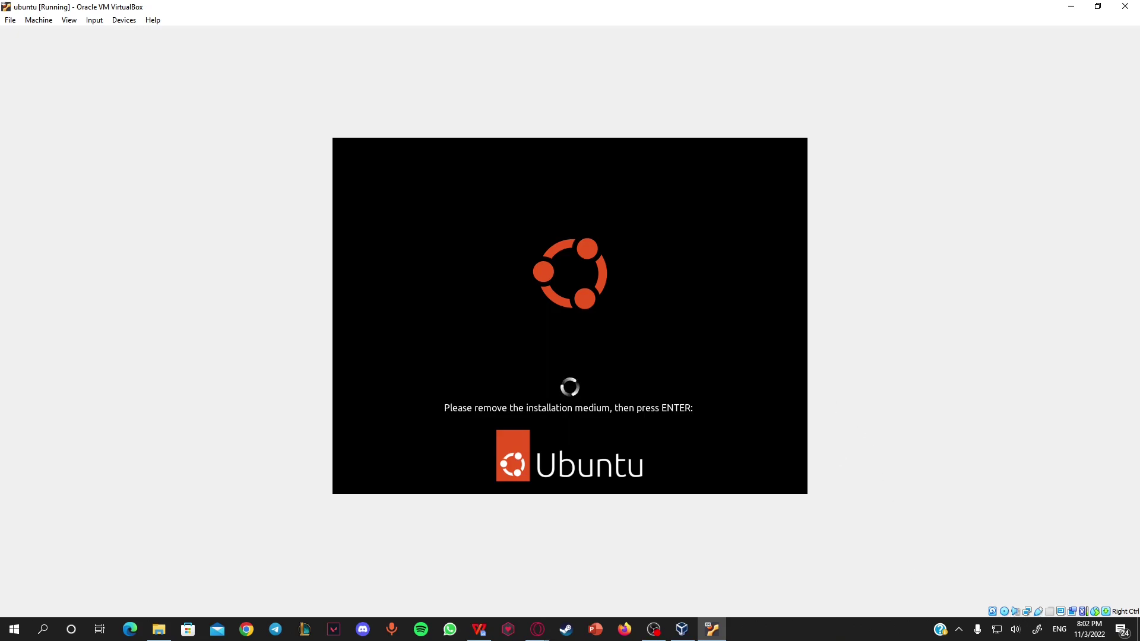
{"action": "left_click", "coordinate": [33, 24]}
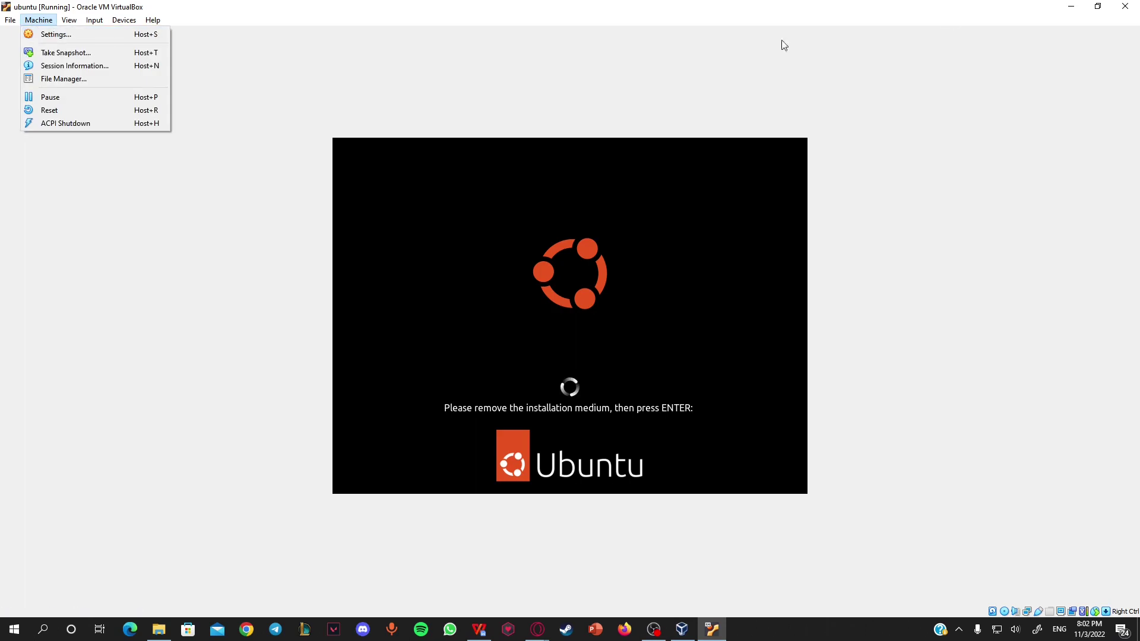
{"action": "left_click", "coordinate": [1138, 2]}
{"action": "left_click", "coordinate": [1138, 3]}
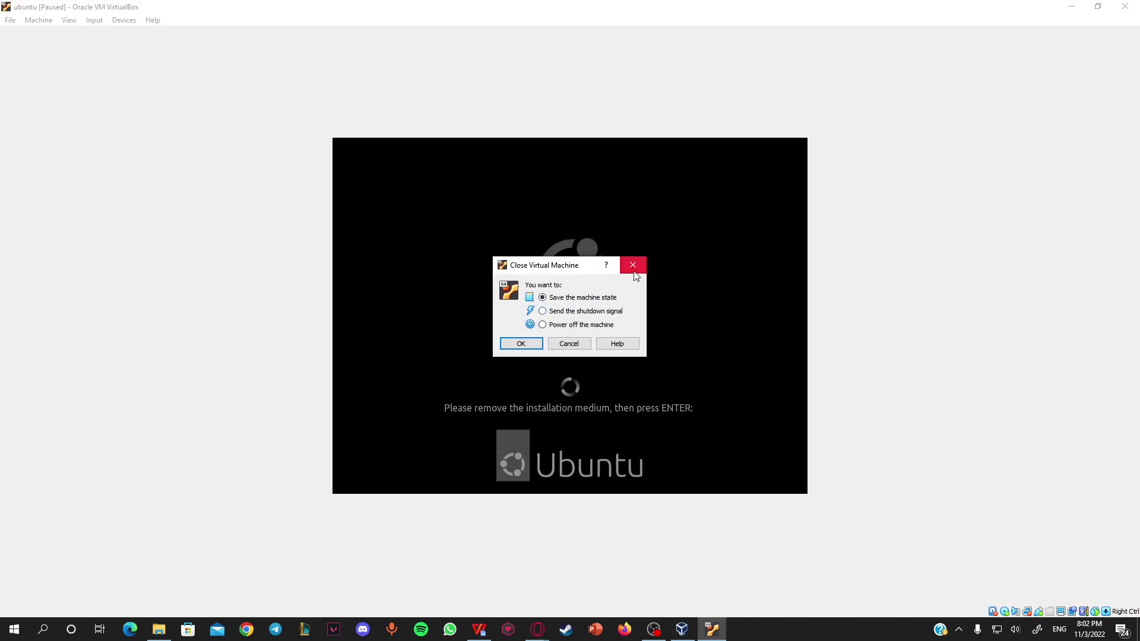
{"action": "left_click", "coordinate": [633, 265]}
Open the running machine's storage settings and disable Live CD/DVD for the Ubuntu 22.04.1 installation disk
{"action": "left_click", "coordinate": [38, 21]}
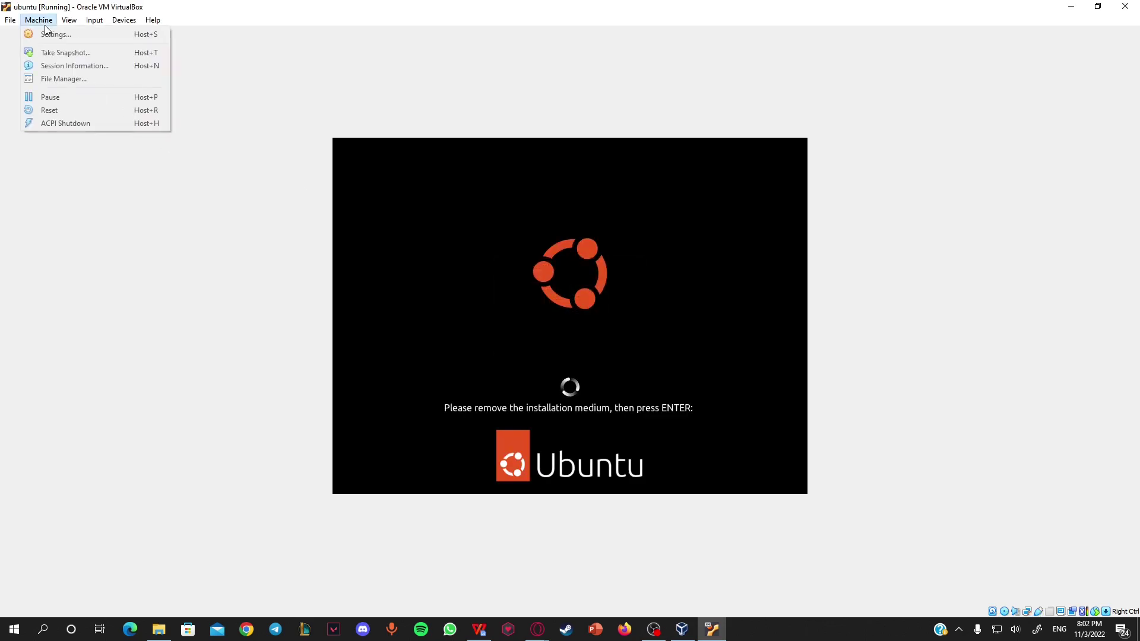
{"action": "left_click", "coordinate": [54, 35]}
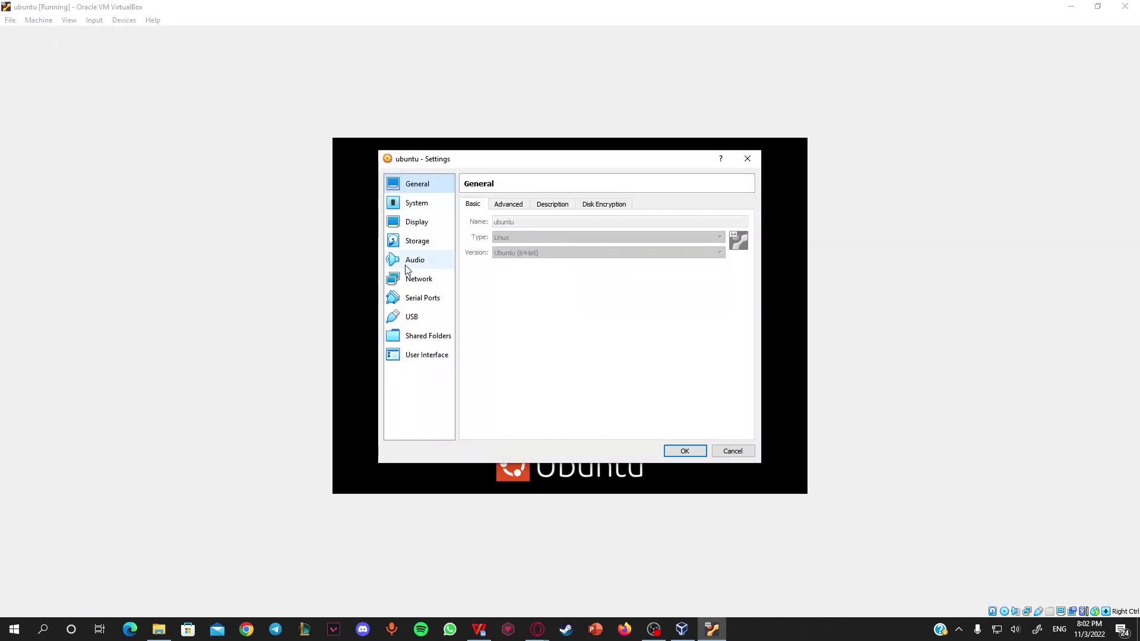
{"action": "left_click", "coordinate": [424, 240]}
{"action": "left_click", "coordinate": [541, 230]}
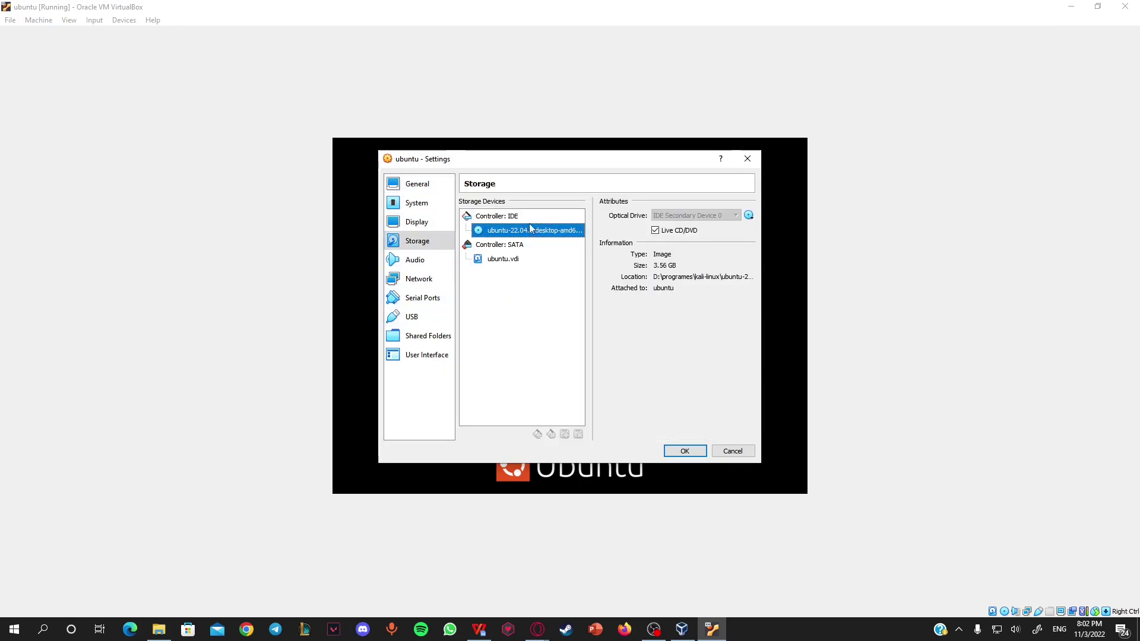
{"action": "left_click", "coordinate": [655, 231]}
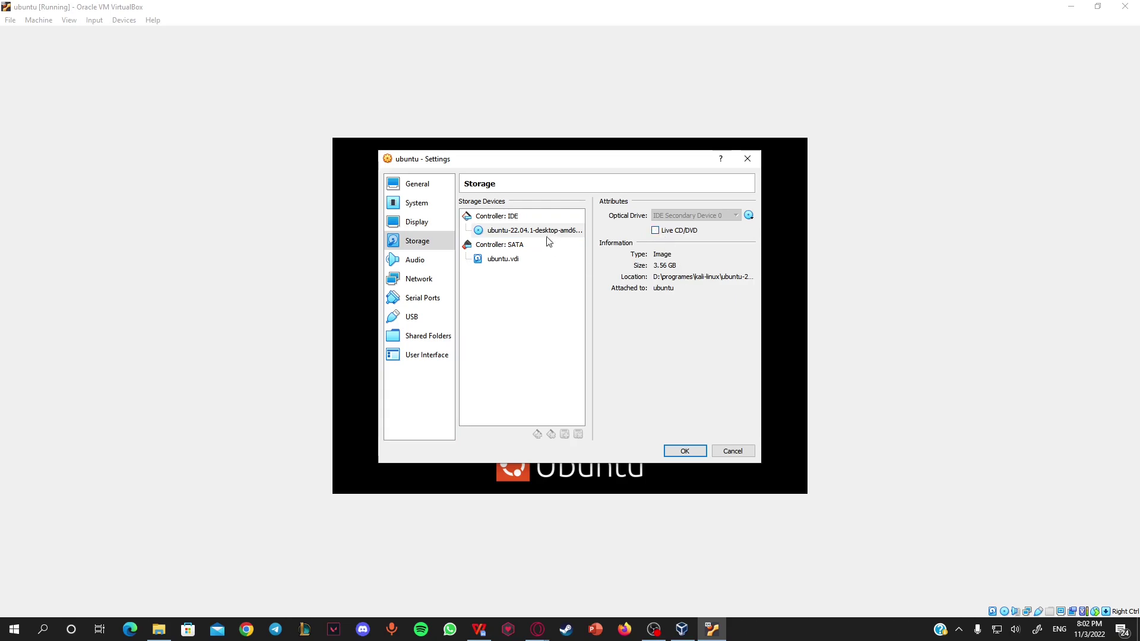
Remove the Ubuntu installation disk from the IDE controller's virtual optical drive and save the machine's settings
{"action": "right_click", "coordinate": [546, 235]}
{"action": "left_click", "coordinate": [540, 217]}
{"action": "right_click", "coordinate": [538, 217]}
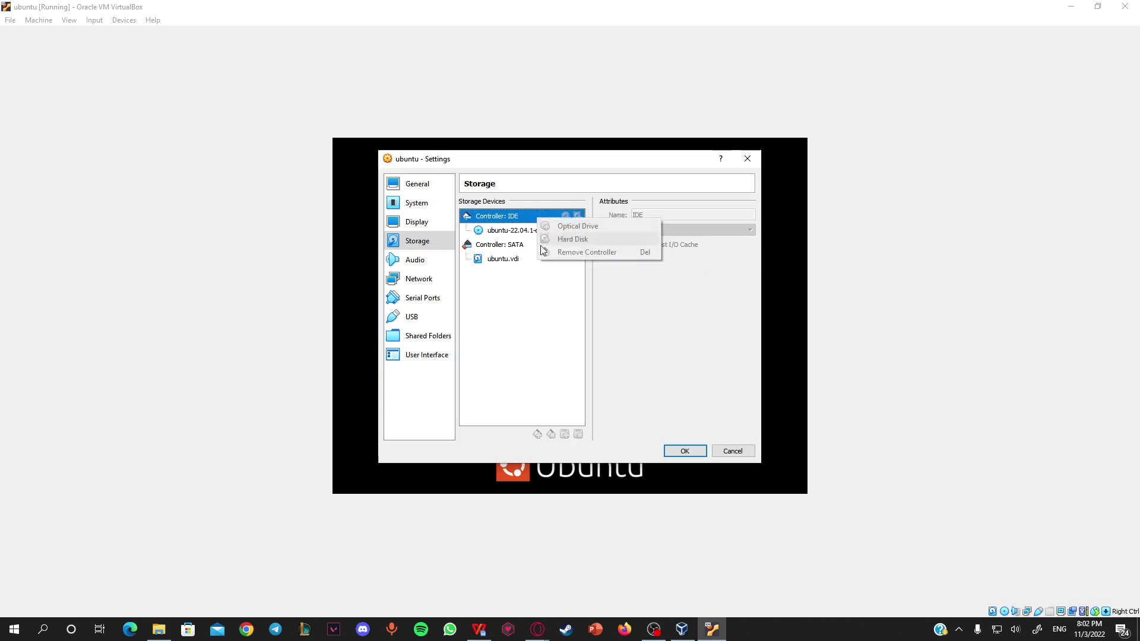
{"action": "left_click", "coordinate": [534, 236]}
{"action": "left_click", "coordinate": [535, 235]}
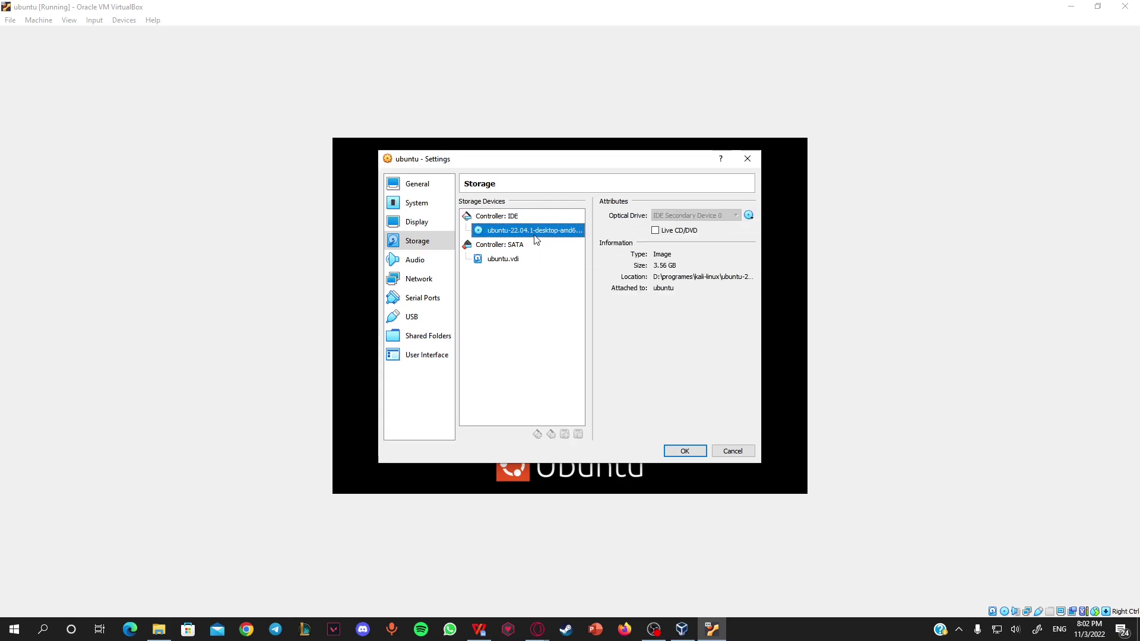
{"action": "left_click", "coordinate": [749, 217]}
{"action": "left_click", "coordinate": [747, 307]}
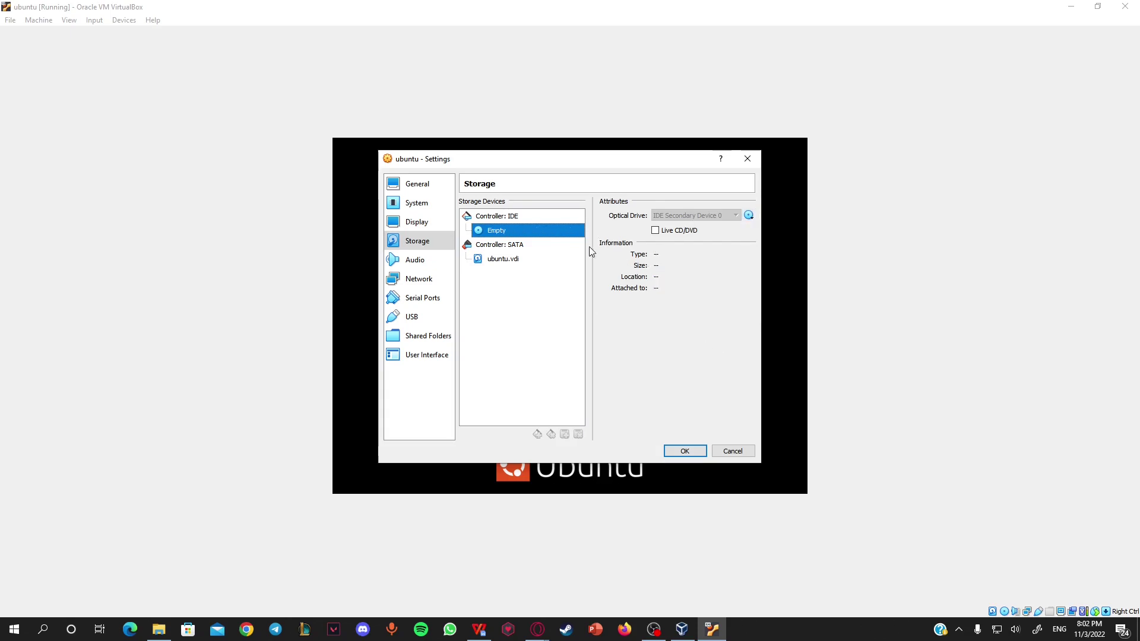
{"action": "left_click", "coordinate": [749, 216]}
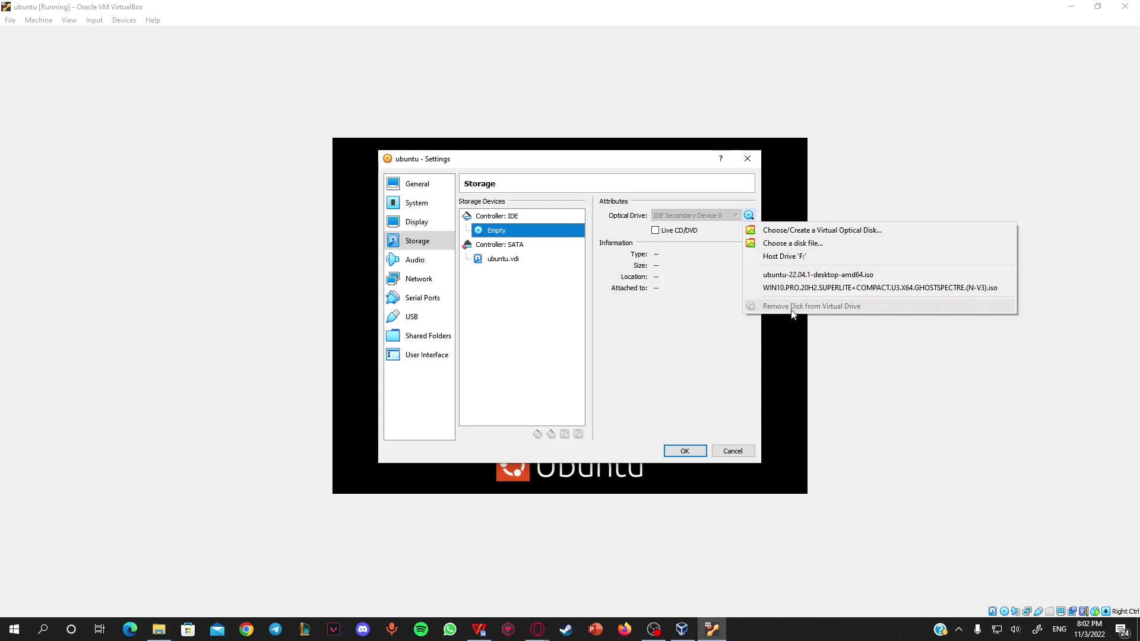
{"action": "left_click", "coordinate": [682, 452]}
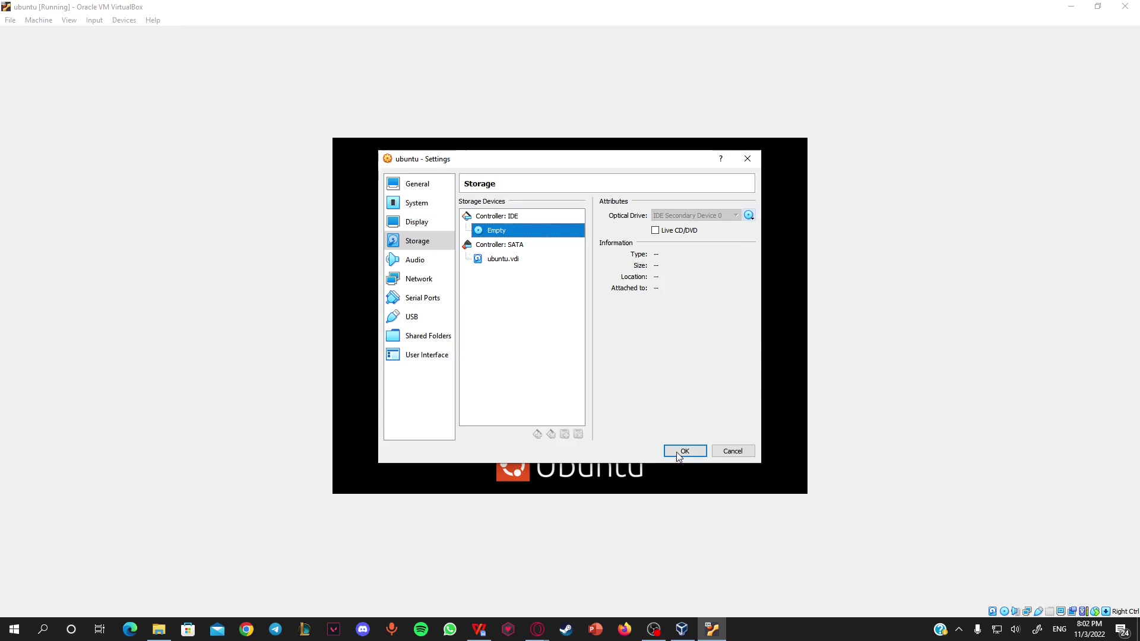
{"action": "left_click", "coordinate": [682, 452]}
Continue the restart into the installed Ubuntu, dismiss the pointer integration message, and log in by entering the user account's password
{"action": "key", "text": "Return"}
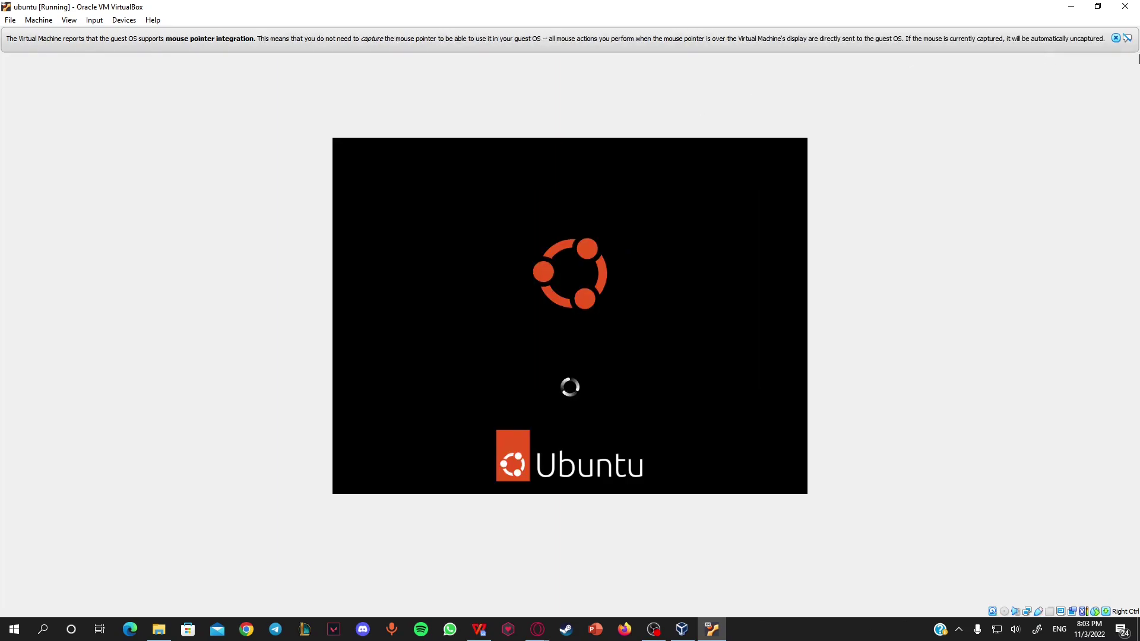
{"action": "left_click", "coordinate": [1116, 38]}
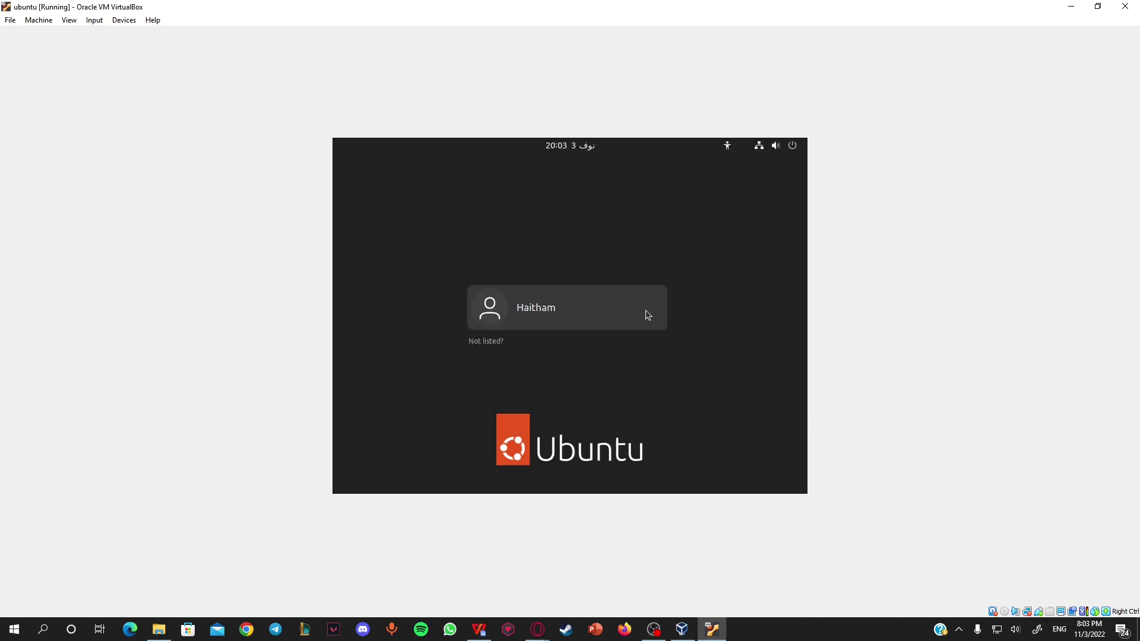
{"action": "left_click", "coordinate": [561, 304]}
{"action": "type", "text": "•"}
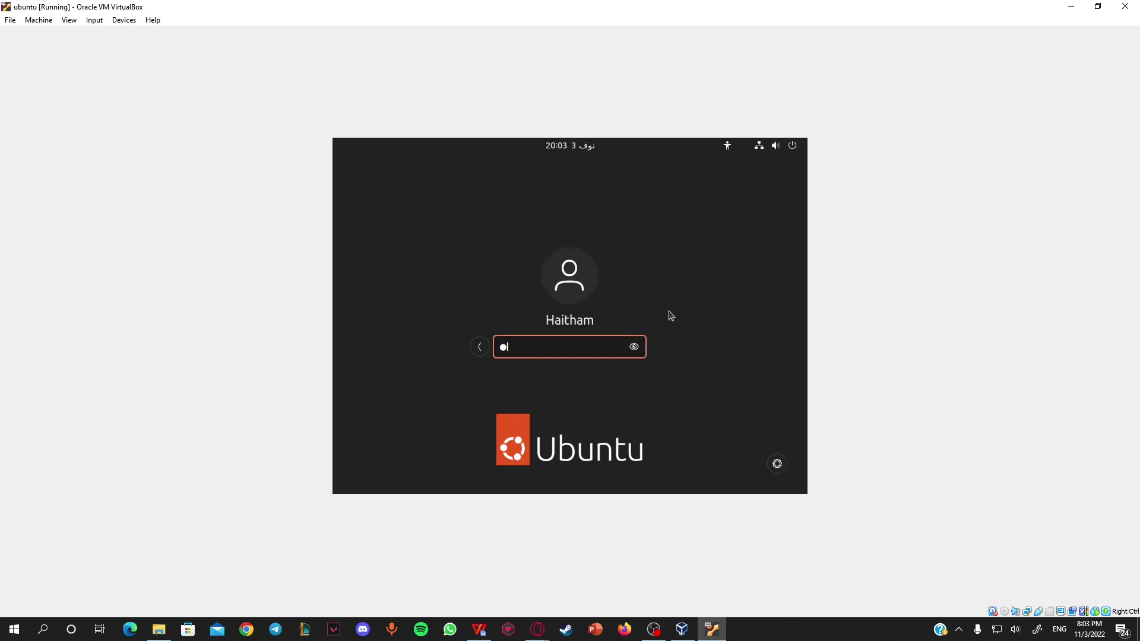
{"action": "key", "text": "Return"}
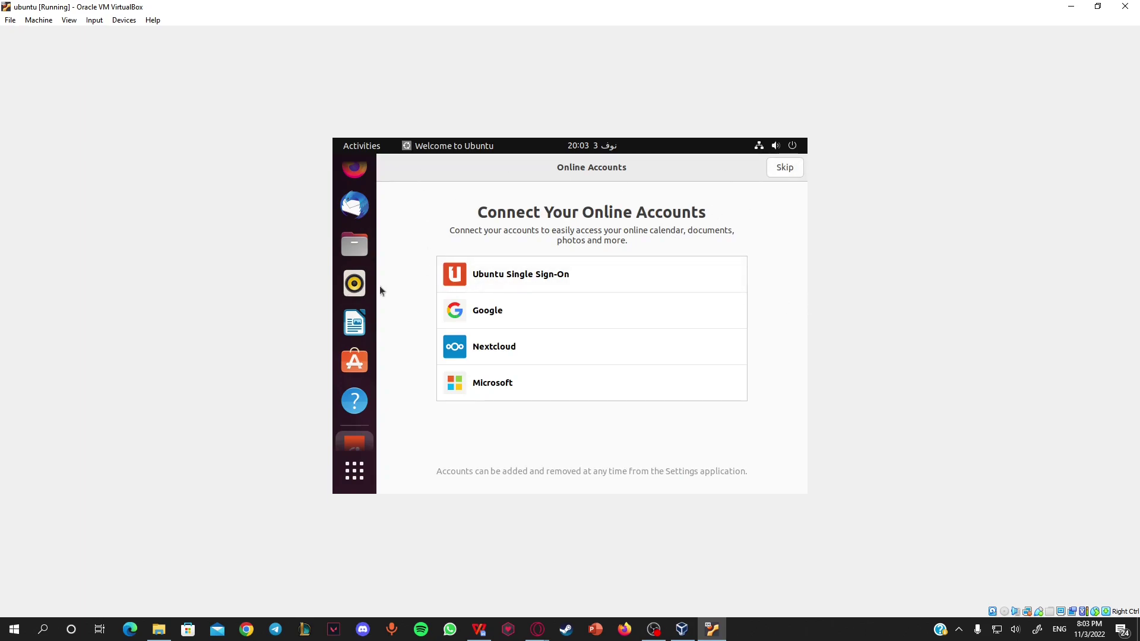
{"action": "scroll", "coordinate": [354, 323], "scroll_direction": "down", "scroll_amount": 2}
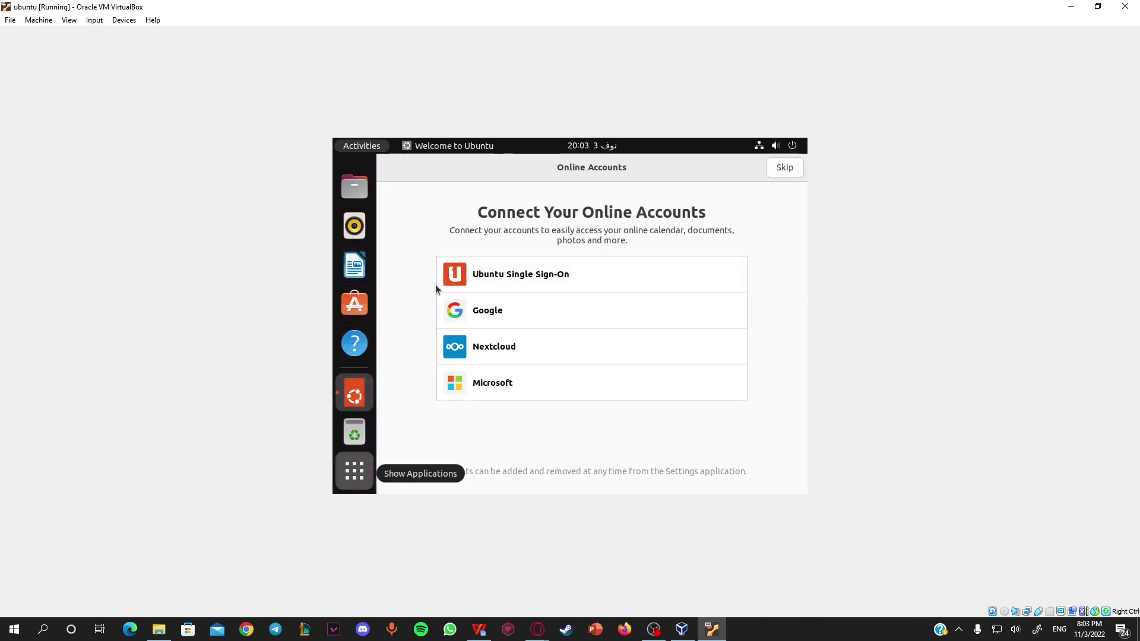
{"action": "key", "text": "super+a"}
{"action": "type", "text": "s"}
{"action": "key", "text": "BackSpace"}
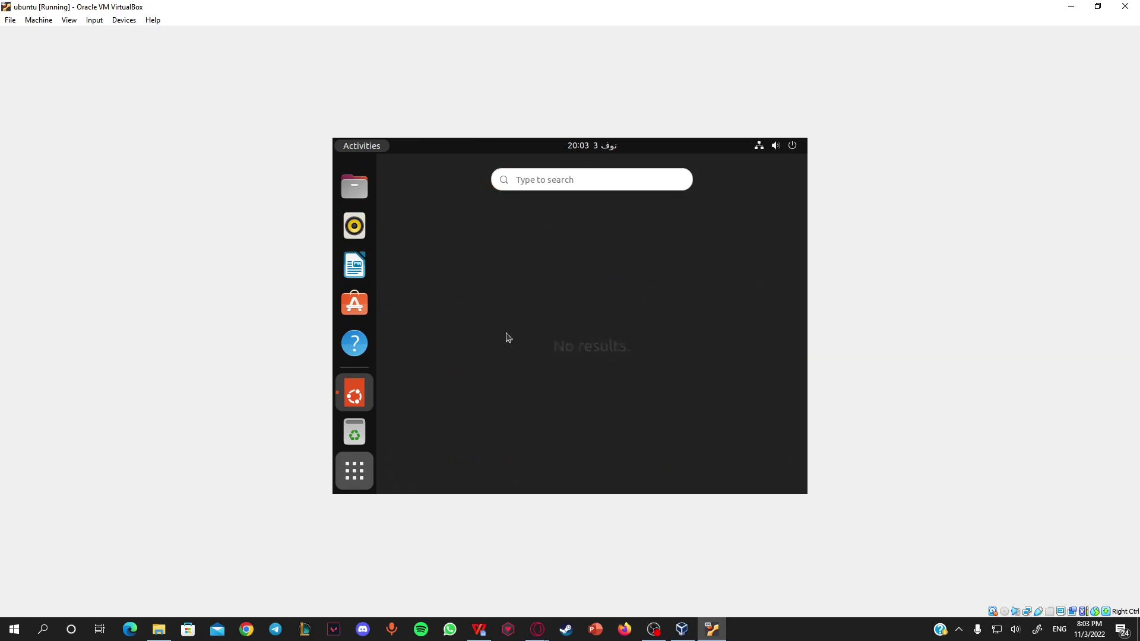
{"action": "key", "text": "Escape"}
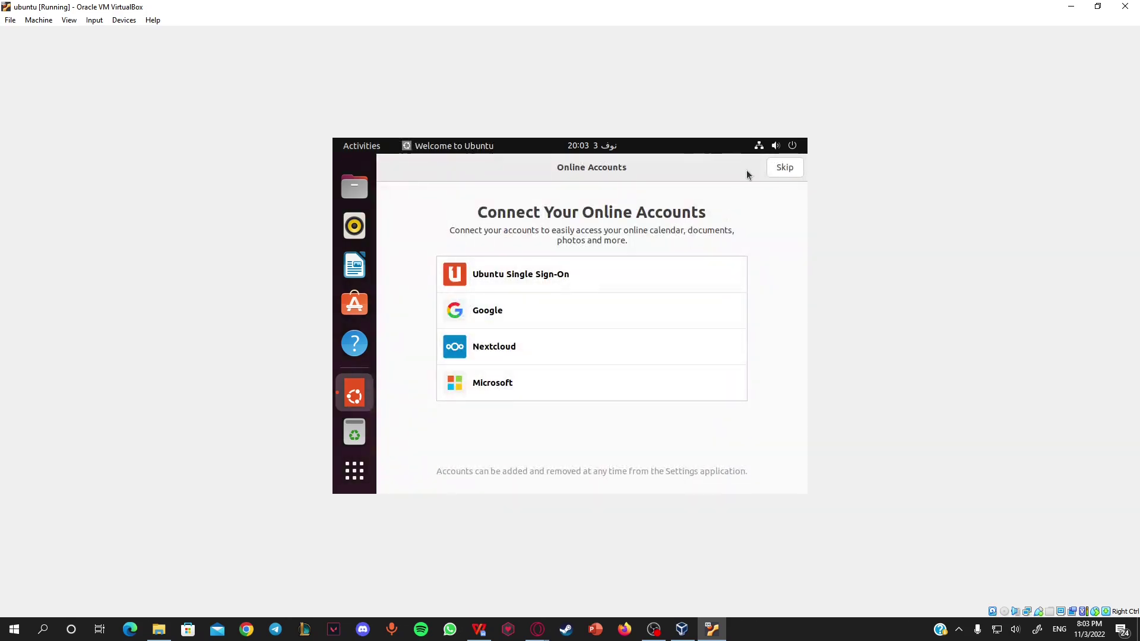
{"action": "left_click", "coordinate": [789, 147]}
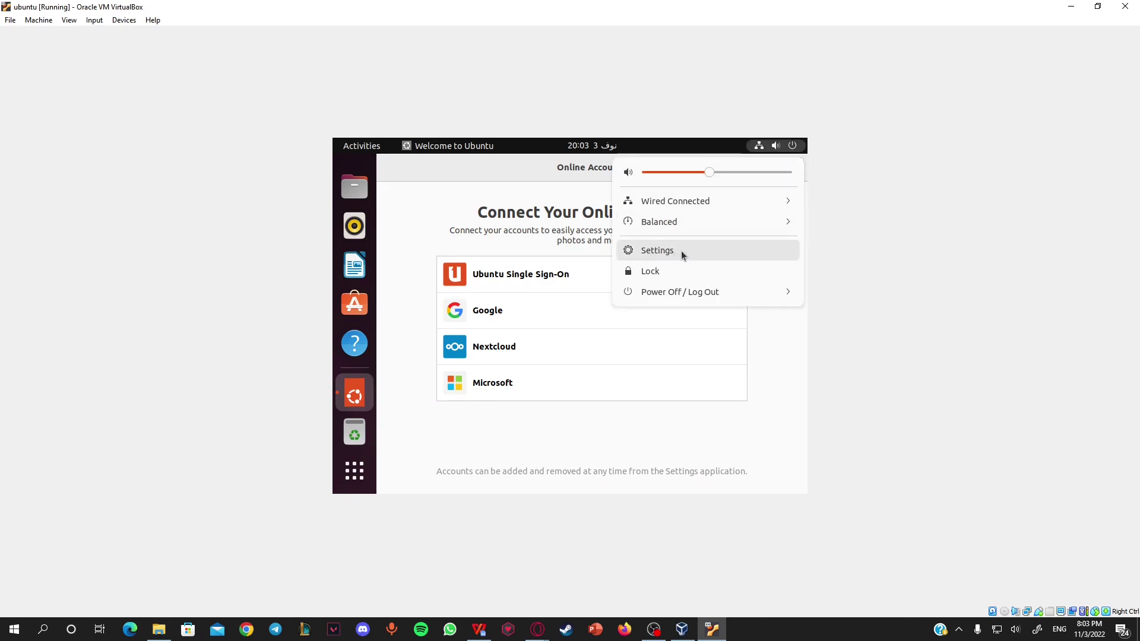
{"action": "left_click", "coordinate": [350, 487]}
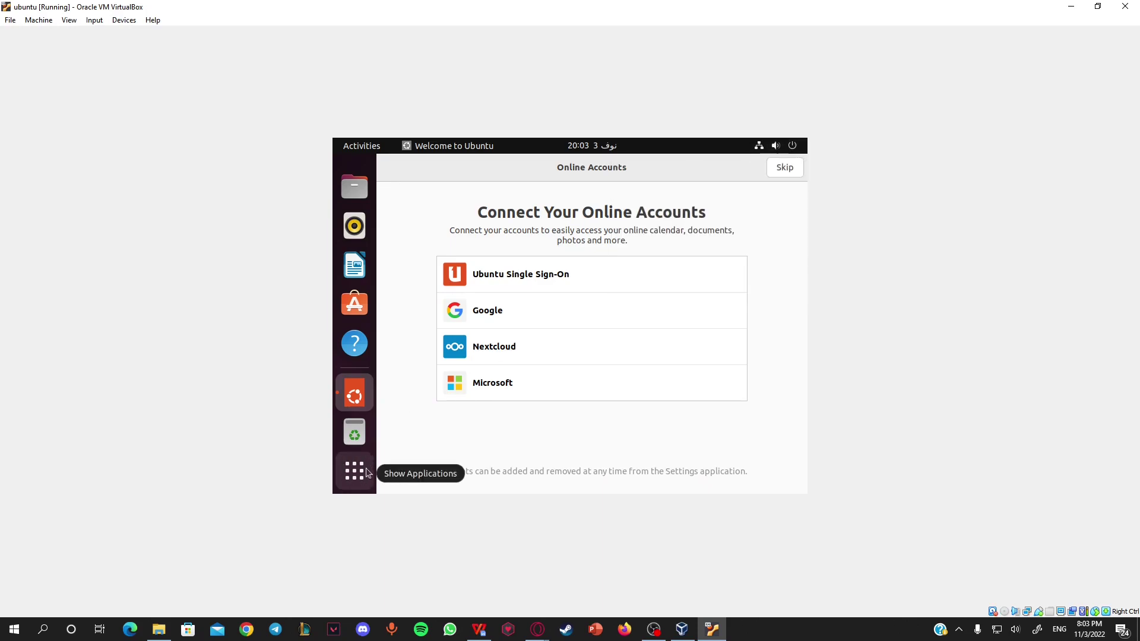
Search the Ubuntu applications for Settings and open it
{"action": "left_click", "coordinate": [360, 478]}
{"action": "type", "text": "sr"}
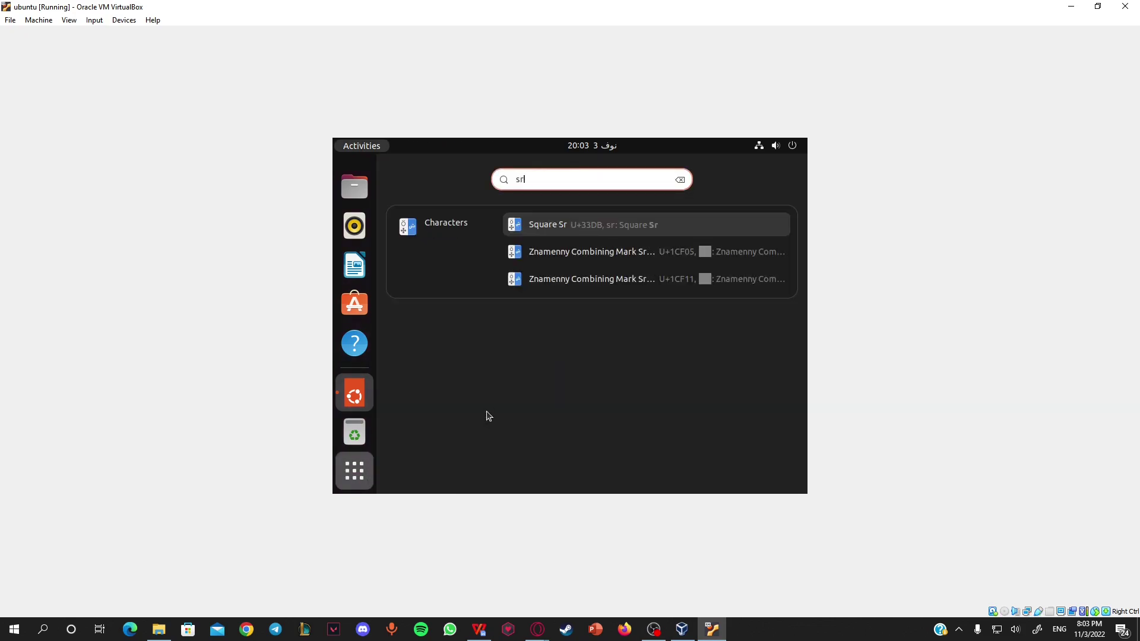
{"action": "key", "text": "BackSpace"}
{"action": "type", "text": "l"}
{"action": "key", "text": "BackSpace"}
{"action": "type", "text": "ettl"}
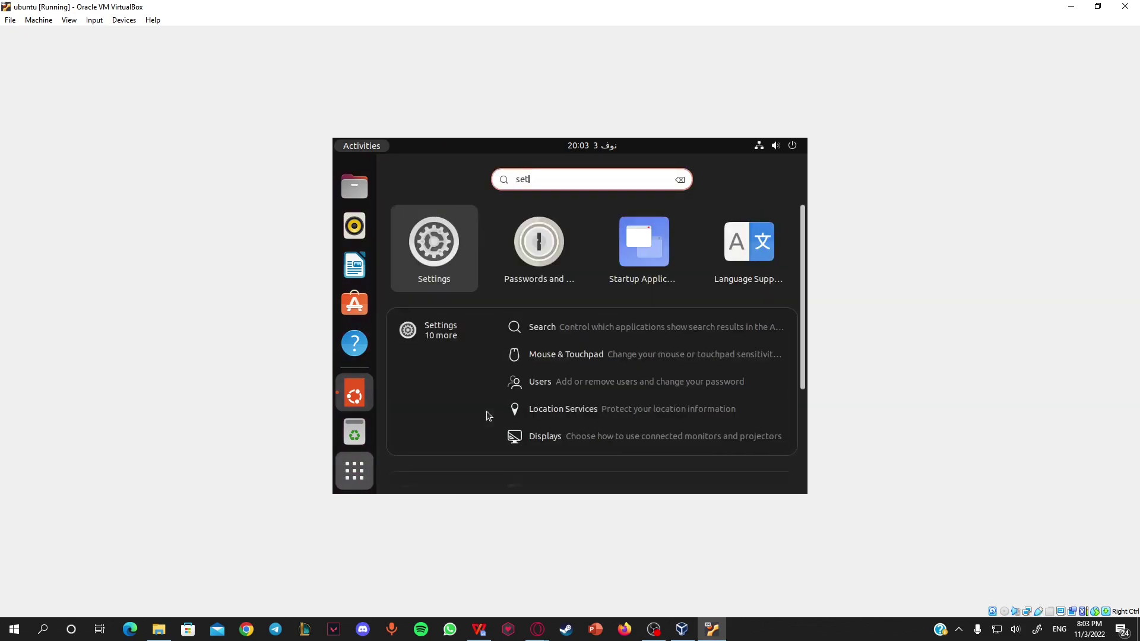
{"action": "left_click", "coordinate": [475, 245]}
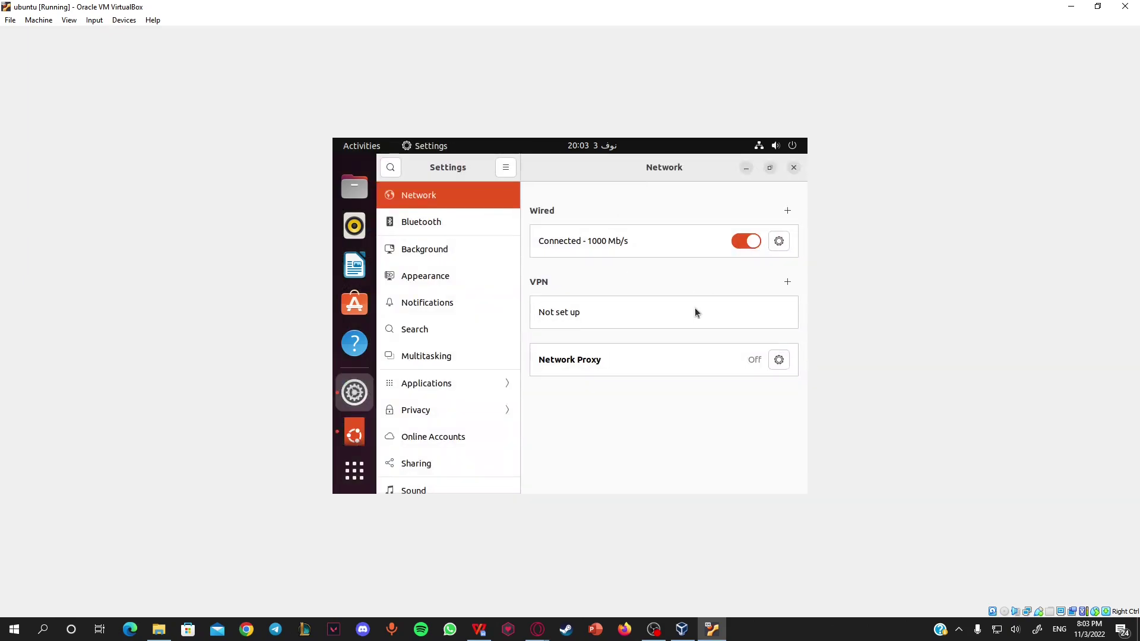
Set the display resolution to 1920 × 1080 (16:9) in Ubuntu's display settings, keep the change, and dismiss the notification
{"action": "scroll", "coordinate": [457, 279], "scroll_direction": "down", "scroll_amount": 10}
{"action": "scroll", "coordinate": [440, 243], "scroll_direction": "up", "scroll_amount": 10}
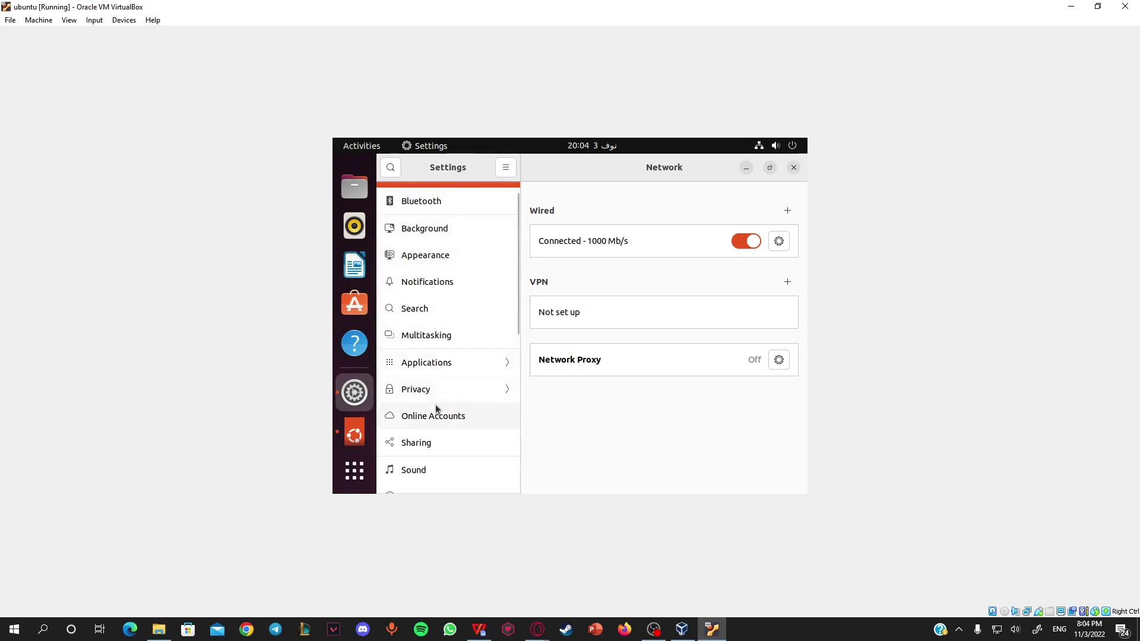
{"action": "scroll", "coordinate": [469, 410], "scroll_direction": "down", "scroll_amount": 5}
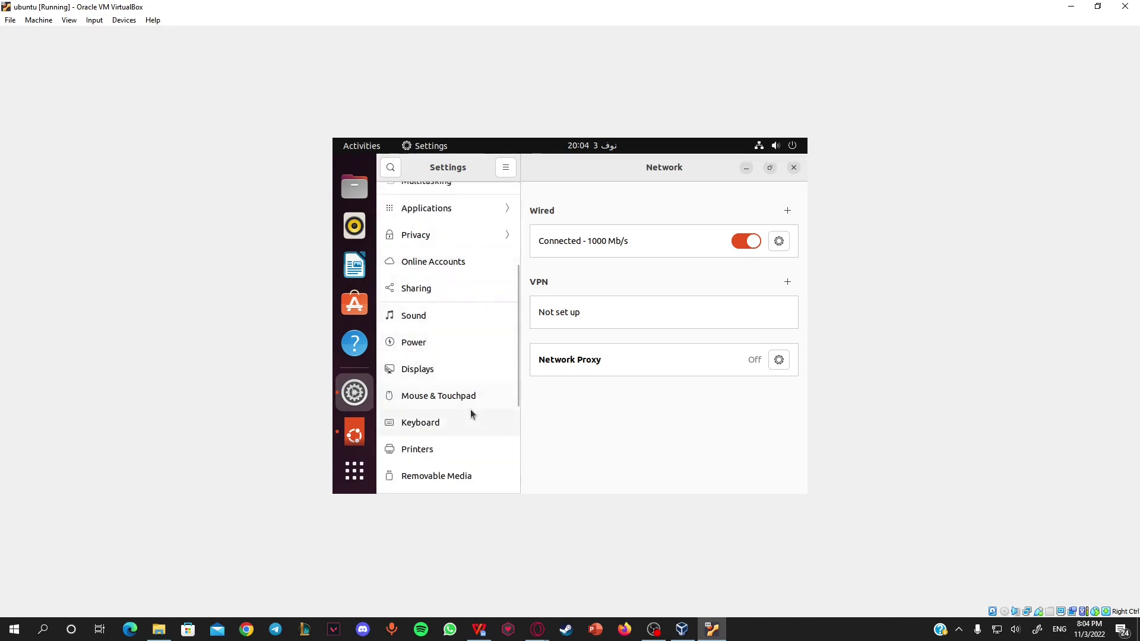
{"action": "left_click", "coordinate": [448, 376]}
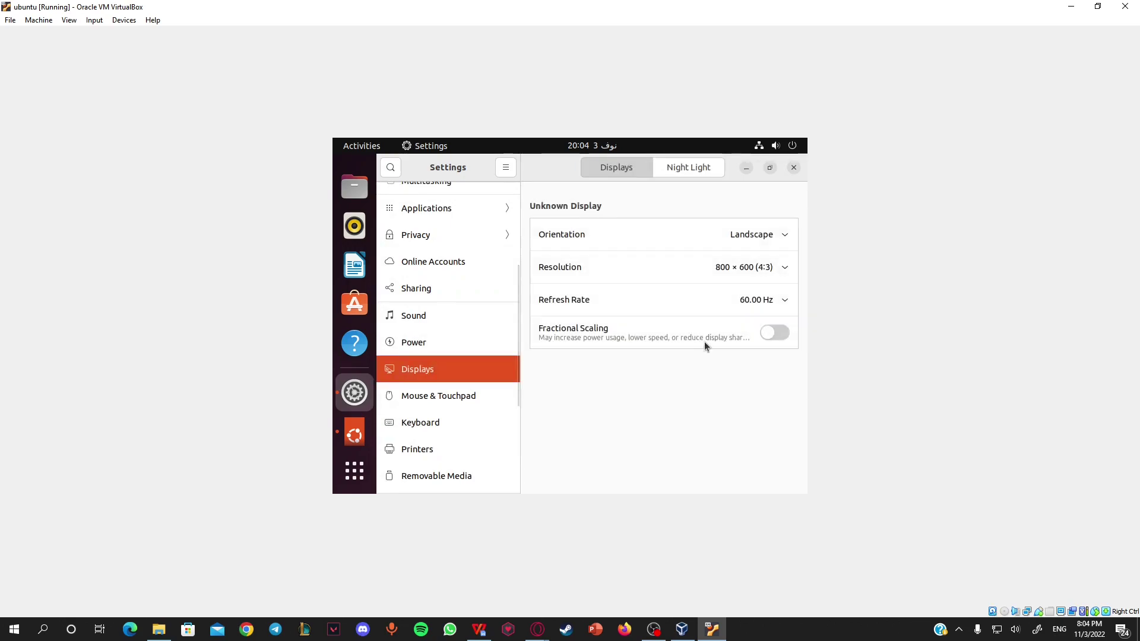
{"action": "left_click", "coordinate": [753, 274]}
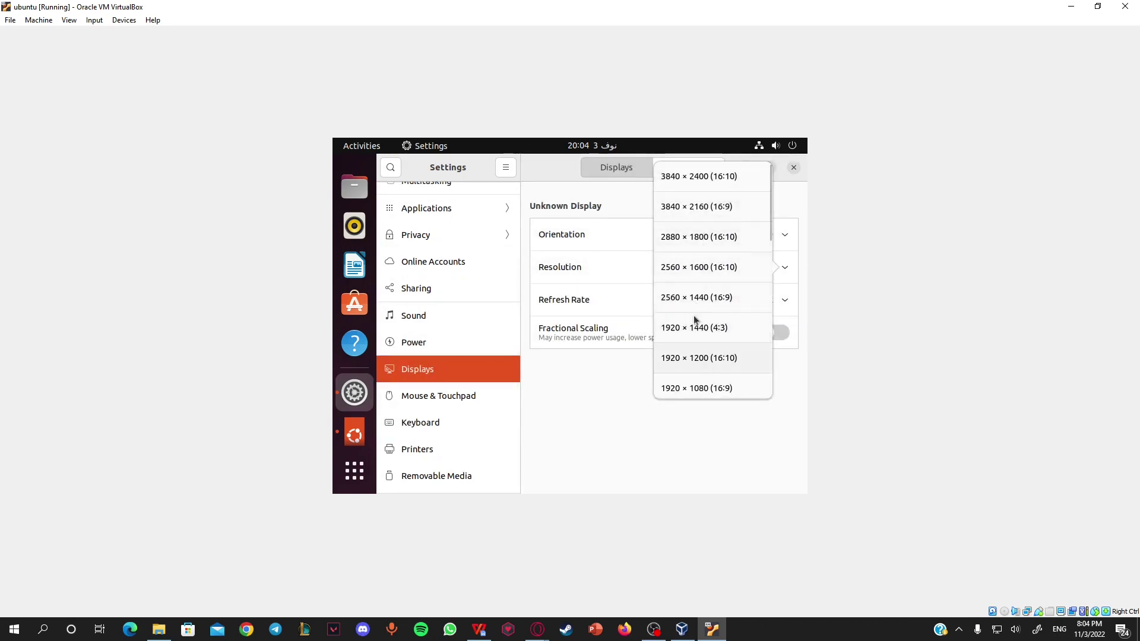
{"action": "left_click", "coordinate": [691, 389]}
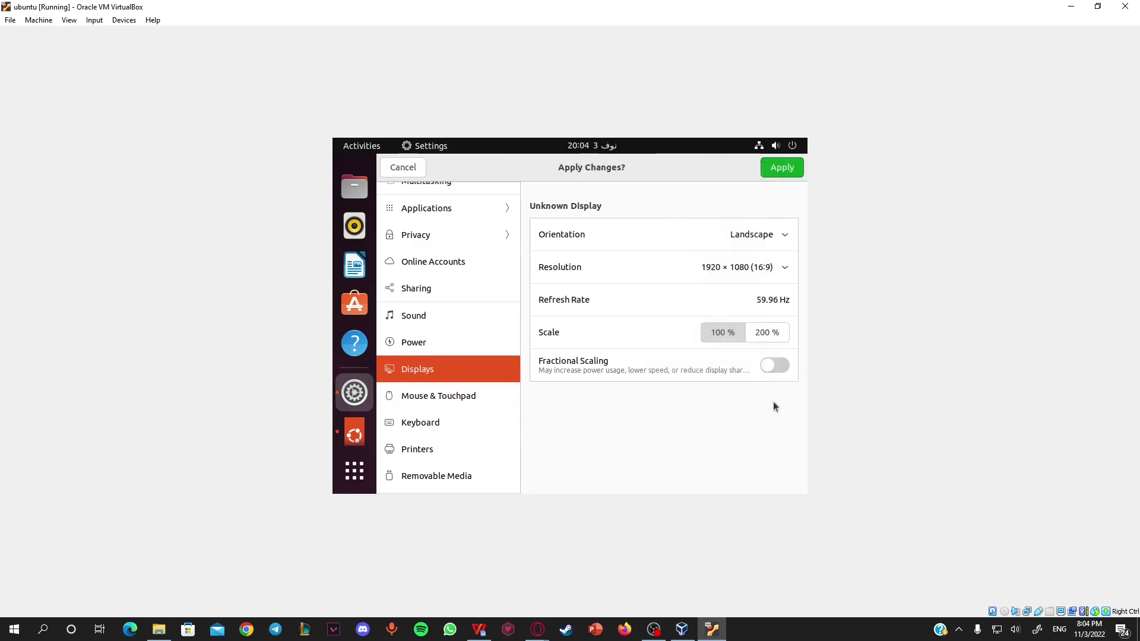
{"action": "left_click", "coordinate": [790, 171]}
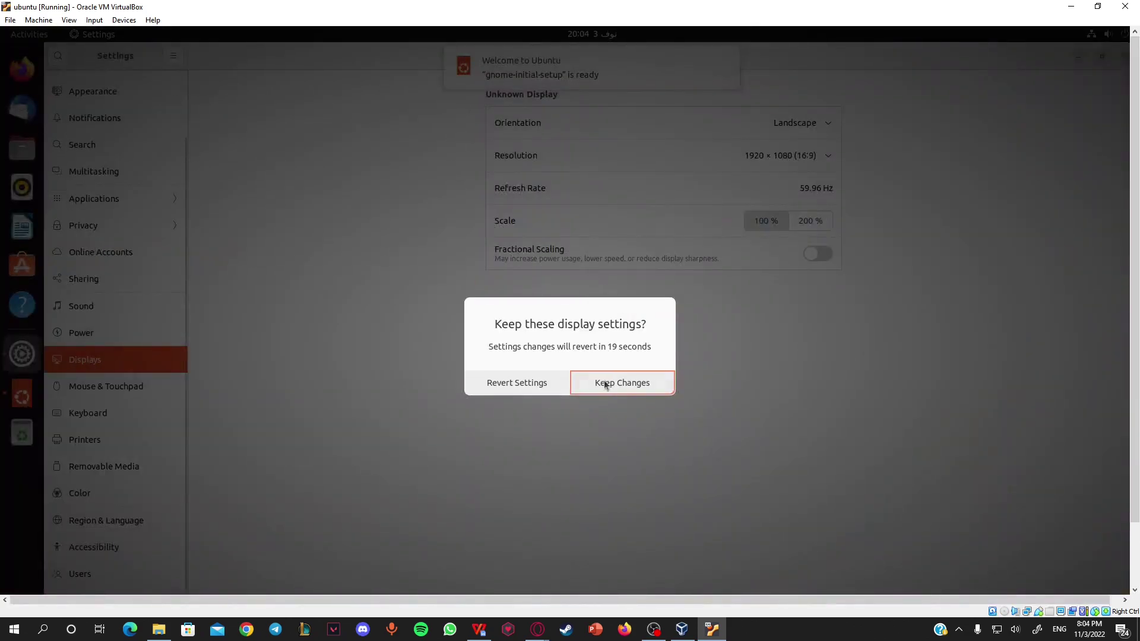
{"action": "left_click", "coordinate": [607, 385]}
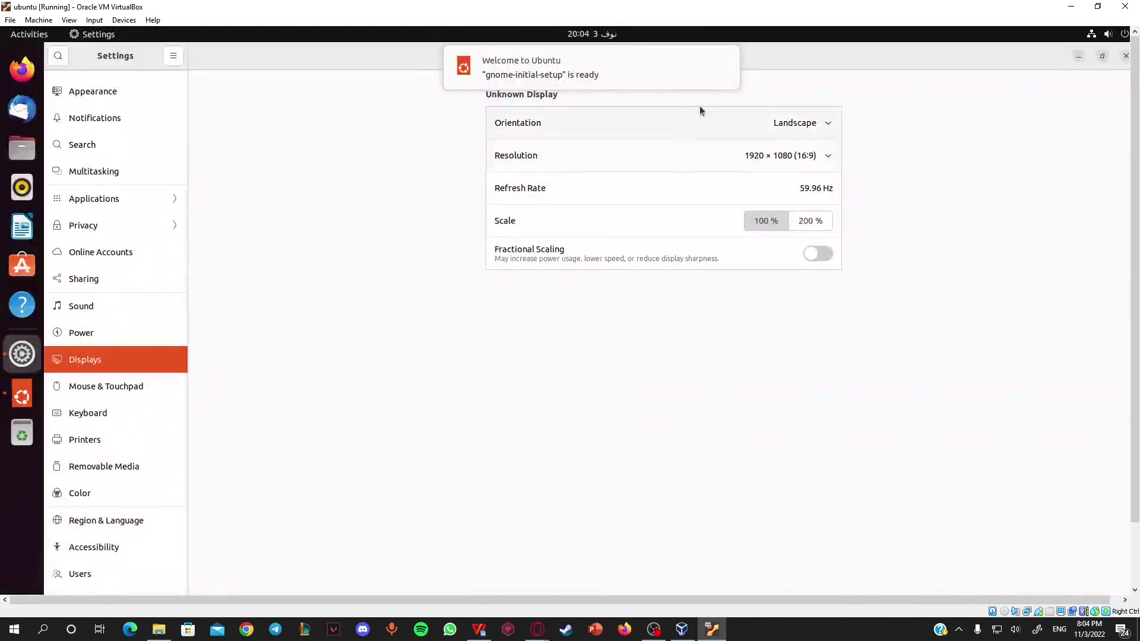
{"action": "left_click", "coordinate": [726, 59]}
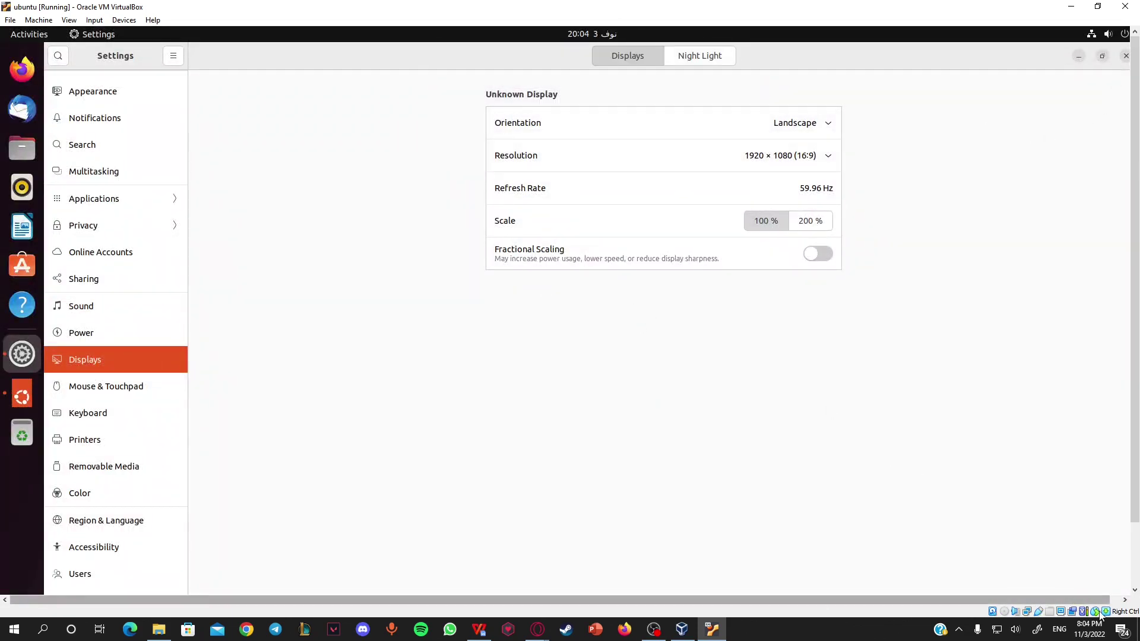
{"action": "left_click", "coordinate": [69, 18]}
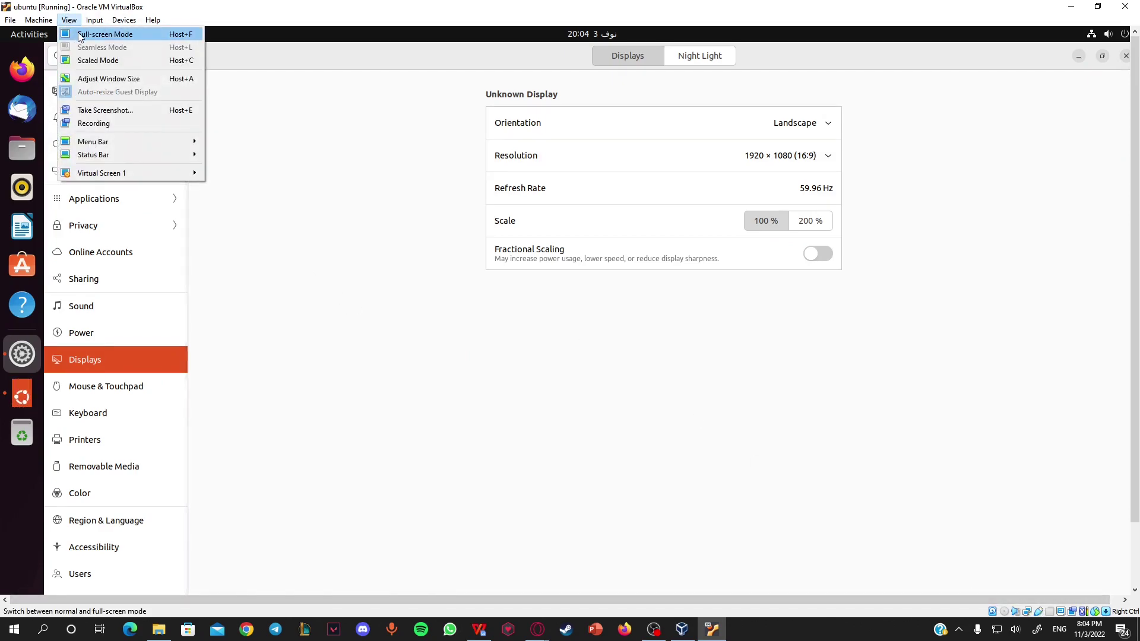
{"action": "left_click", "coordinate": [80, 34]}
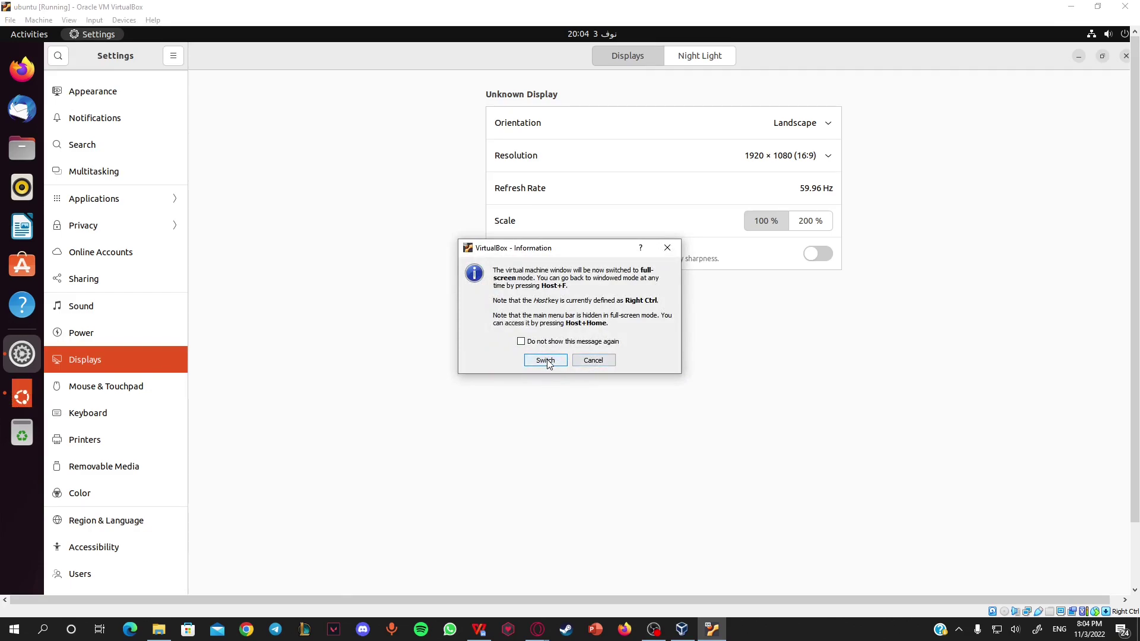
{"action": "left_click", "coordinate": [591, 360]}
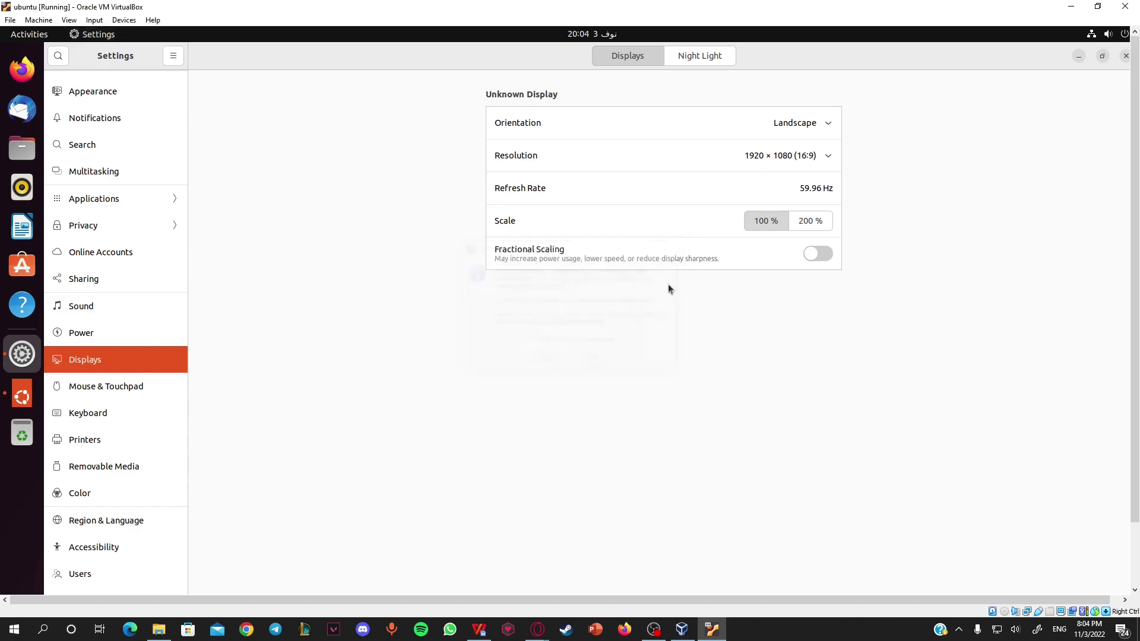
Close Settings and finish the welcome setup without online accounts, Livepatch or location services, moving the Home icon to the upper part of the desktop
{"action": "left_click", "coordinate": [1126, 56]}
{"action": "left_click", "coordinate": [656, 68]}
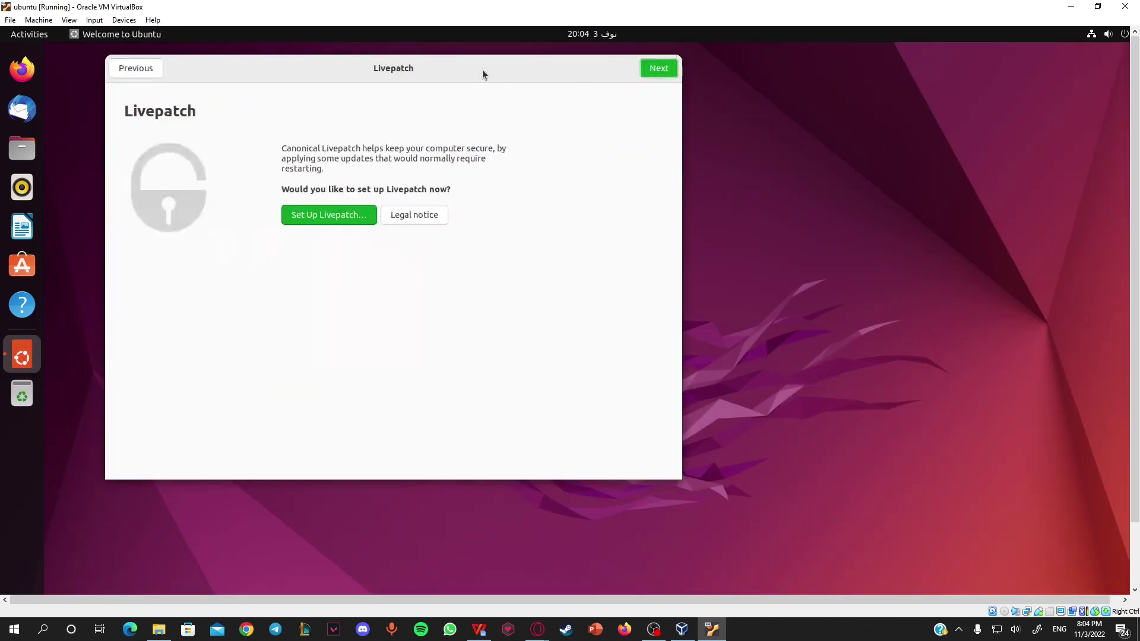
{"action": "left_click", "coordinate": [655, 69]}
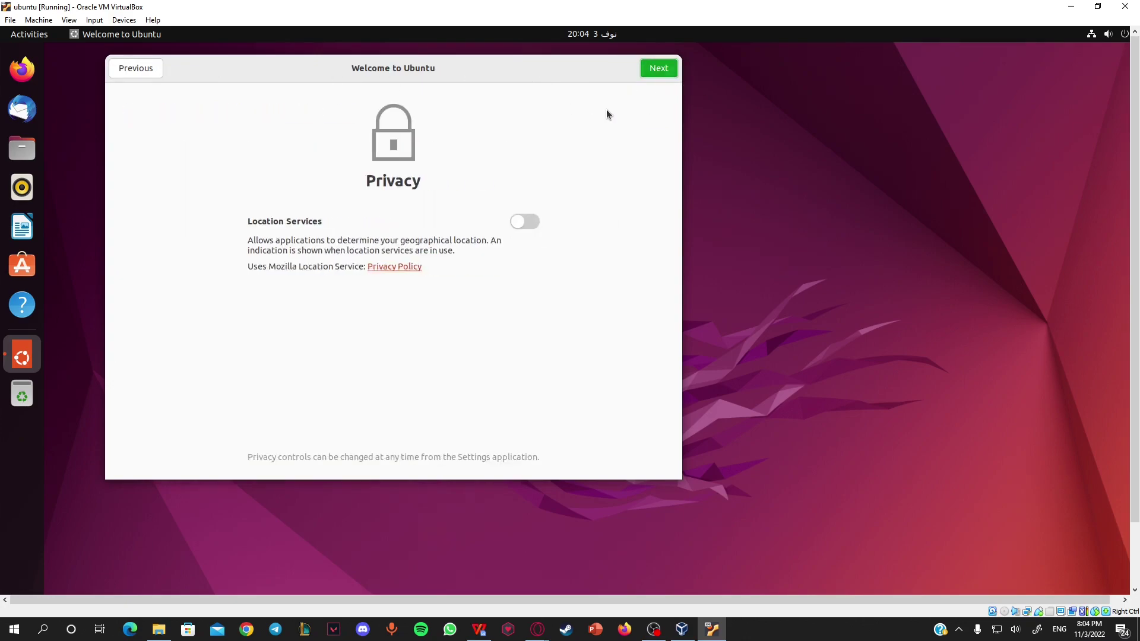
{"action": "left_click", "coordinate": [658, 68]}
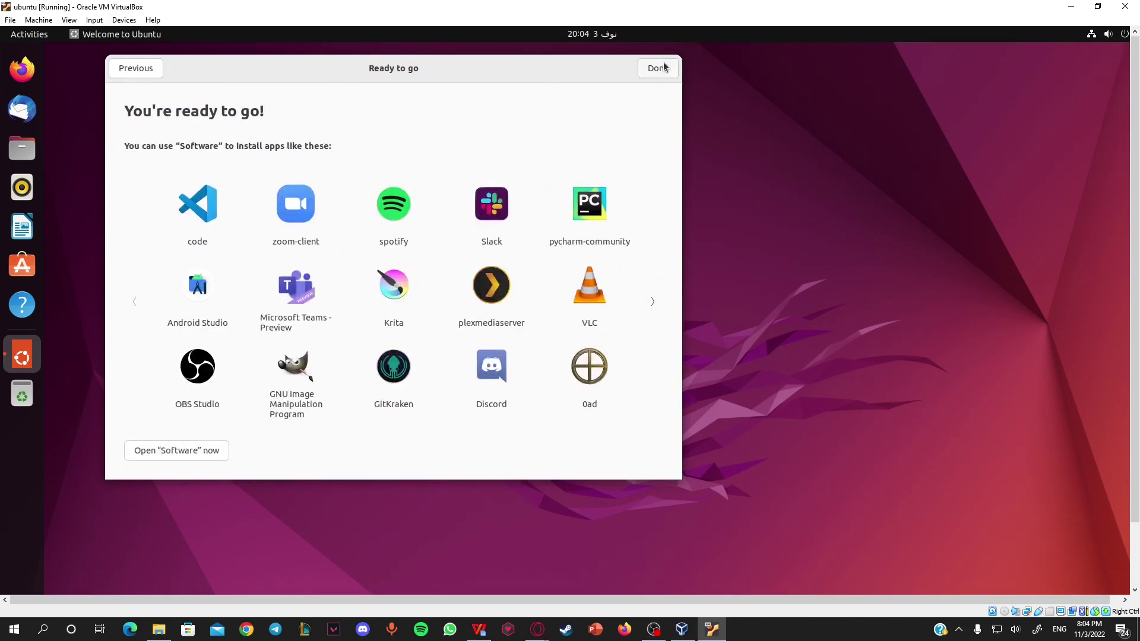
{"action": "left_click", "coordinate": [663, 68]}
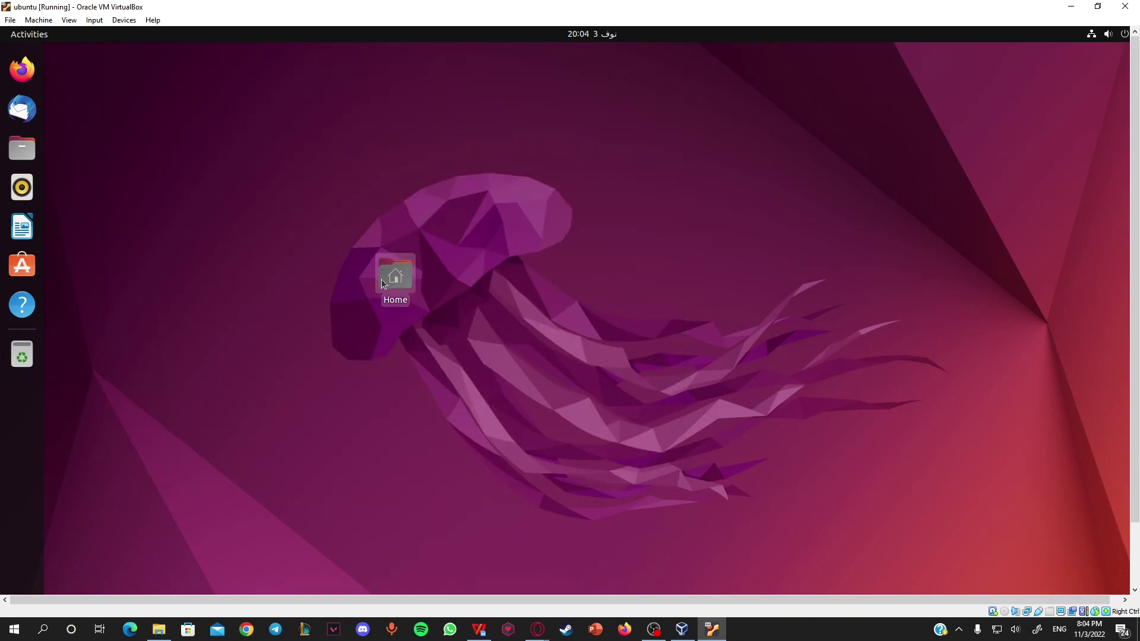
{"action": "left_click_drag", "start_coordinate": [392, 280], "coordinate": [269, 73]}
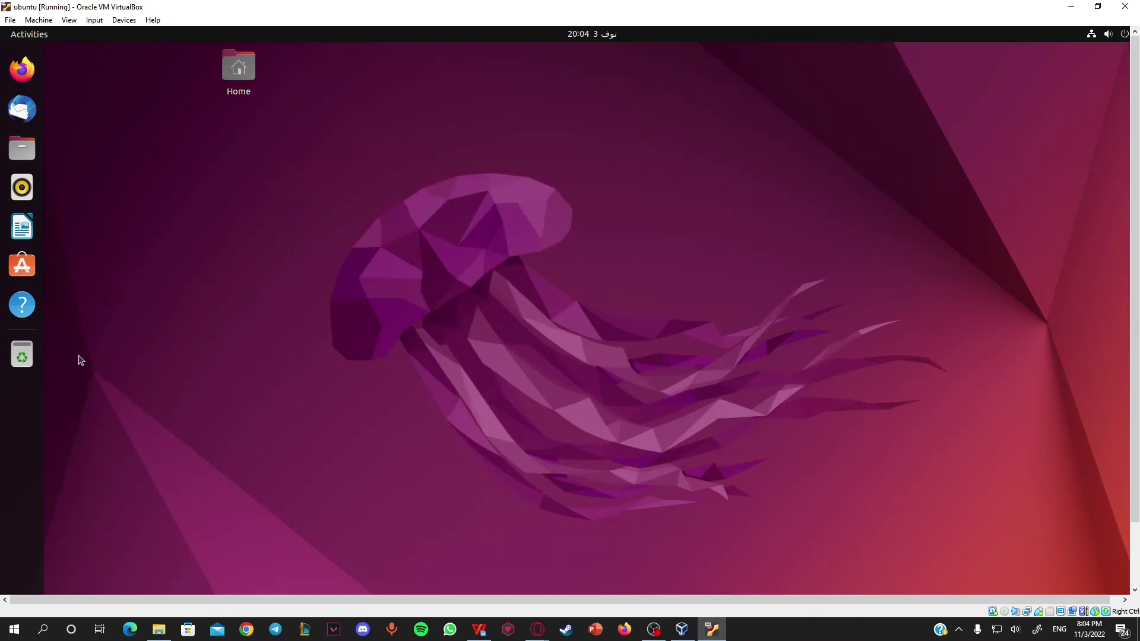
{"action": "left_click", "coordinate": [69, 19]}
{"action": "left_click", "coordinate": [95, 34]}
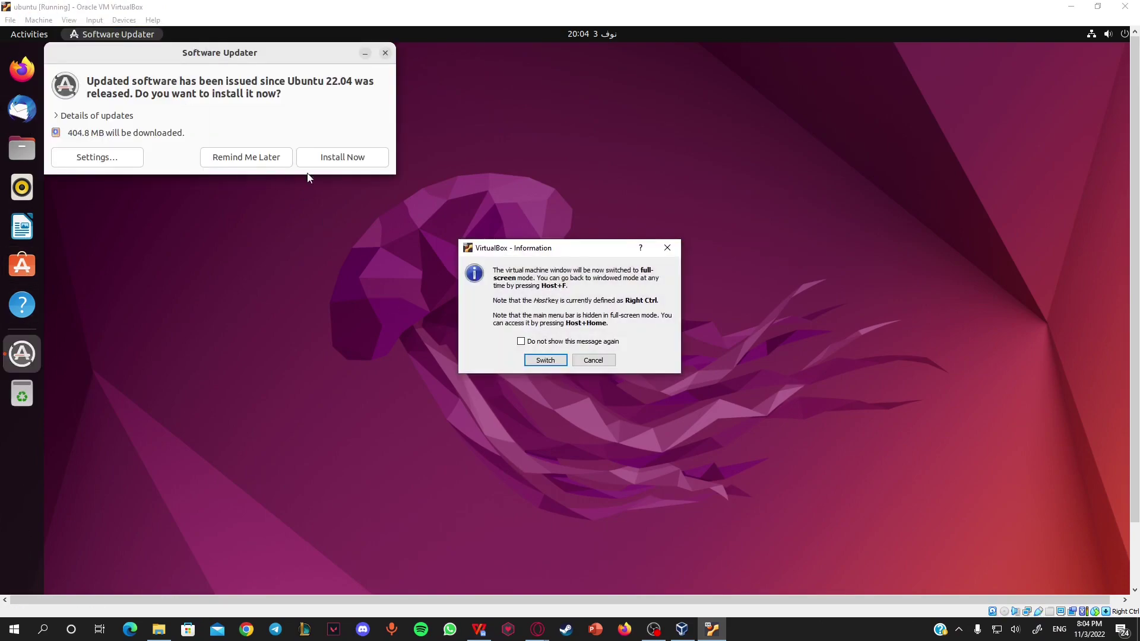
{"action": "left_click", "coordinate": [580, 361]}
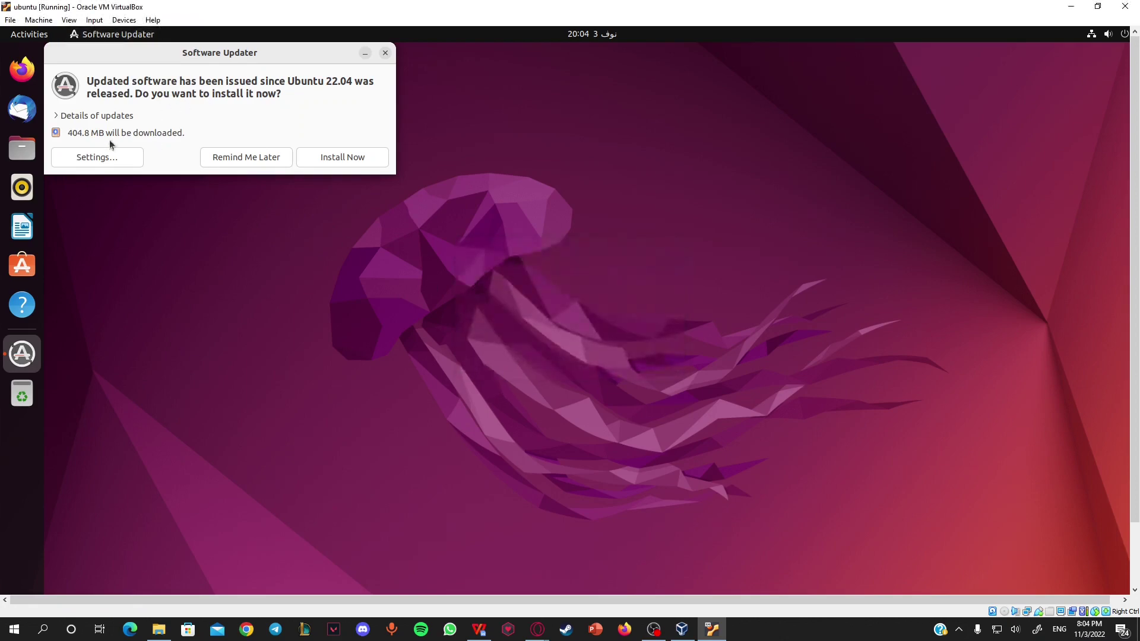
Review the update details in Software Updater and postpone the installation with a later reminder
{"action": "left_click", "coordinate": [93, 119]}
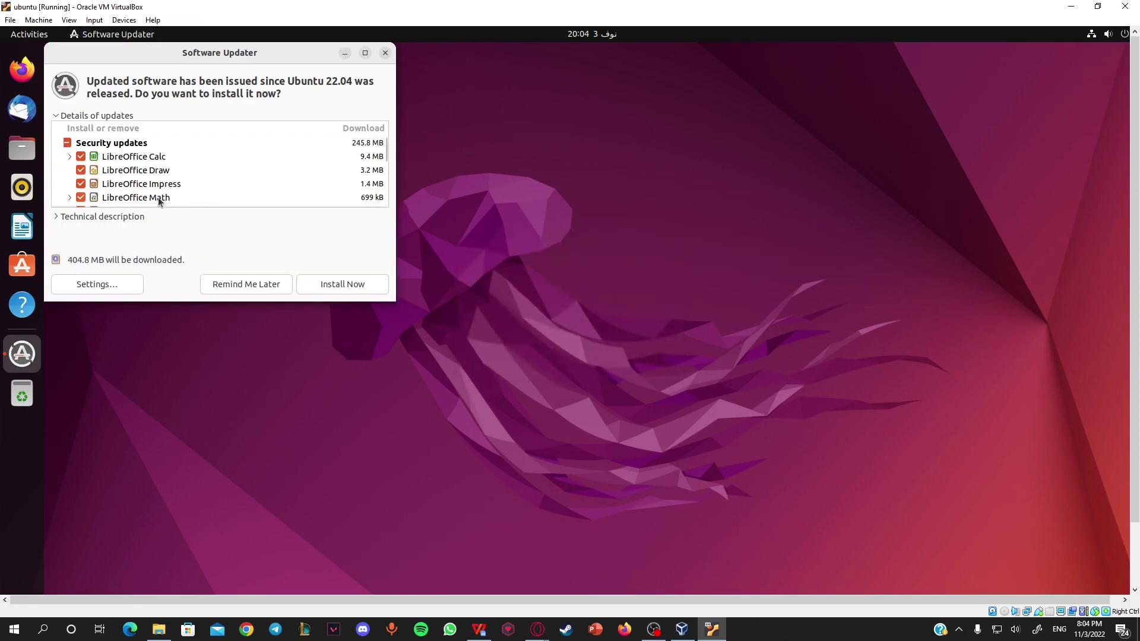
{"action": "scroll", "coordinate": [125, 156], "scroll_direction": "down", "scroll_amount": 3}
{"action": "scroll", "coordinate": [126, 156], "scroll_direction": "down", "scroll_amount": 3}
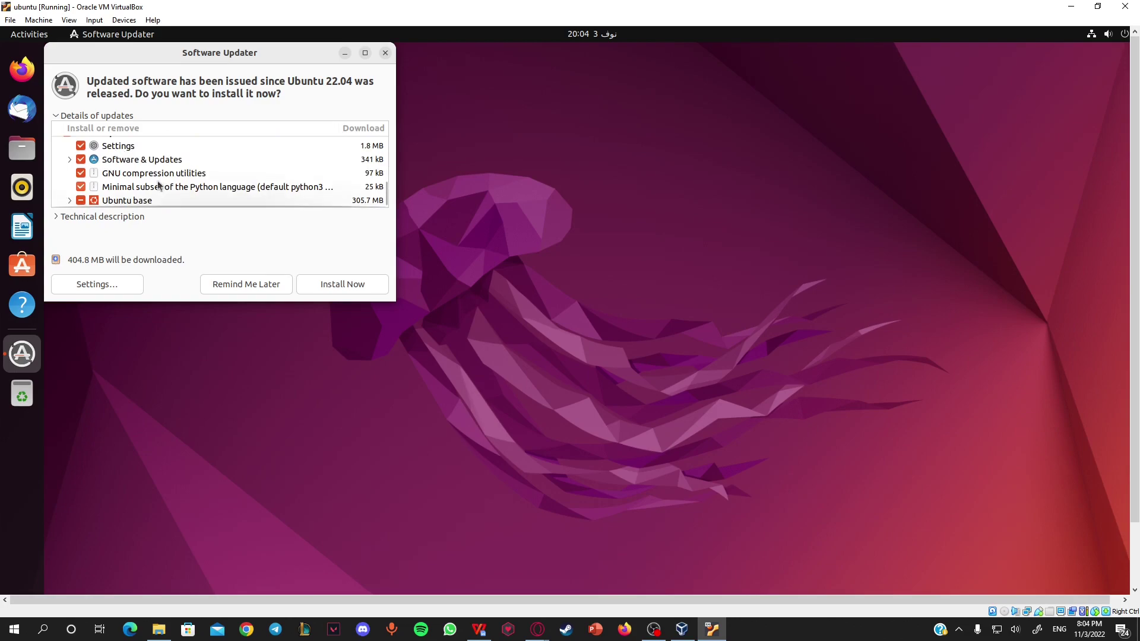
{"action": "scroll", "coordinate": [202, 181], "scroll_direction": "up", "scroll_amount": 10}
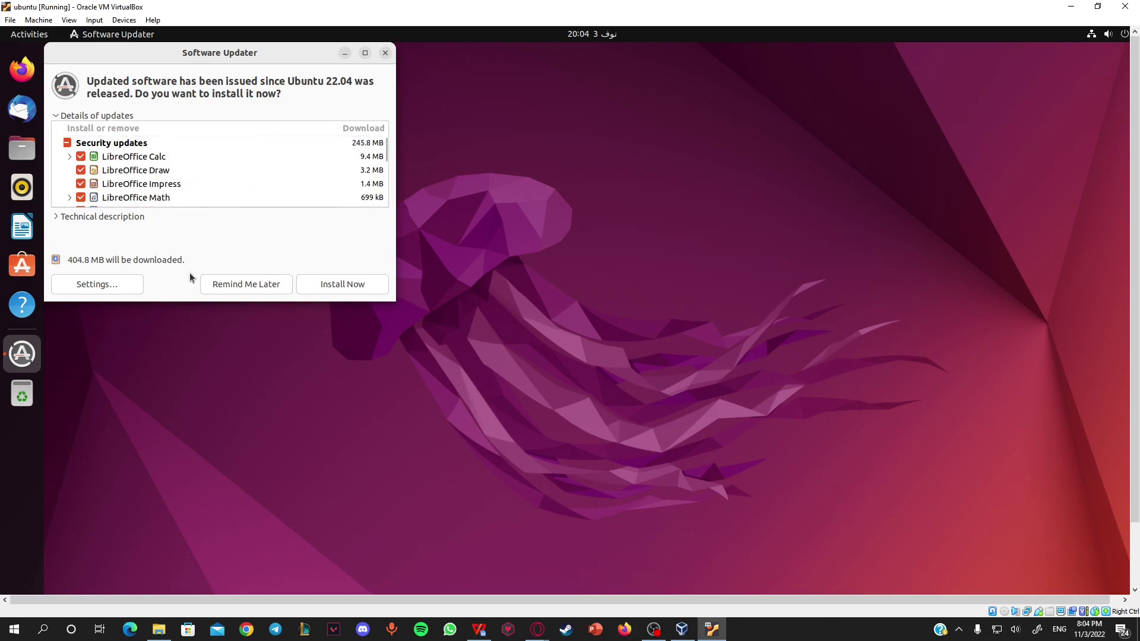
{"action": "left_click", "coordinate": [228, 283]}
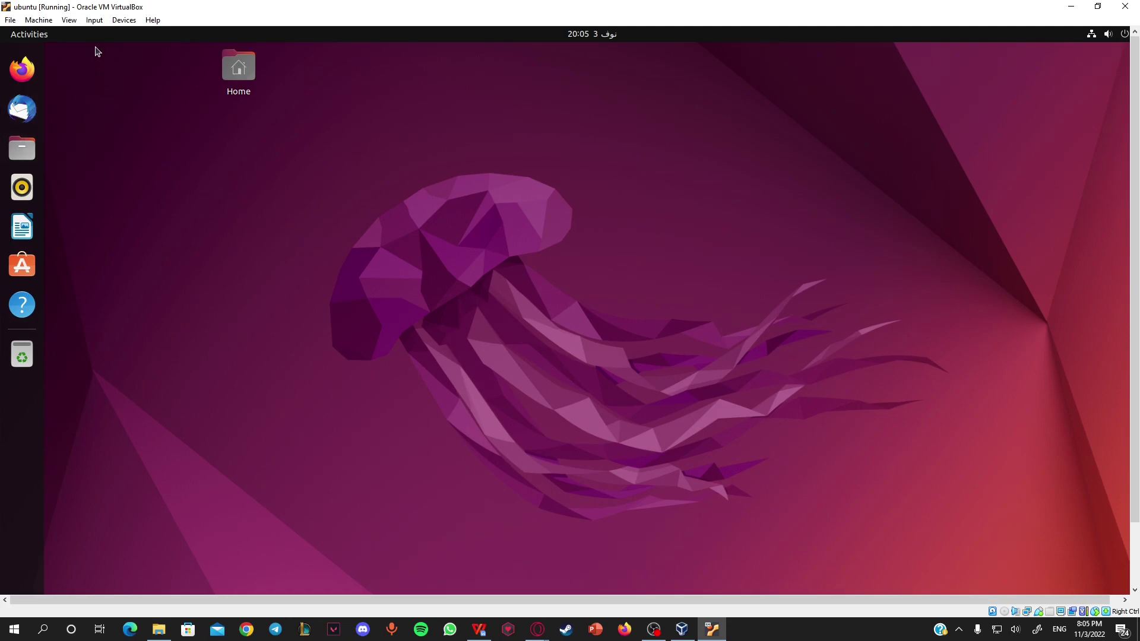
Open the Home folder, view the Computer root folders under Other Locations, and close the file manager
{"action": "double_click", "coordinate": [238, 69]}
{"action": "left_click", "coordinate": [98, 290]}
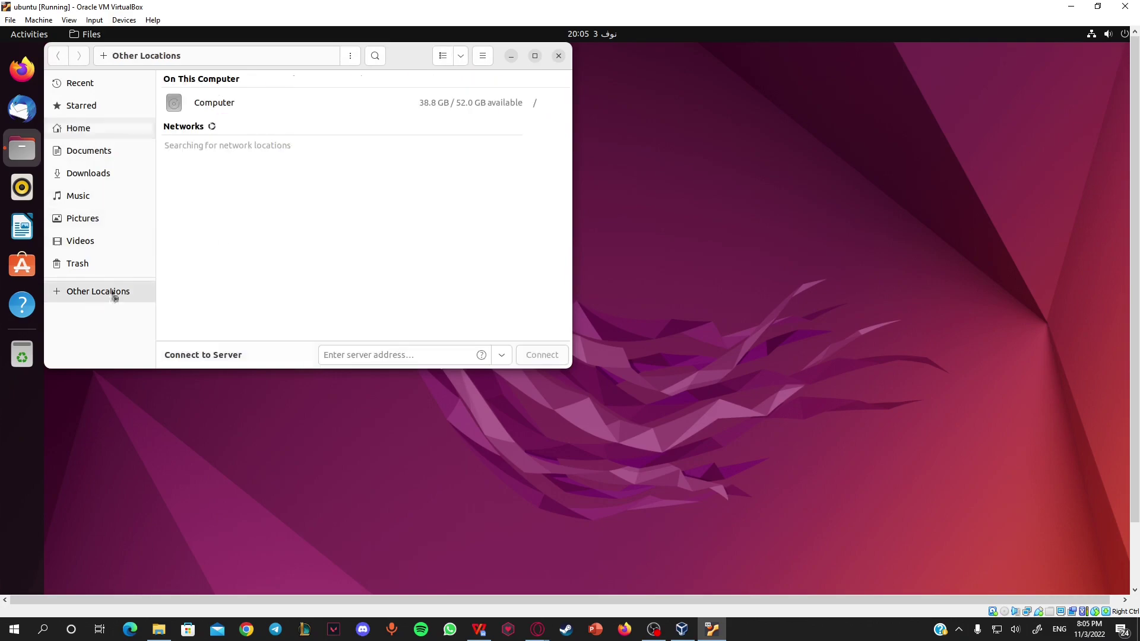
{"action": "left_click", "coordinate": [227, 108]}
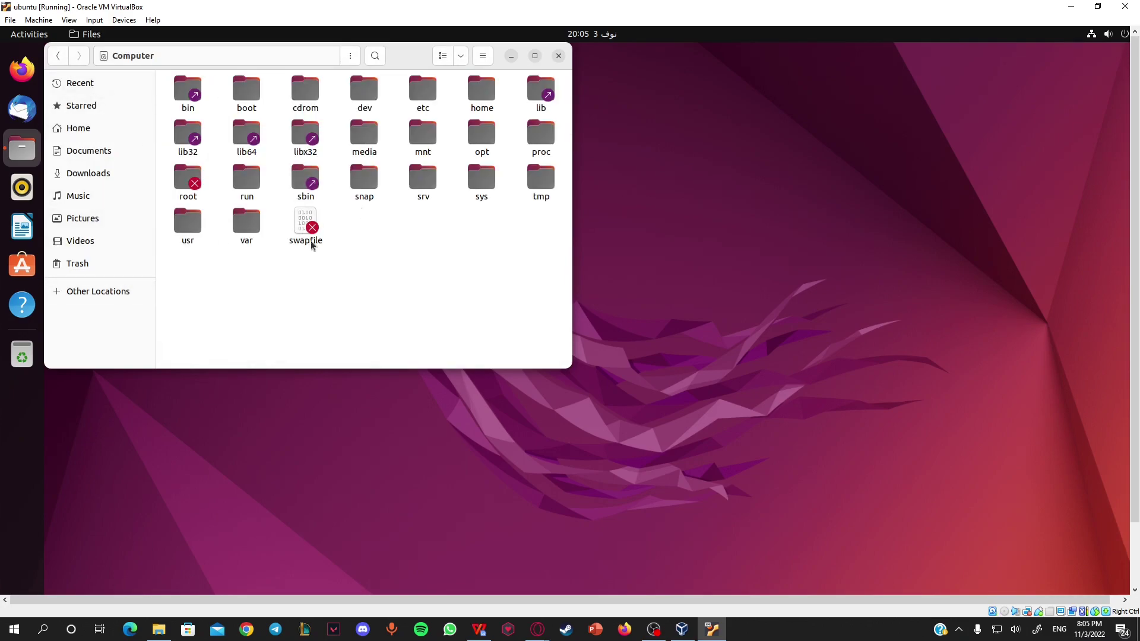
{"action": "left_click_drag", "start_coordinate": [569, 279], "coordinate": [164, 65]}
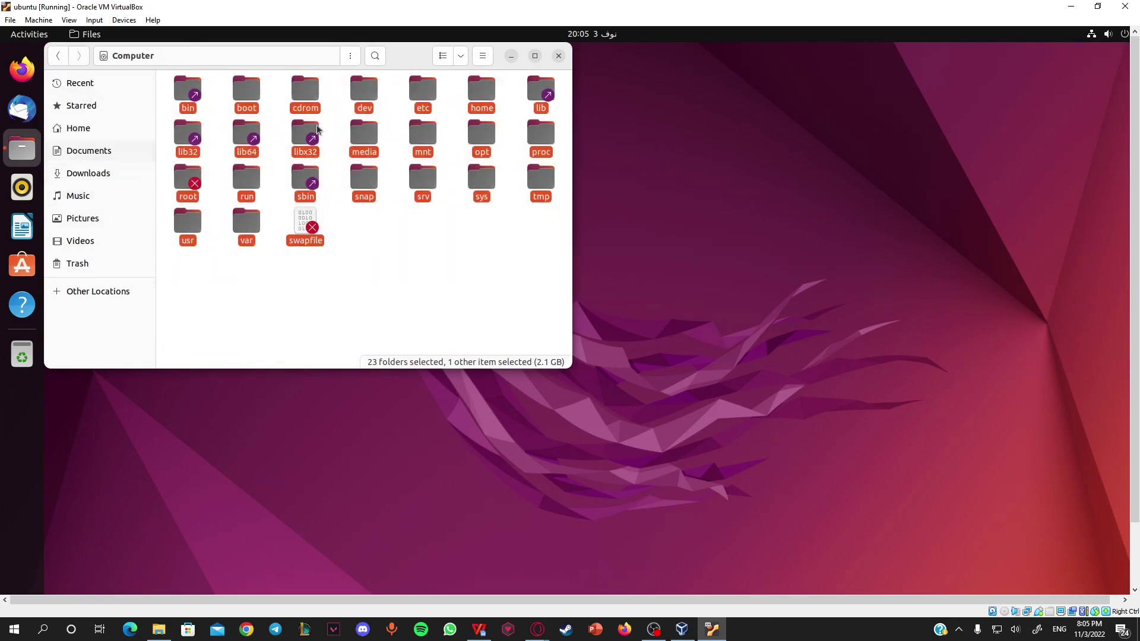
{"action": "left_click", "coordinate": [559, 55]}
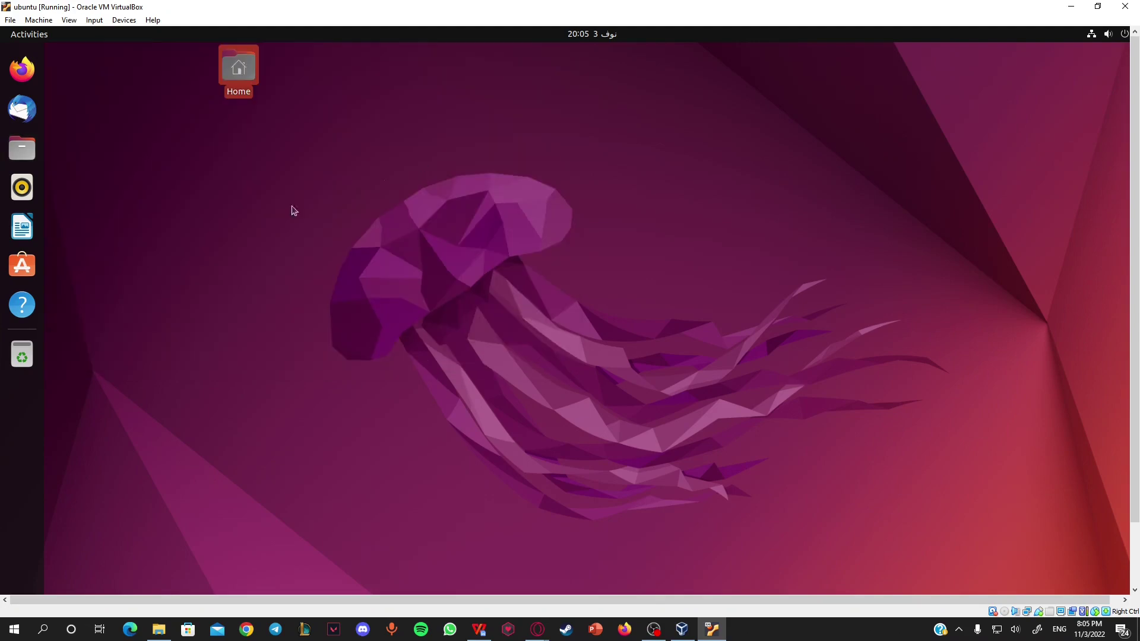
Launch Ubuntu Software and reposition its window near the middle of the desktop, clear of the Home icon
{"action": "left_click", "coordinate": [22, 266]}
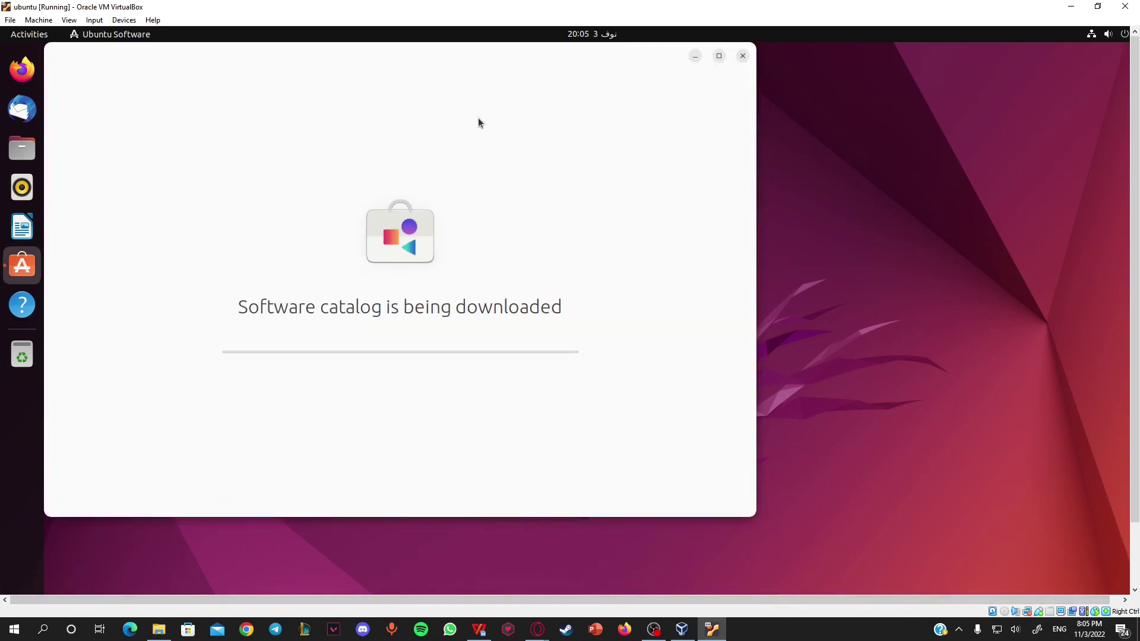
{"action": "left_click_drag", "start_coordinate": [428, 60], "coordinate": [676, 83]}
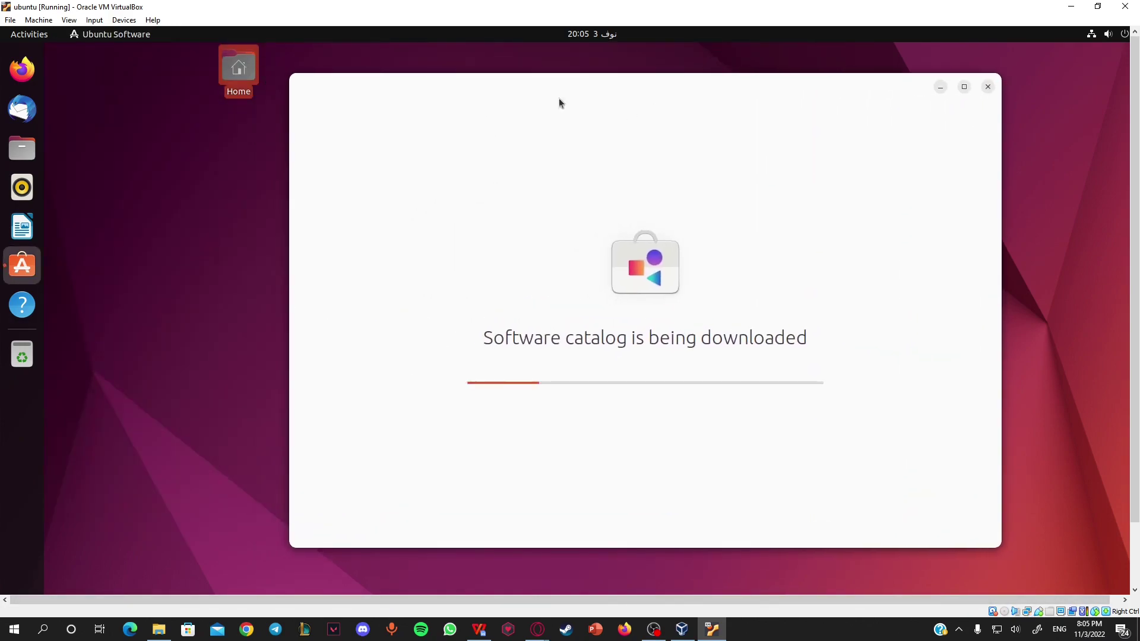
{"action": "left_click_drag", "start_coordinate": [531, 91], "coordinate": [537, 70]}
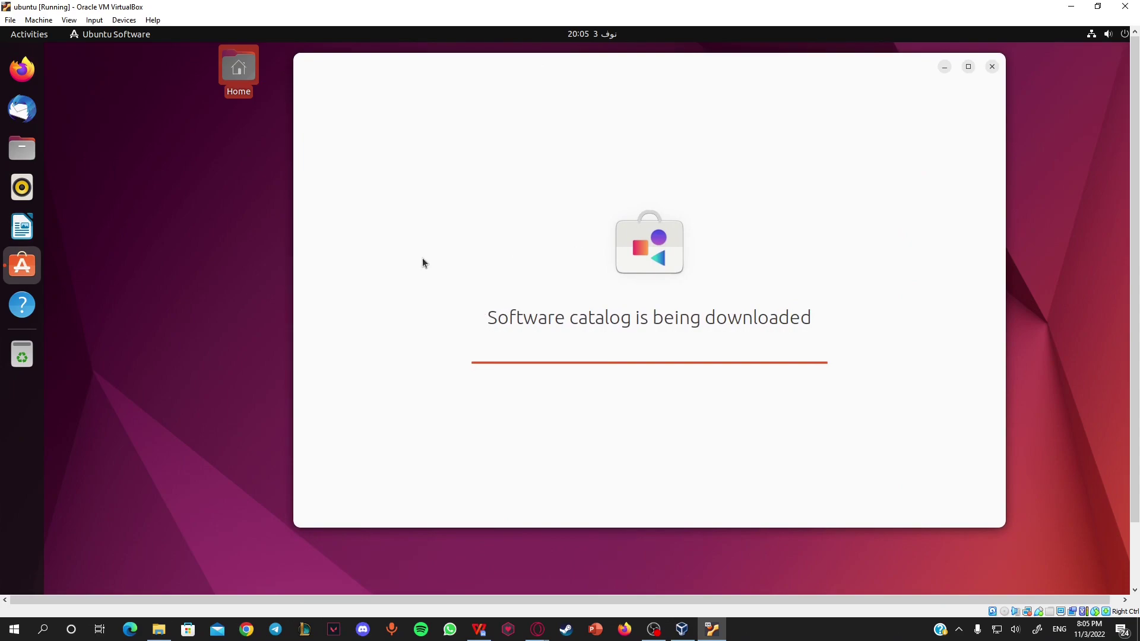
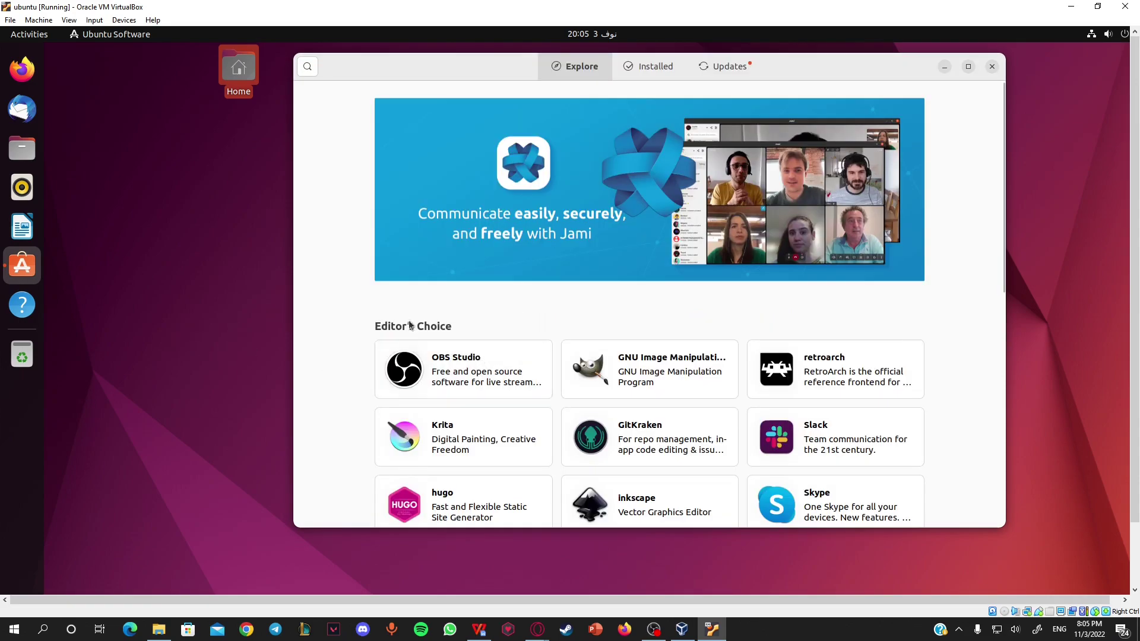
Browse the Editor's Choice apps and categories in the software catalog, including the Music and Audio category
{"action": "scroll", "coordinate": [574, 337], "scroll_direction": "down", "scroll_amount": 3}
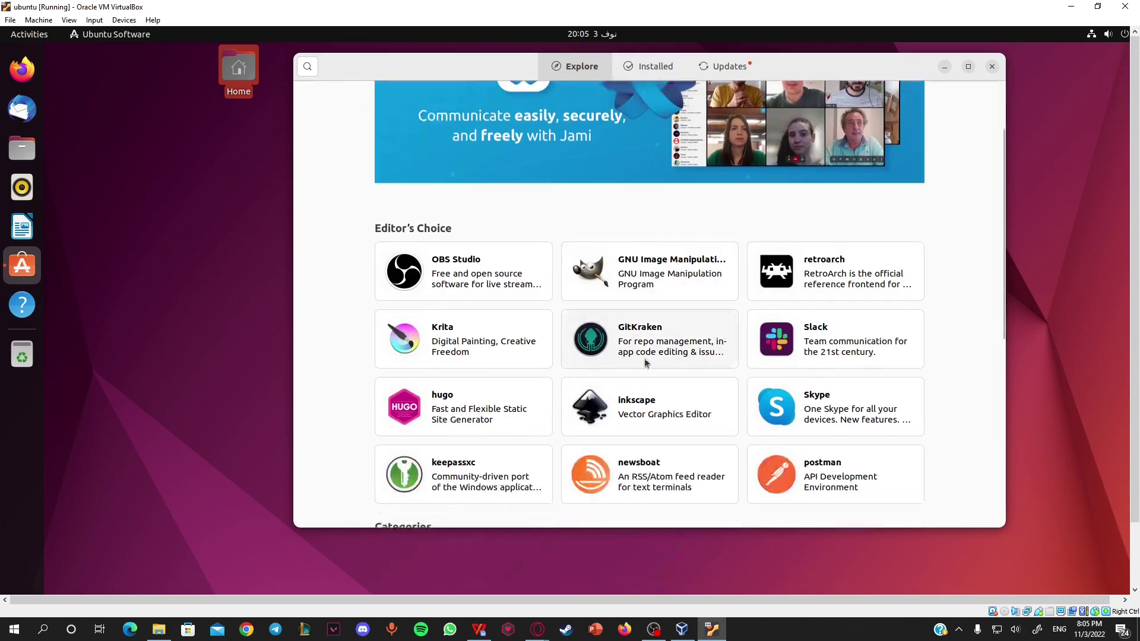
{"action": "scroll", "coordinate": [695, 357], "scroll_direction": "down", "scroll_amount": 6}
{"action": "scroll", "coordinate": [696, 356], "scroll_direction": "up", "scroll_amount": 9}
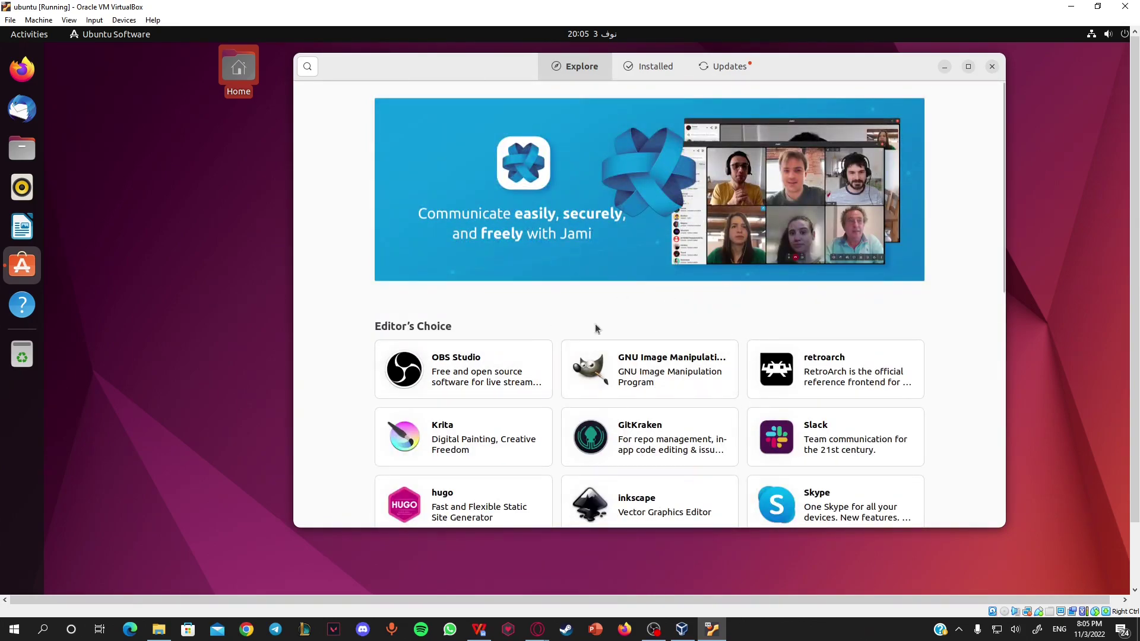
{"action": "scroll", "coordinate": [772, 368], "scroll_direction": "down", "scroll_amount": 3}
{"action": "scroll", "coordinate": [794, 322], "scroll_direction": "down", "scroll_amount": 5}
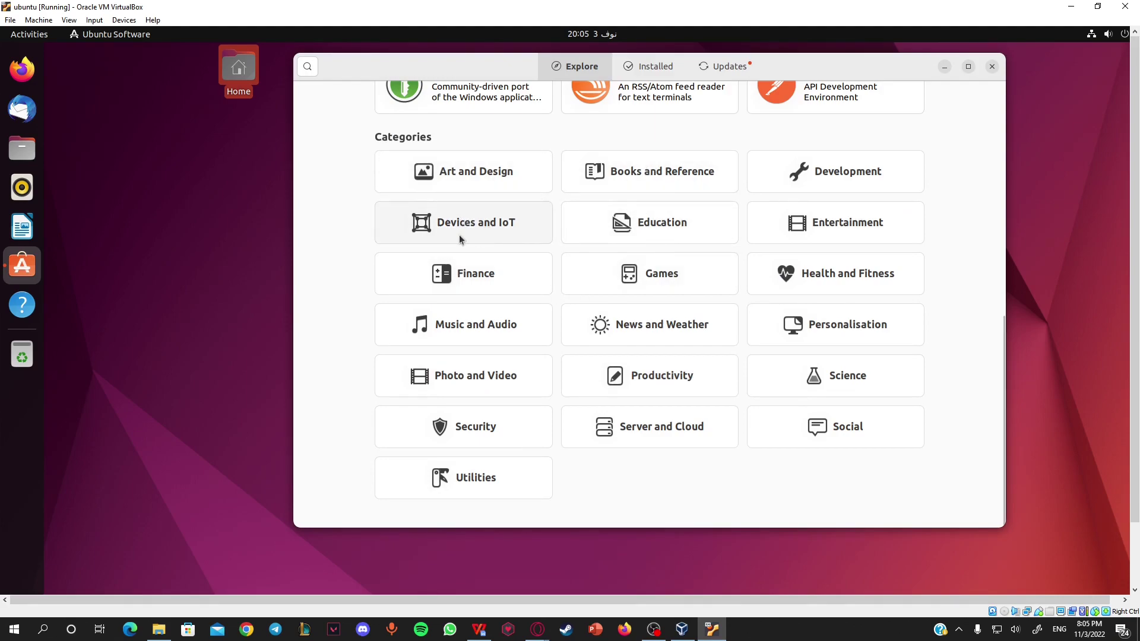
{"action": "left_click", "coordinate": [479, 325]}
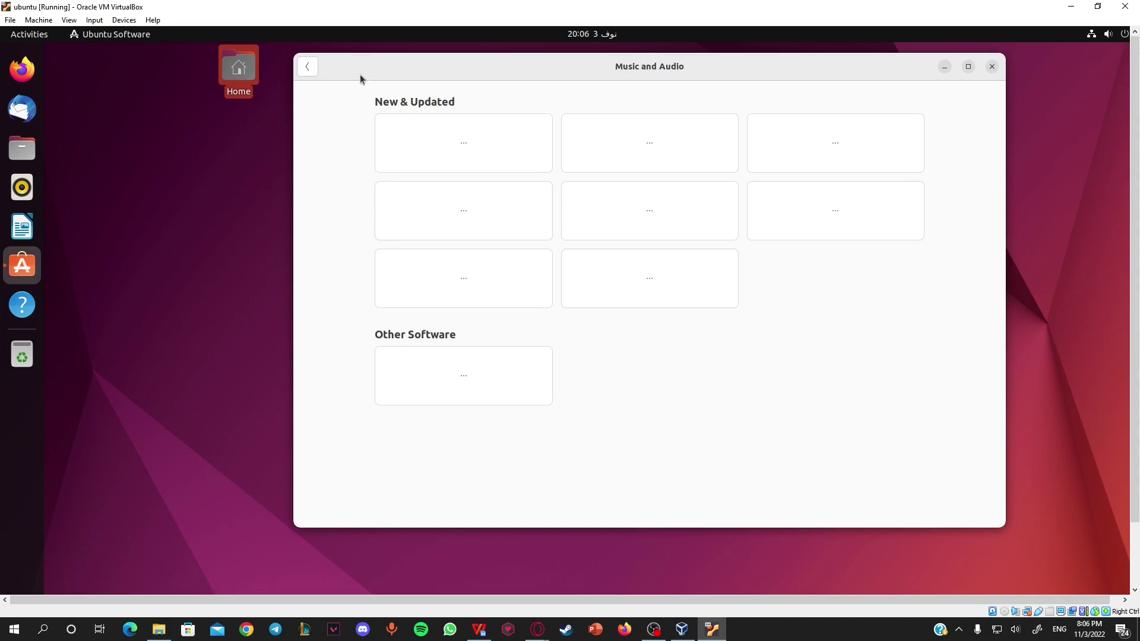
{"action": "left_click", "coordinate": [307, 66]}
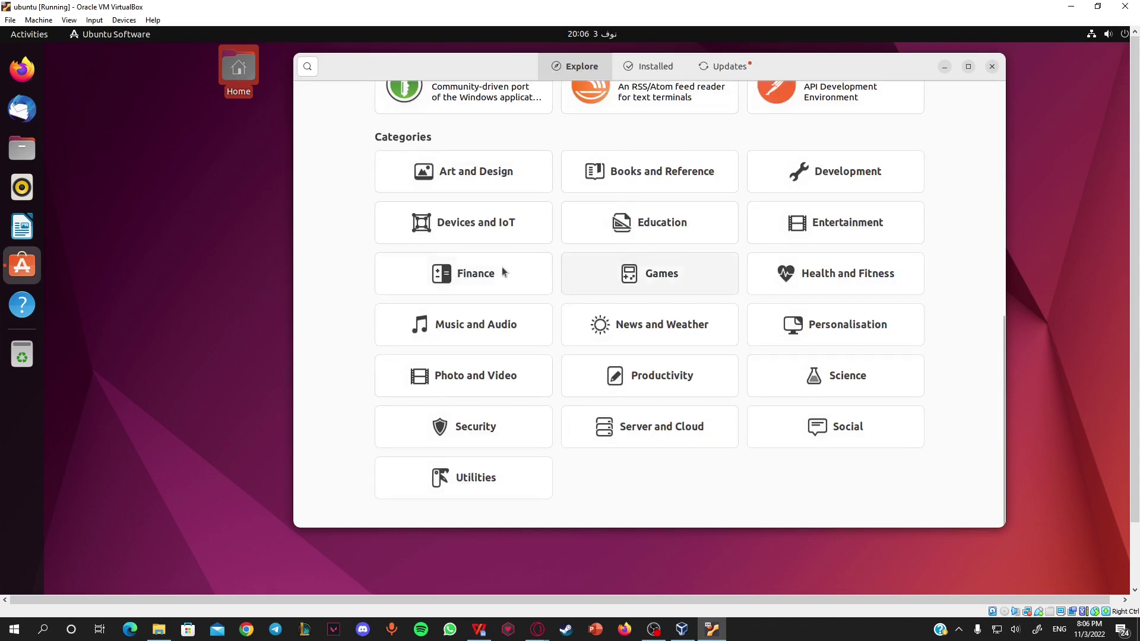
{"action": "scroll", "coordinate": [611, 214], "scroll_direction": "up", "scroll_amount": 10}
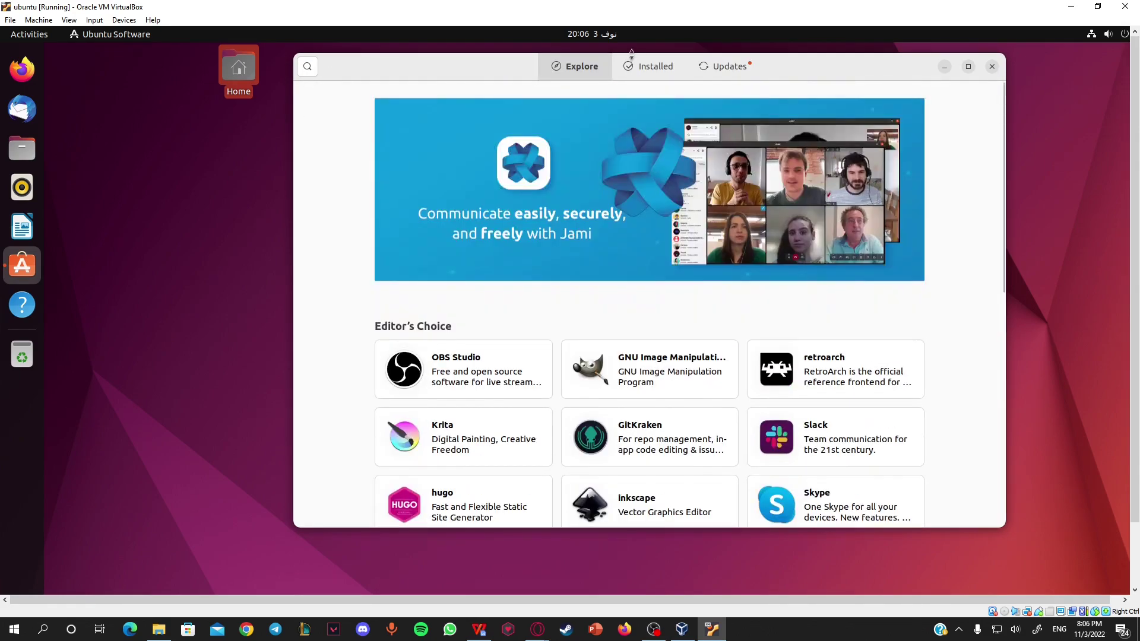
Look through the installed applications and the available application updates, and close Ubuntu Software
{"action": "left_click", "coordinate": [655, 67]}
{"action": "scroll", "coordinate": [600, 308], "scroll_direction": "down", "scroll_amount": 5}
{"action": "scroll", "coordinate": [600, 307], "scroll_direction": "down", "scroll_amount": 5}
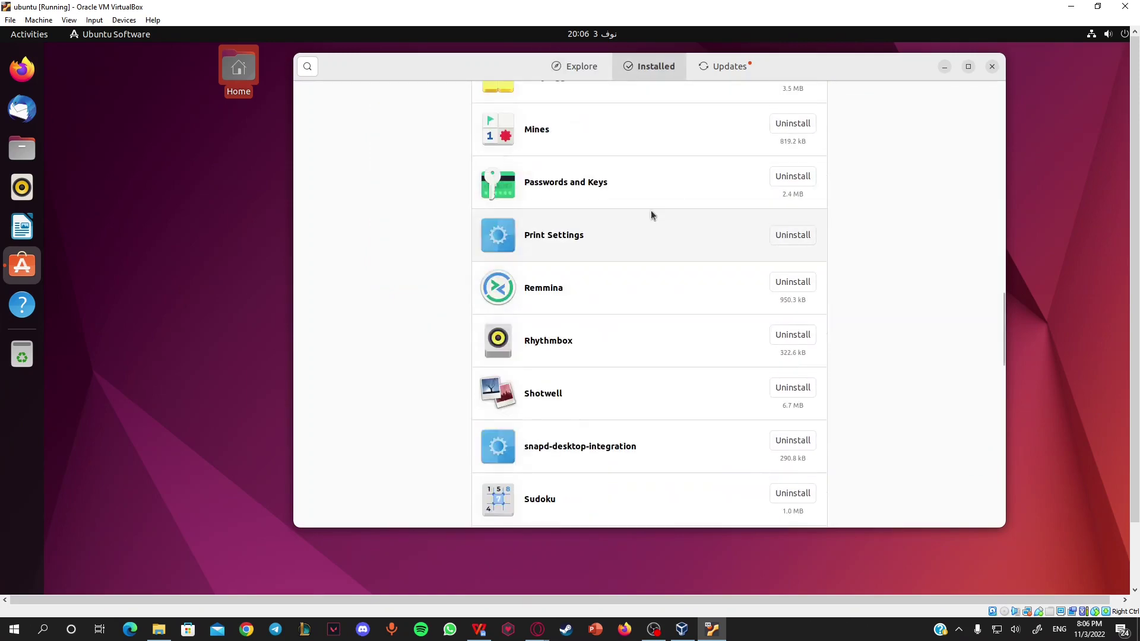
{"action": "left_click", "coordinate": [719, 70]}
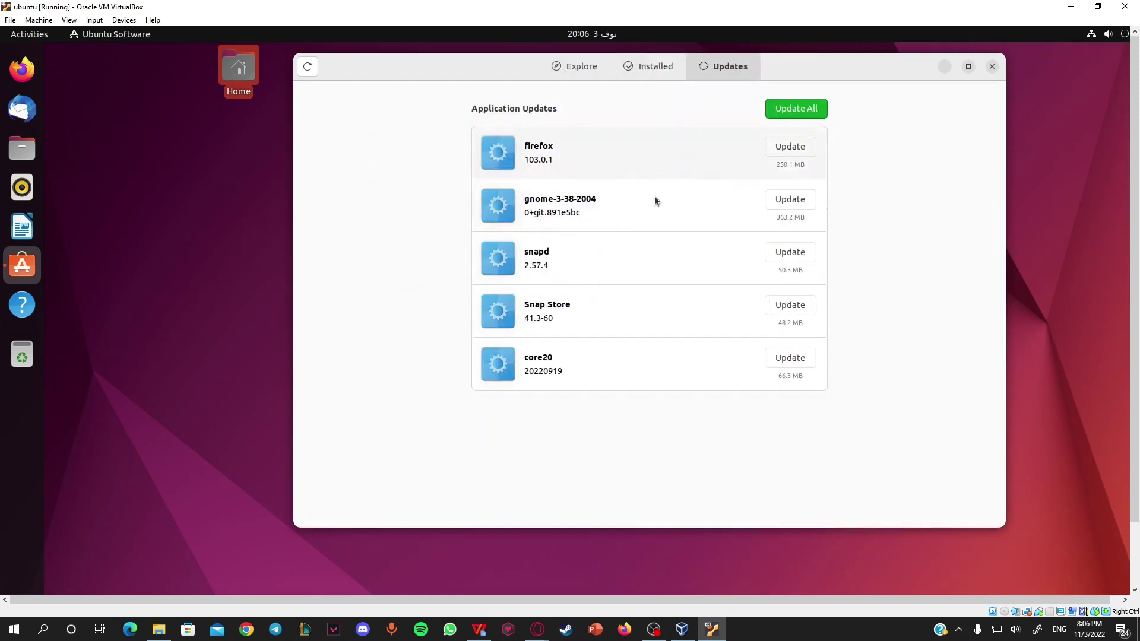
{"action": "left_click", "coordinate": [991, 67]}
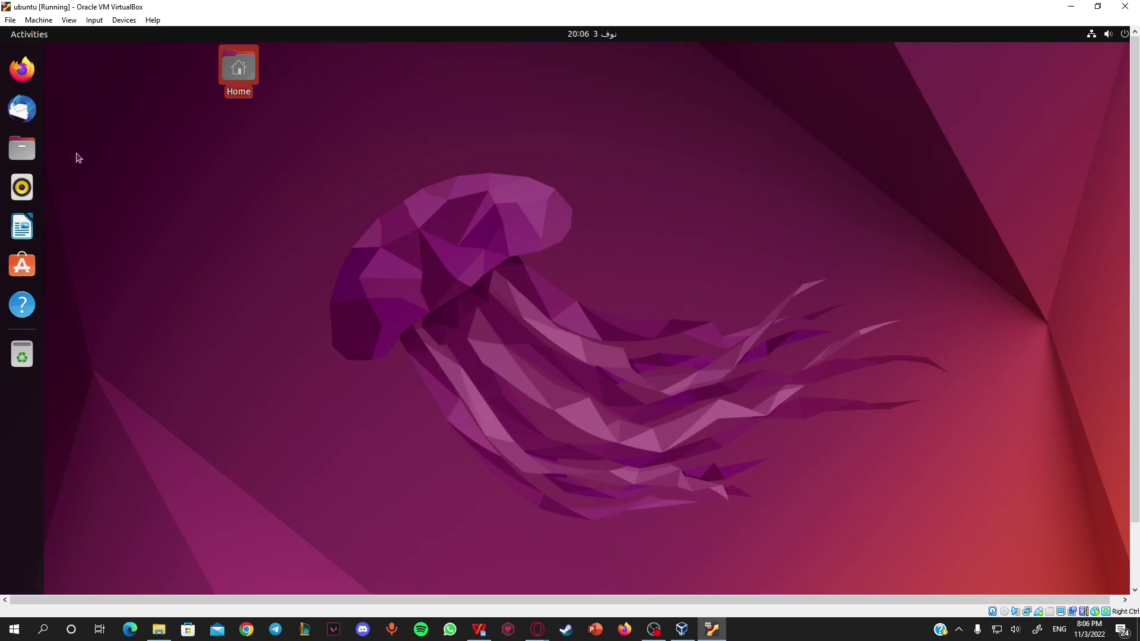
View the Activities overview with its workspaces and return to the desktop
{"action": "left_click", "coordinate": [36, 37]}
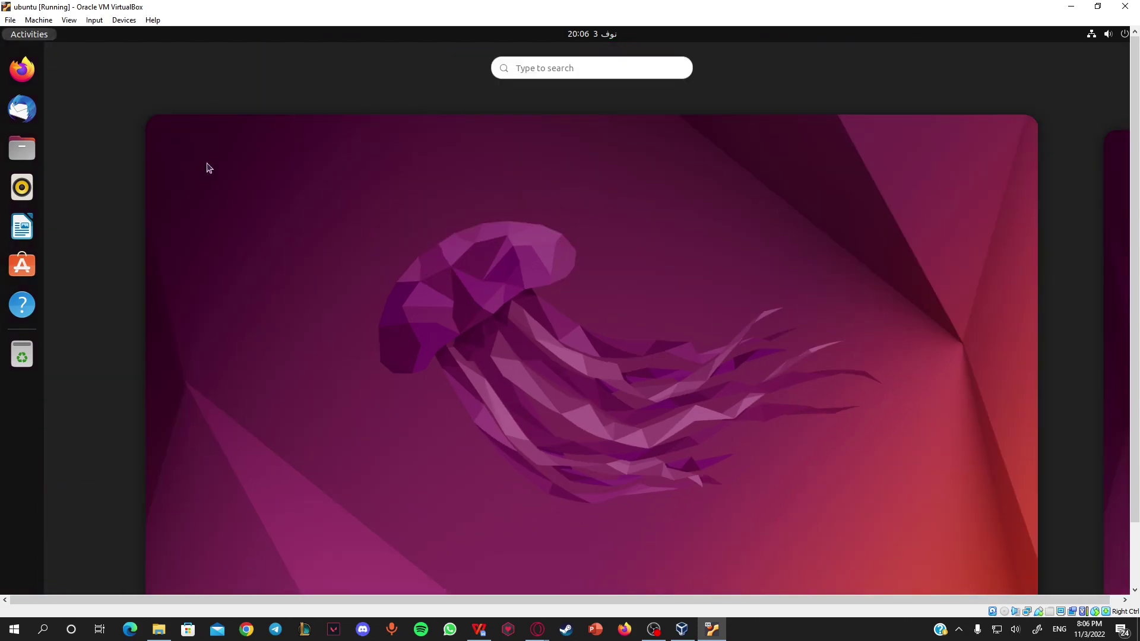
{"action": "left_click", "coordinate": [447, 247]}
{"action": "key", "text": "super"}
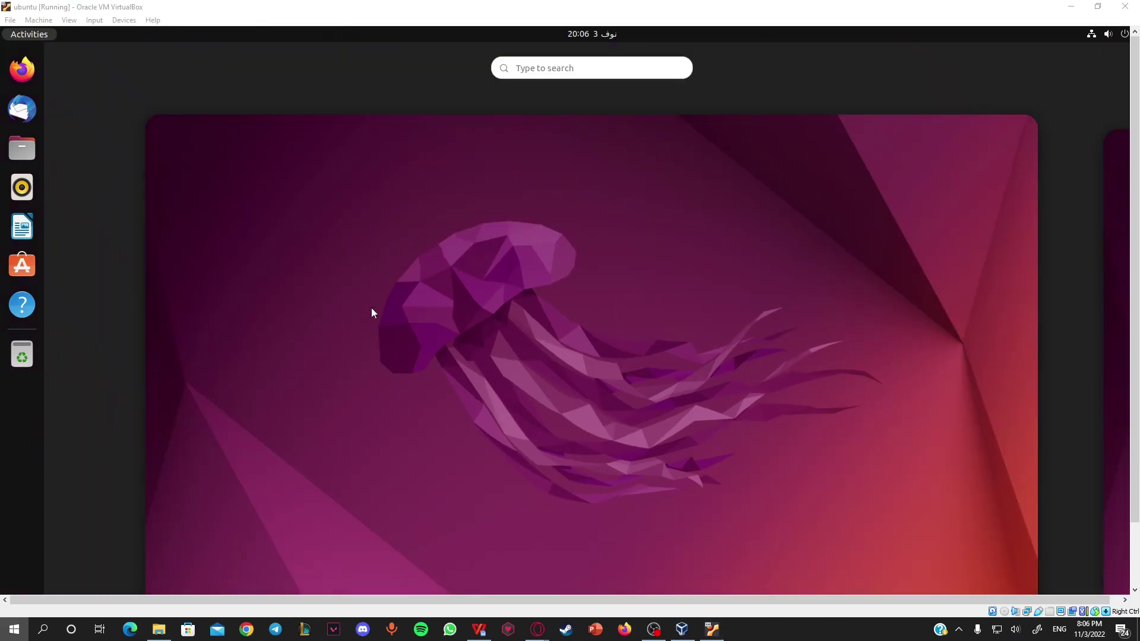
{"action": "left_click", "coordinate": [503, 281]}
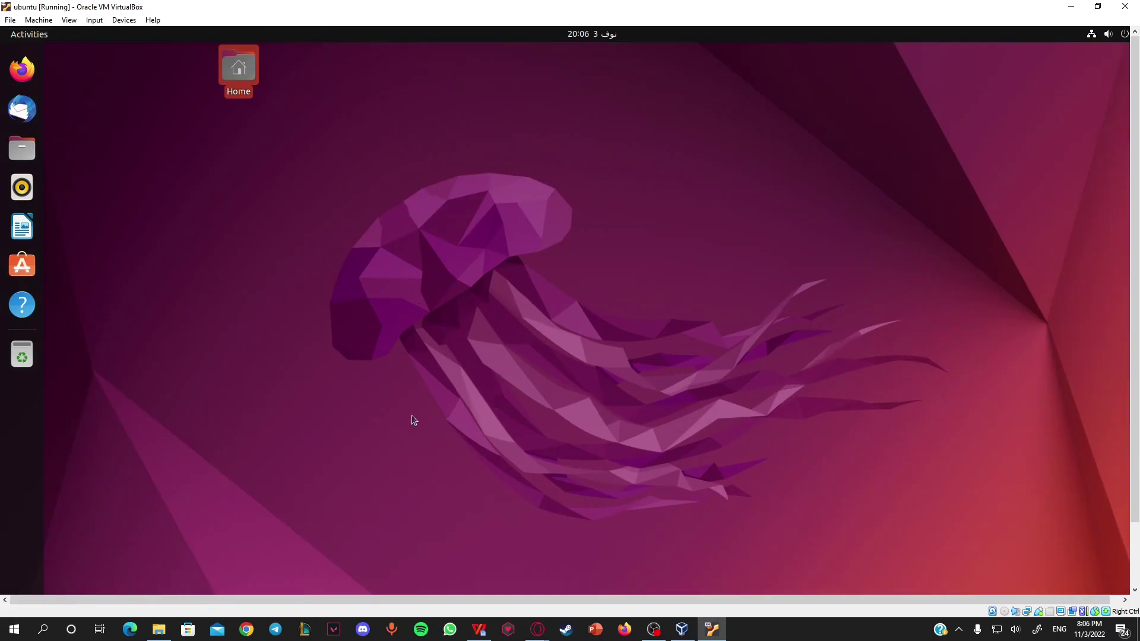
Switch the ubuntu virtual machine window to full-screen mode and confirm the switch
{"action": "left_click", "coordinate": [68, 20]}
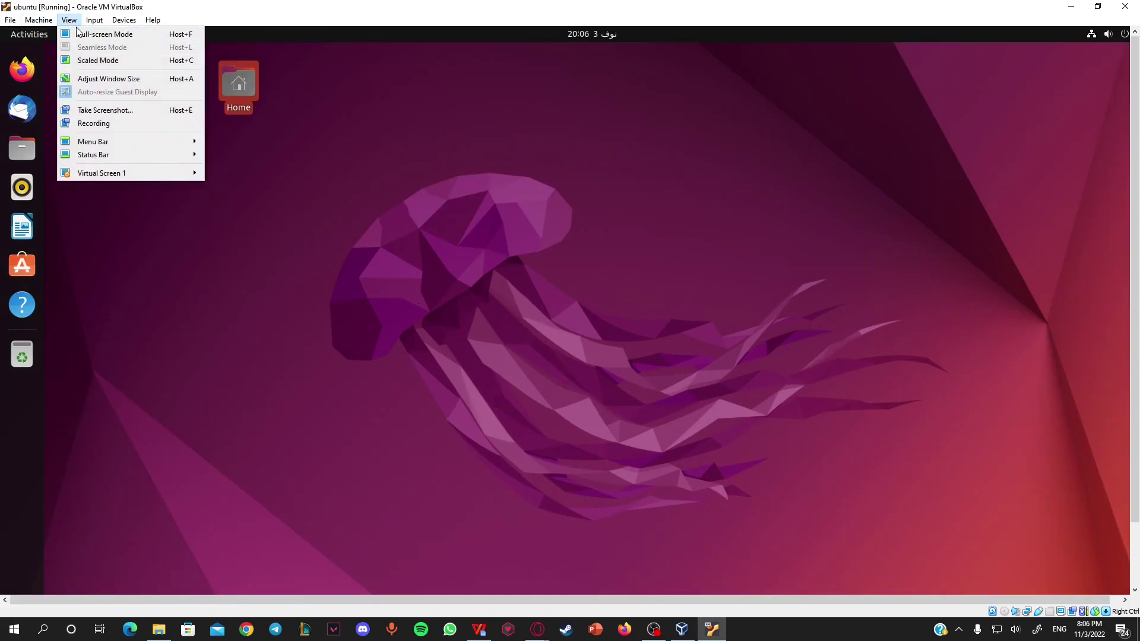
{"action": "left_click", "coordinate": [69, 20]}
{"action": "left_click", "coordinate": [69, 20]}
{"action": "left_click", "coordinate": [85, 34]}
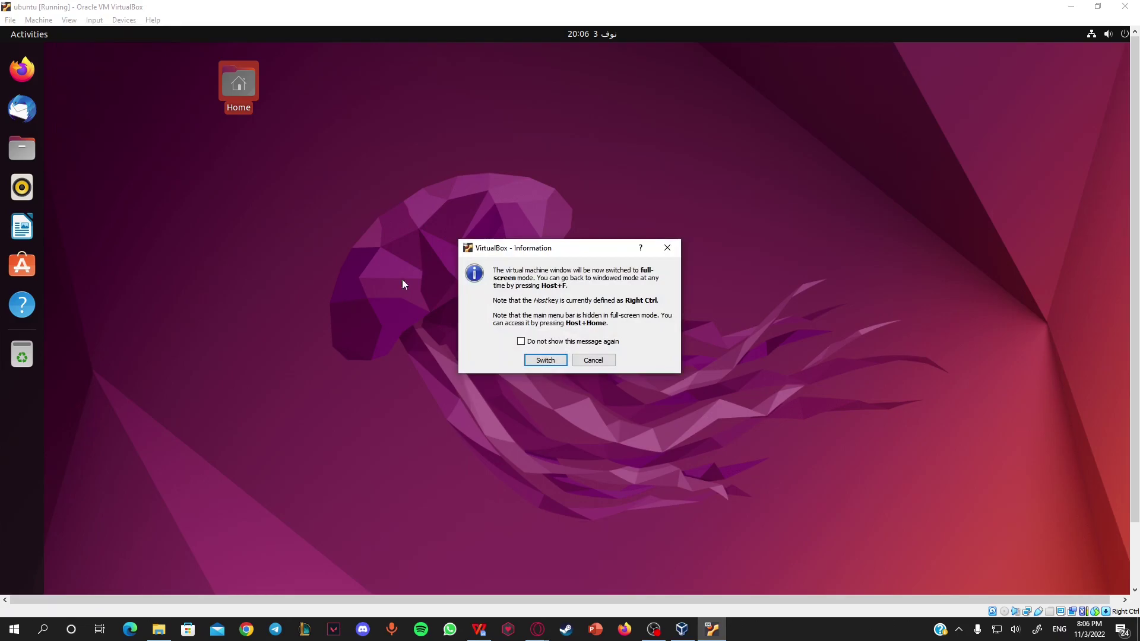
{"action": "left_click", "coordinate": [545, 360]}
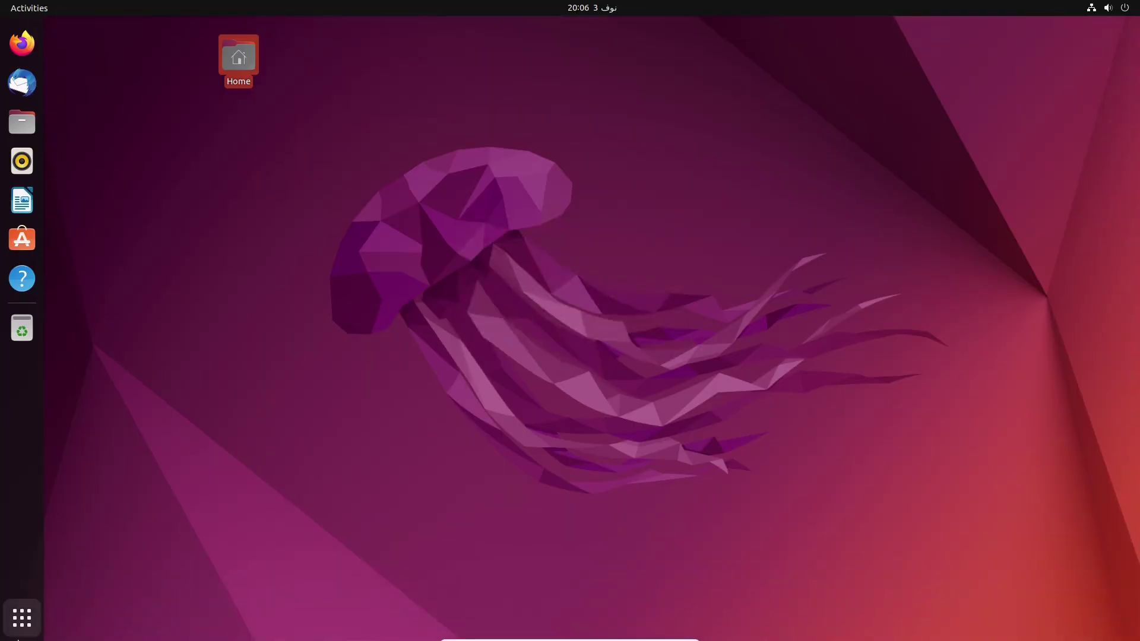
Show all applications and look through the pages of the application grid
{"action": "left_click", "coordinate": [19, 616]}
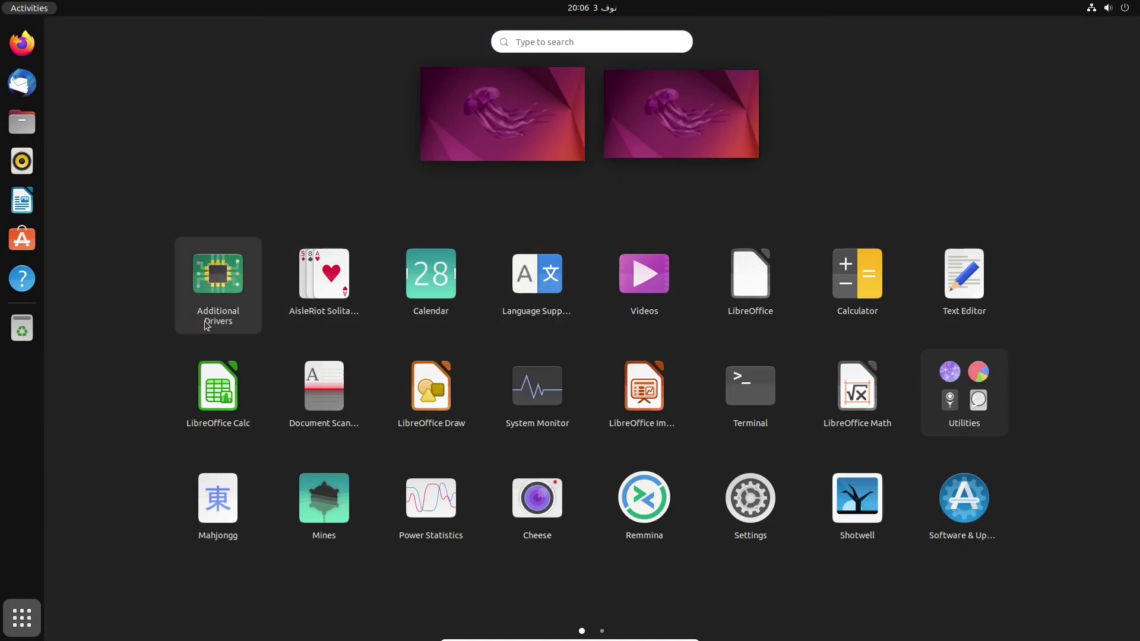
{"action": "scroll", "coordinate": [389, 371], "scroll_direction": "down", "scroll_amount": 1}
{"action": "scroll", "coordinate": [353, 354], "scroll_direction": "up", "scroll_amount": 1}
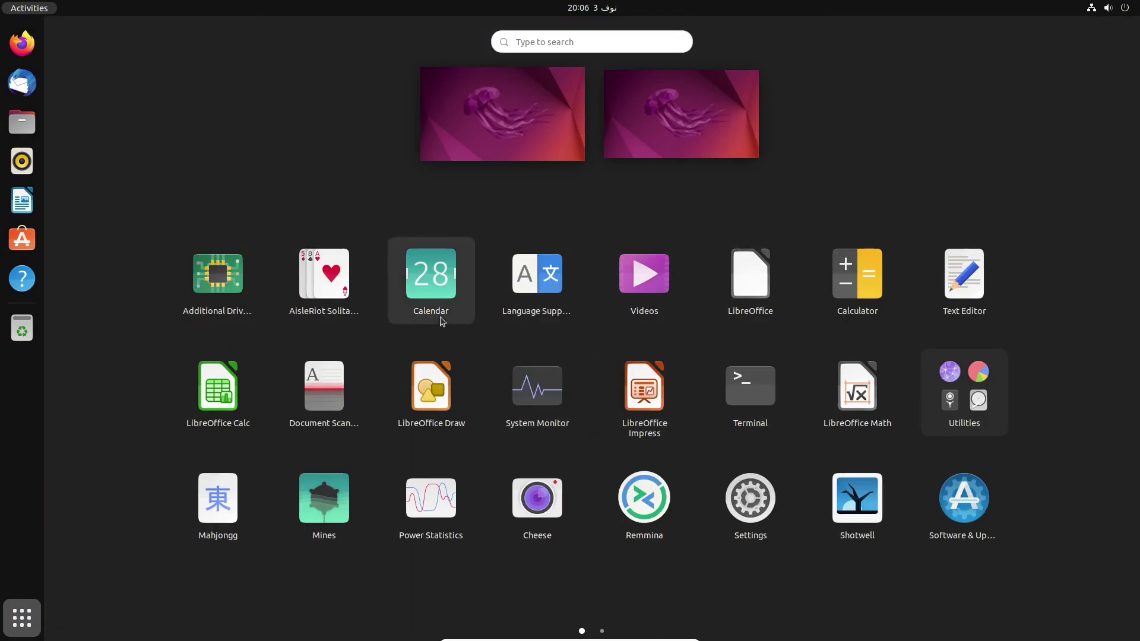
{"action": "scroll", "coordinate": [415, 330], "scroll_direction": "down", "scroll_amount": 1}
{"action": "scroll", "coordinate": [480, 372], "scroll_direction": "up", "scroll_amount": 1}
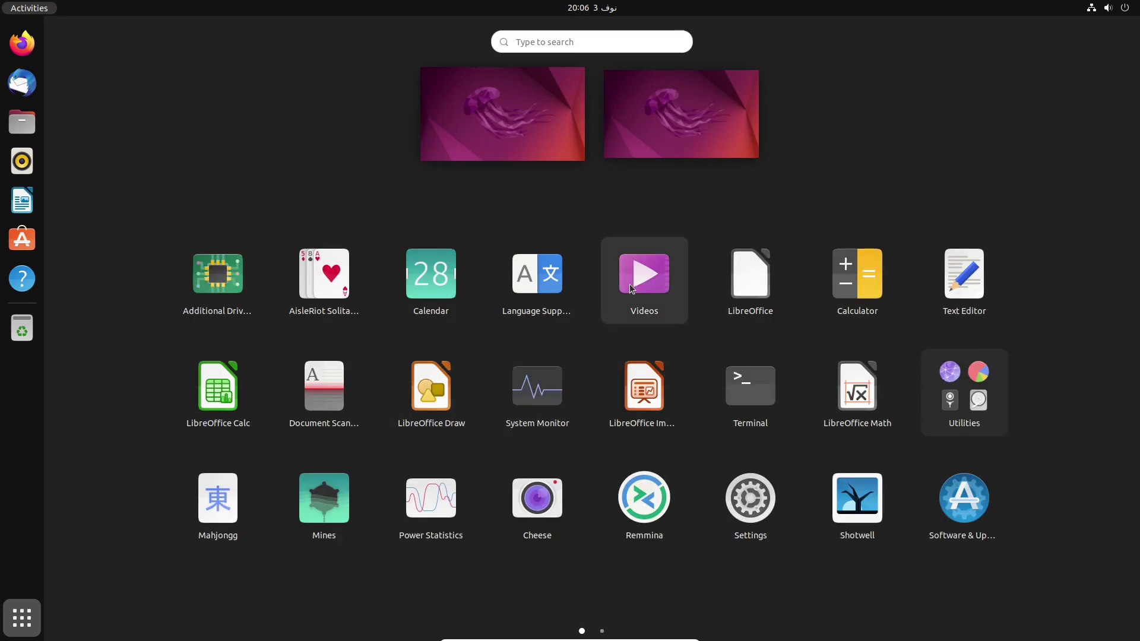
Open the Videos application, unmaximize its window, inspect the Add Videos dialog without adding anything, and close the application
{"action": "left_click", "coordinate": [649, 298]}
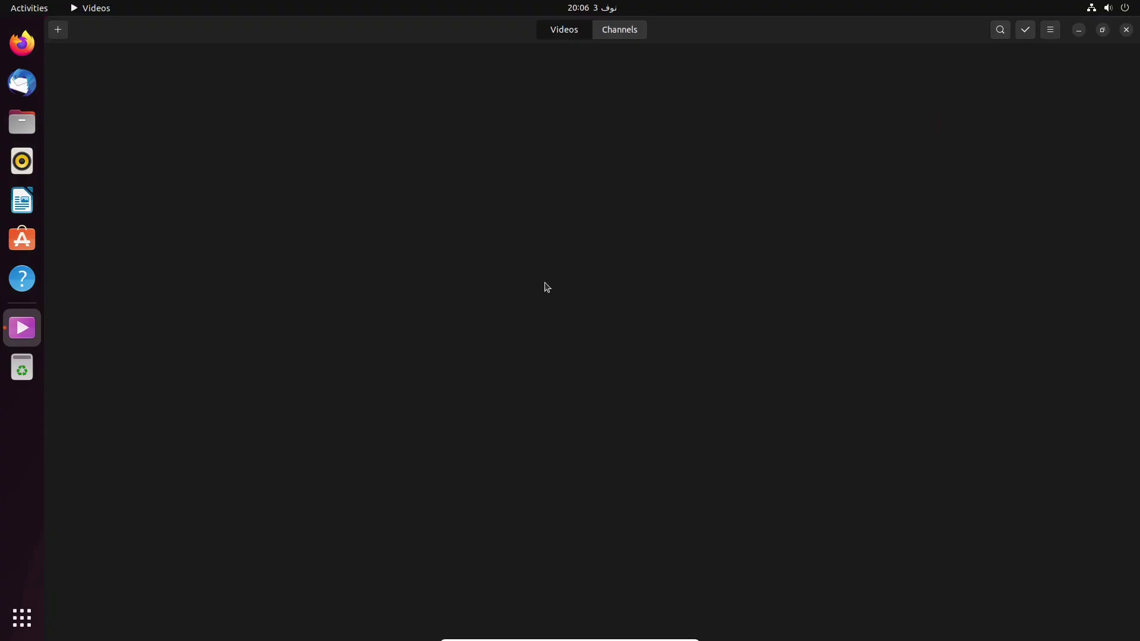
{"action": "double_click", "coordinate": [662, 31]}
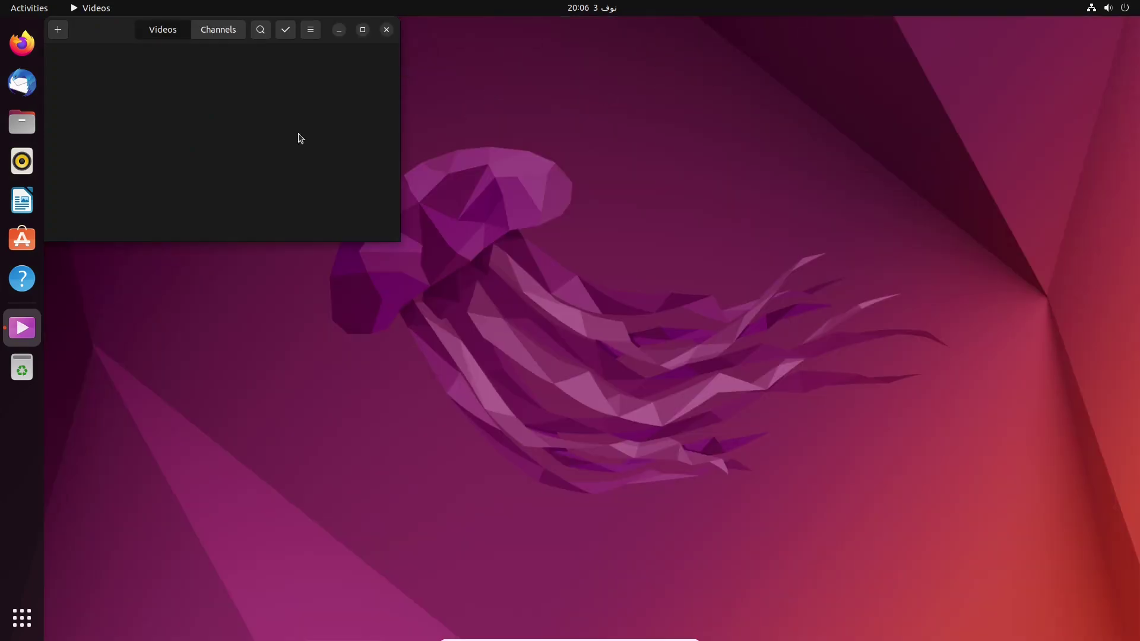
{"action": "left_click", "coordinate": [207, 31]}
{"action": "left_click", "coordinate": [58, 30]}
{"action": "left_click", "coordinate": [89, 65]}
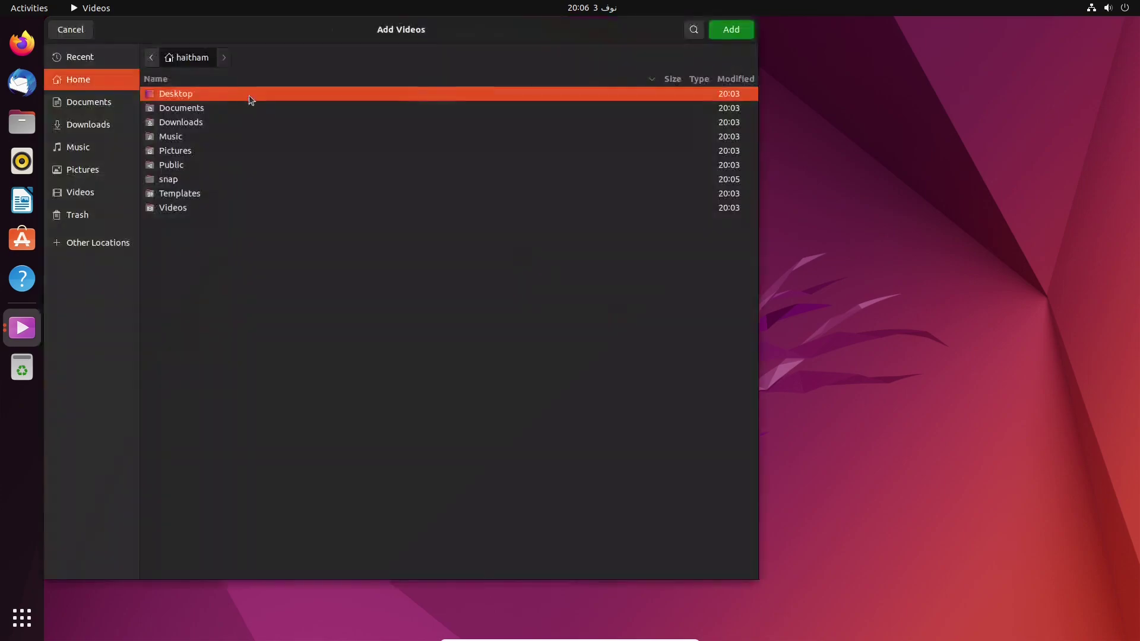
{"action": "left_click", "coordinate": [72, 30]}
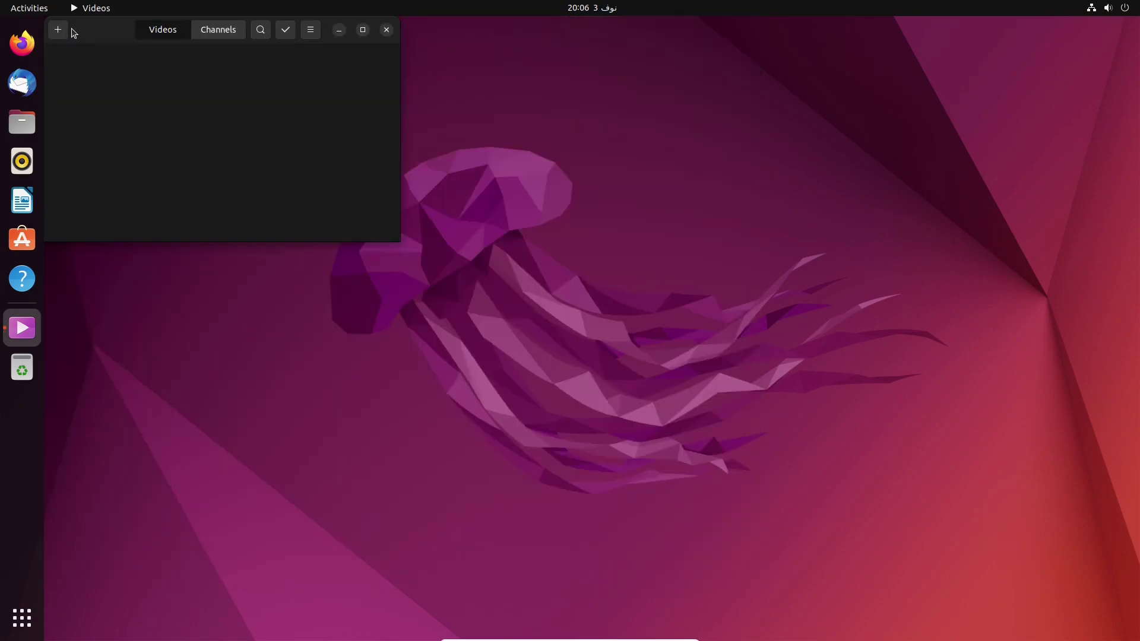
{"action": "left_click", "coordinate": [386, 30]}
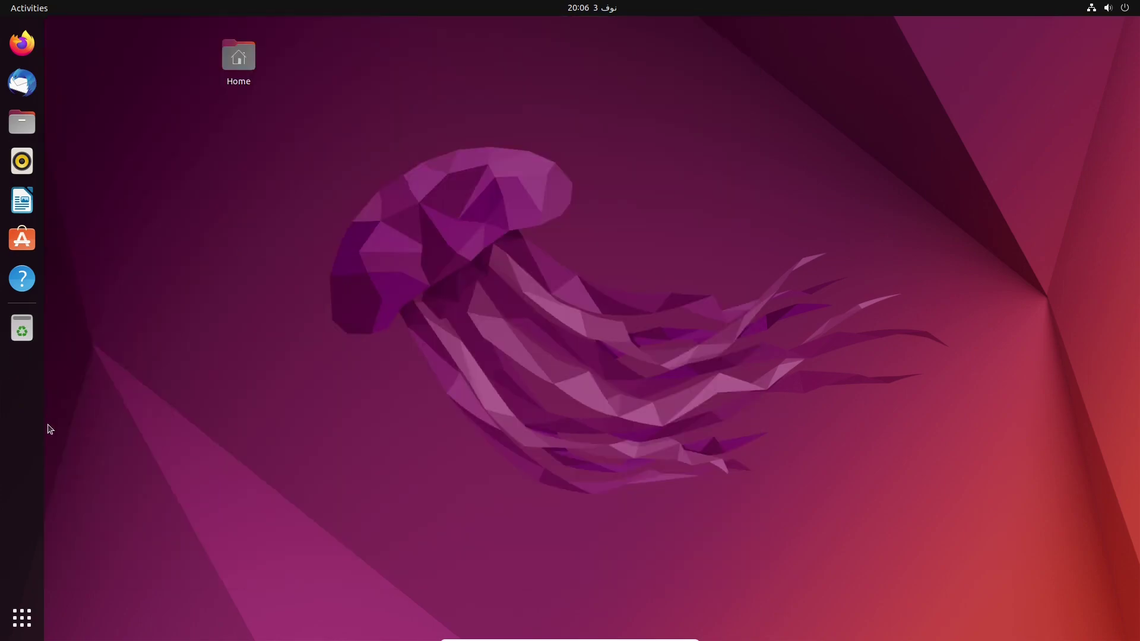
Add Terminal to the favorites from the application grid and return to the desktop
{"action": "left_click", "coordinate": [22, 617]}
{"action": "right_click", "coordinate": [849, 406]}
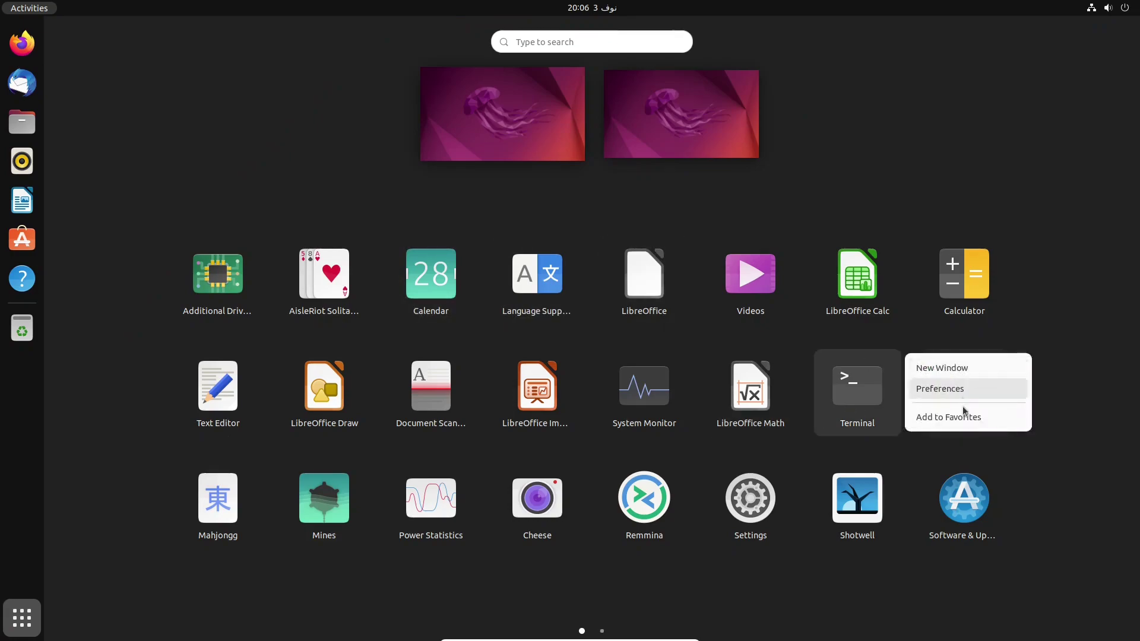
{"action": "left_click", "coordinate": [944, 419]}
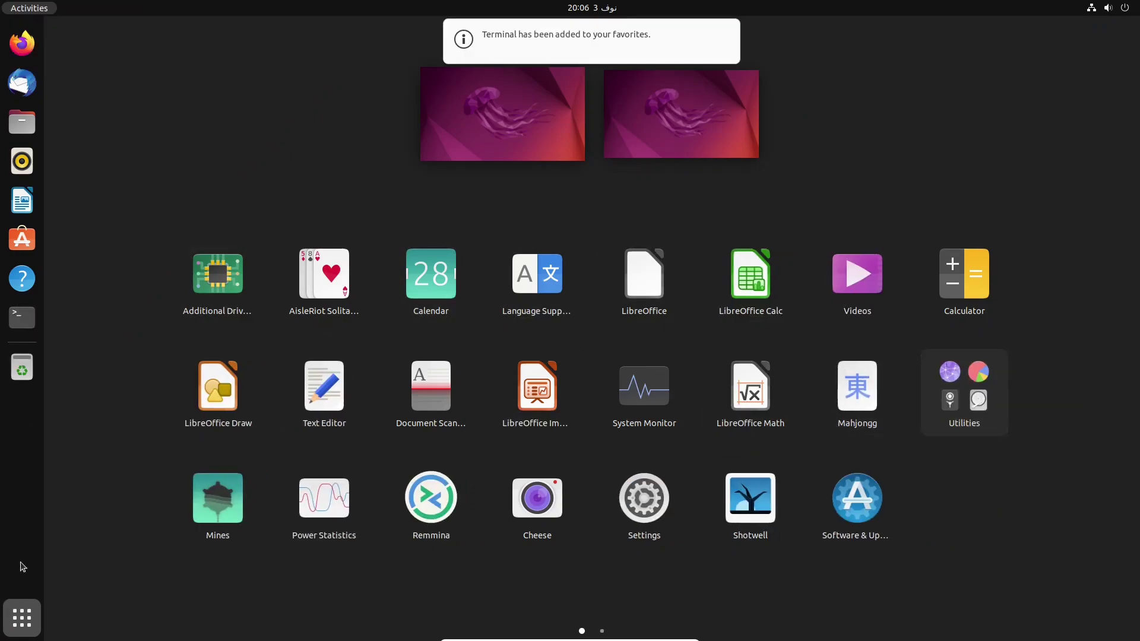
{"action": "left_click", "coordinate": [33, 604]}
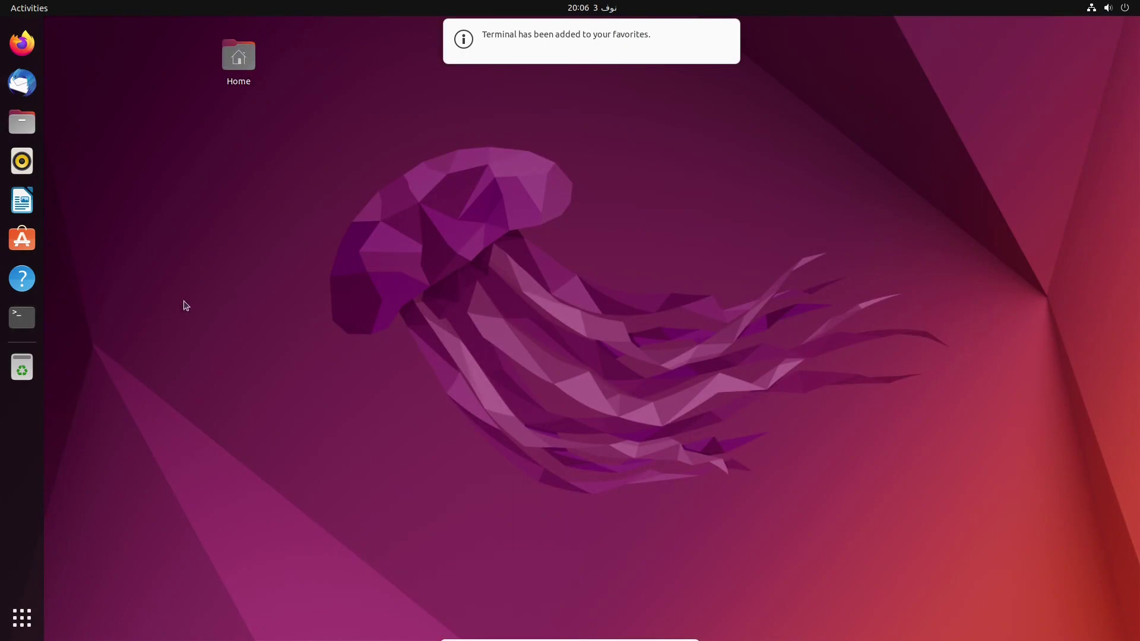
{"action": "type", "text": "t"}
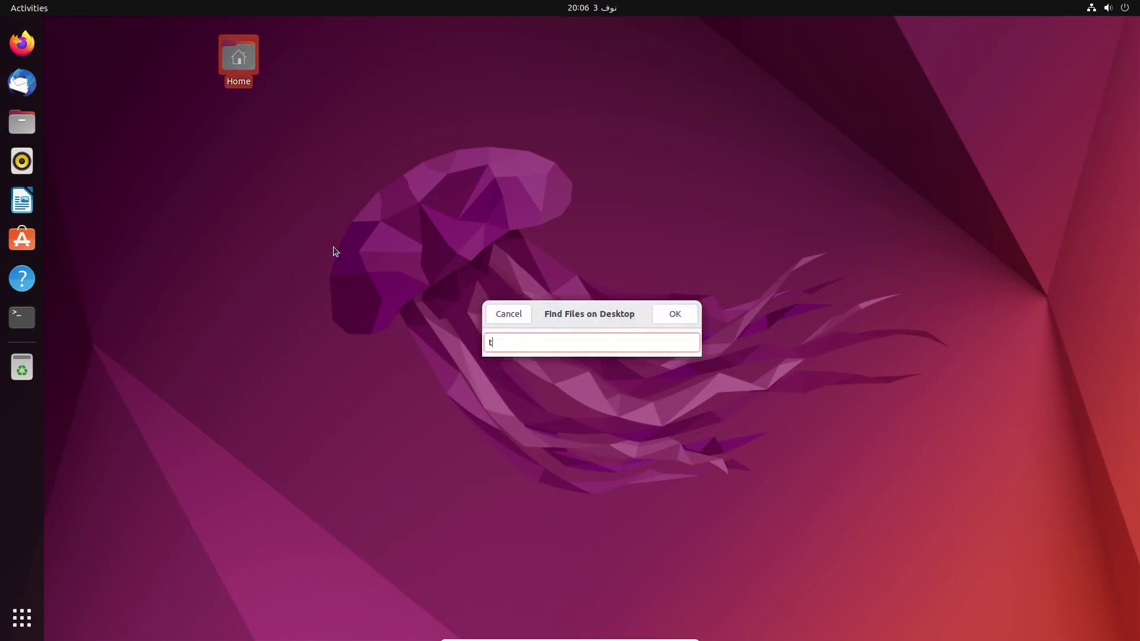
{"action": "left_click", "coordinate": [506, 314]}
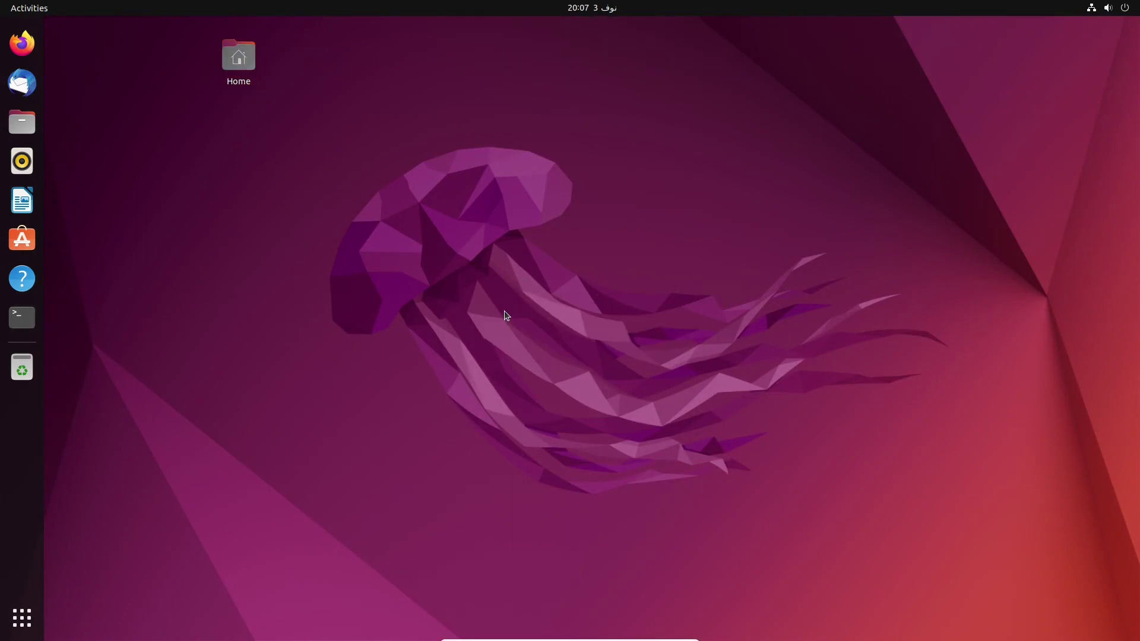
{"action": "type", "text": "t"}
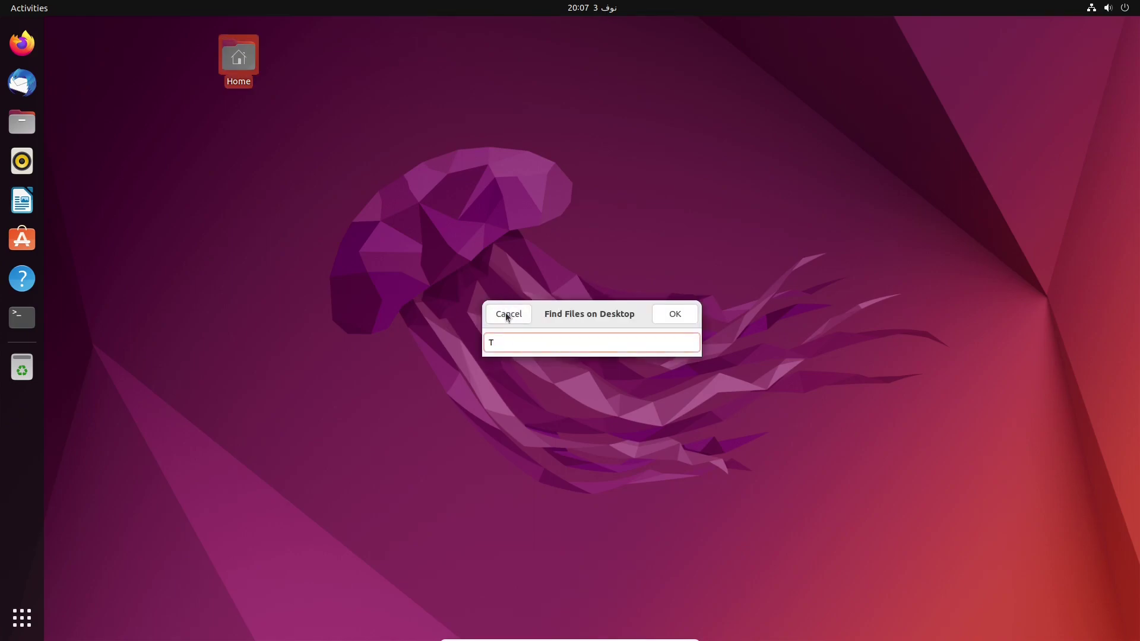
{"action": "left_click", "coordinate": [505, 313]}
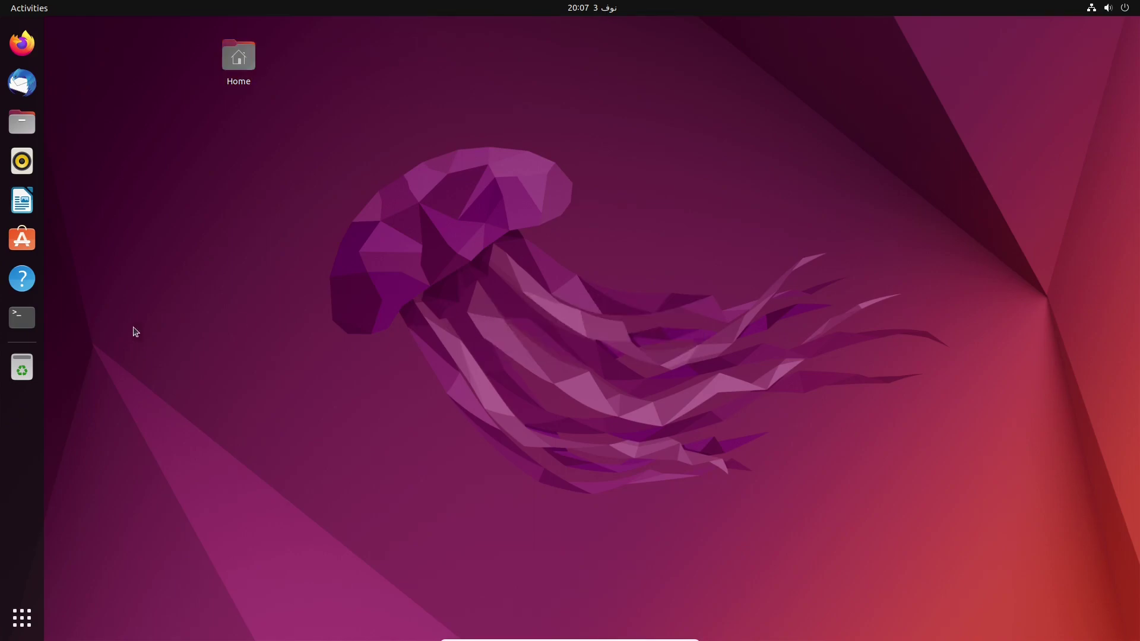
{"action": "type", "text": "tT"}
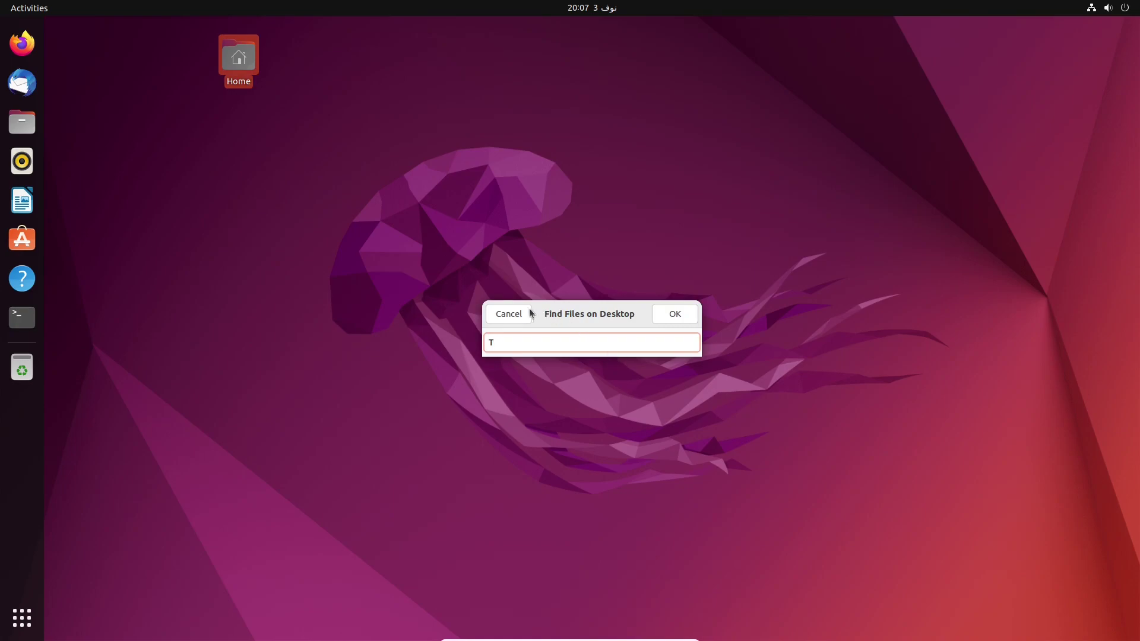
{"action": "left_click", "coordinate": [529, 314]}
Open a new Terminal window and move it slightly away from the desktop's corner
{"action": "key", "text": "ctrl+alt+t"}
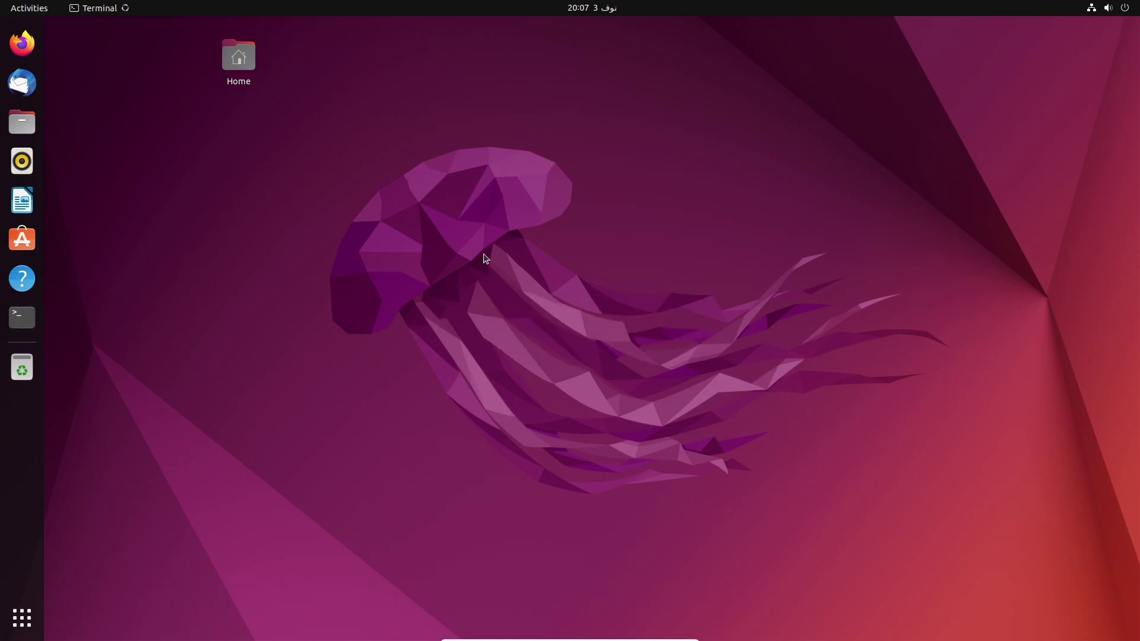
{"action": "left_click_drag", "start_coordinate": [243, 31], "coordinate": [331, 77]}
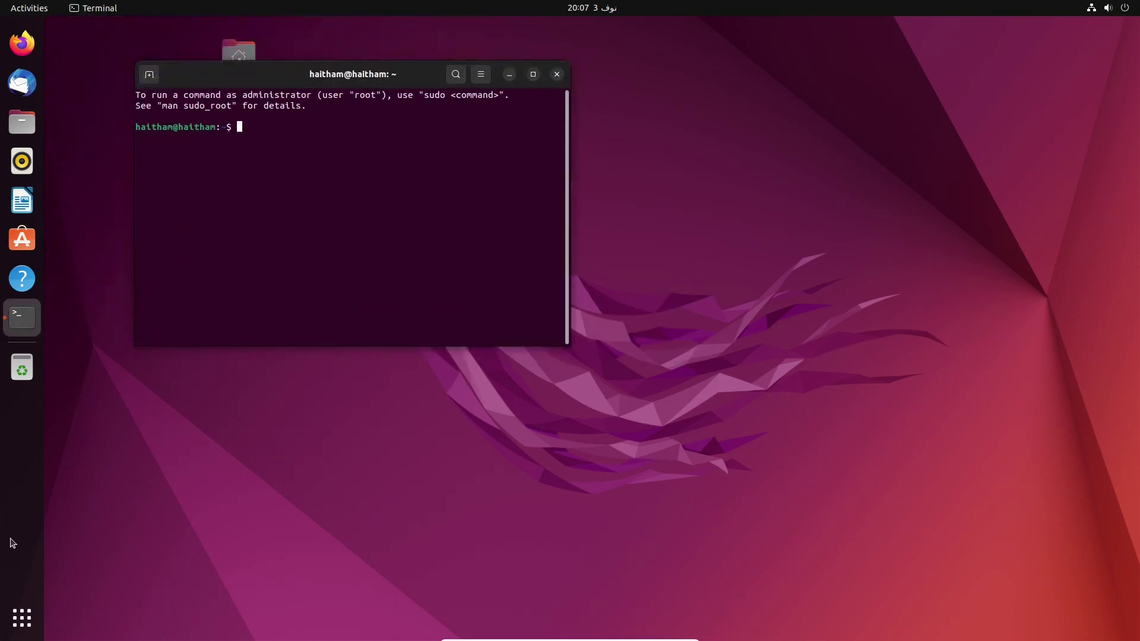
Search the applications for "term", clear the search, look through the application grid pages and return to the desktop
{"action": "left_click", "coordinate": [22, 618]}
{"action": "type", "text": "tel"}
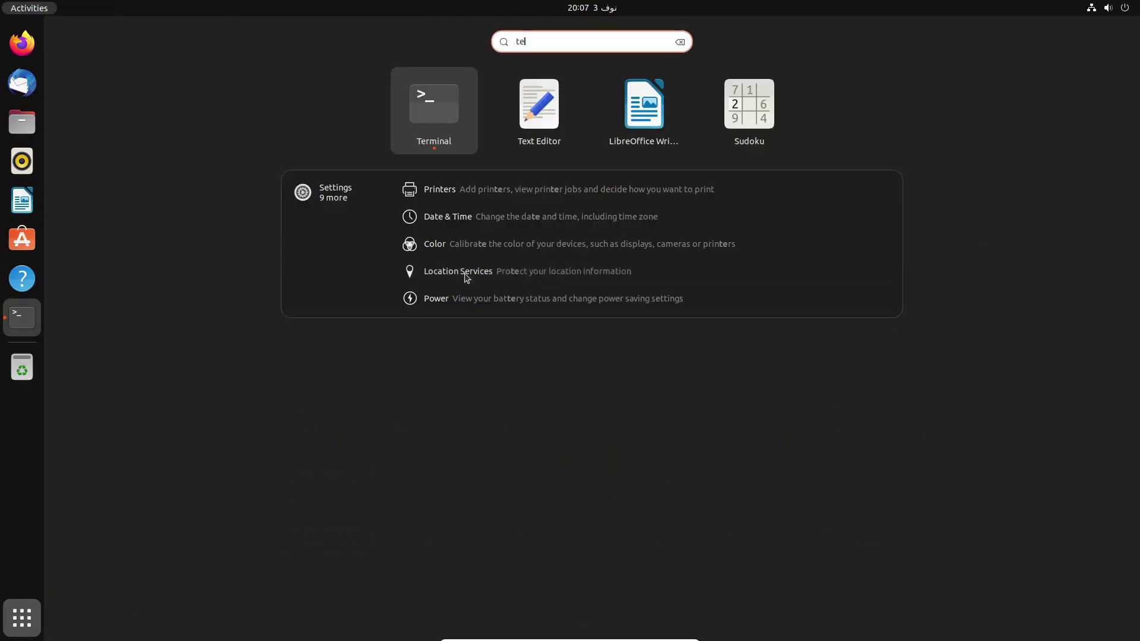
{"action": "key", "text": "BackSpace"}
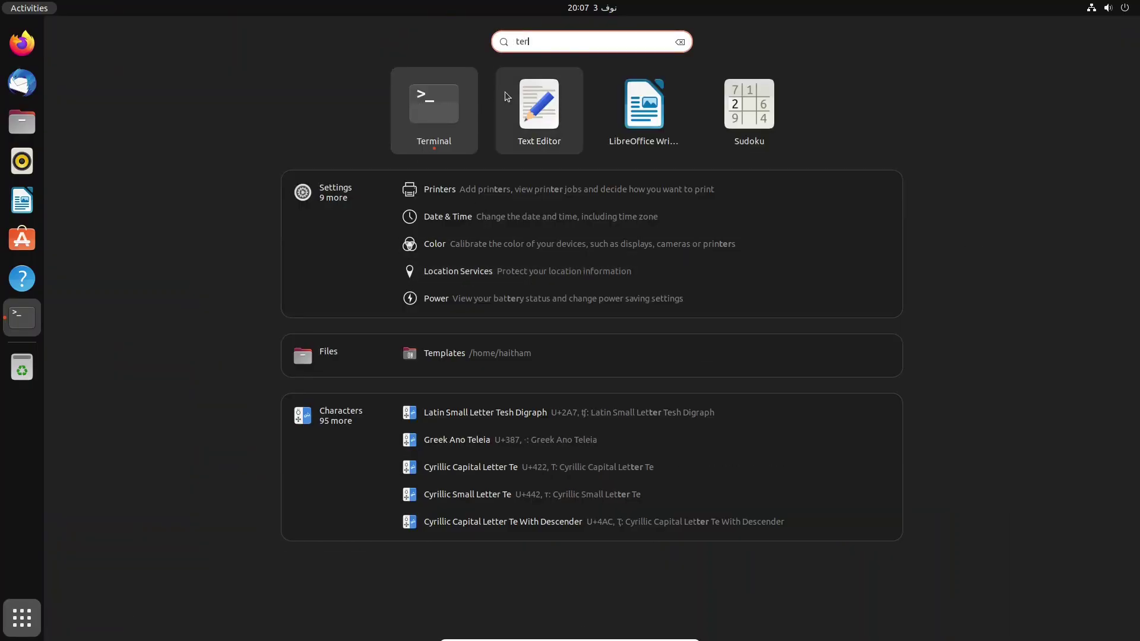
{"action": "type", "text": "rm"}
{"action": "key", "text": "Escape"}
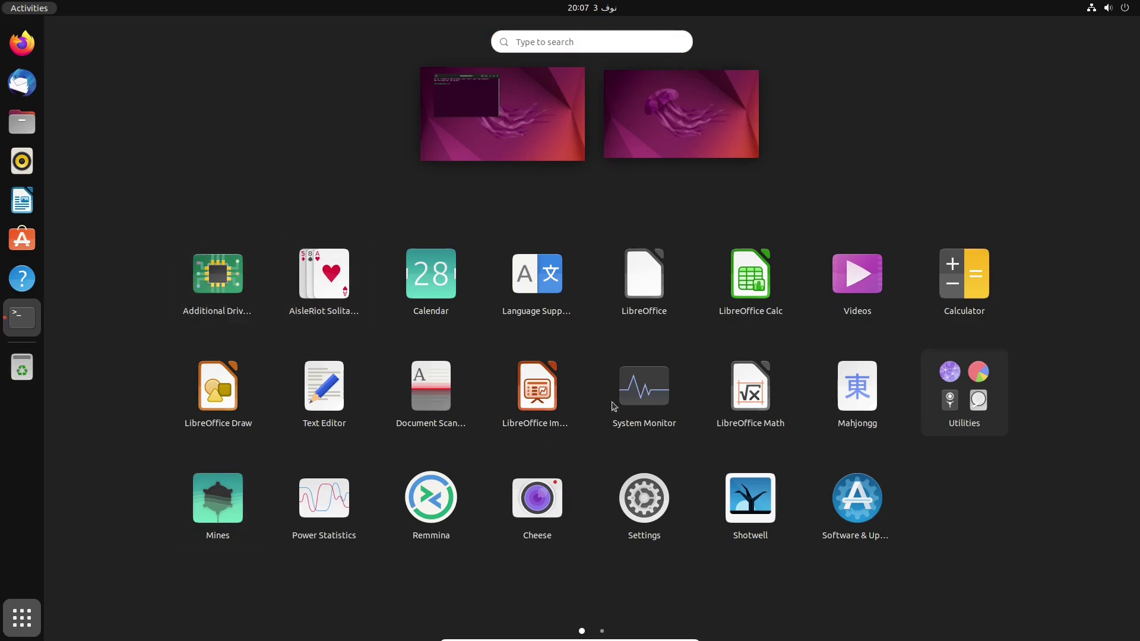
{"action": "scroll", "coordinate": [572, 382], "scroll_direction": "down", "scroll_amount": 1}
{"action": "scroll", "coordinate": [572, 381], "scroll_direction": "up", "scroll_amount": 1}
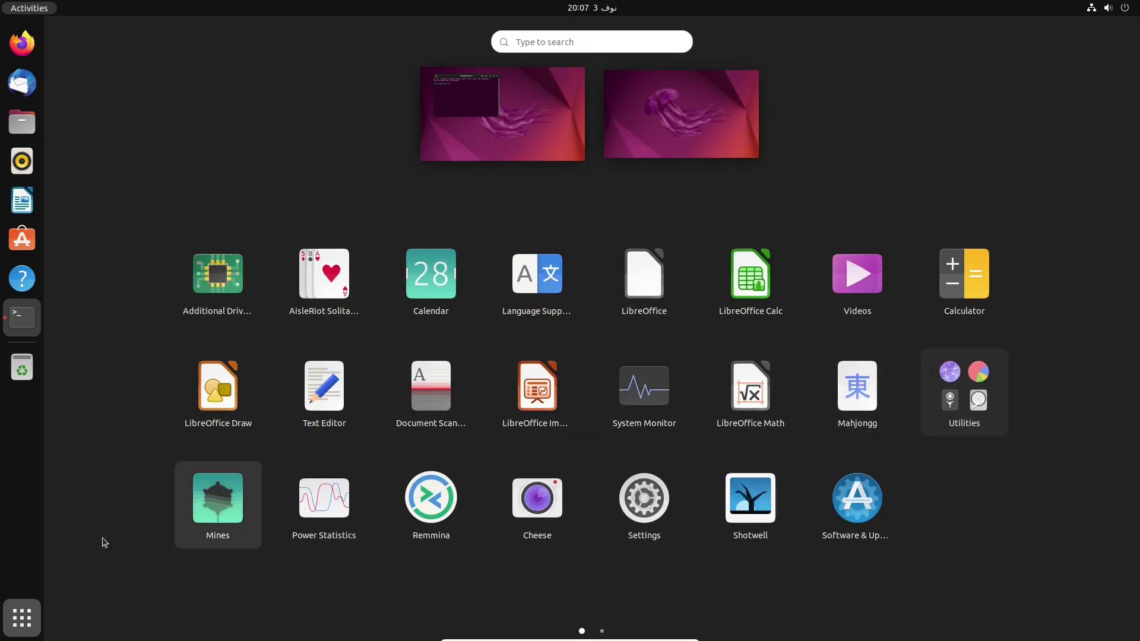
{"action": "left_click", "coordinate": [19, 624]}
Move the Terminal window to the middle of the desktop and highlight its introductory text about running commands with sudo
{"action": "left_click_drag", "start_coordinate": [328, 93], "coordinate": [509, 212]}
{"action": "type", "text": "sudo"}
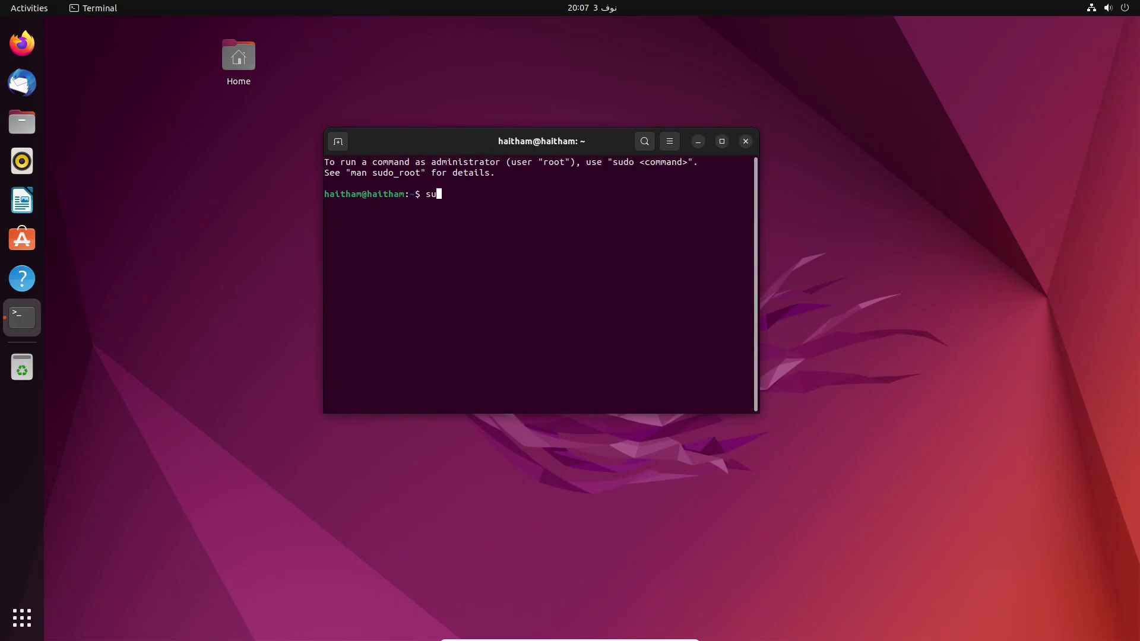
{"action": "key", "text": "BackSpace"}
{"action": "key", "text": "BackSpace"}
{"action": "left_click_drag", "start_coordinate": [494, 173], "coordinate": [357, 163]}
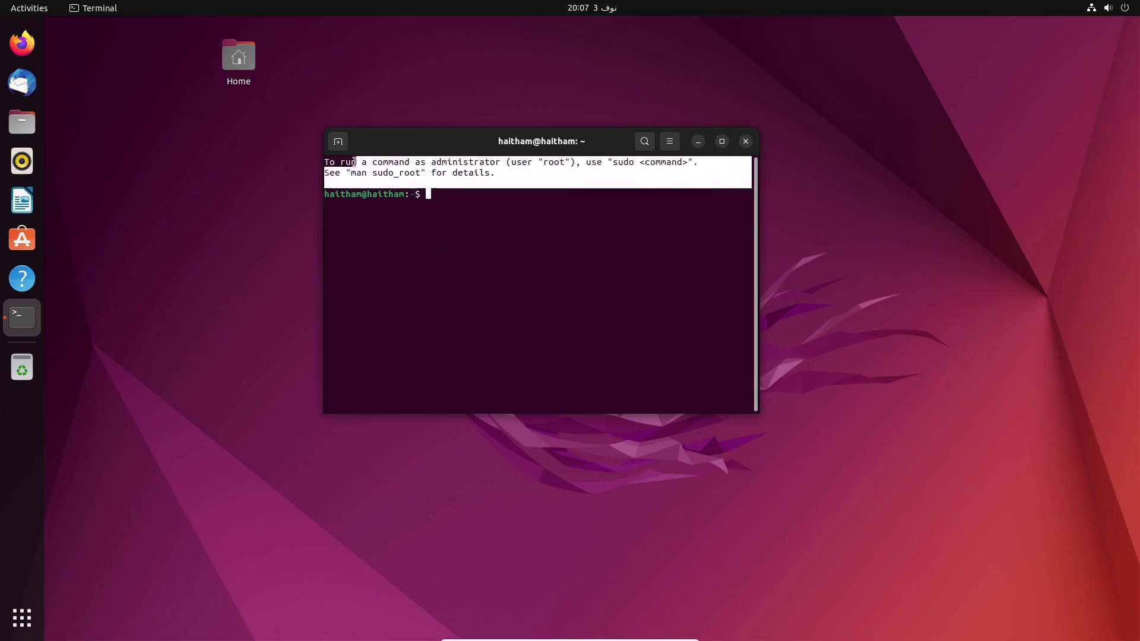
{"action": "left_click", "coordinate": [431, 214]}
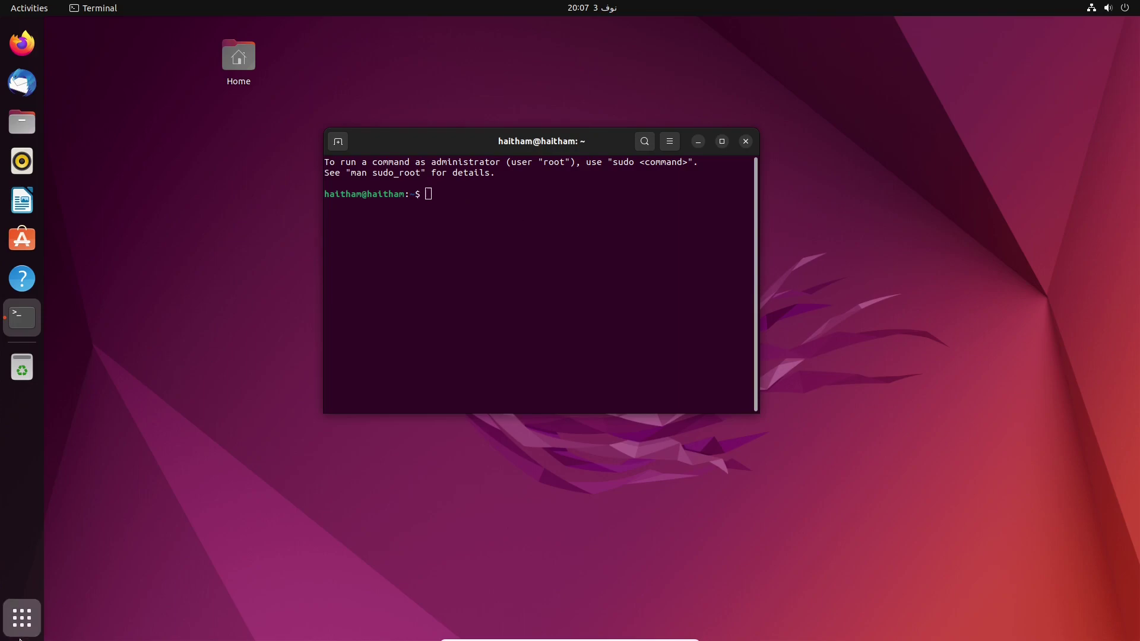
Look through the application grid pages again and return to the Terminal window
{"action": "left_click", "coordinate": [22, 617]}
{"action": "scroll", "coordinate": [511, 354], "scroll_direction": "down", "scroll_amount": 1}
{"action": "scroll", "coordinate": [512, 354], "scroll_direction": "up", "scroll_amount": 1}
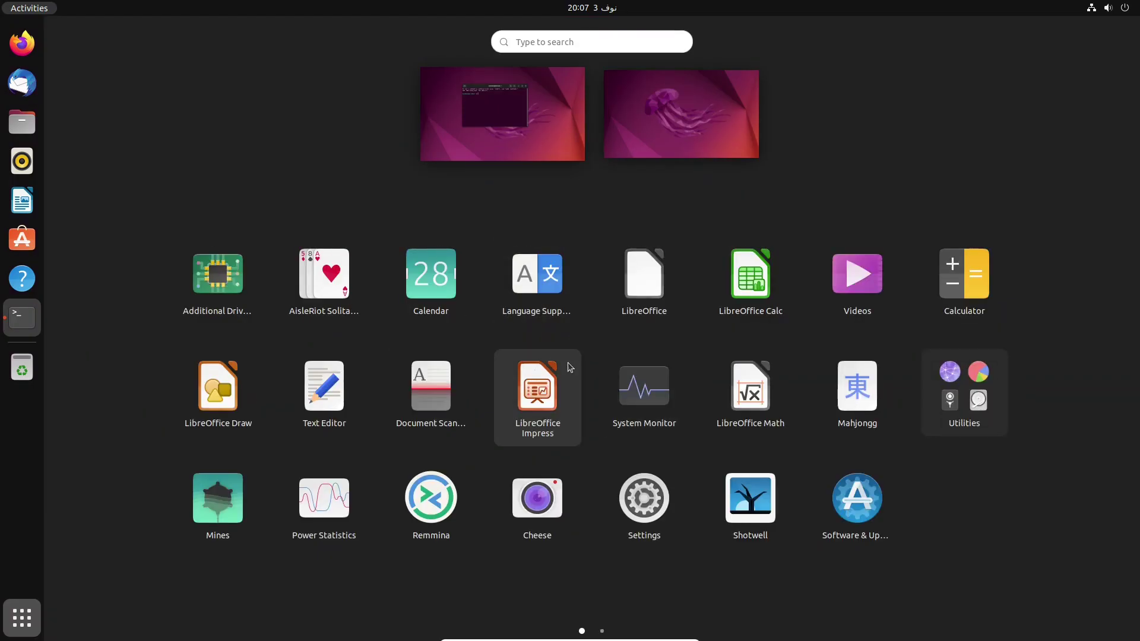
{"action": "left_click", "coordinate": [464, 317]}
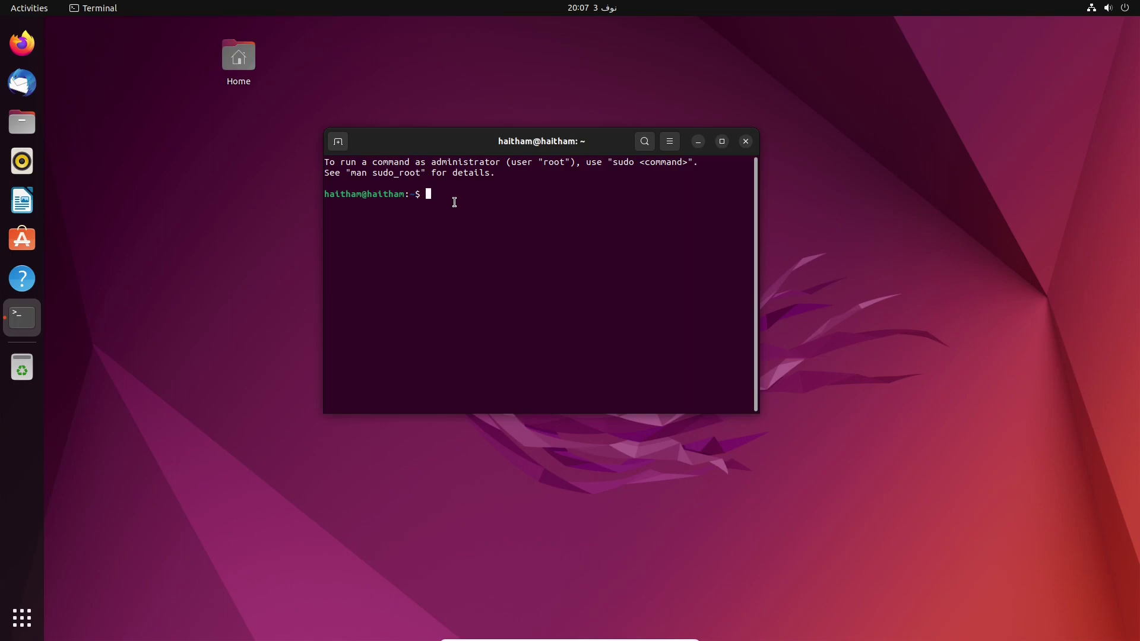
Enter the command "sudo apt install vlc" in the terminal, highlight its parts and run it
{"action": "type", "text": "sudo apt install vlc"}
{"action": "left_click_drag", "start_coordinate": [427, 195], "coordinate": [450, 194]}
{"action": "left_click", "coordinate": [456, 196]}
{"action": "left_click_drag", "start_coordinate": [455, 197], "coordinate": [511, 196]}
{"action": "triple_click", "coordinate": [541, 203]}
{"action": "left_click", "coordinate": [542, 203]}
{"action": "key", "text": "Return"}
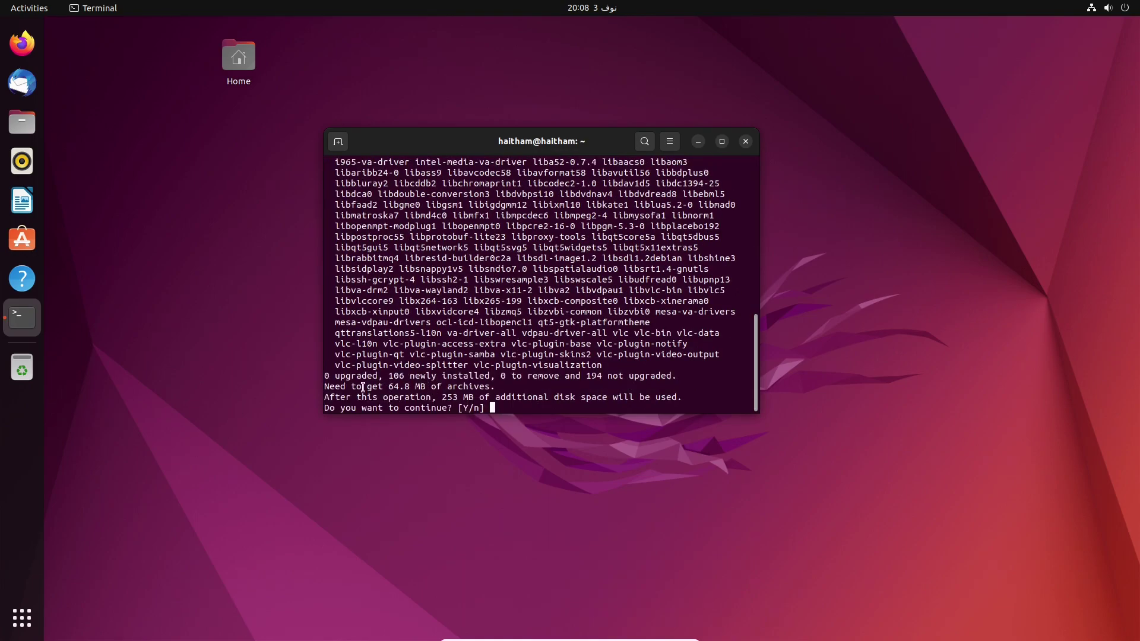
Highlight the download size and disk space lines, confirm the VLC installation and check its download progress
{"action": "left_click_drag", "start_coordinate": [395, 386], "coordinate": [481, 408]}
{"action": "left_click", "coordinate": [526, 383]}
{"action": "left_click", "coordinate": [527, 386]}
{"action": "key", "text": "Return"}
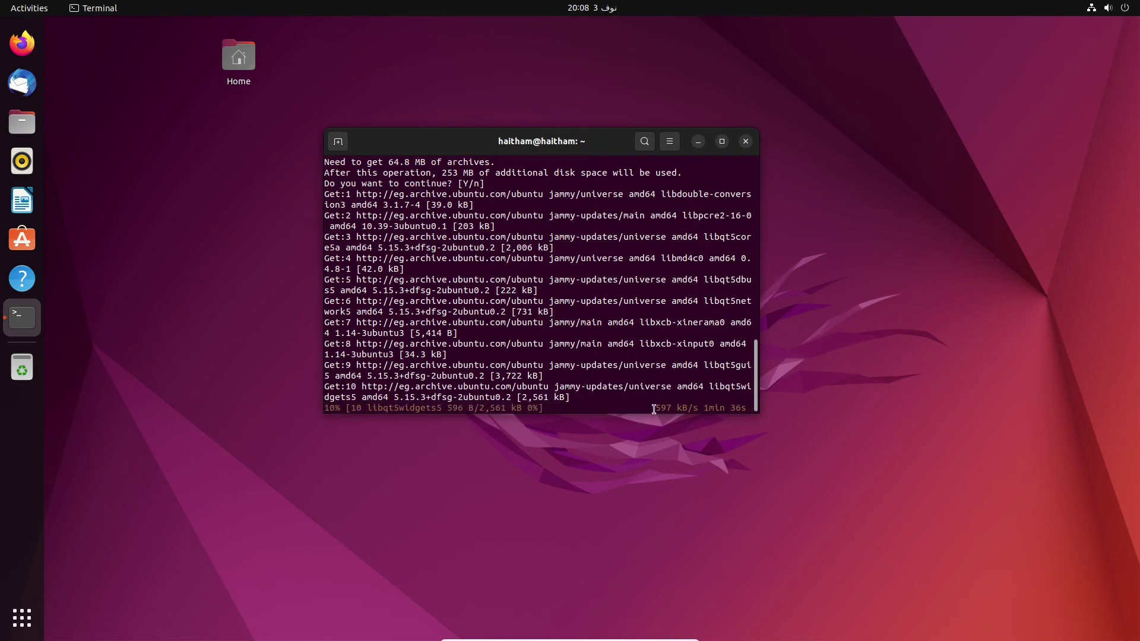
{"action": "left_click_drag", "start_coordinate": [655, 408], "coordinate": [693, 408]}
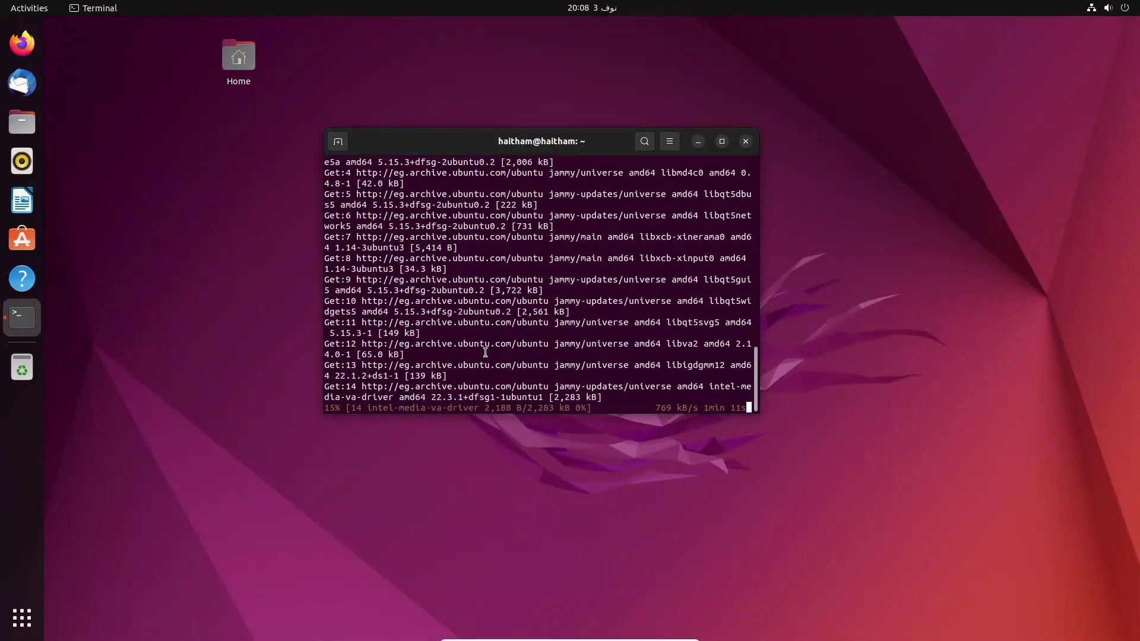
Open a second terminal tab and enter the sample text "command line linux" at its prompt
{"action": "left_click", "coordinate": [339, 141]}
{"action": "type", "text": "sda"}
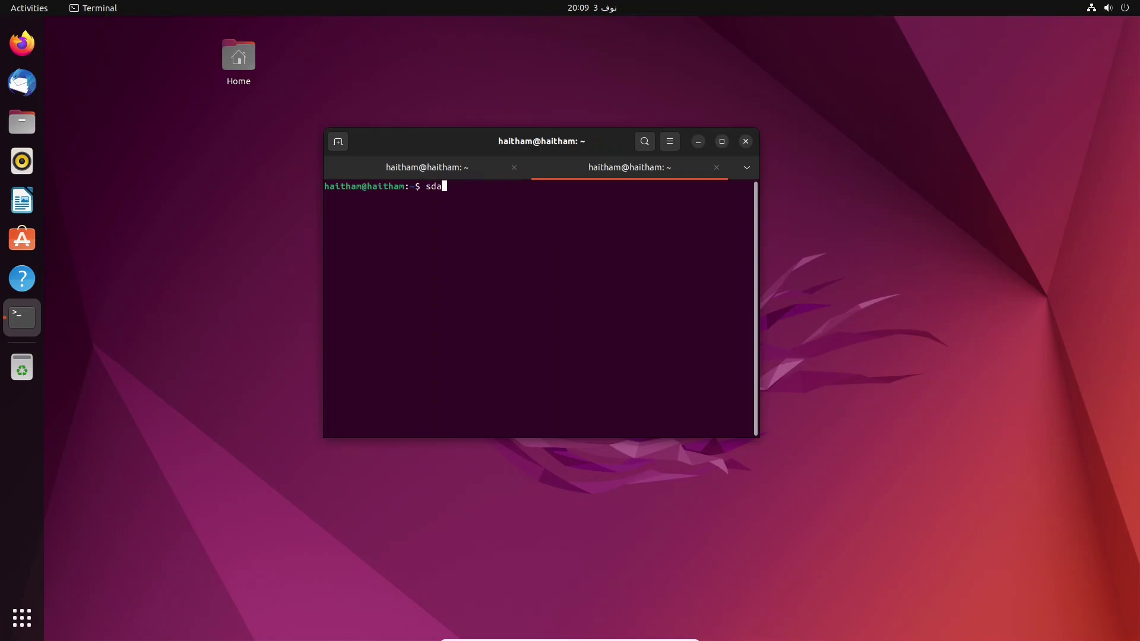
{"action": "key", "text": "BackSpace"}
{"action": "key", "text": "BackSpace"}
{"action": "key", "text": "BackSpace"}
{"action": "type", "text": "mmand line lu"}
{"action": "key", "text": "BackSpace"}
{"action": "type", "text": "inux"}
Highlight the sample text at the prompt and clear all of its words
{"action": "triple_click", "coordinate": [429, 186]}
{"action": "left_click", "coordinate": [433, 186]}
{"action": "triple_click", "coordinate": [436, 185]}
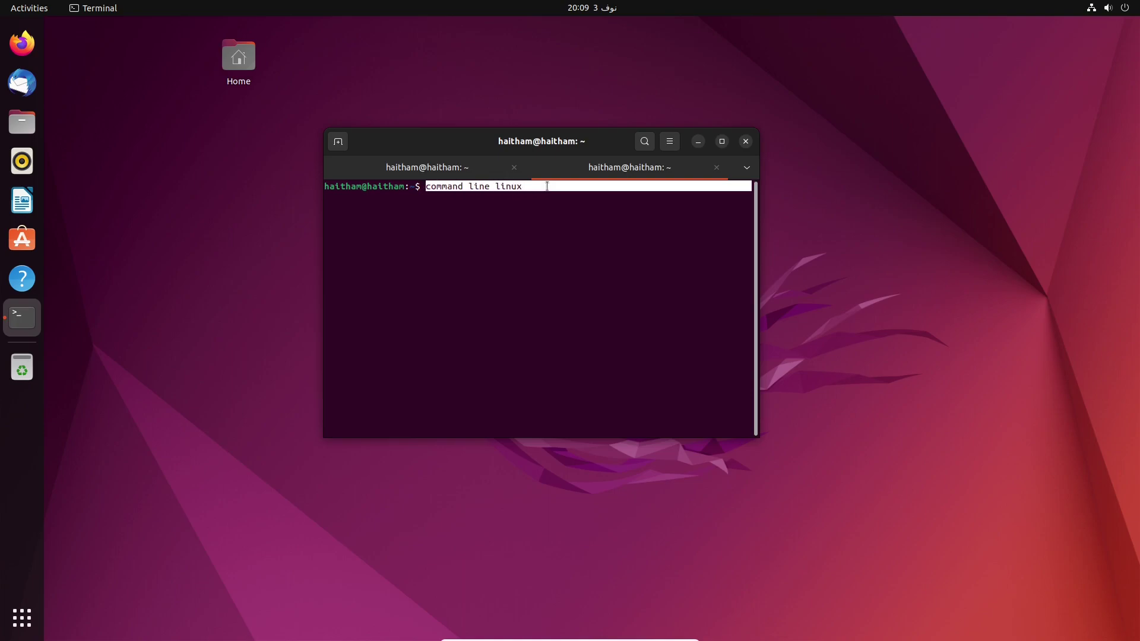
{"action": "left_click", "coordinate": [545, 187]}
{"action": "key", "text": "ctrl+w"}
{"action": "key", "text": "ctrl+w"}
{"action": "key", "text": "ctrl+w"}
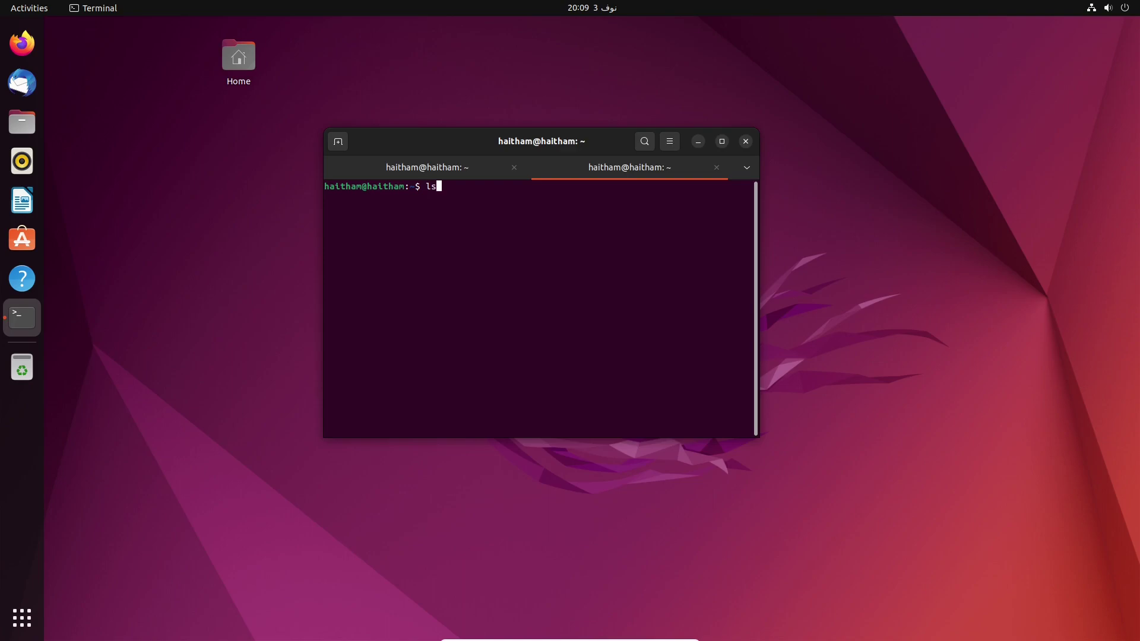
List the home directory with the ls command and highlight the Documents and Downloads folder names in the output
{"action": "type", "text": "ls"}
{"action": "key", "text": "Return"}
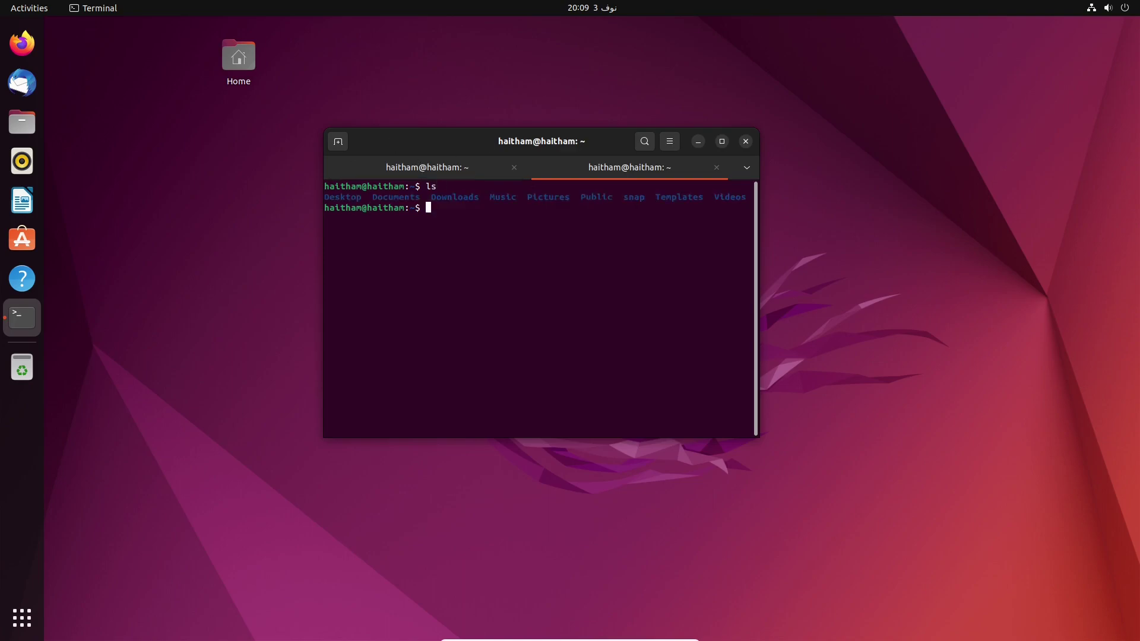
{"action": "double_click", "coordinate": [335, 204]}
{"action": "double_click", "coordinate": [405, 197]}
{"action": "double_click", "coordinate": [472, 198]}
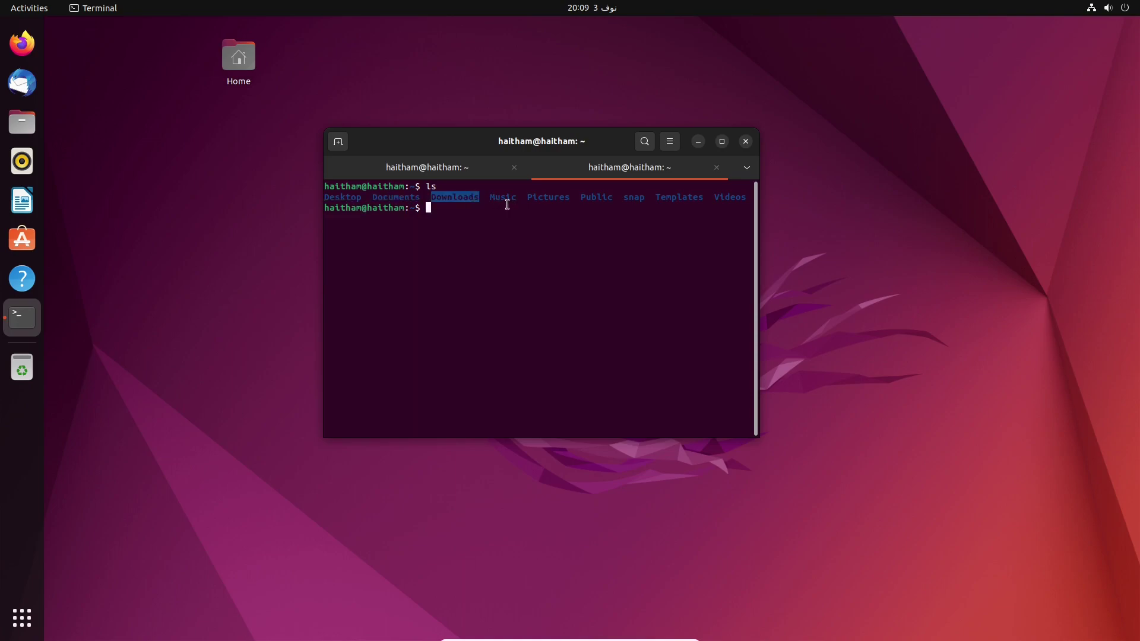
Open the Home folder in Files, place it beside the terminal, and compare its folders with the ls listing
{"action": "left_click", "coordinate": [22, 121]}
{"action": "left_click_drag", "start_coordinate": [537, 151], "coordinate": [160, 25]}
{"action": "left_click", "coordinate": [611, 135]}
{"action": "left_click_drag", "start_coordinate": [612, 135], "coordinate": [754, 178]}
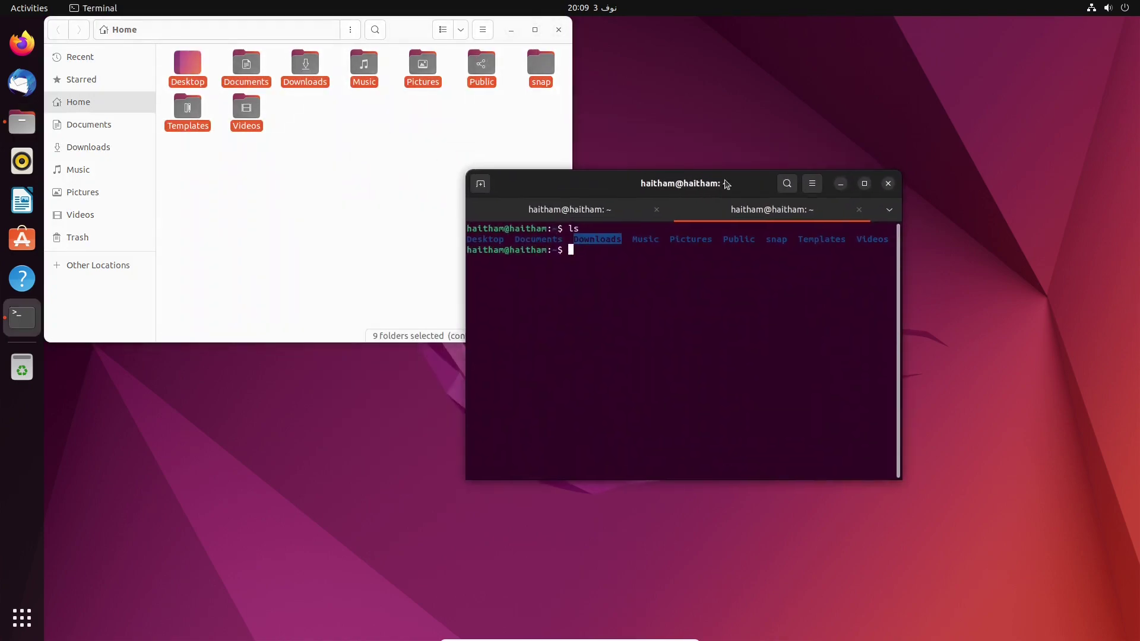
{"action": "left_click_drag", "start_coordinate": [478, 239], "coordinate": [888, 235]}
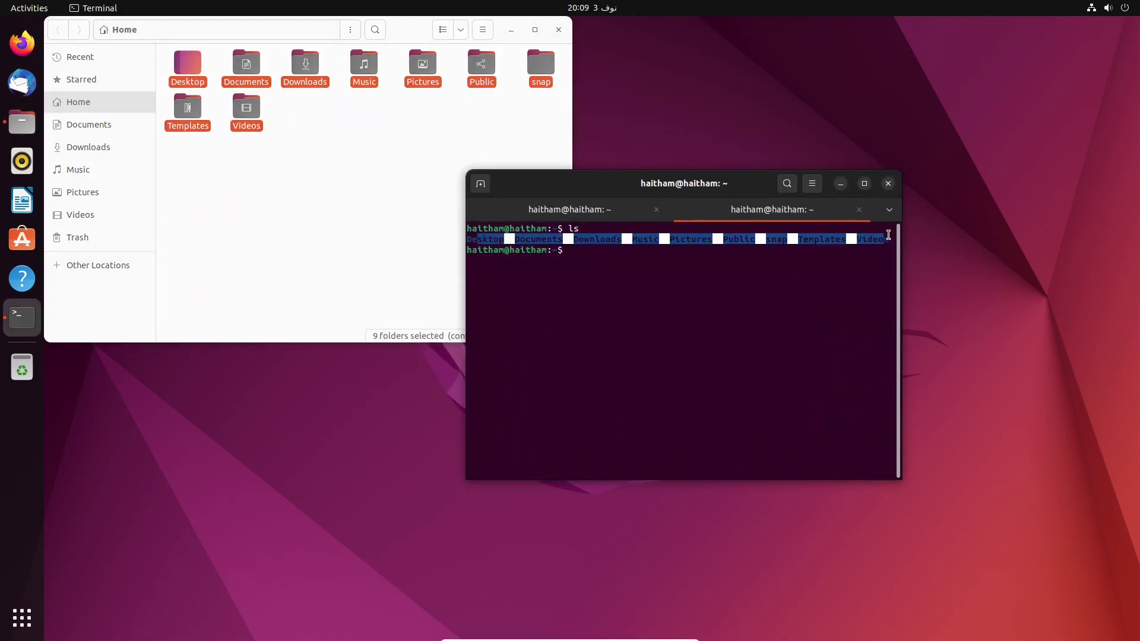
{"action": "left_click_drag", "start_coordinate": [600, 247], "coordinate": [336, 123]}
{"action": "left_click", "coordinate": [336, 123]}
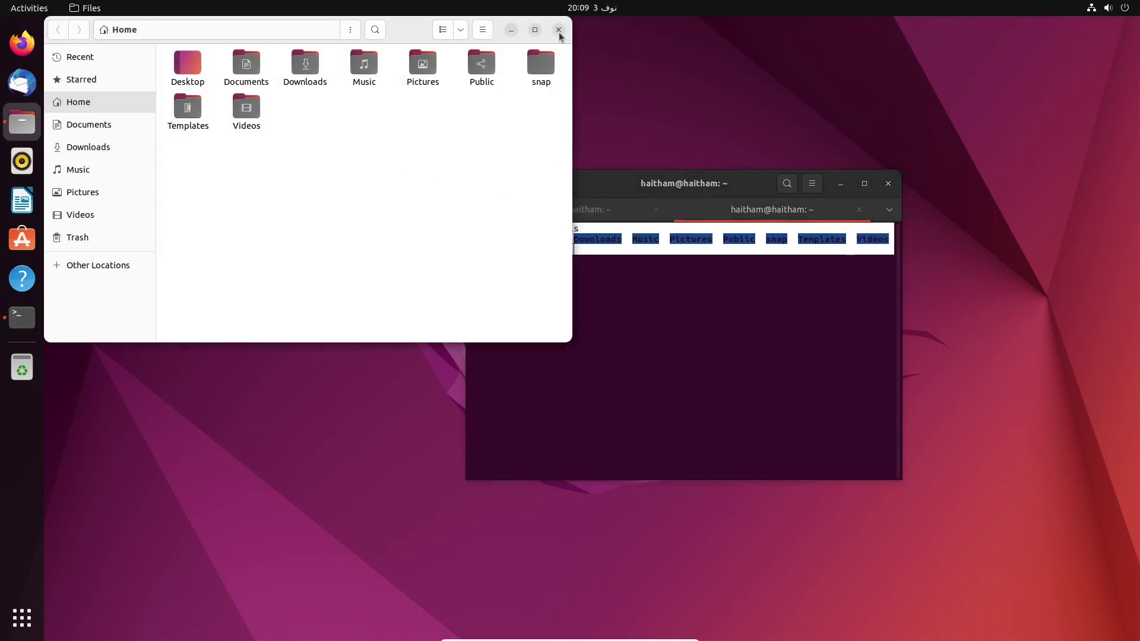
Close the Files window and highlight the folder listing in the terminal
{"action": "left_click", "coordinate": [559, 29]}
{"action": "left_click", "coordinate": [585, 233]}
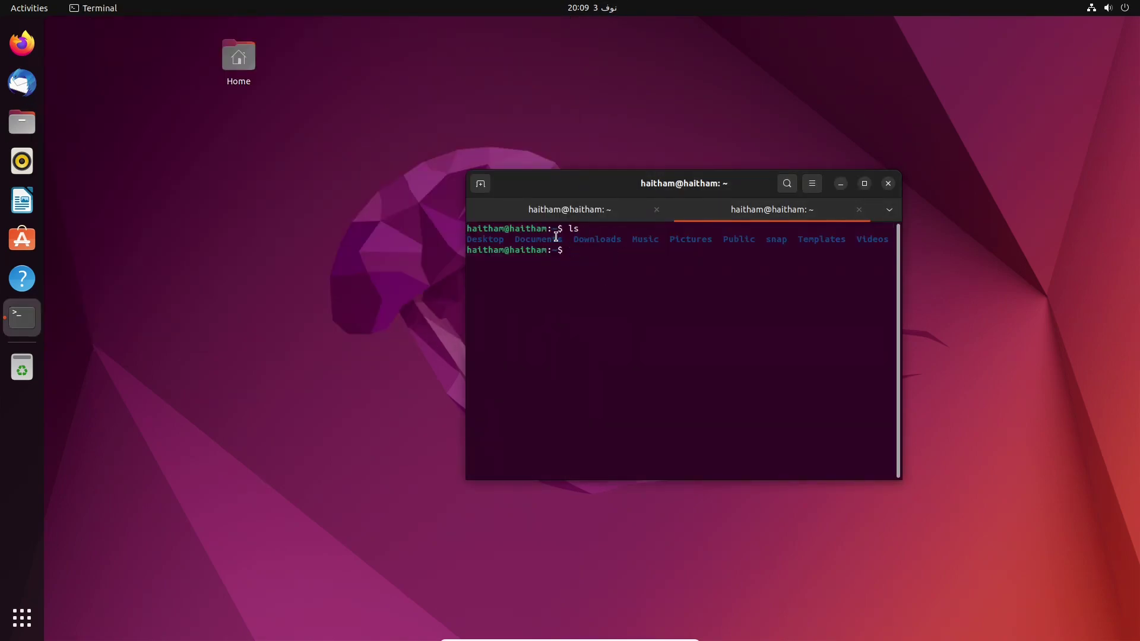
{"action": "triple_click", "coordinate": [558, 239]}
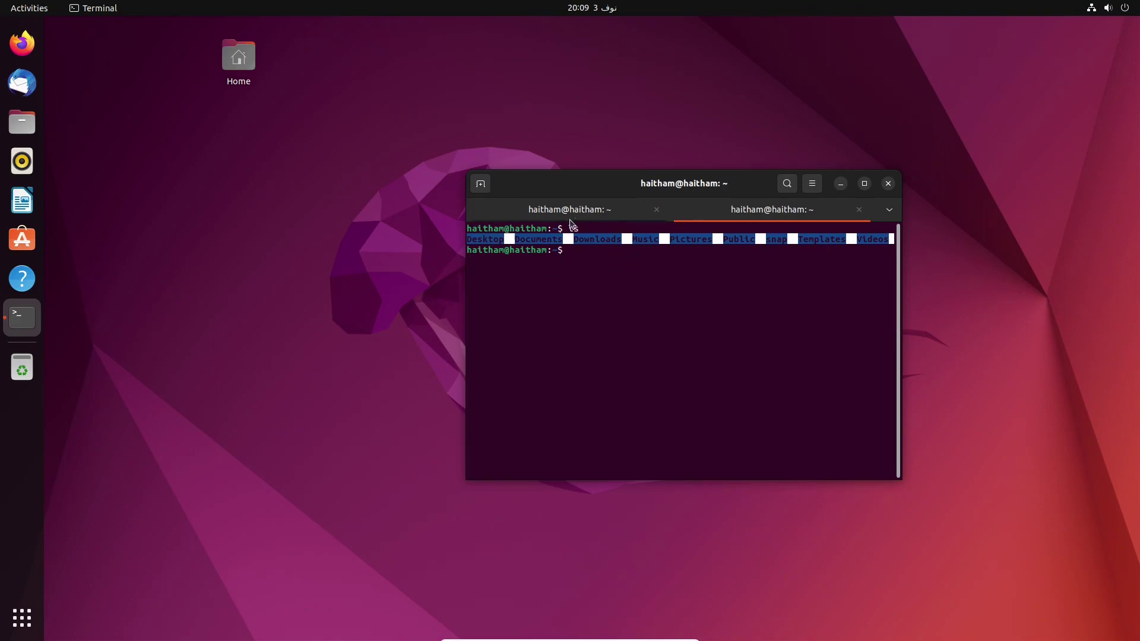
{"action": "left_click", "coordinate": [621, 260]}
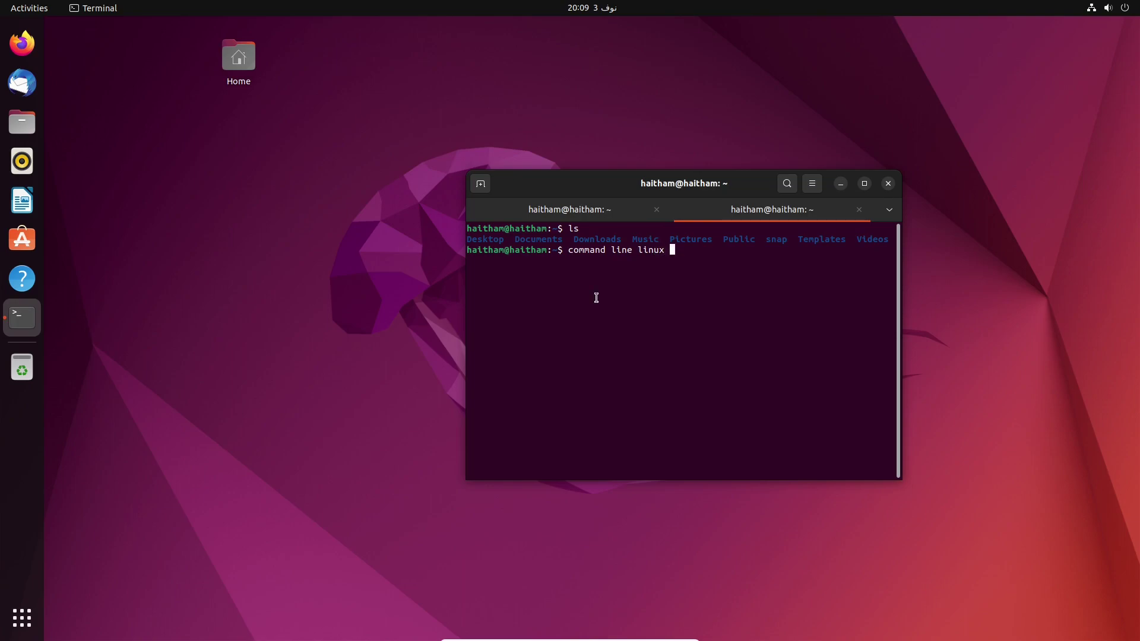
Highlight the text "command line linux" at the prompt and return to the first terminal tab to check the VLC installation
{"action": "left_click_drag", "start_coordinate": [572, 253], "coordinate": [677, 254]}
{"action": "left_click", "coordinate": [587, 253]}
{"action": "triple_click", "coordinate": [681, 252]}
{"action": "left_click", "coordinate": [626, 230]}
{"action": "left_click", "coordinate": [596, 211]}
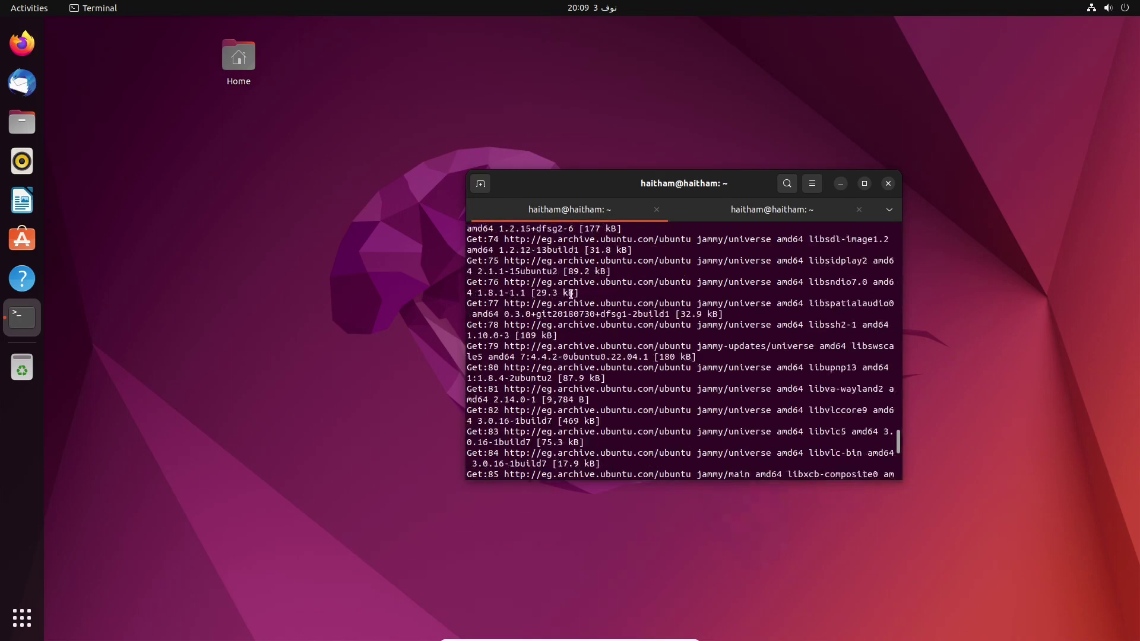
{"action": "left_click_drag", "start_coordinate": [561, 303], "coordinate": [509, 145]}
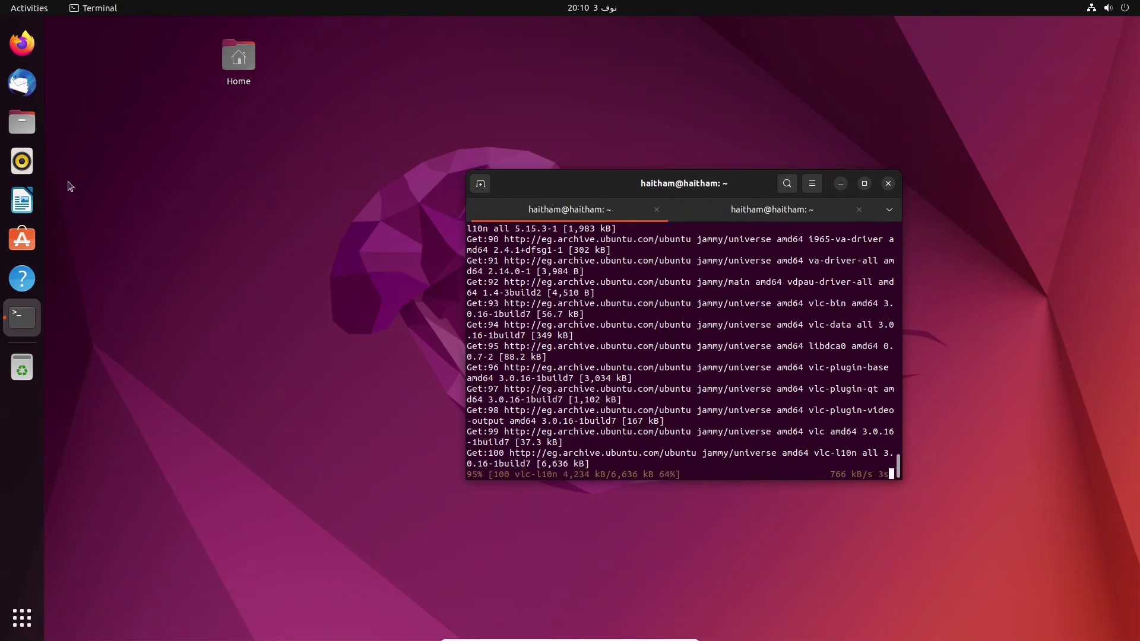
Open a new LibreOffice Writer document, dismiss the tip of the day, and write "HI" in bold
{"action": "left_click", "coordinate": [22, 202]}
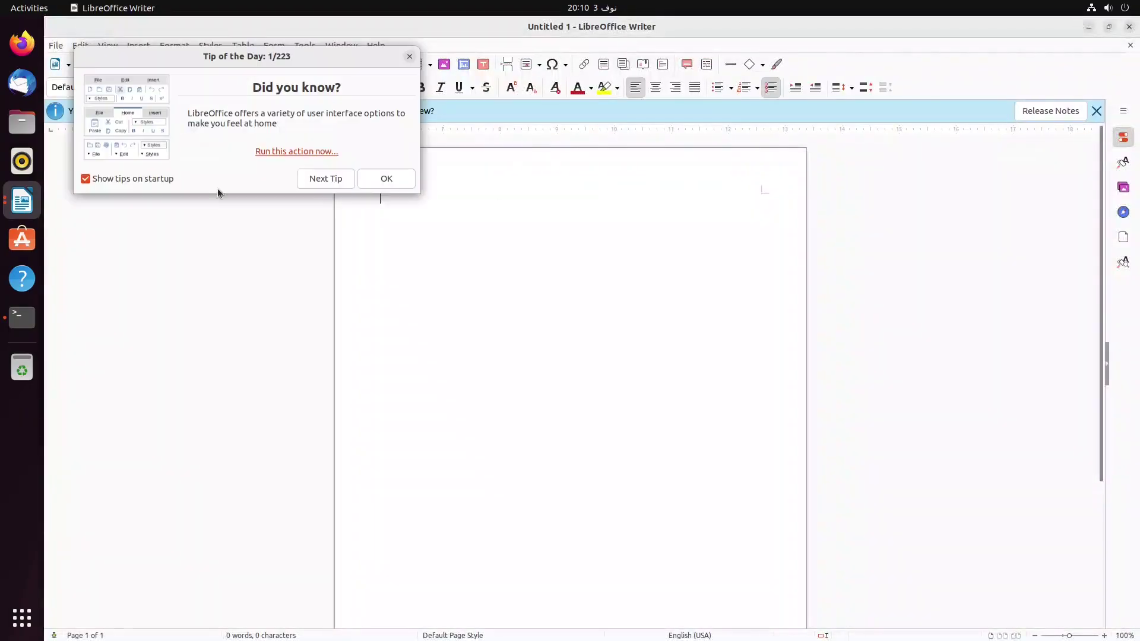
{"action": "left_click", "coordinate": [386, 179]}
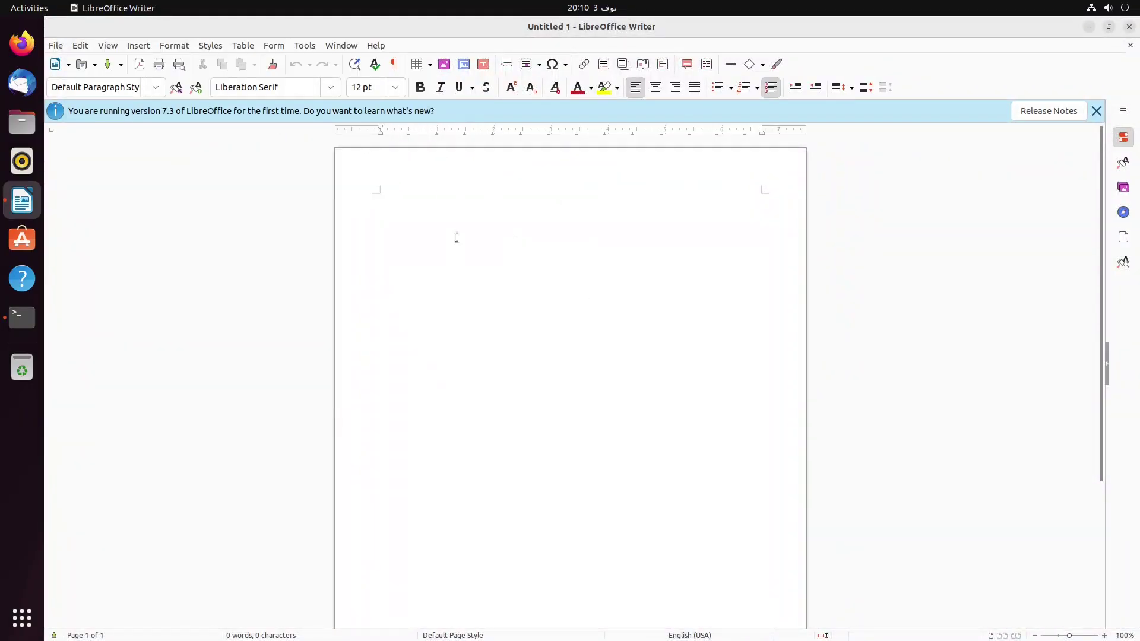
{"action": "type", "text": "HI"}
{"action": "key", "text": "ctrl+a"}
{"action": "left_click", "coordinate": [420, 87]}
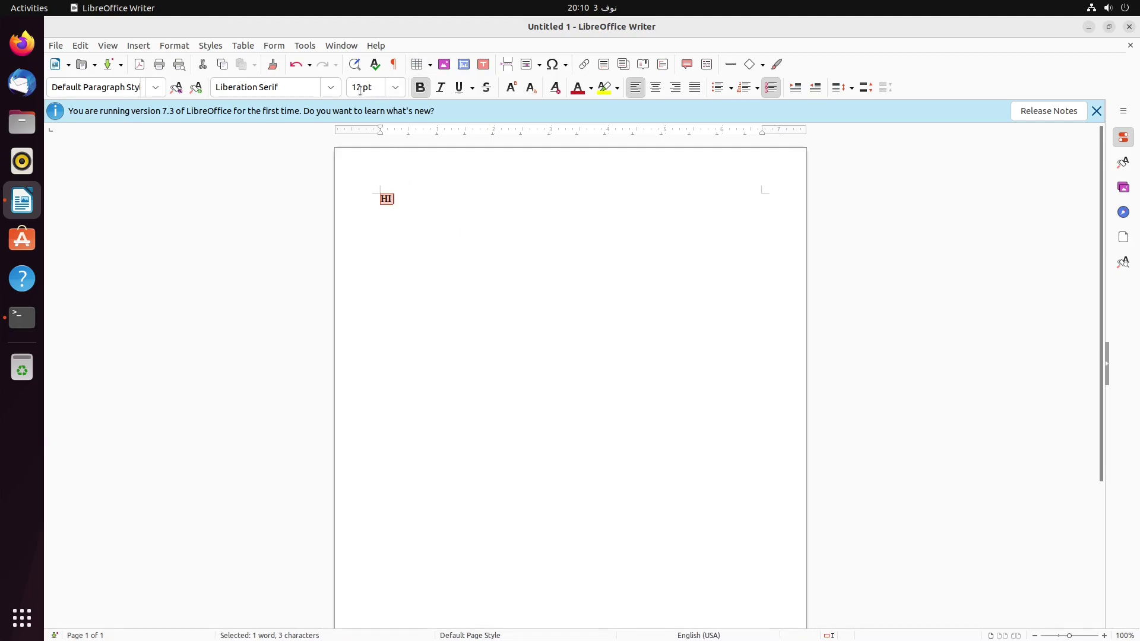
Try to change the font size of the word "HI" to 2 pt
{"action": "left_click", "coordinate": [360, 89]}
{"action": "left_click_drag", "start_coordinate": [356, 89], "coordinate": [352, 89]}
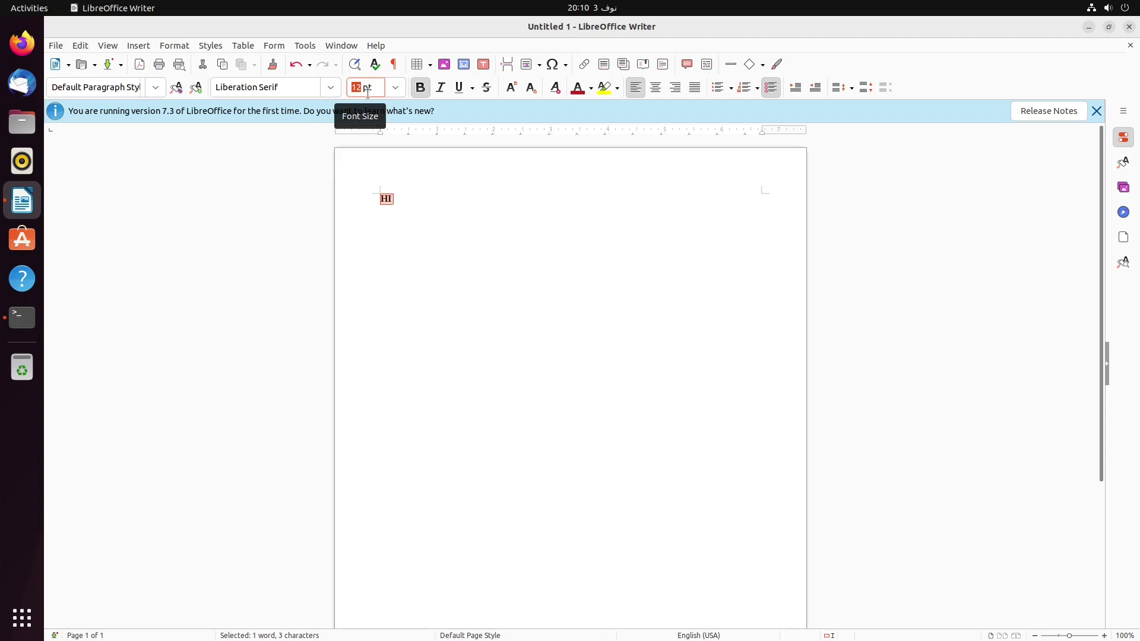
{"action": "left_click", "coordinate": [527, 148]}
{"action": "left_click", "coordinate": [361, 83]}
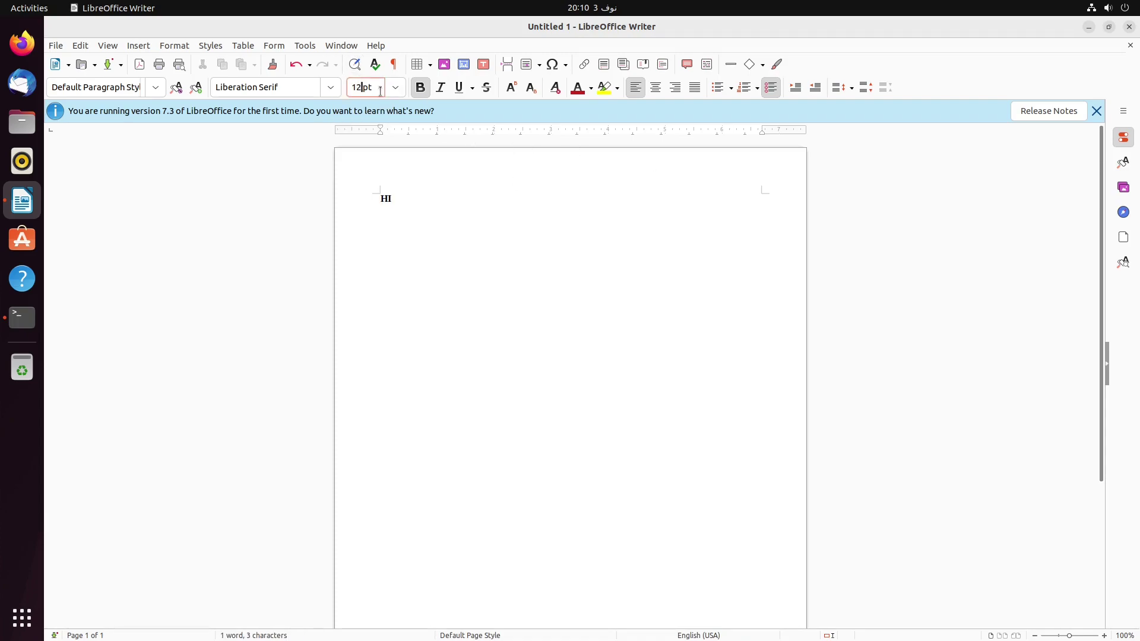
{"action": "key", "text": "BackSpace"}
{"action": "key", "text": "BackSpace"}
{"action": "type", "text": "2"}
{"action": "key", "text": "Return"}
Select the word "HI" and close the Writer document without saving it
{"action": "double_click", "coordinate": [386, 200]}
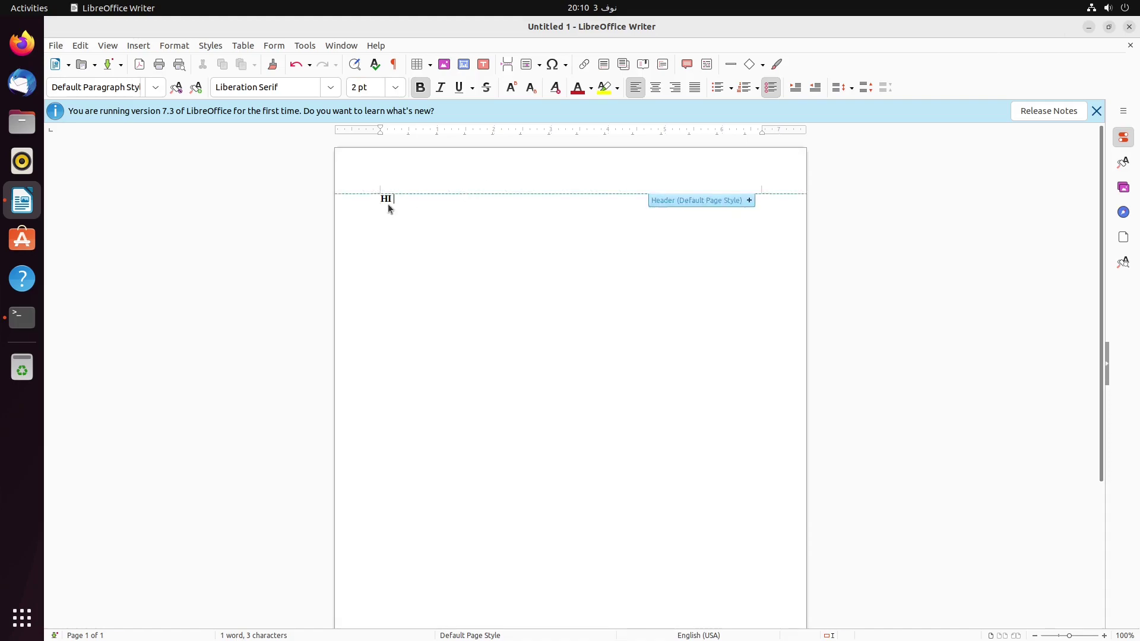
{"action": "left_click", "coordinate": [1130, 30]}
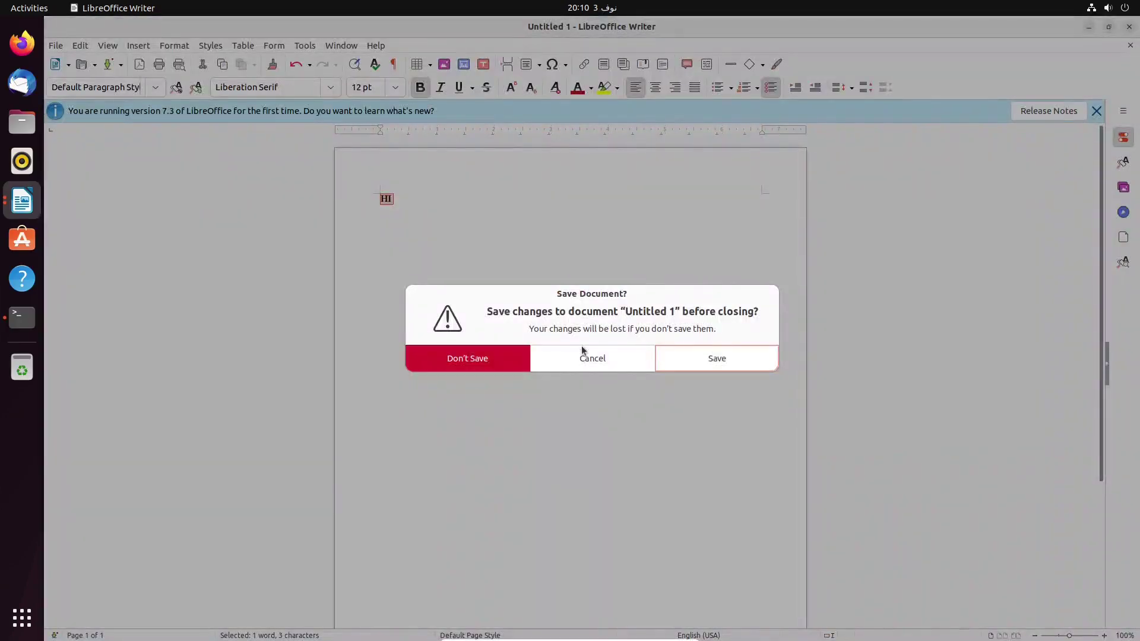
{"action": "left_click", "coordinate": [485, 356]}
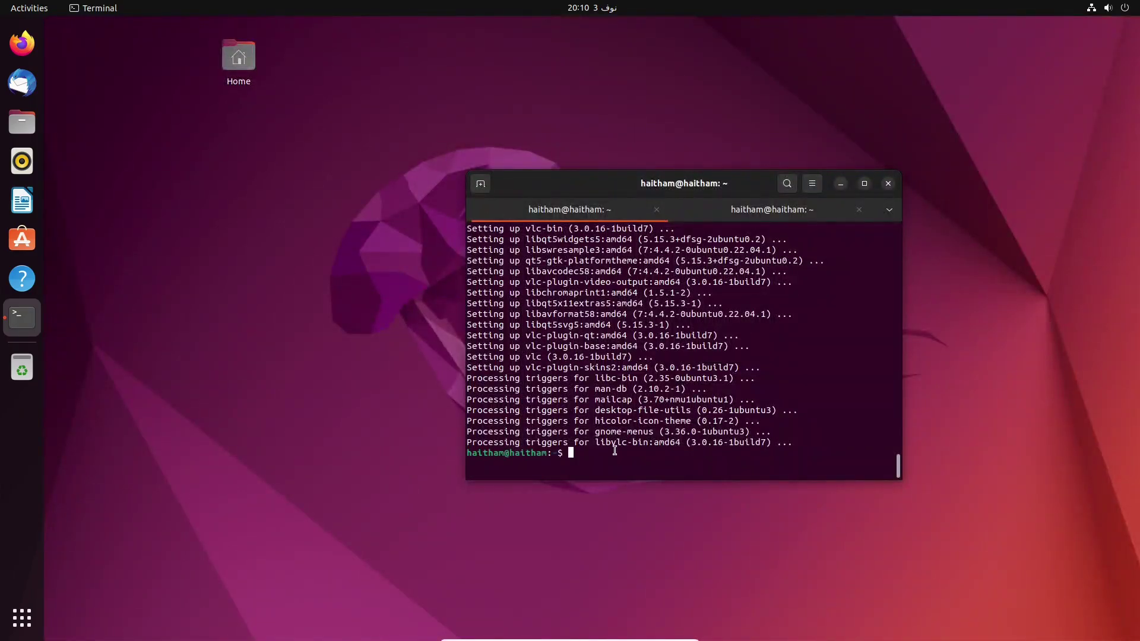
Review the end of the VLC installation output in the terminal
{"action": "left_click_drag", "start_coordinate": [710, 466], "coordinate": [572, 454]}
{"action": "scroll", "coordinate": [614, 424], "scroll_direction": "down", "scroll_amount": 3}
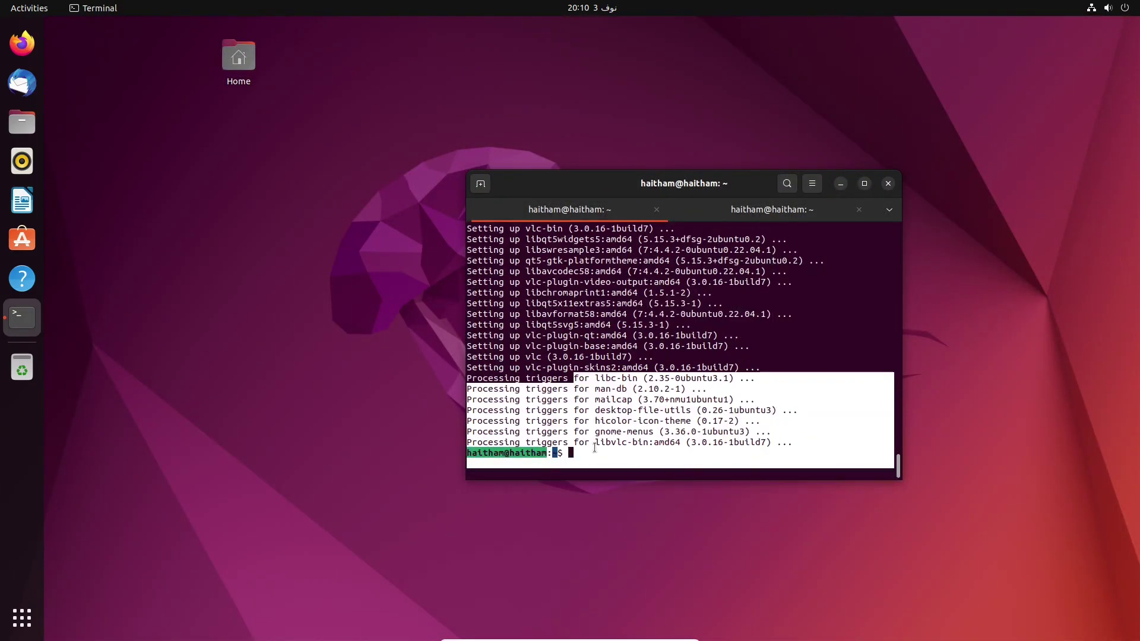
{"action": "left_click", "coordinate": [594, 448]}
{"action": "scroll", "coordinate": [614, 405], "scroll_direction": "up", "scroll_amount": 4}
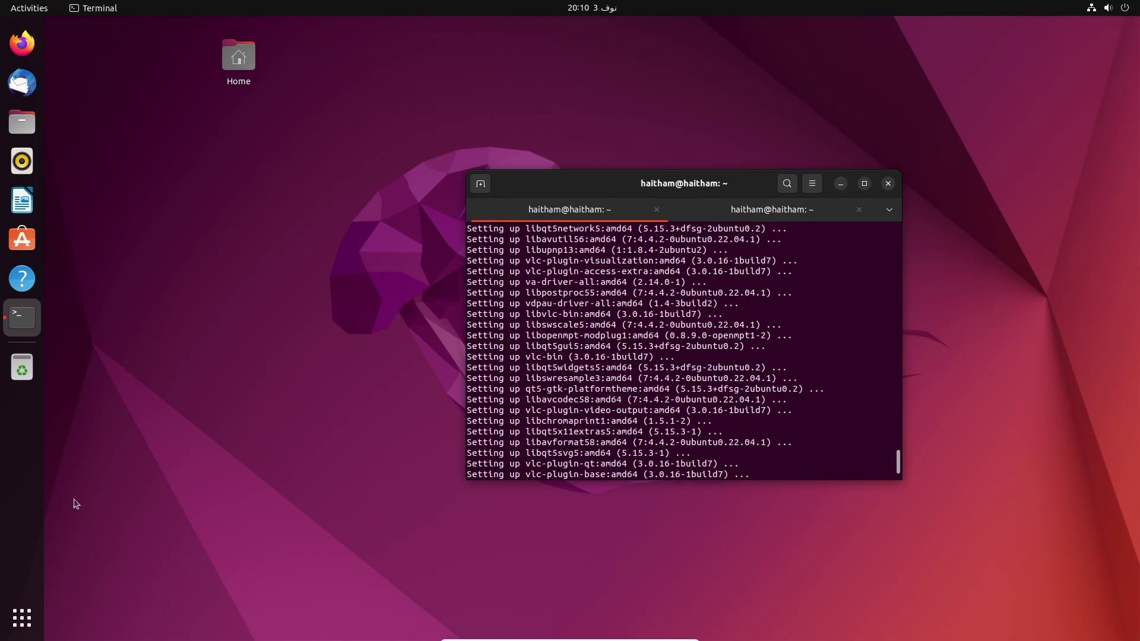
Find VLC media player on the second page of the application grid
{"action": "left_click", "coordinate": [22, 618]}
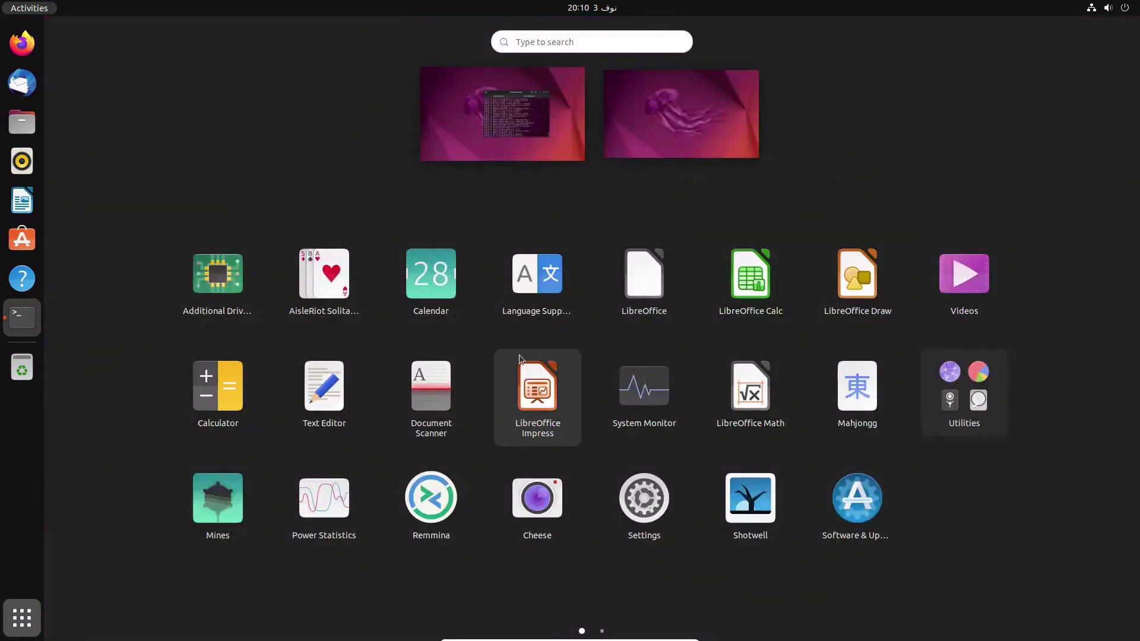
{"action": "scroll", "coordinate": [561, 340], "scroll_direction": "down", "scroll_amount": 1}
{"action": "left_click_drag", "start_coordinate": [850, 278], "coordinate": [827, 327]}
{"action": "left_click_drag", "start_coordinate": [883, 293], "coordinate": [814, 343]}
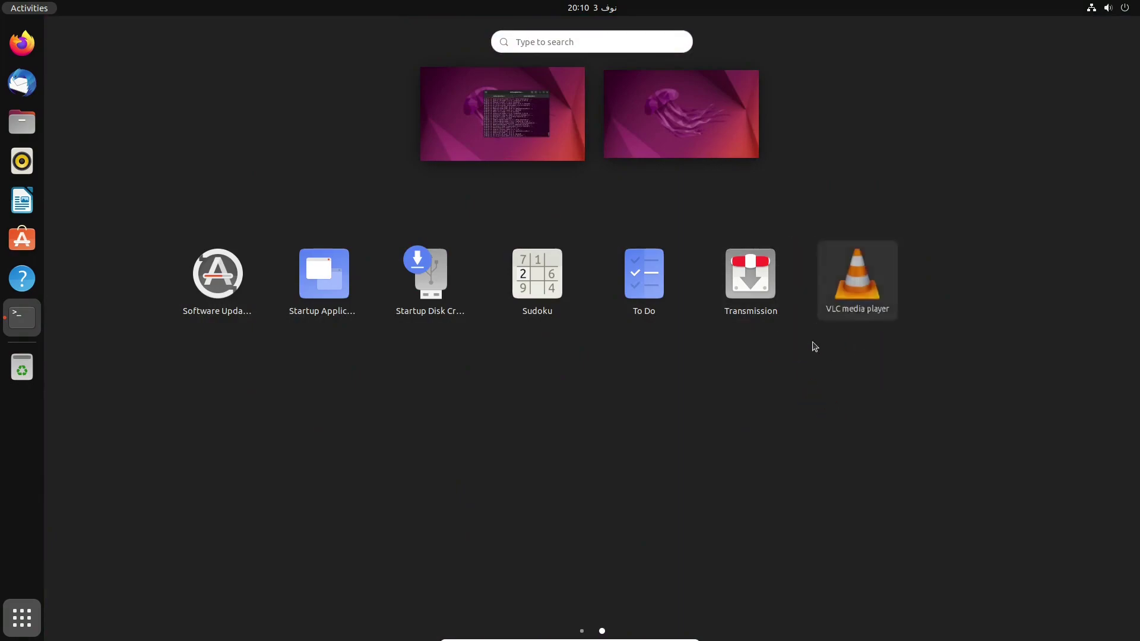
Switch to Firefox, maximize its window, and search Google for "gnu radio"
{"action": "left_click", "coordinate": [22, 318]}
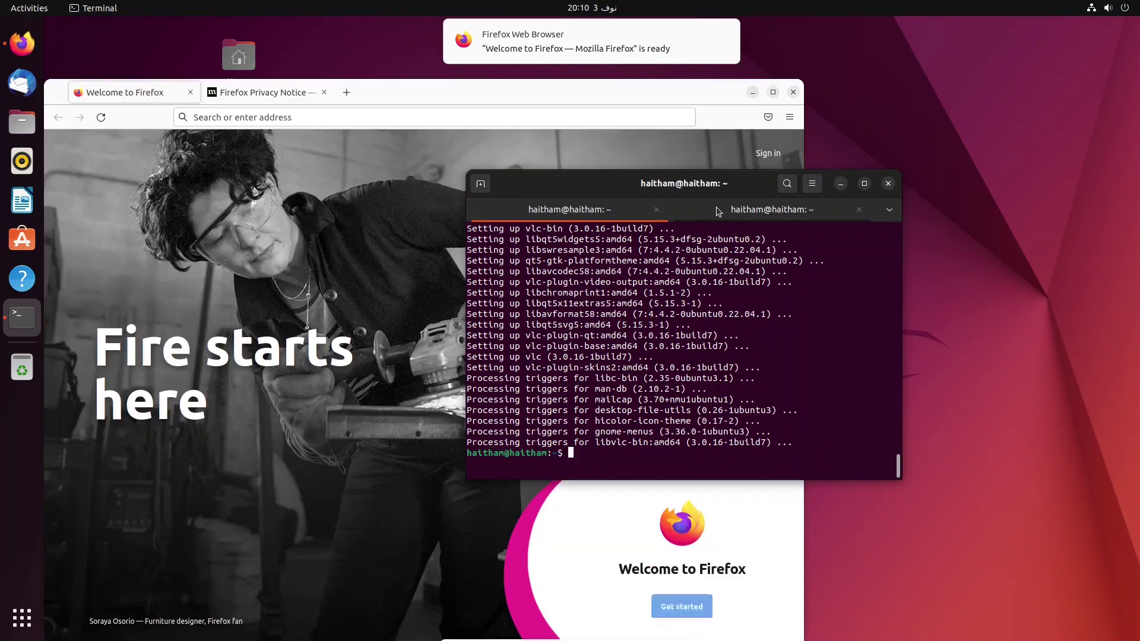
{"action": "left_click", "coordinate": [774, 97]}
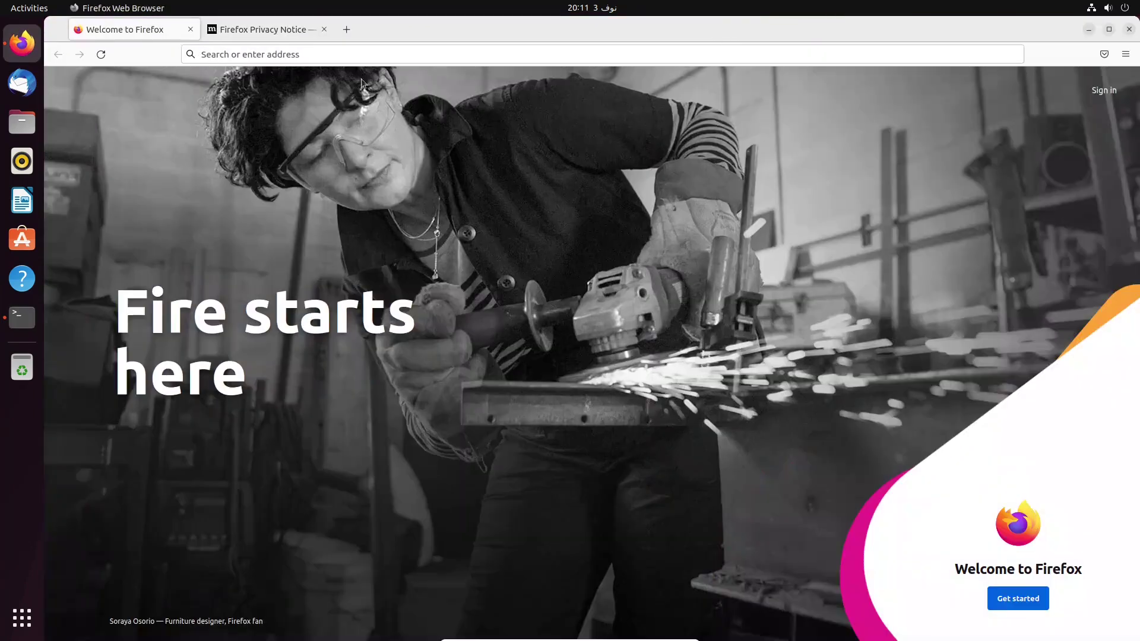
{"action": "left_click", "coordinate": [383, 57]}
{"action": "type", "text": "GN"}
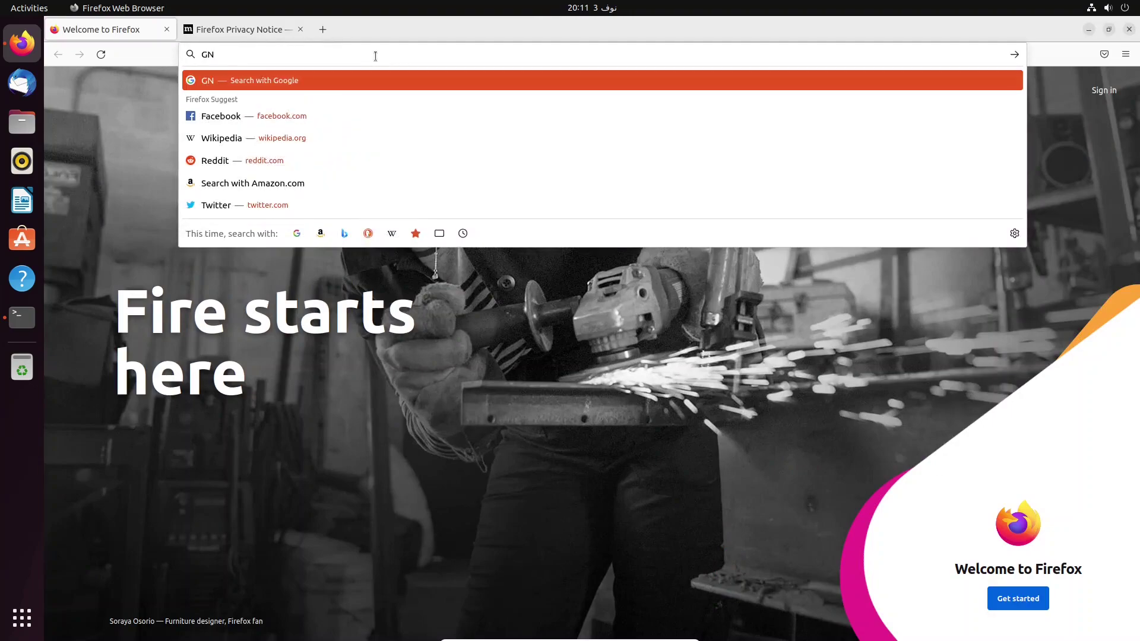
{"action": "type", "text": "U rad"}
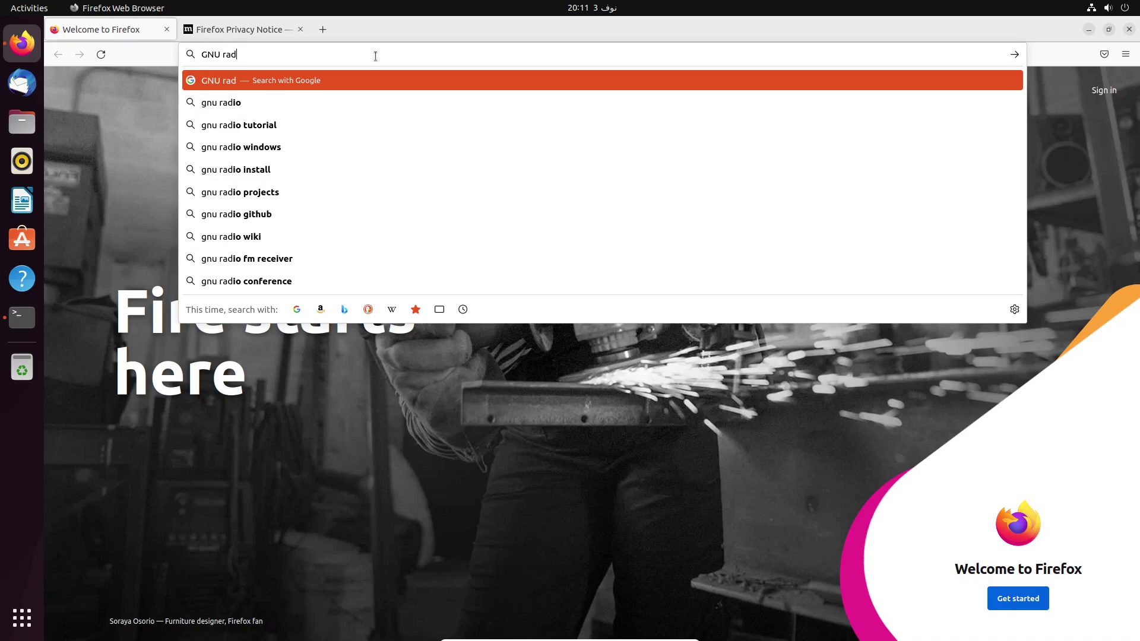
{"action": "key", "text": "Down"}
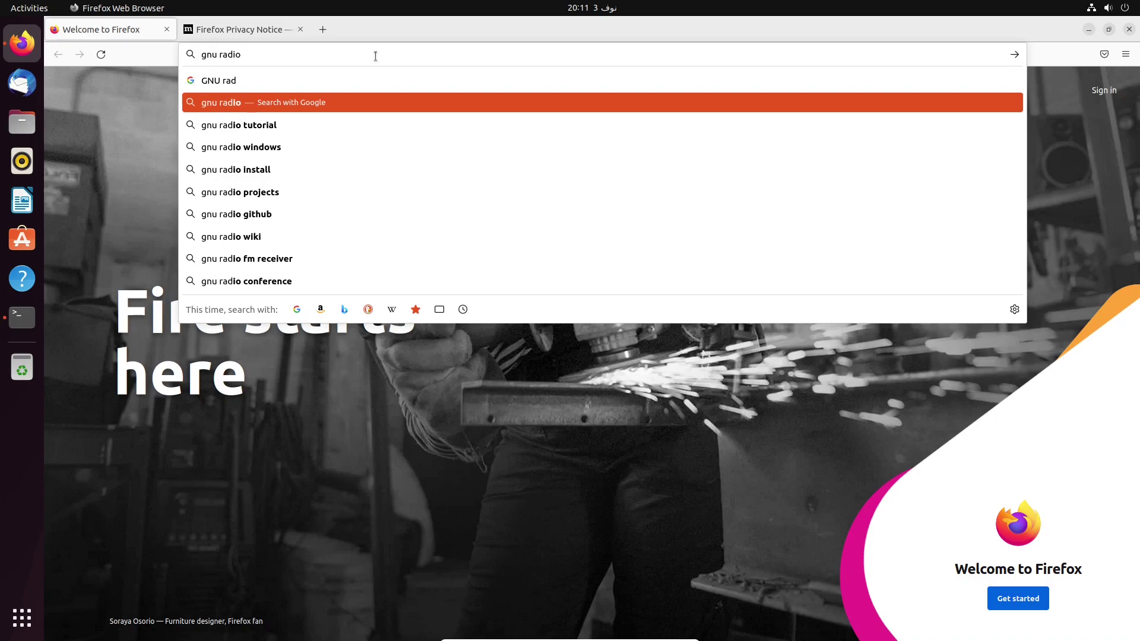
{"action": "key", "text": "Return"}
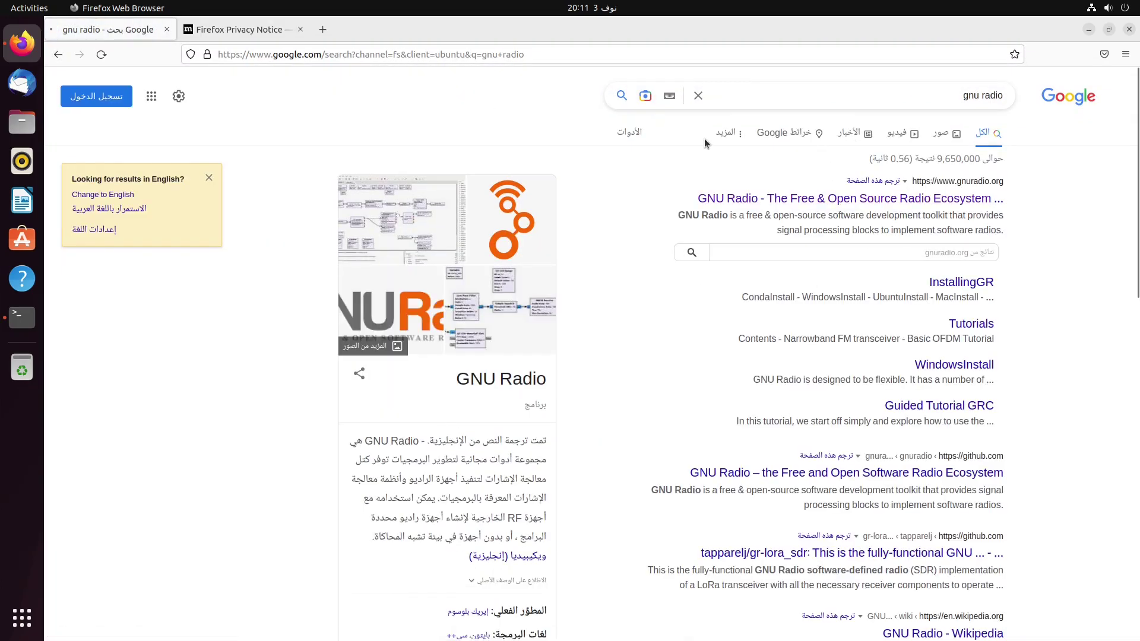
Open the InstallingGR page from the GNU Radio website and examine the Ubuntu 22.04 installation row
{"action": "left_click", "coordinate": [900, 200]}
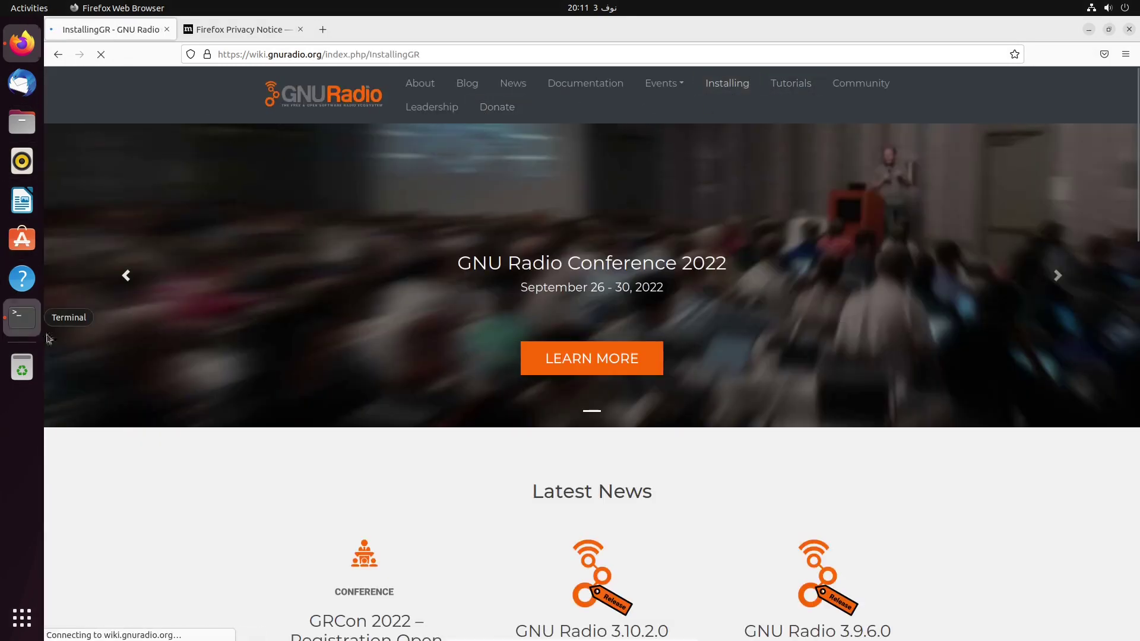
{"action": "left_click", "coordinate": [22, 317]}
{"action": "left_click", "coordinate": [322, 291]}
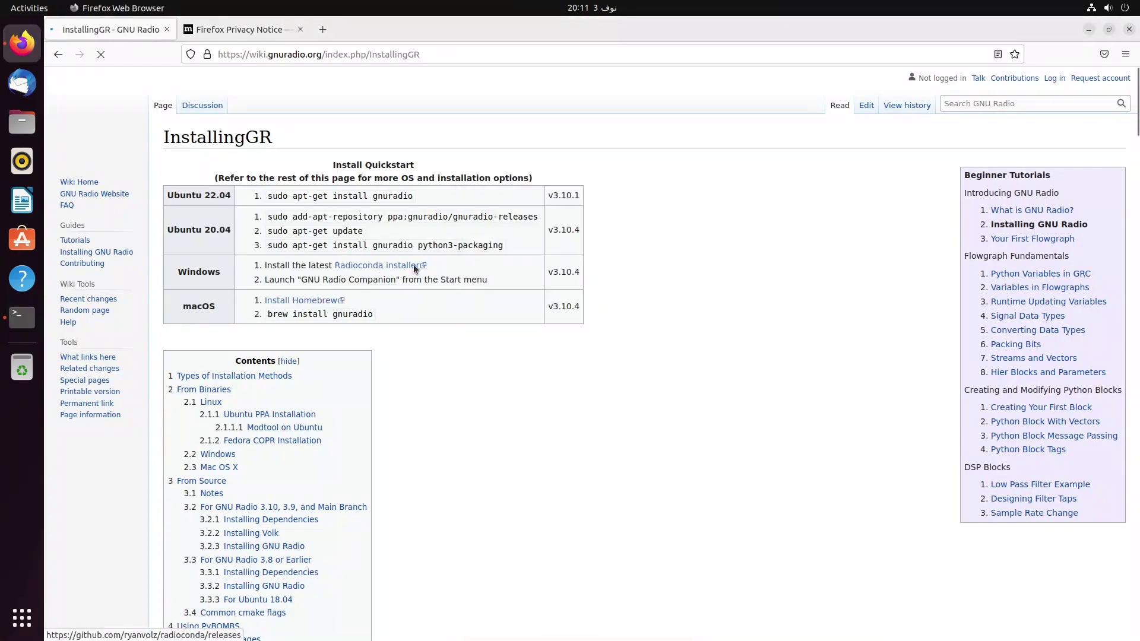
{"action": "left_click_drag", "start_coordinate": [168, 194], "coordinate": [371, 196]}
{"action": "left_click", "coordinate": [272, 195]}
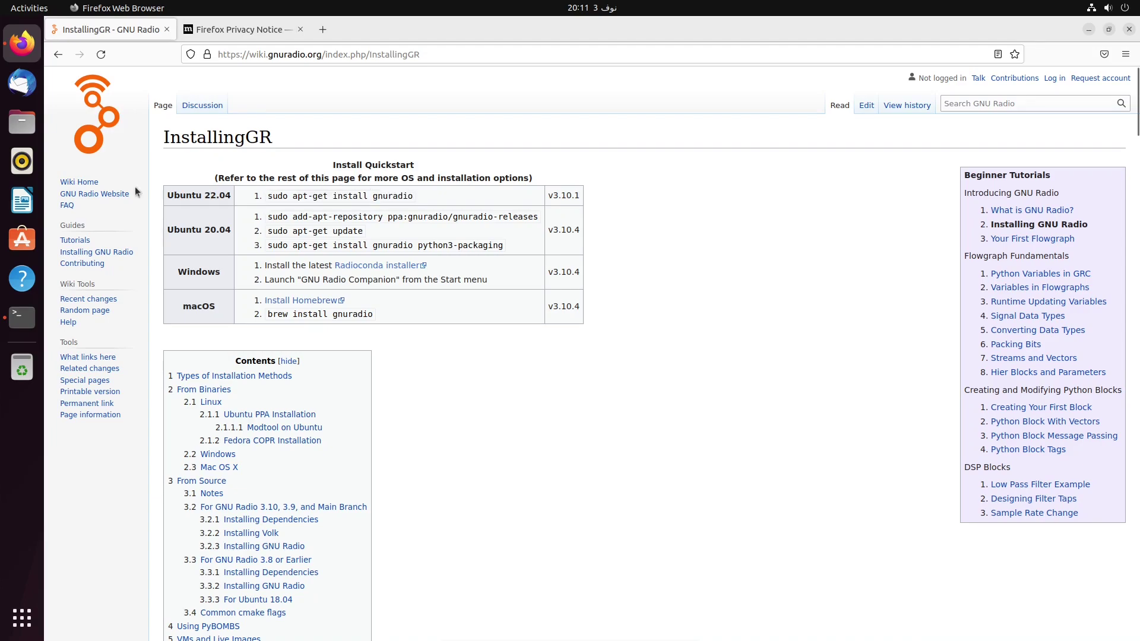
Return to the terminal and highlight the earlier "sudo apt install vlc" command at the start of the output
{"action": "left_click", "coordinate": [22, 318]}
{"action": "scroll", "coordinate": [628, 285], "scroll_direction": "up", "scroll_amount": 8}
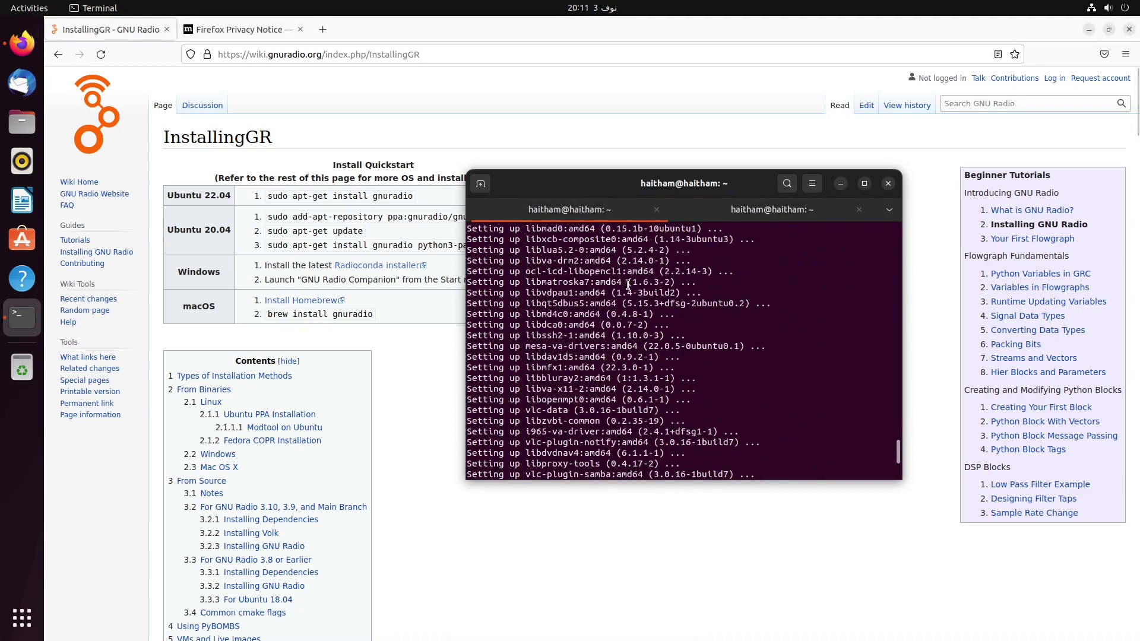
{"action": "left_click_drag", "start_coordinate": [899, 441], "coordinate": [898, 228]}
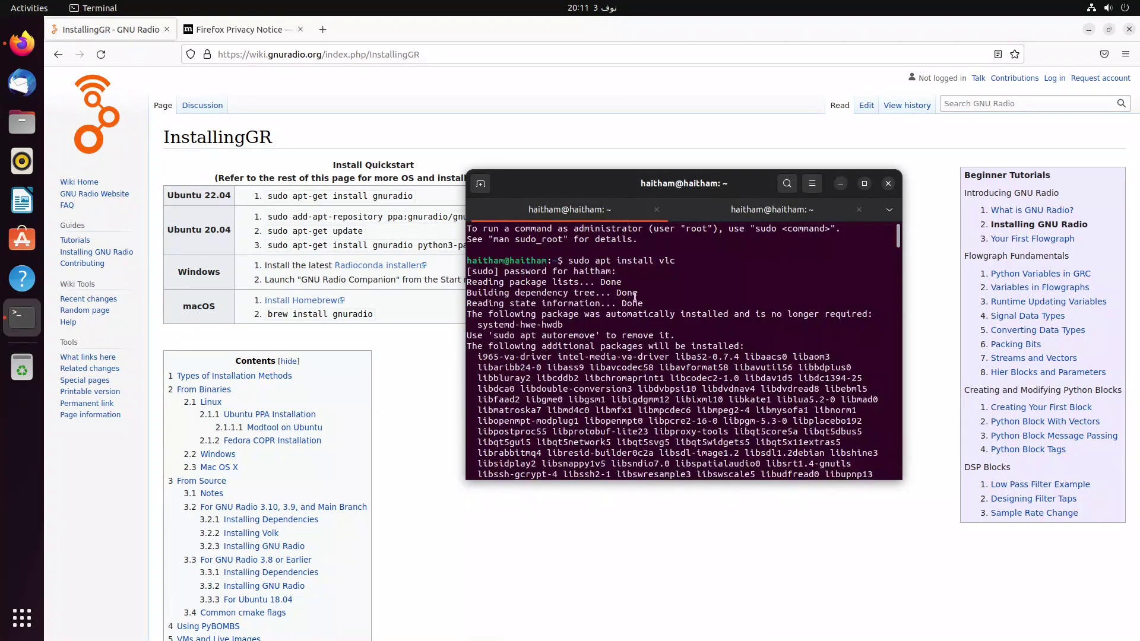
{"action": "left_click_drag", "start_coordinate": [572, 260], "coordinate": [647, 255]}
{"action": "left_click_drag", "start_coordinate": [565, 260], "coordinate": [896, 260]}
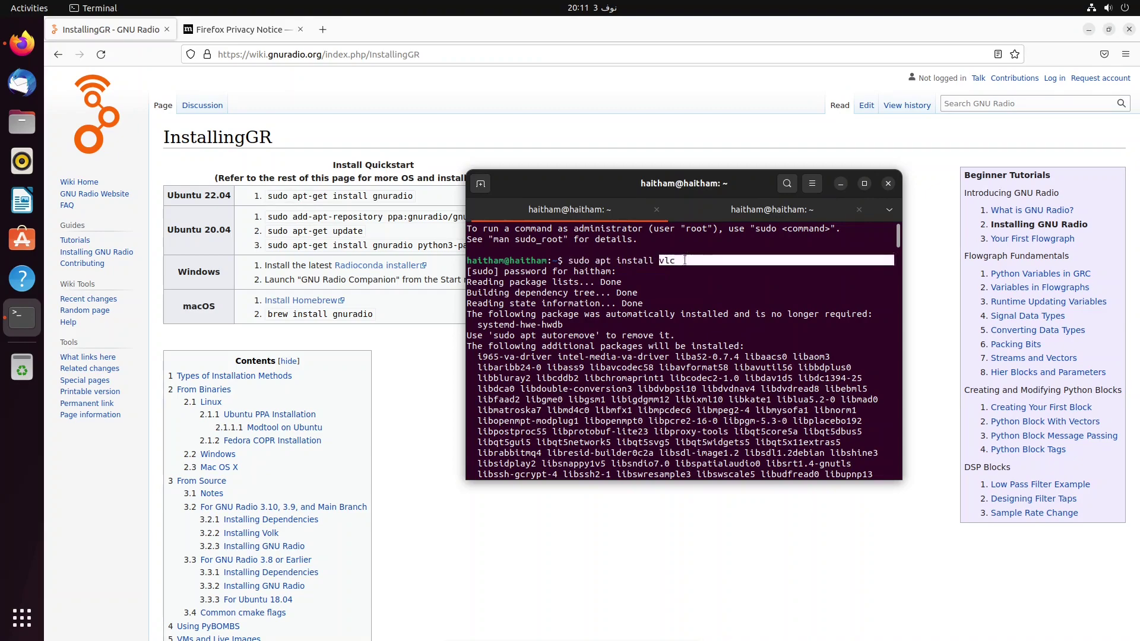
Select the Ubuntu 22.04 command "sudo apt-get install gnuradio" on the InstallingGR page
{"action": "double_click", "coordinate": [393, 195]}
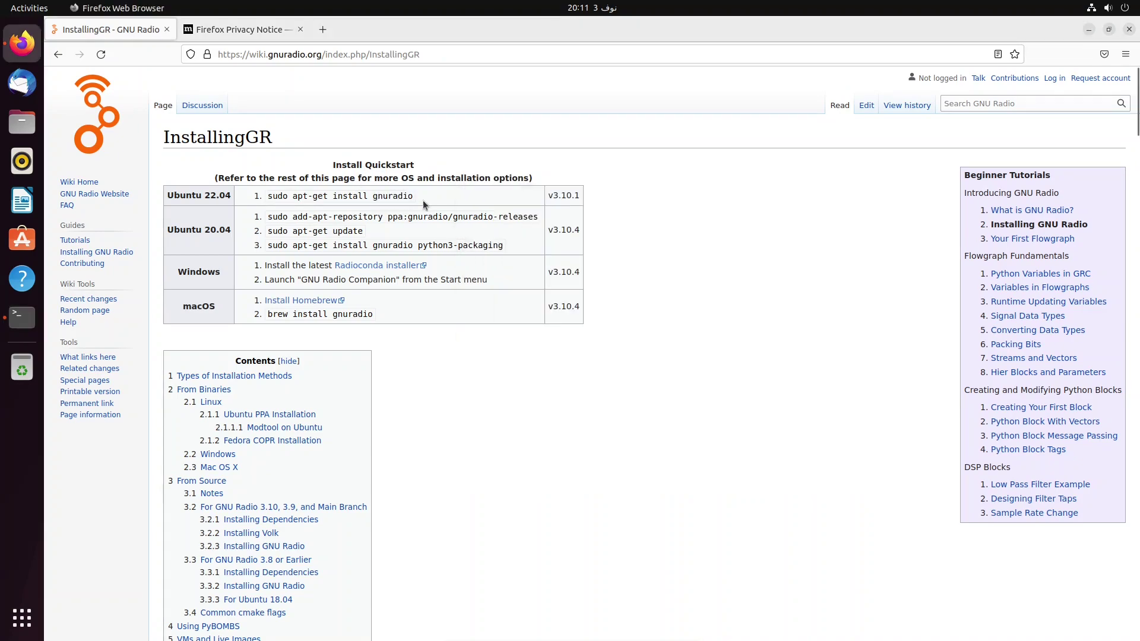
{"action": "left_click_drag", "start_coordinate": [423, 202], "coordinate": [271, 193]}
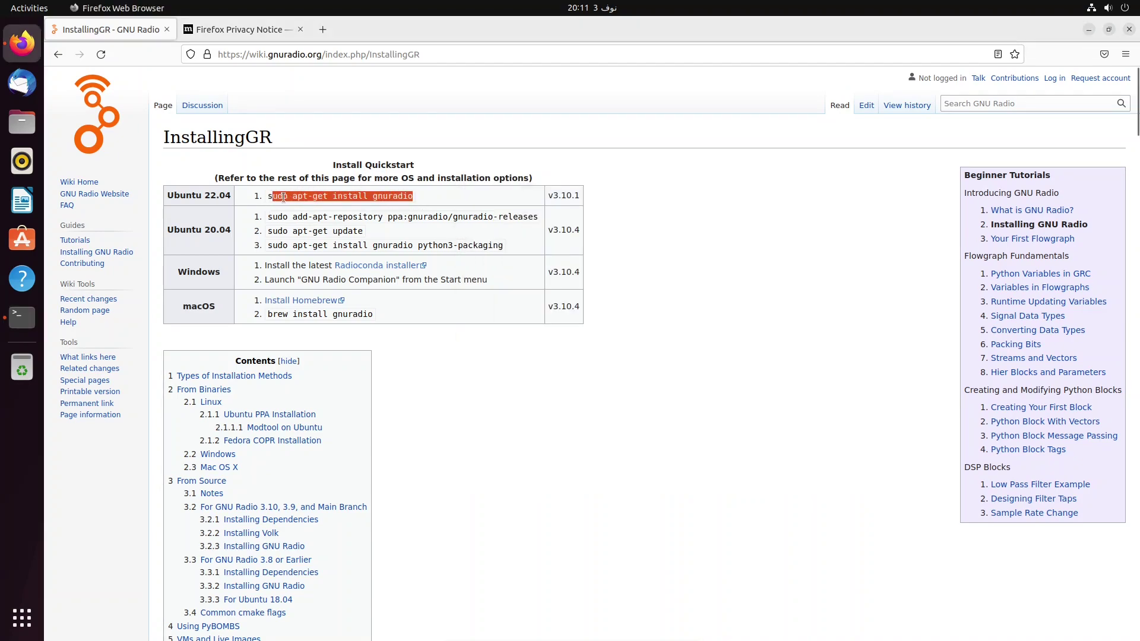
{"action": "right_click", "coordinate": [284, 198]}
{"action": "left_click", "coordinate": [269, 200]}
Install the gnuradio package with apt in the terminal and accept the prompt to continue
{"action": "left_click", "coordinate": [22, 318]}
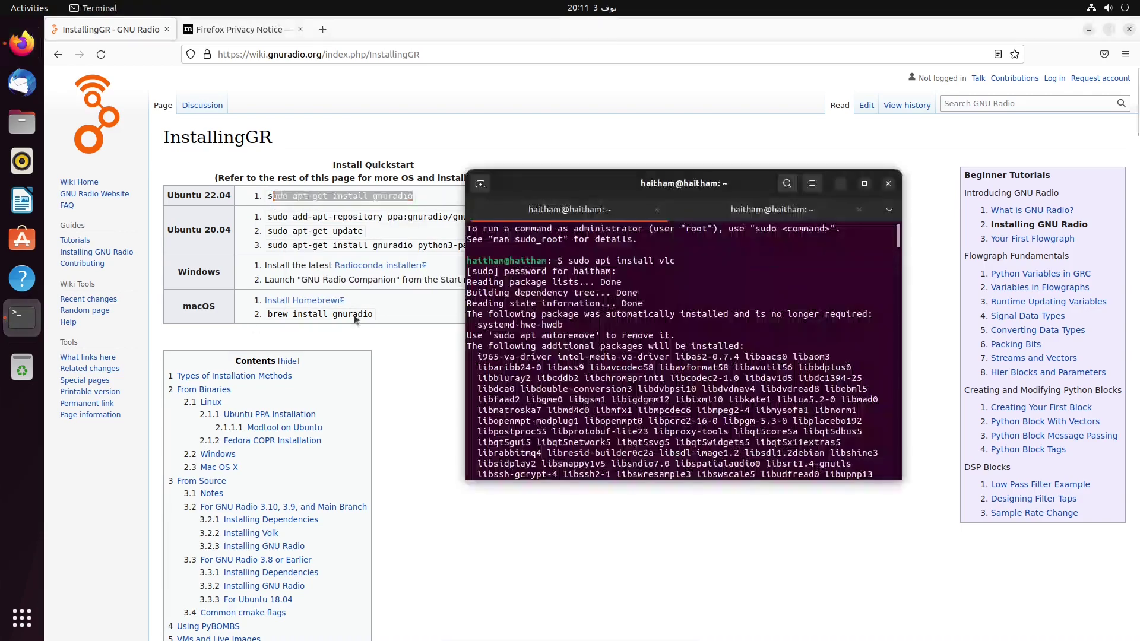
{"action": "type", "text": "sudo apt"}
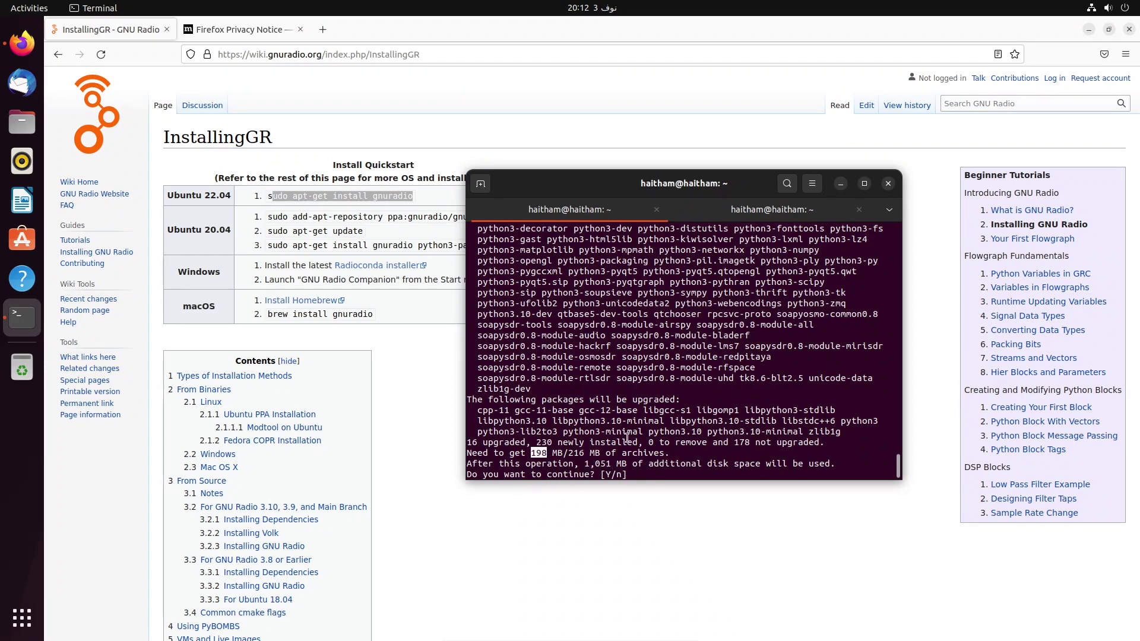
{"action": "left_click", "coordinate": [644, 424]}
{"action": "key", "text": "Return"}
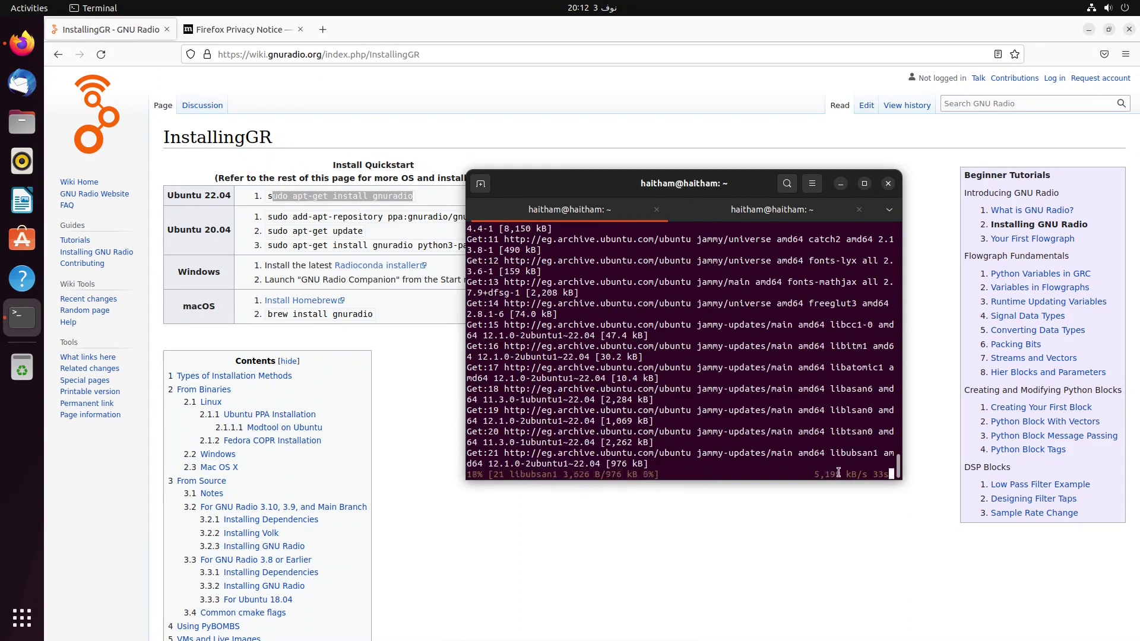
Highlight the download speed and check the progress percentage of the gnuradio installation in the terminal
{"action": "left_click_drag", "start_coordinate": [814, 474], "coordinate": [855, 470]}
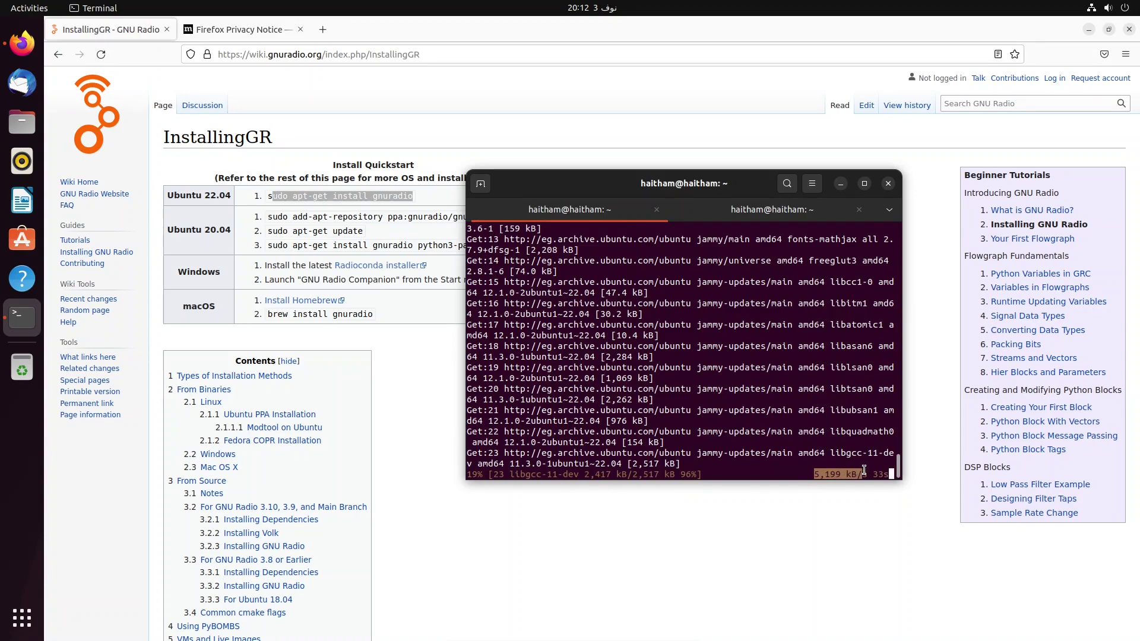
{"action": "left_click_drag", "start_coordinate": [796, 472], "coordinate": [861, 476]}
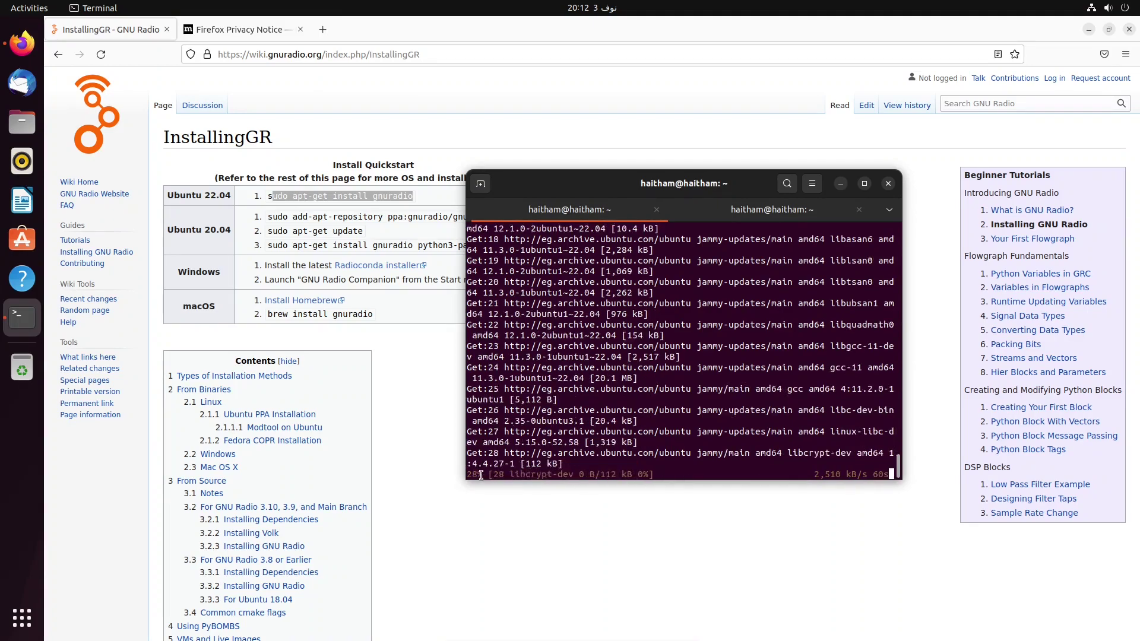
{"action": "left_click_drag", "start_coordinate": [481, 475], "coordinate": [585, 196]}
{"action": "left_click", "coordinate": [609, 428]}
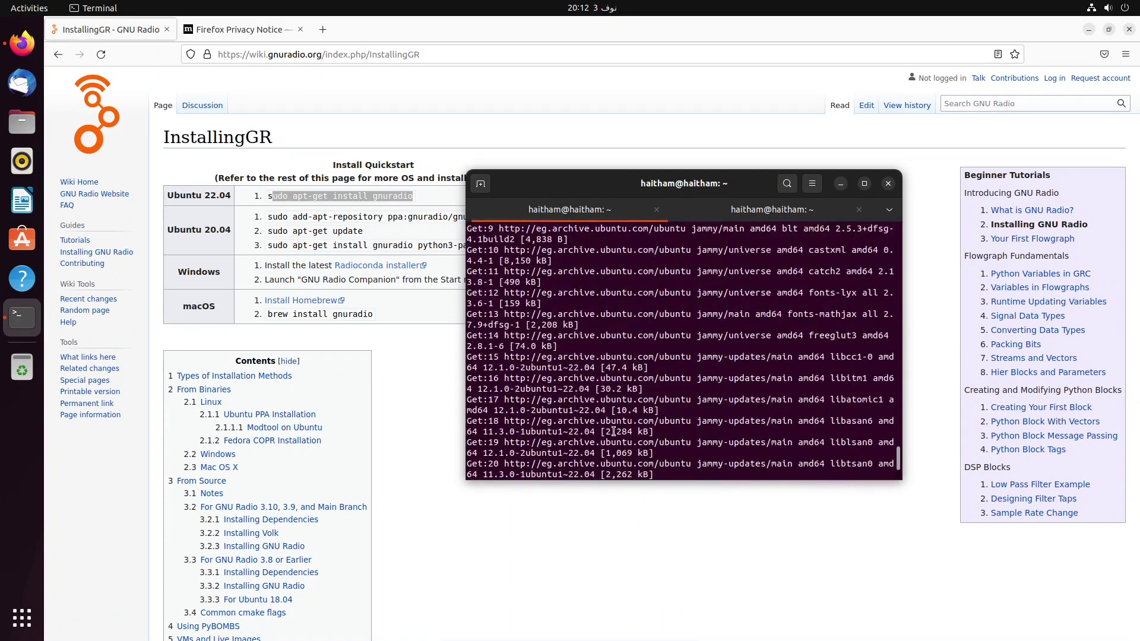
{"action": "scroll", "coordinate": [610, 430], "scroll_direction": "down", "scroll_amount": 10}
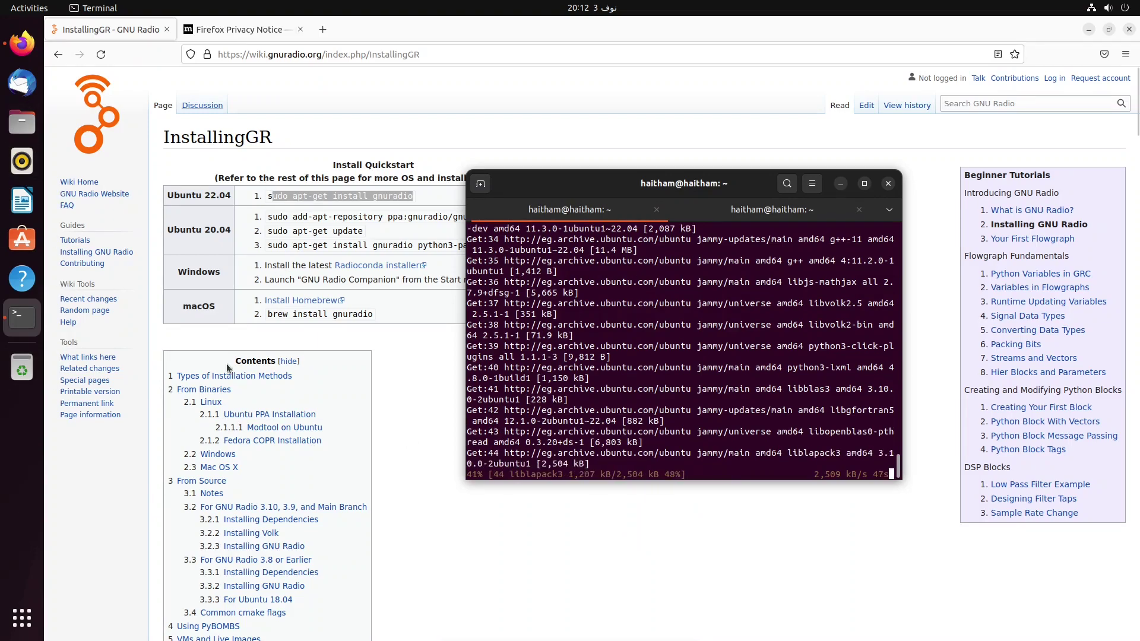
Browse both pages of the applications overview to review the installed programs
{"action": "left_click", "coordinate": [22, 617]}
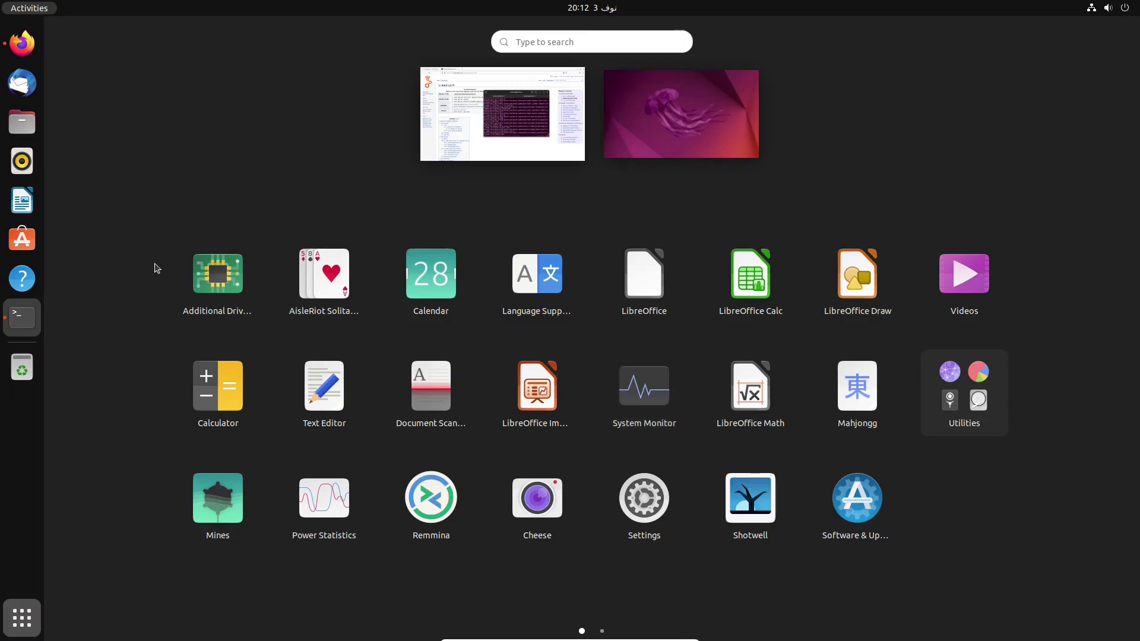
{"action": "scroll", "coordinate": [526, 352], "scroll_direction": "down", "scroll_amount": 1}
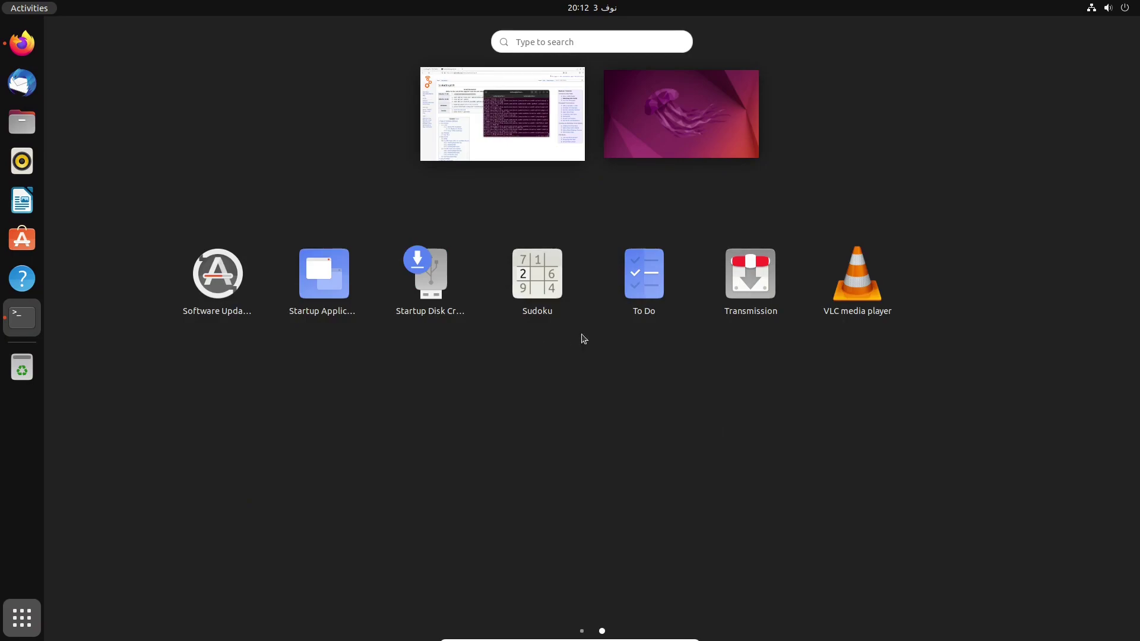
{"action": "scroll", "coordinate": [337, 347], "scroll_direction": "up", "scroll_amount": 1}
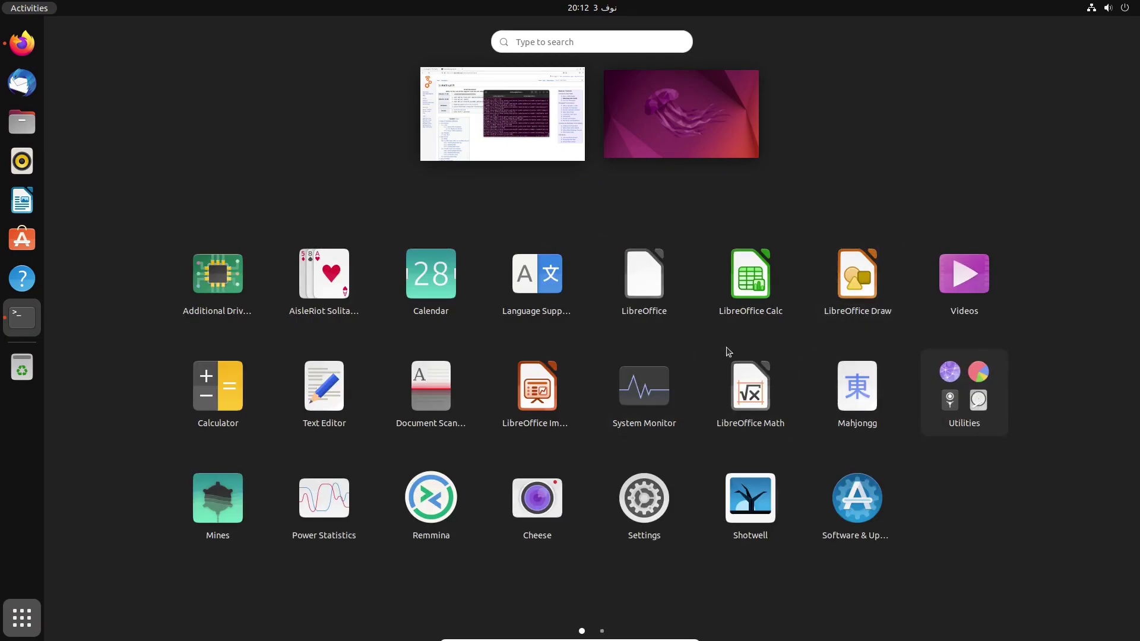
{"action": "scroll", "coordinate": [677, 395], "scroll_direction": "down", "scroll_amount": 1}
{"action": "scroll", "coordinate": [418, 376], "scroll_direction": "up", "scroll_amount": 1}
{"action": "scroll", "coordinate": [861, 382], "scroll_direction": "down", "scroll_amount": 1}
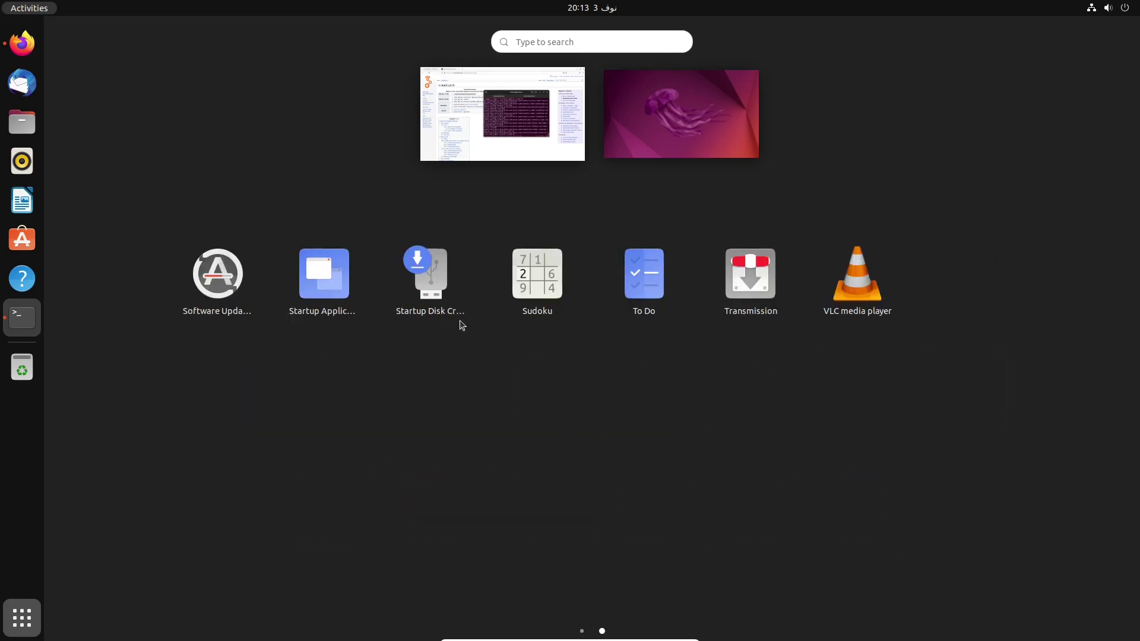
{"action": "mouse_move", "coordinate": [121, 273]}
{"action": "scroll", "coordinate": [282, 292], "scroll_direction": "up", "scroll_amount": 1}
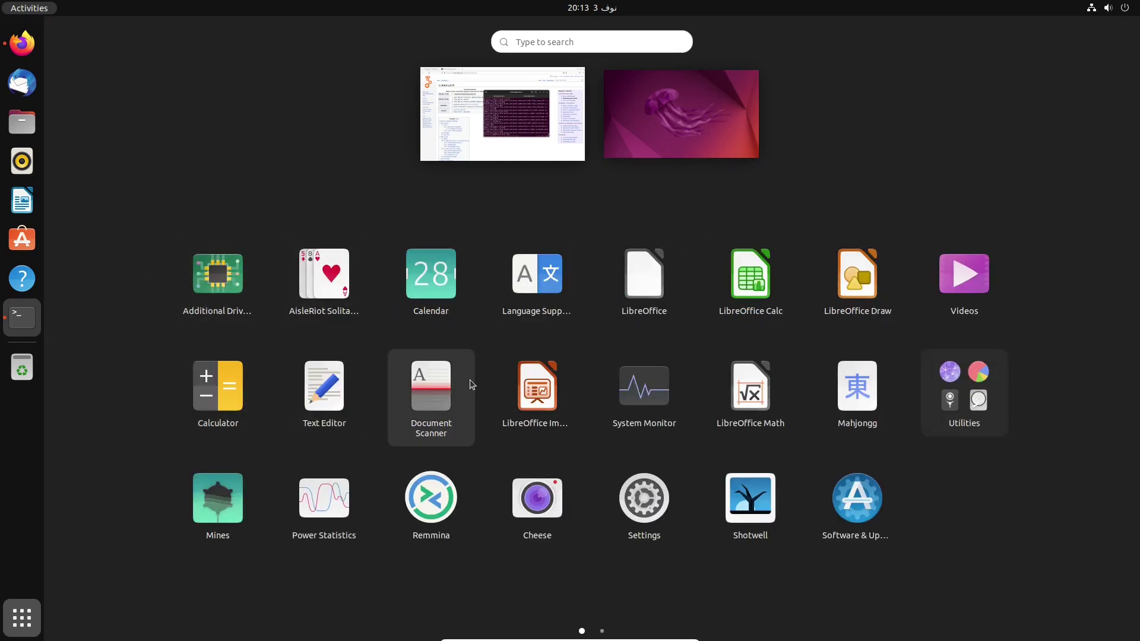
Return to the terminal's second tab, clear the leftover "command line linux" text and run "python"
{"action": "left_click", "coordinate": [22, 318]}
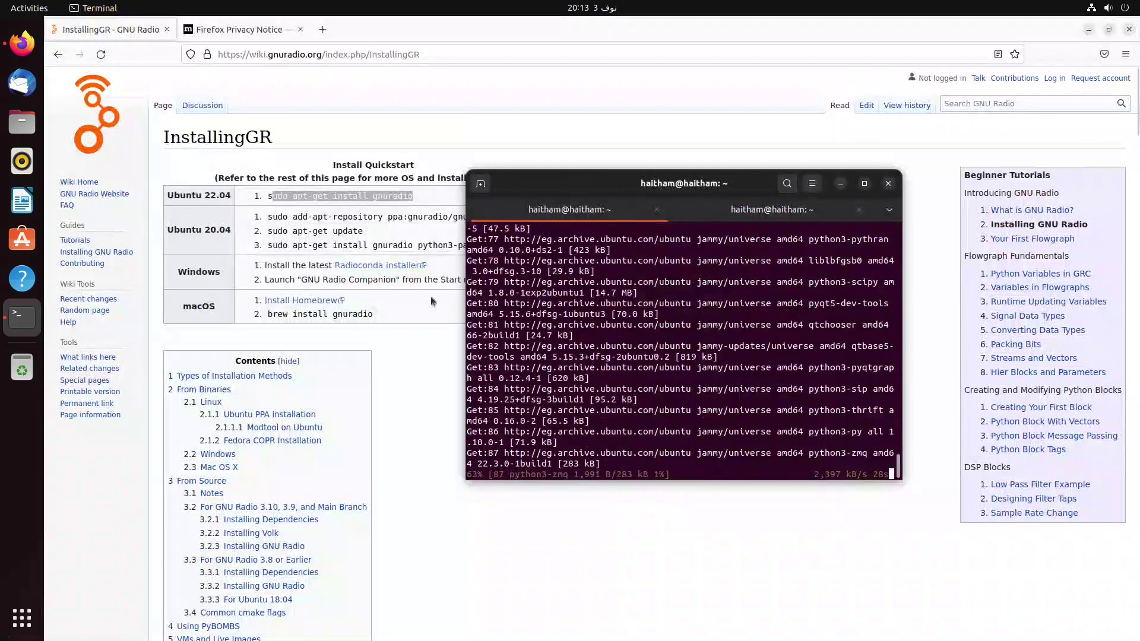
{"action": "left_click", "coordinate": [734, 203]}
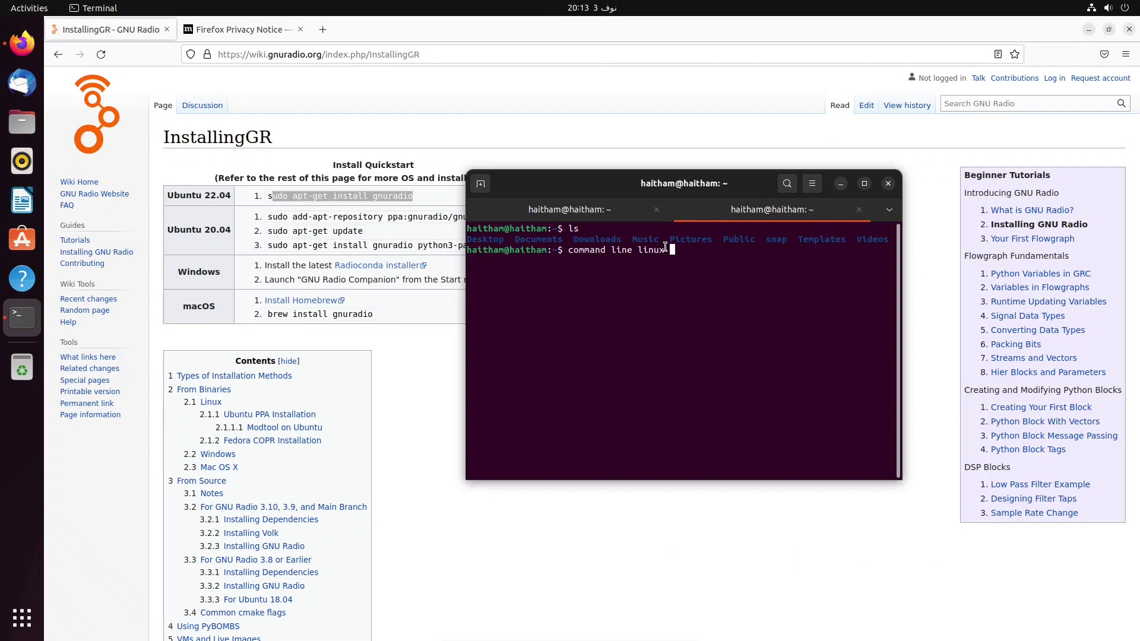
{"action": "key", "text": "BackSpace"}
{"action": "key", "text": "BackSpace"}
{"action": "key", "text": "BackSpace"}
{"action": "key", "text": "BackSpace"}
{"action": "key", "text": "BackSpace"}
{"action": "key", "text": "BackSpace"}
{"action": "key", "text": "BackSpace"}
{"action": "key", "text": "BackSpace"}
{"action": "key", "text": "BackSpace"}
{"action": "key", "text": "BackSpace"}
{"action": "key", "text": "BackSpace"}
{"action": "key", "text": "BackSpace"}
{"action": "key", "text": "BackSpace"}
{"action": "key", "text": "BackSpace"}
{"action": "key", "text": "BackSpace"}
{"action": "key", "text": "BackSpace"}
{"action": "key", "text": "BackSpace"}
{"action": "key", "text": "BackSpace"}
{"action": "type", "text": "python"}
{"action": "key", "text": "Return"}
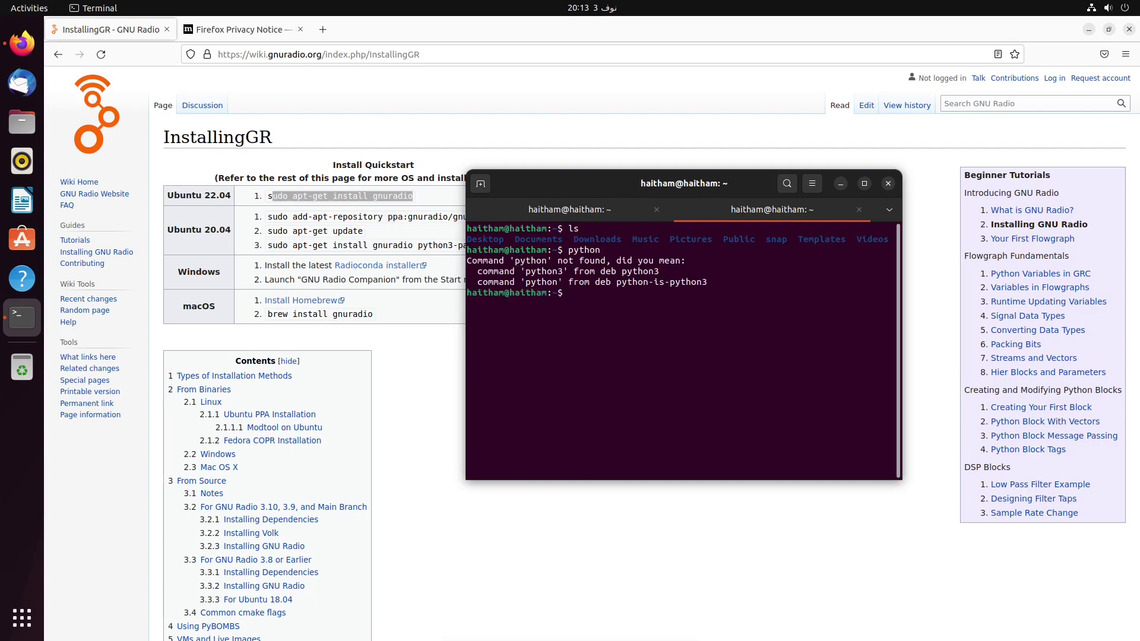
Run "python2" and "python3" in the terminal to check which Python versions are available
{"action": "key", "text": "Up"}
{"action": "type", "text": "2"}
{"action": "key", "text": "Return"}
{"action": "key", "text": "Up"}
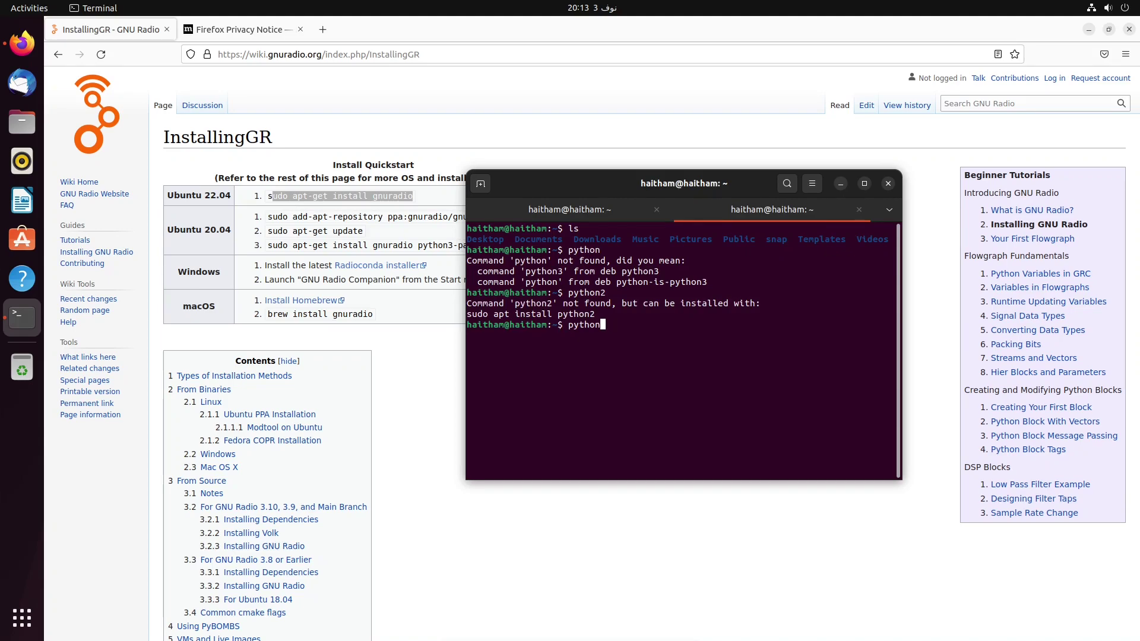
{"action": "key", "text": "Return"}
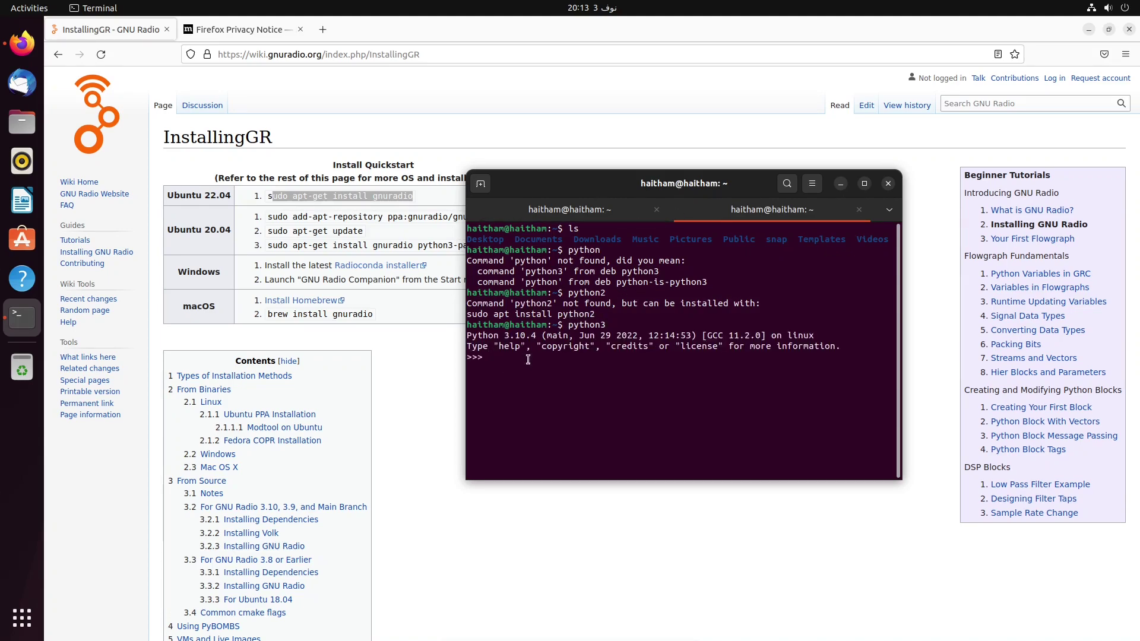
{"action": "type", "text": "ptiny"}
{"action": "key", "text": "BackSpace"}
{"action": "key", "text": "BackSpace"}
{"action": "type", "text": "rint"}
{"action": "key", "text": "BackSpace"}
{"action": "key", "text": "BackSpace"}
{"action": "key", "text": "BackSpace"}
{"action": "key", "text": "BackSpace"}
{"action": "key", "text": "BackSpace"}
{"action": "key", "text": "ctrl+c"}
{"action": "key", "text": "ctrl+c"}
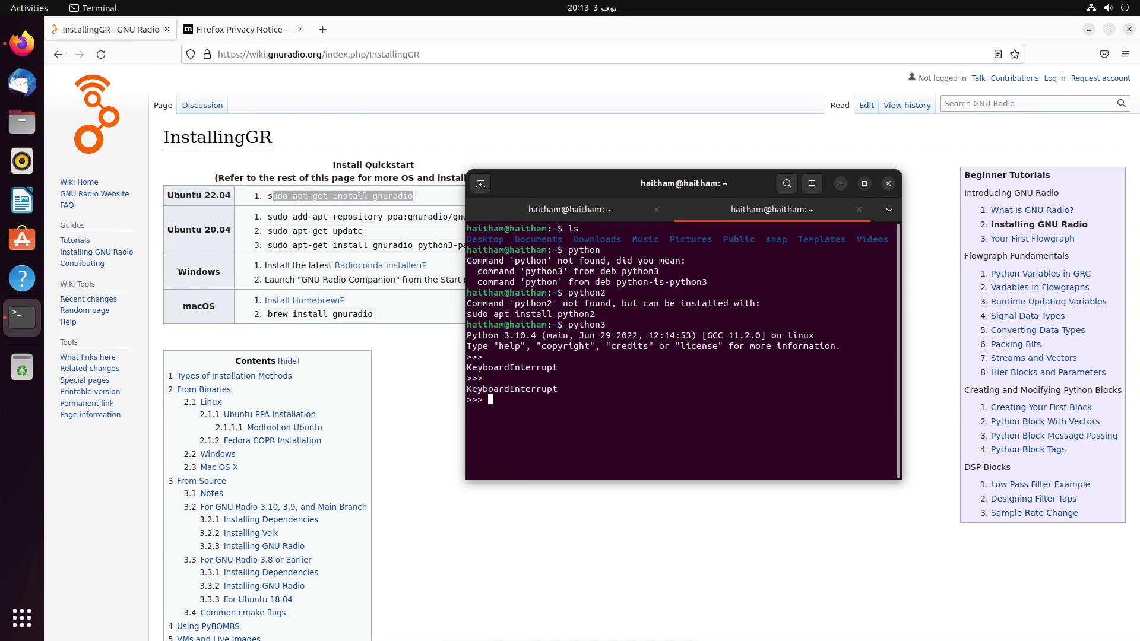
Leave the Python interpreter with "exit()" to return to the shell
{"action": "type", "text": "exit"}
{"action": "key", "text": "Return"}
{"action": "key", "text": "Up"}
{"action": "key", "text": "Return"}
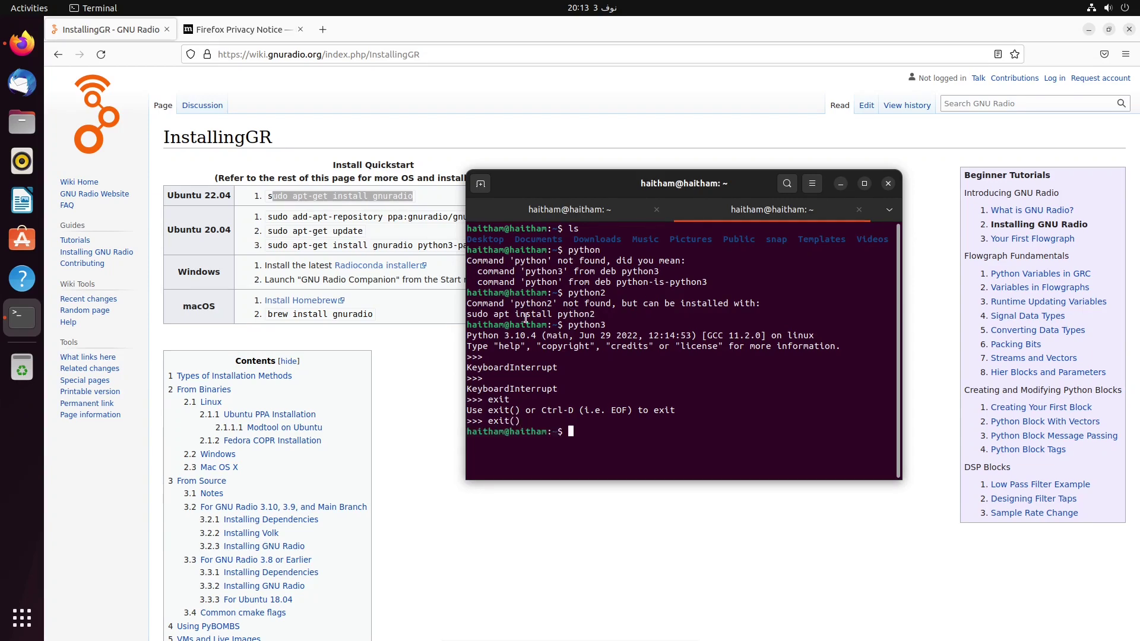
Highlight the python2 command and the suggested line "sudo apt install python2" in the terminal output, closing any extra terminal window
{"action": "left_click_drag", "start_coordinate": [569, 292], "coordinate": [894, 294]}
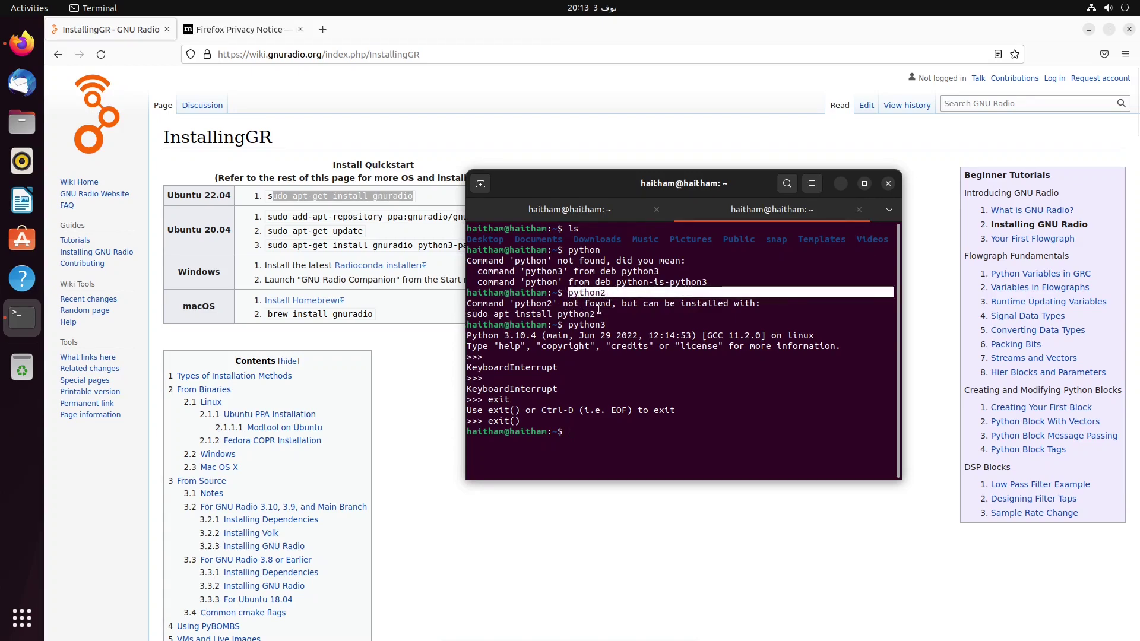
{"action": "left_click_drag", "start_coordinate": [595, 313], "coordinate": [470, 314]}
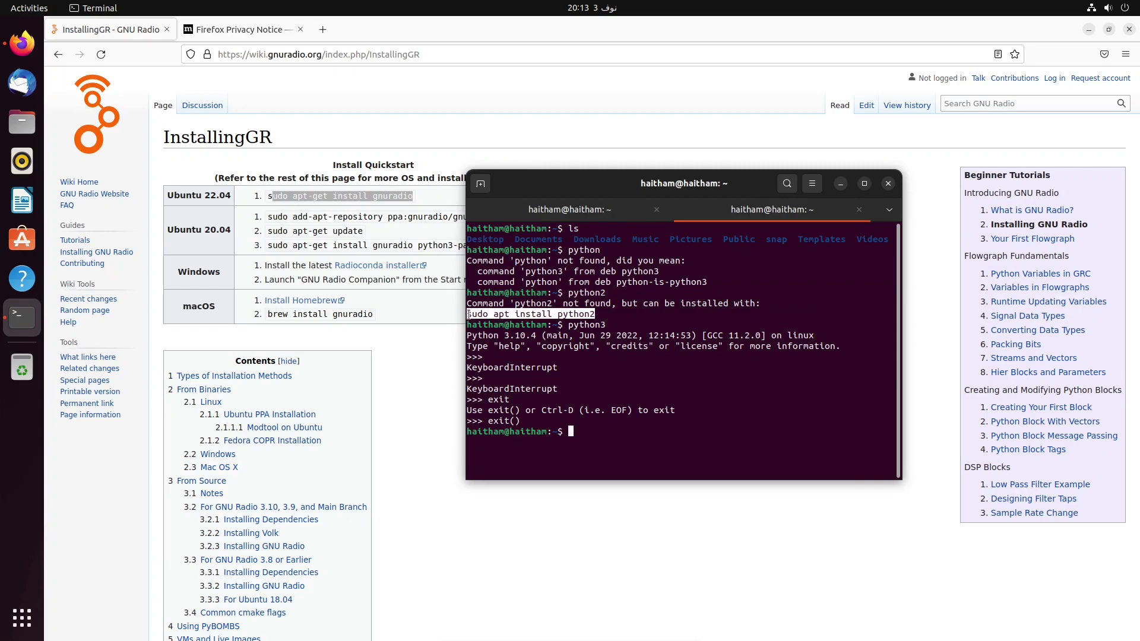
{"action": "right_click", "coordinate": [533, 317]}
{"action": "left_click", "coordinate": [579, 403]}
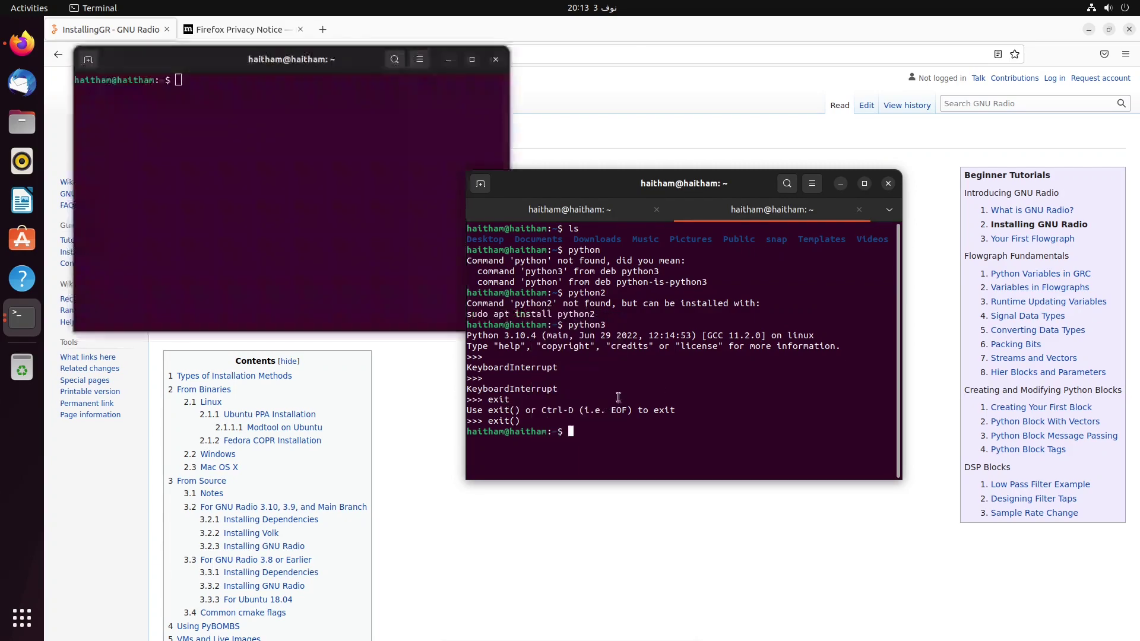
{"action": "left_click", "coordinate": [496, 60]}
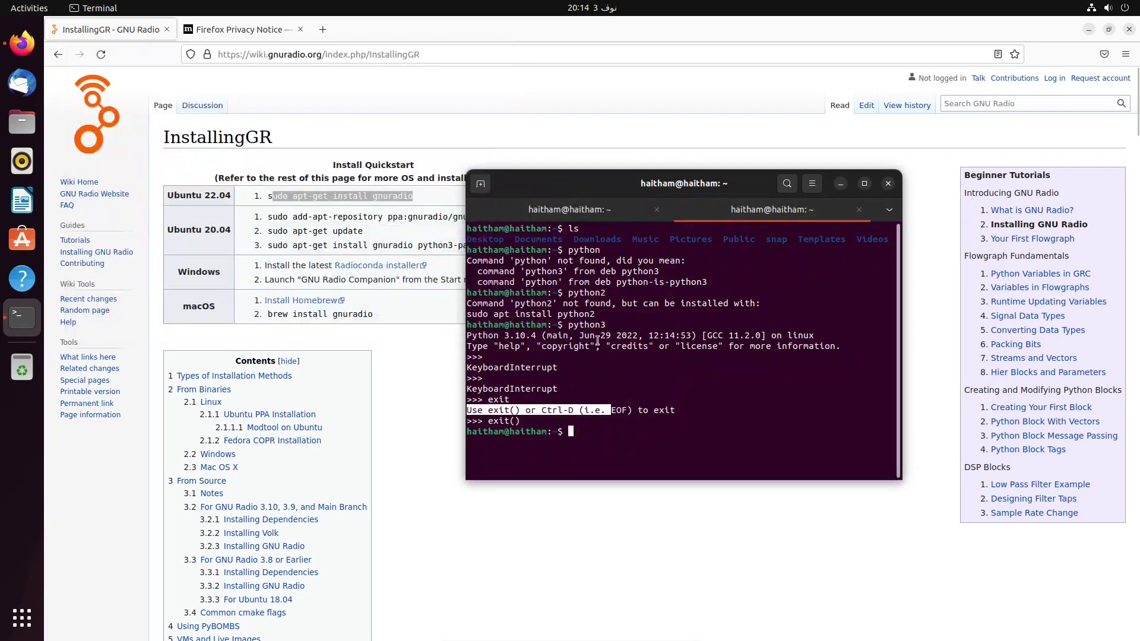
Try to install Python 2 with "sudo apt install python2", entering the account password at the sudo prompt
{"action": "left_click", "coordinate": [598, 344]}
{"action": "type", "text": "sudo apt "}
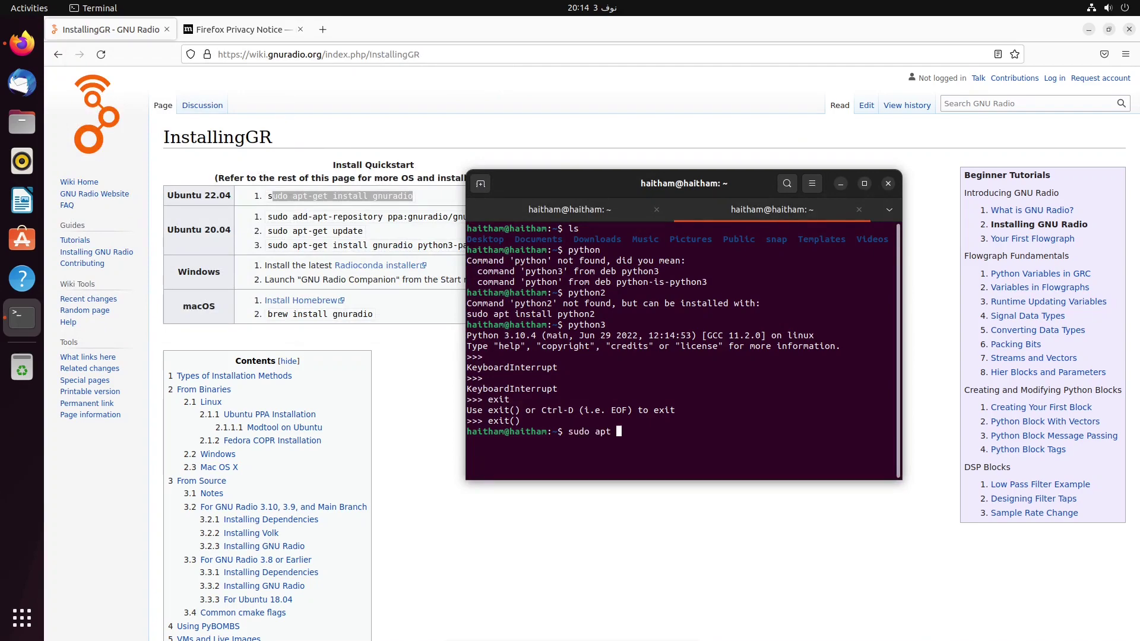
{"action": "type", "text": "install pythi"}
{"action": "type", "text": "n2"}
{"action": "key", "text": "Return"}
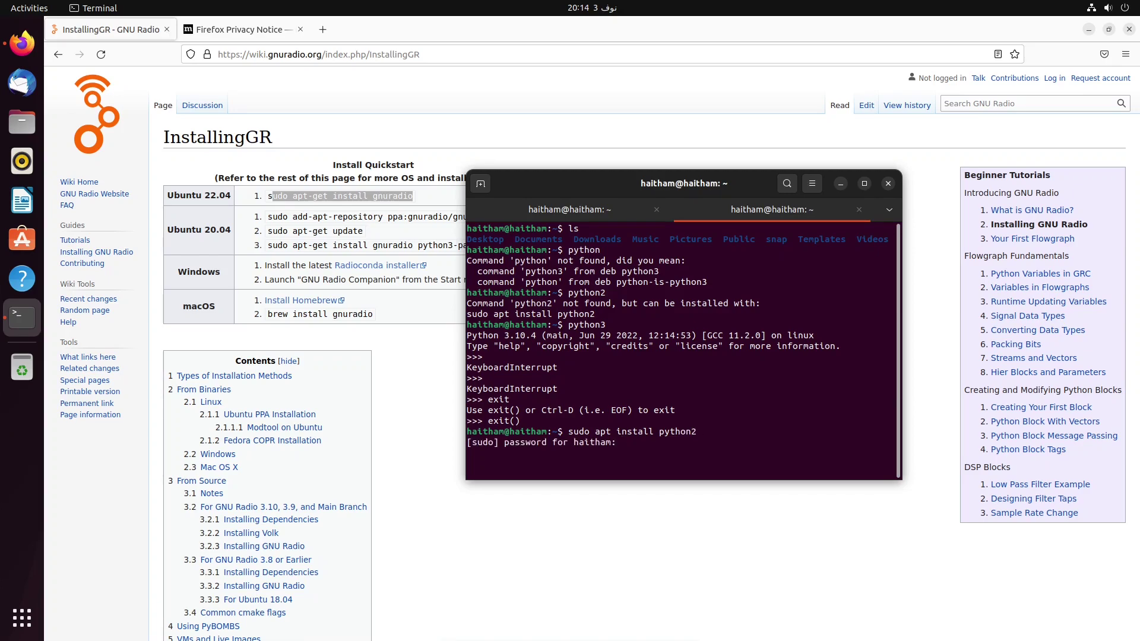
{"action": "key", "text": "Return"}
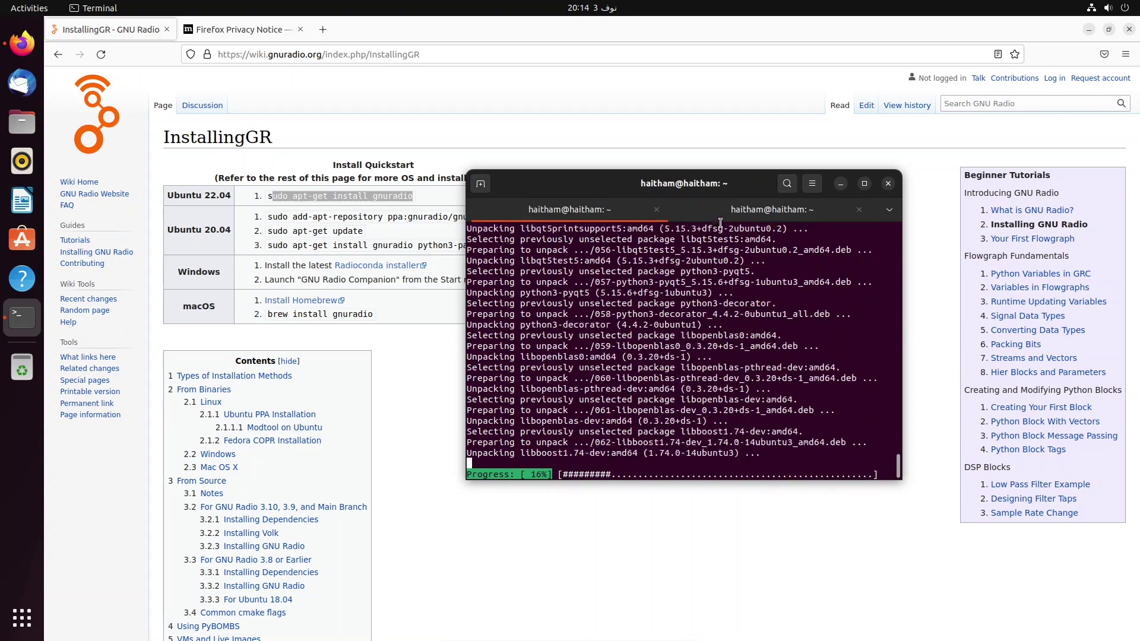
Close the second terminal tab and confirm killing the python2 installation waiting in it
{"action": "key", "text": "ctrl+Page_Down"}
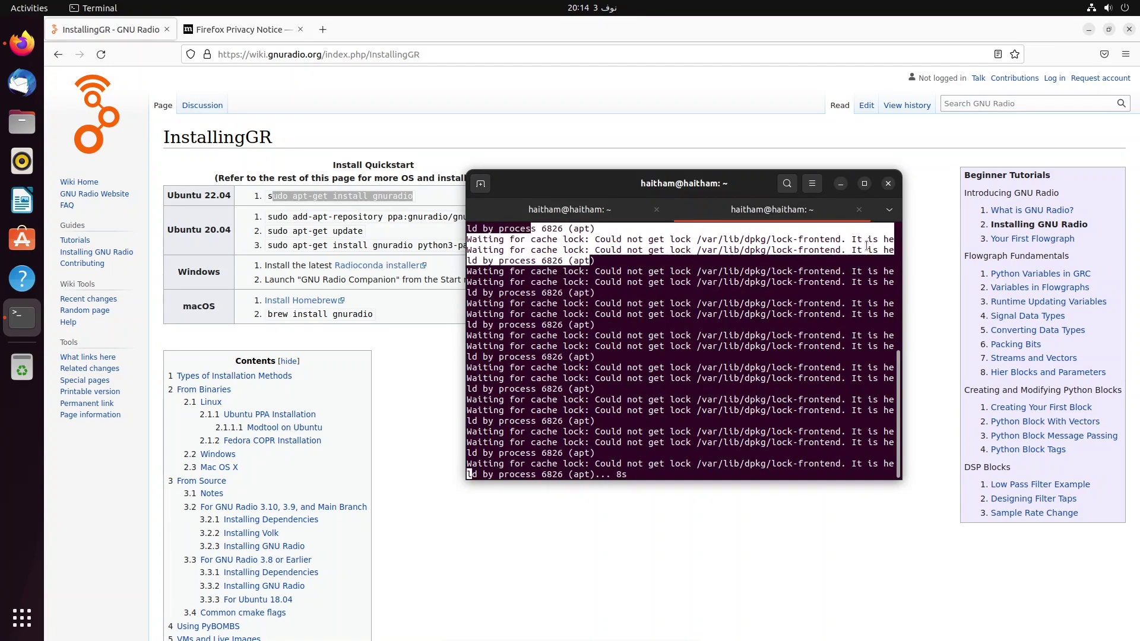
{"action": "left_click", "coordinate": [859, 211]}
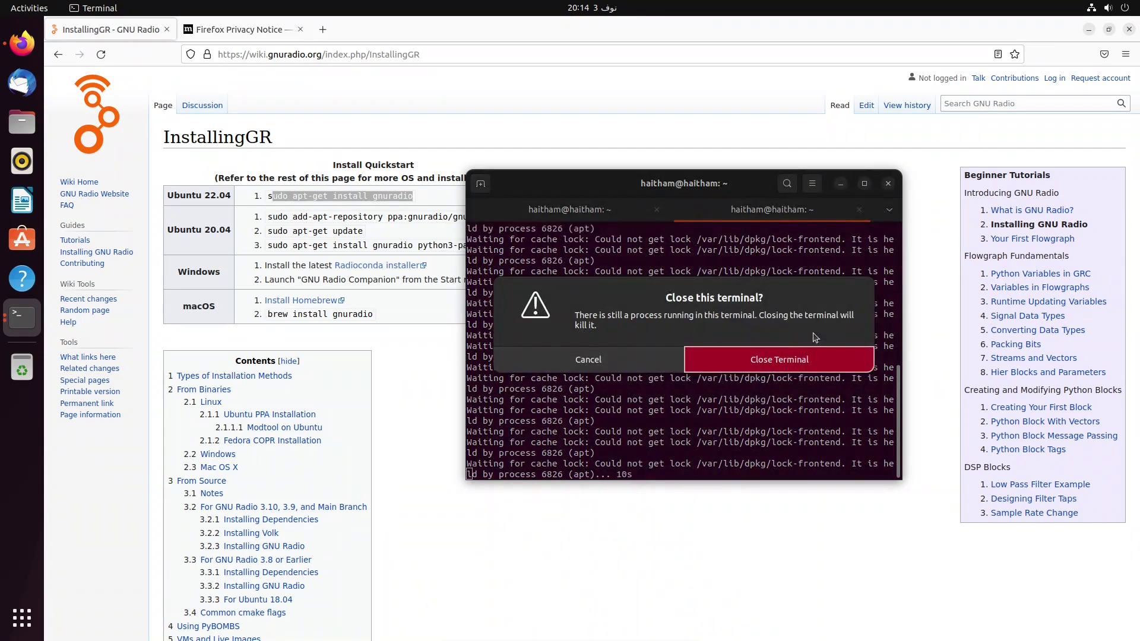
{"action": "left_click", "coordinate": [764, 359]}
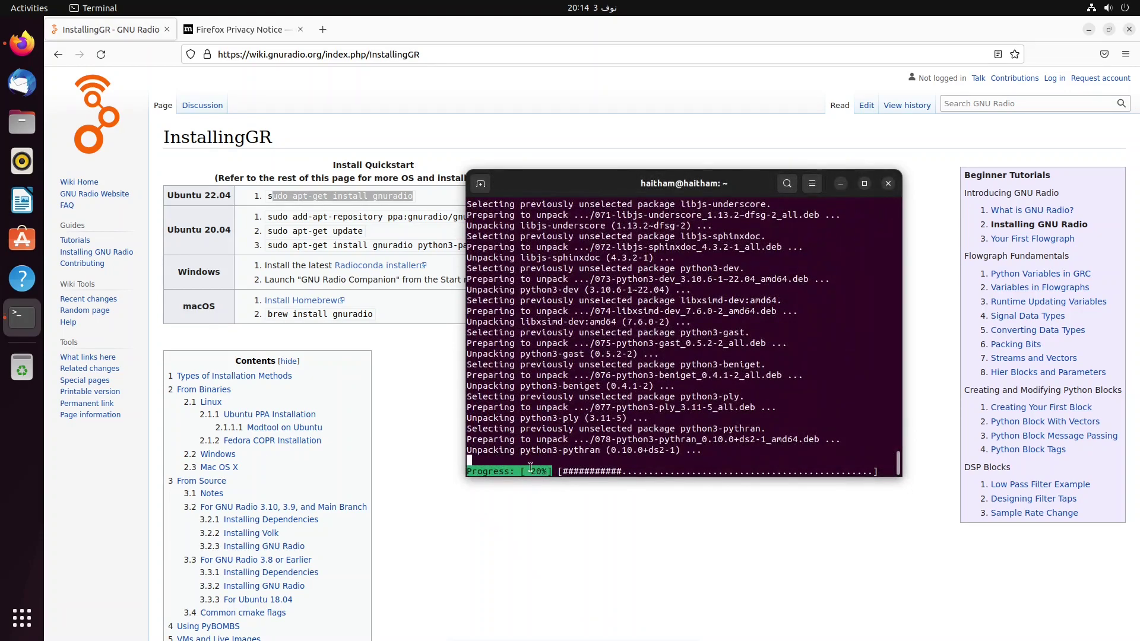
Highlight the progress percentage and the package unpacking lines of the gnuradio installation
{"action": "left_click_drag", "start_coordinate": [493, 471], "coordinate": [590, 470]}
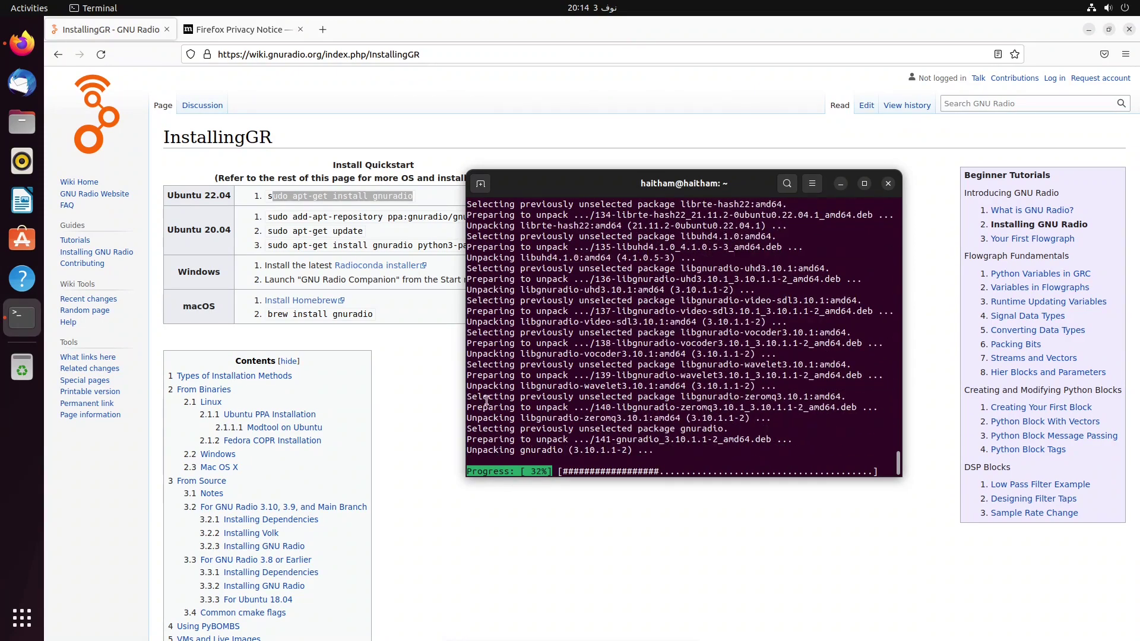
{"action": "left_click_drag", "start_coordinate": [486, 401], "coordinate": [587, 420]}
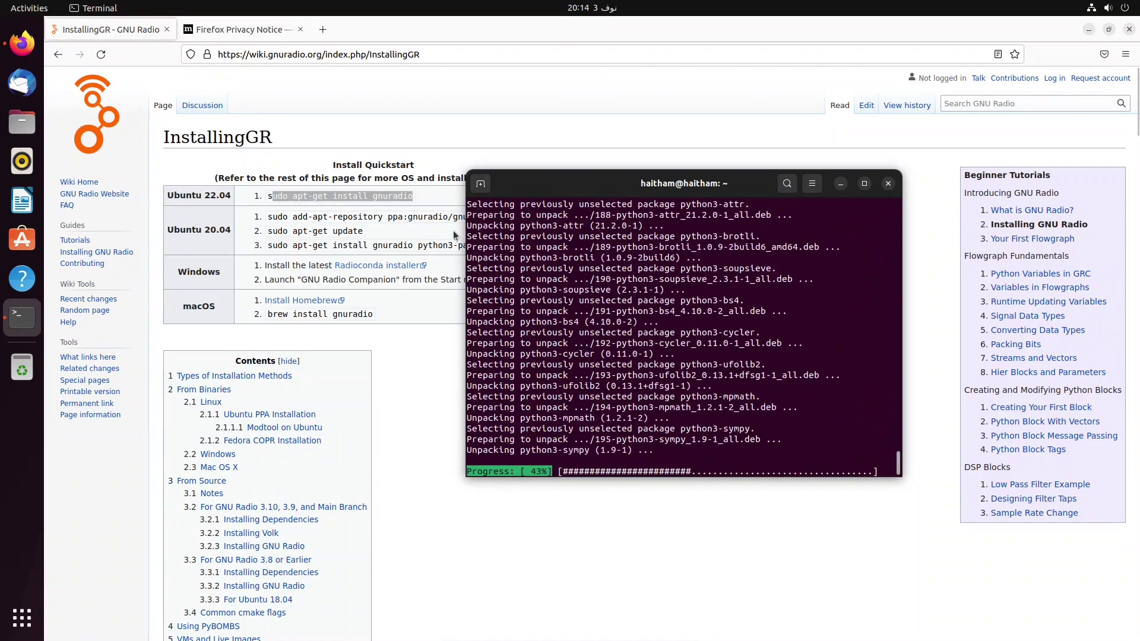
Find and open Terminal through the applications search and add a new tab to its window
{"action": "right_click", "coordinate": [22, 318]}
{"action": "left_click", "coordinate": [235, 281]}
{"action": "left_click", "coordinate": [235, 281]}
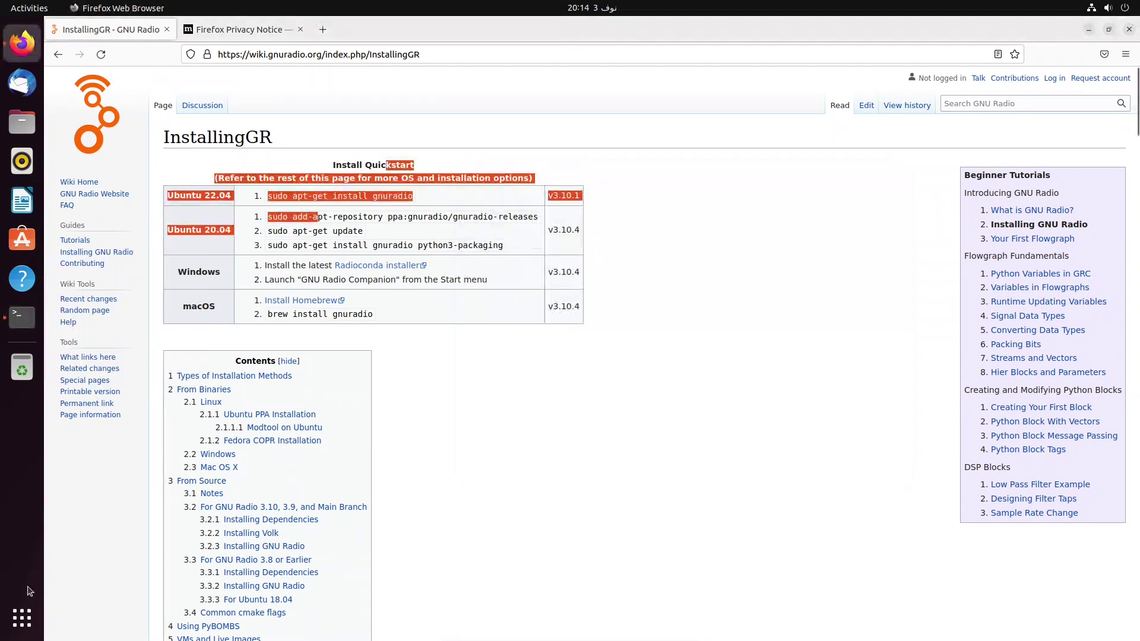
{"action": "left_click", "coordinate": [22, 618]}
{"action": "type", "text": "tel"}
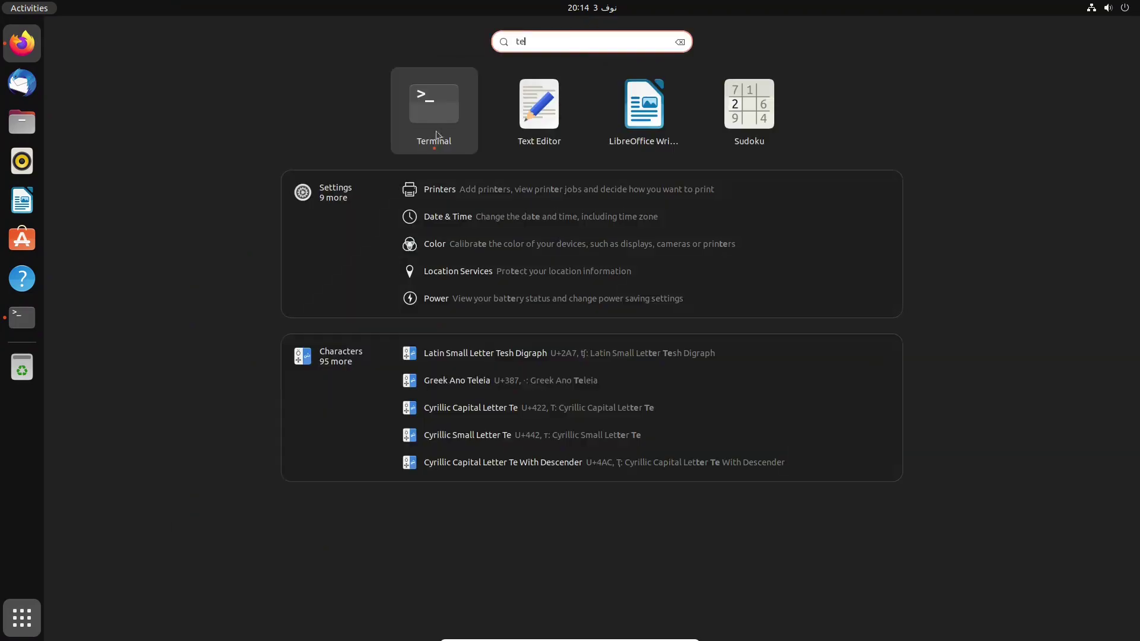
{"action": "key", "text": "Return"}
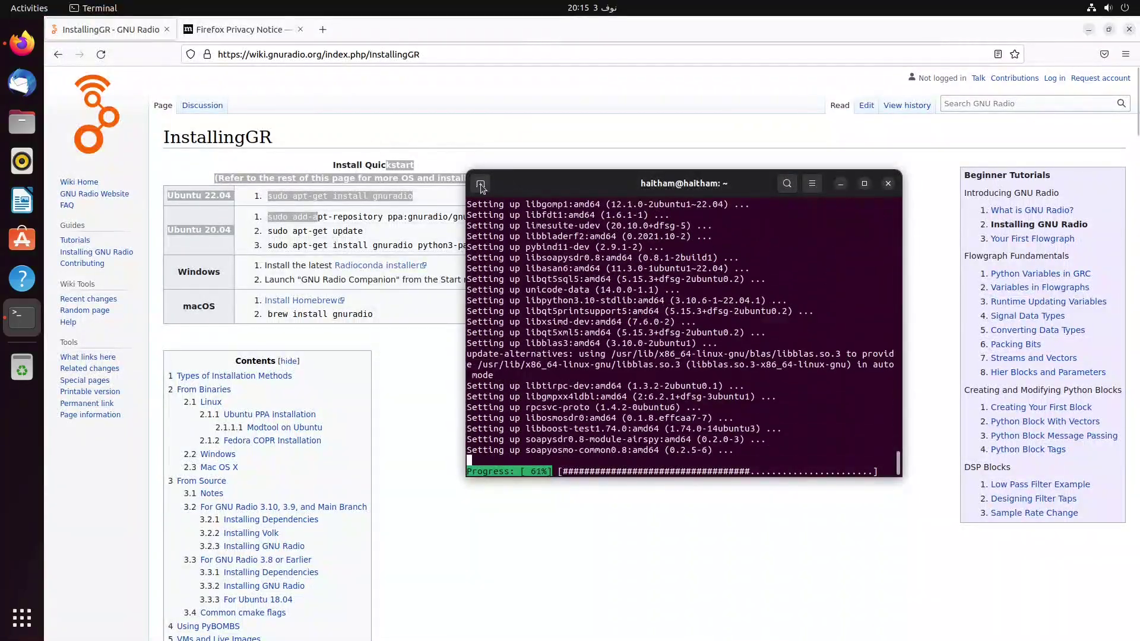
{"action": "left_click", "coordinate": [481, 183]}
{"action": "left_click_drag", "start_coordinate": [685, 187], "coordinate": [636, 178]}
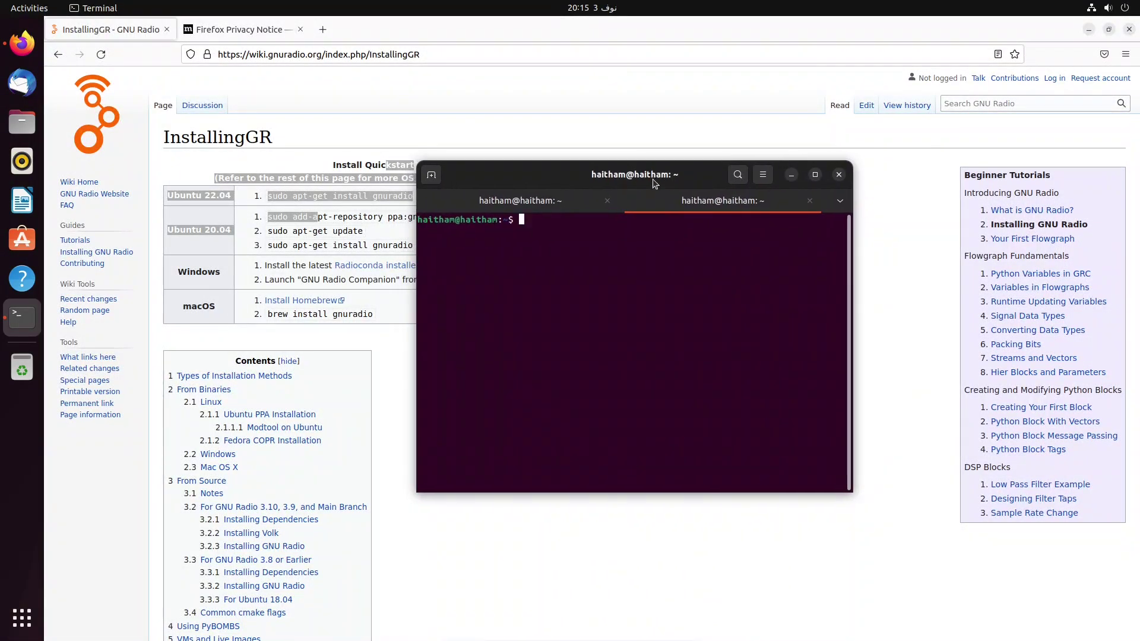
Write "sudo apt install gnuradio" in the new terminal tab without running it, and highlight the command
{"action": "type", "text": "sudo apt insta"}
{"action": "type", "text": "ll f"}
{"action": "type", "text": "nu"}
{"action": "type", "text": "radio"}
{"action": "triple_click", "coordinate": [528, 222]}
{"action": "left_click_drag", "start_coordinate": [527, 222], "coordinate": [655, 213]}
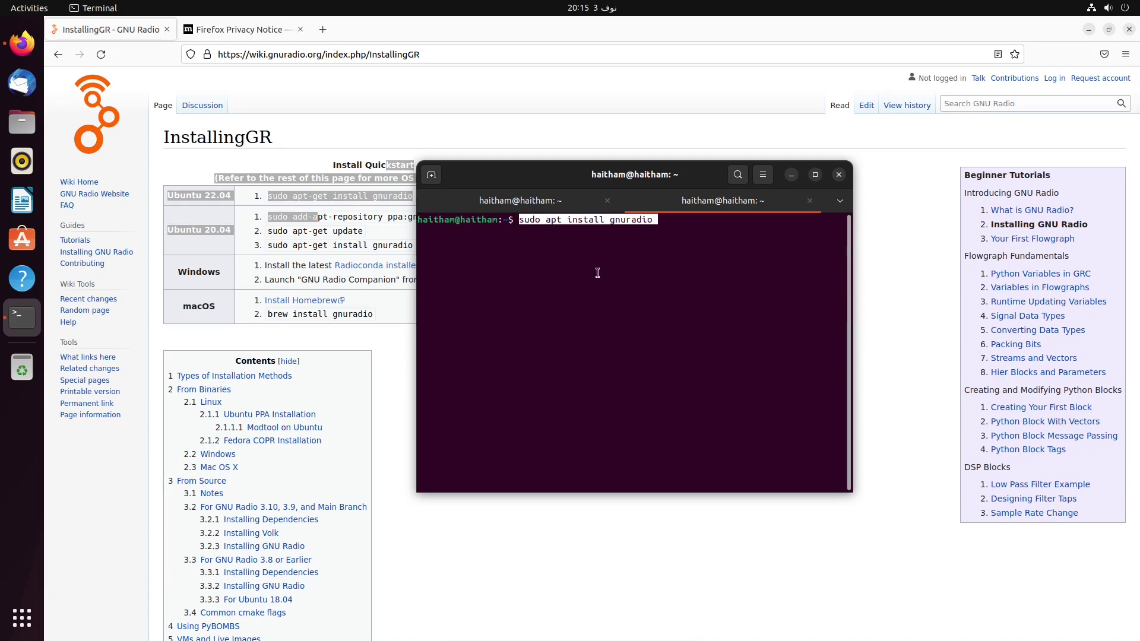
Return to the first terminal tab and highlight the shell prompt at the end of the gnuradio installation output
{"action": "left_click", "coordinate": [565, 200]}
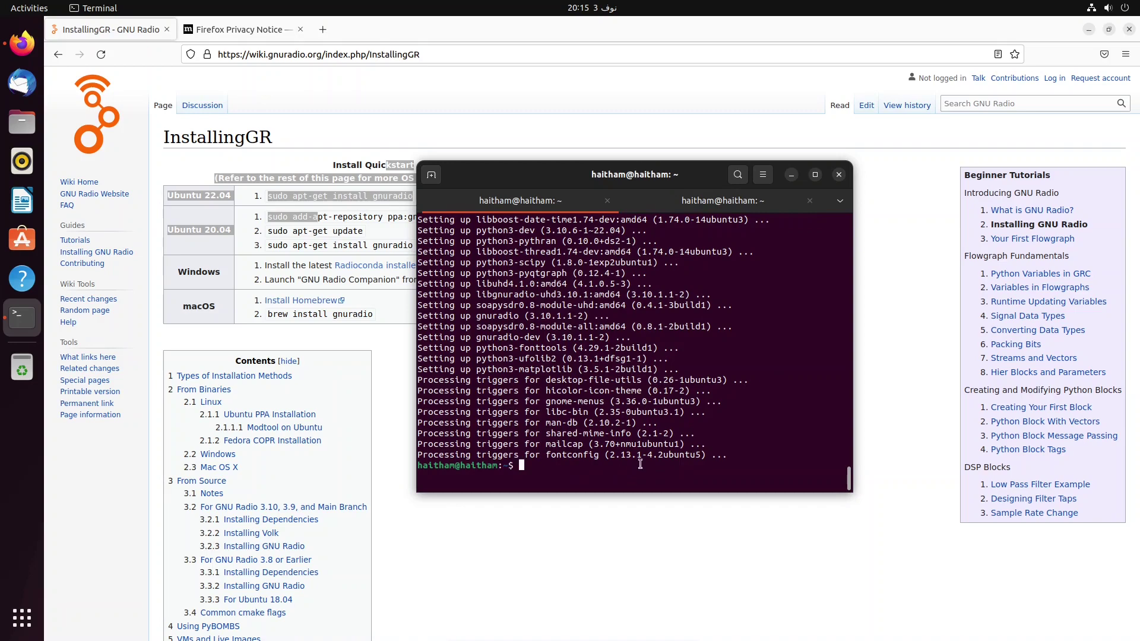
{"action": "left_click_drag", "start_coordinate": [521, 466], "coordinate": [432, 470]}
{"action": "left_click", "coordinate": [535, 472]}
Launch GNU Radio Companion from the second page of the applications overview
{"action": "left_click", "coordinate": [23, 623]}
{"action": "scroll", "coordinate": [543, 286], "scroll_direction": "down", "scroll_amount": 1}
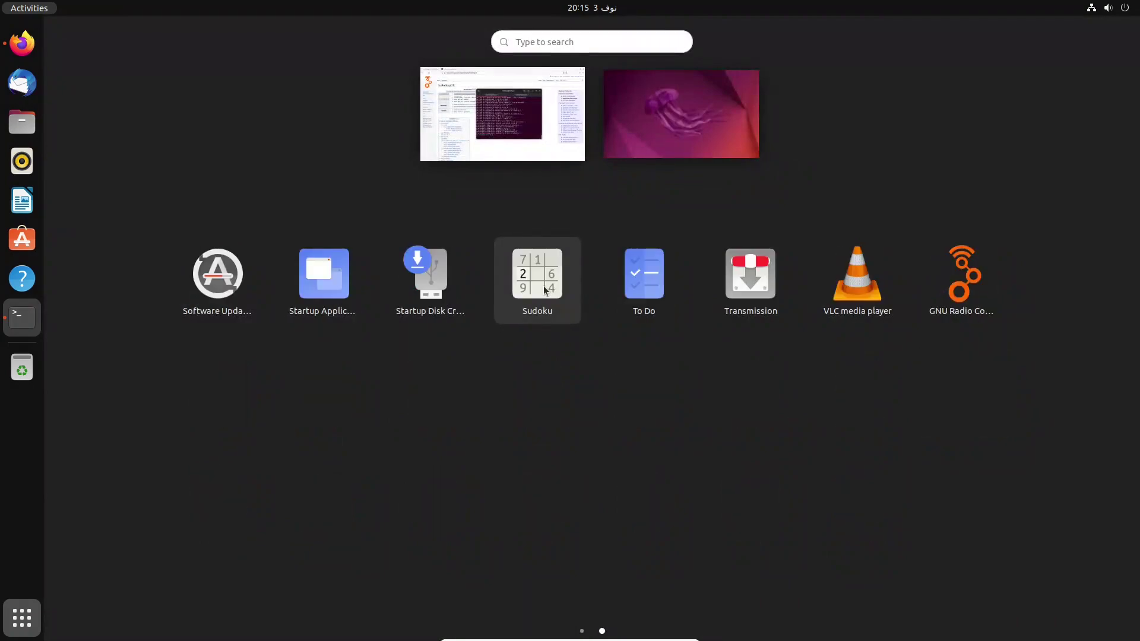
{"action": "left_click_drag", "start_coordinate": [954, 234], "coordinate": [968, 285]}
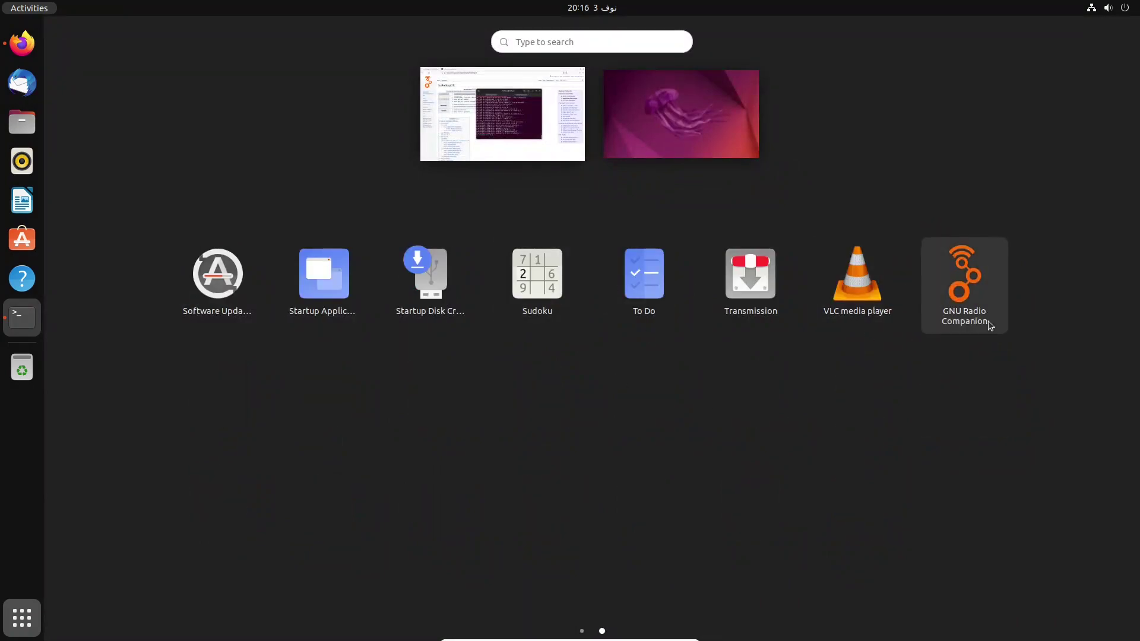
{"action": "left_click", "coordinate": [972, 295]}
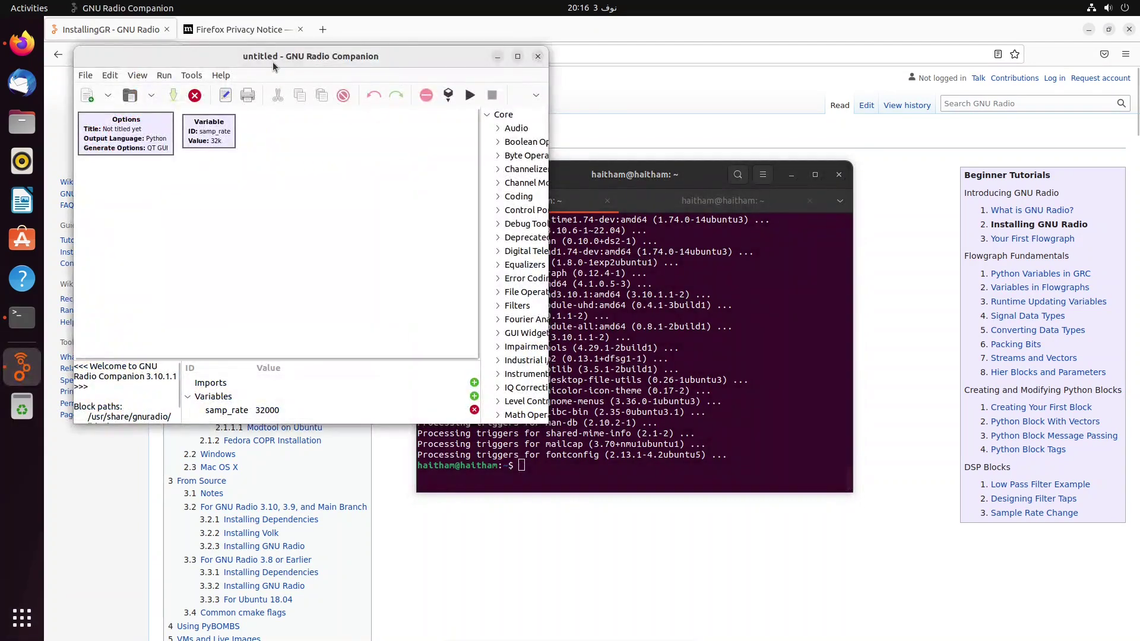
Move the GNU Radio Companion window towards the middle of the desktop and select the Options block in the flowgraph
{"action": "left_click_drag", "start_coordinate": [272, 62], "coordinate": [461, 192]}
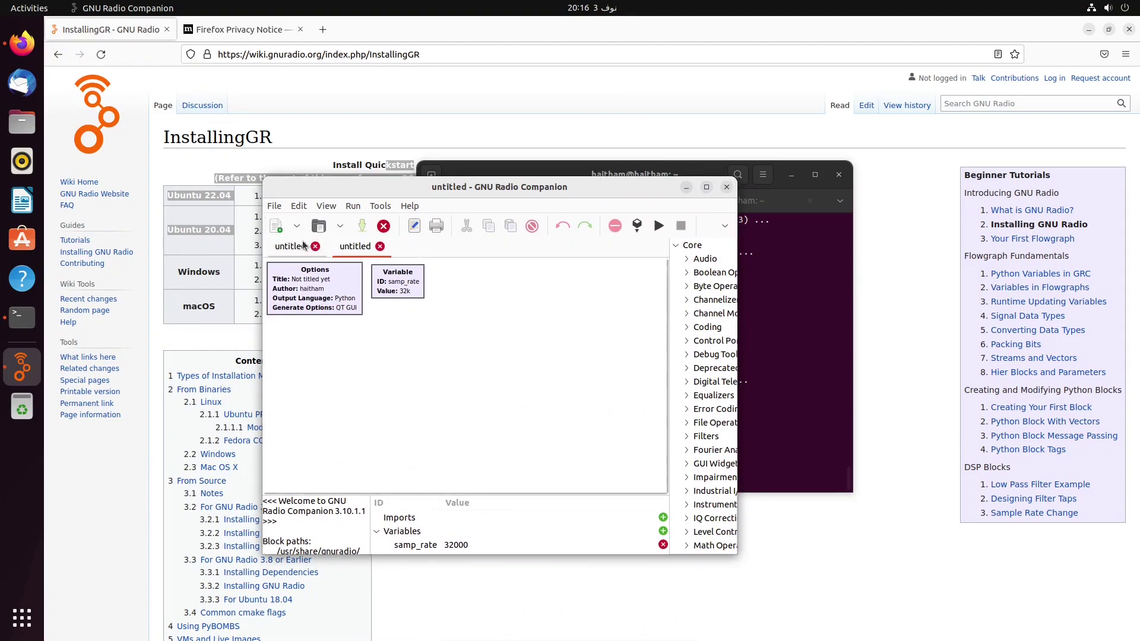
{"action": "left_click", "coordinate": [345, 287]}
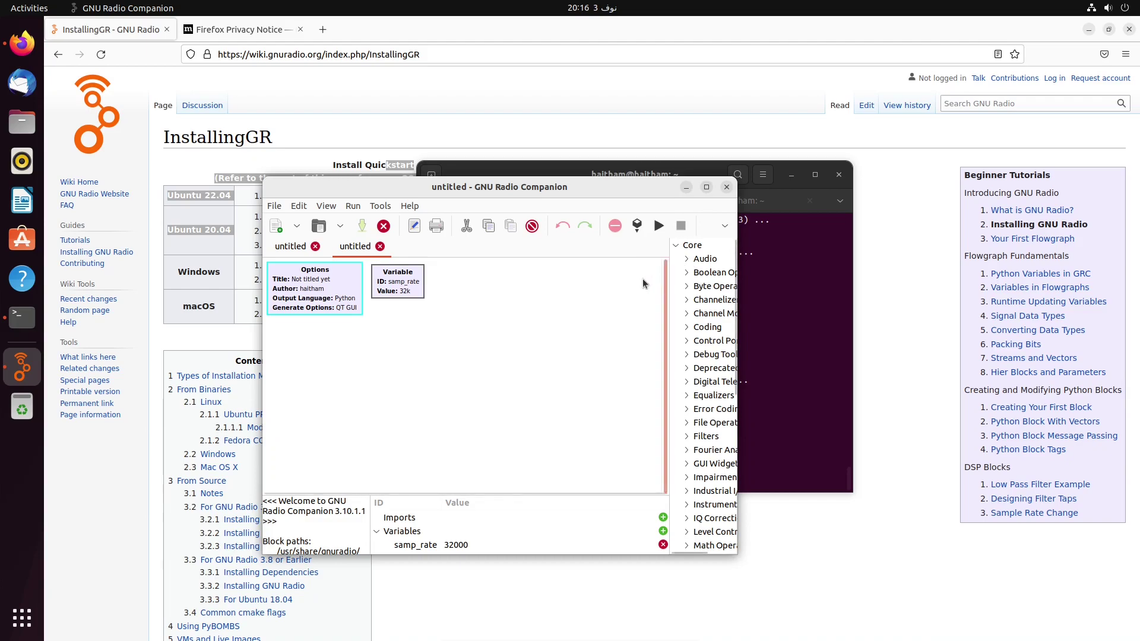
Expand the Audio category of the Core library and add Alaw Audio Decoder, CODEC2 Audio Decoder and CVSD Decoder blocks to the flowgraph
{"action": "left_click_drag", "start_coordinate": [669, 285], "coordinate": [441, 343]}
{"action": "left_click", "coordinate": [632, 245]}
{"action": "left_click", "coordinate": [627, 258]}
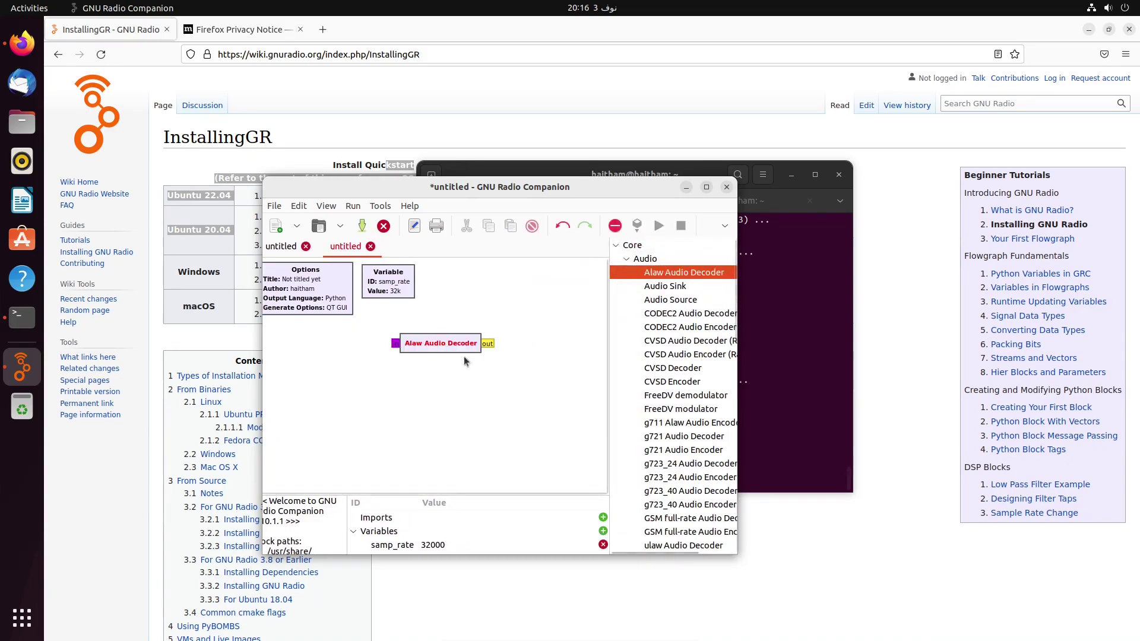
{"action": "left_click_drag", "start_coordinate": [683, 313], "coordinate": [490, 310]}
{"action": "left_click", "coordinate": [691, 366]}
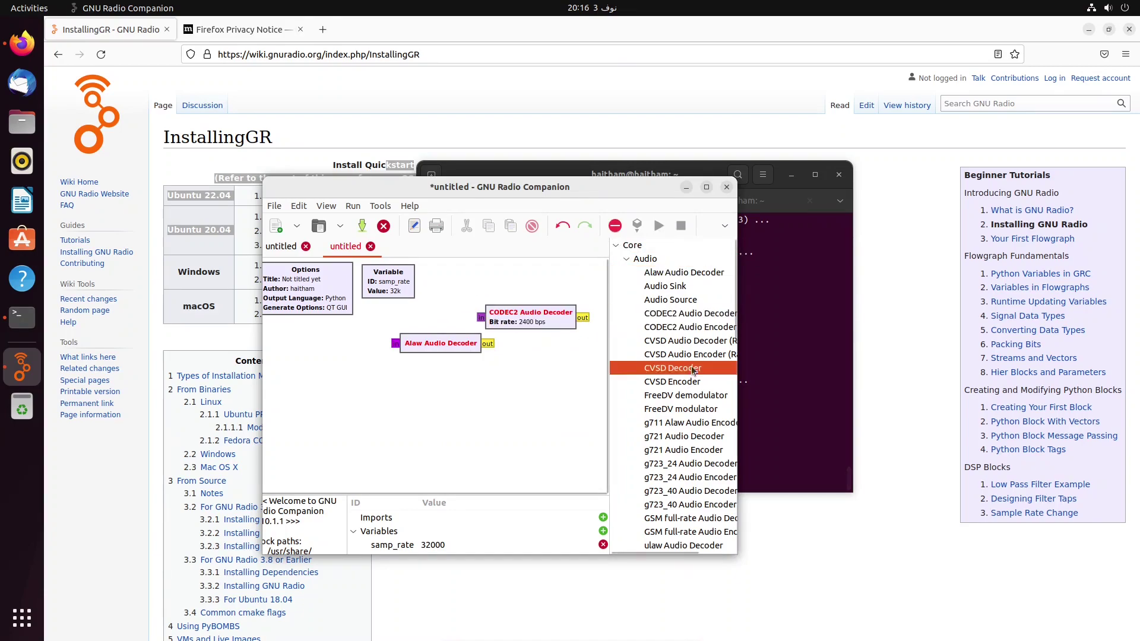
{"action": "left_click_drag", "start_coordinate": [691, 366], "coordinate": [499, 400]}
{"action": "left_click_drag", "start_coordinate": [400, 343], "coordinate": [513, 417]}
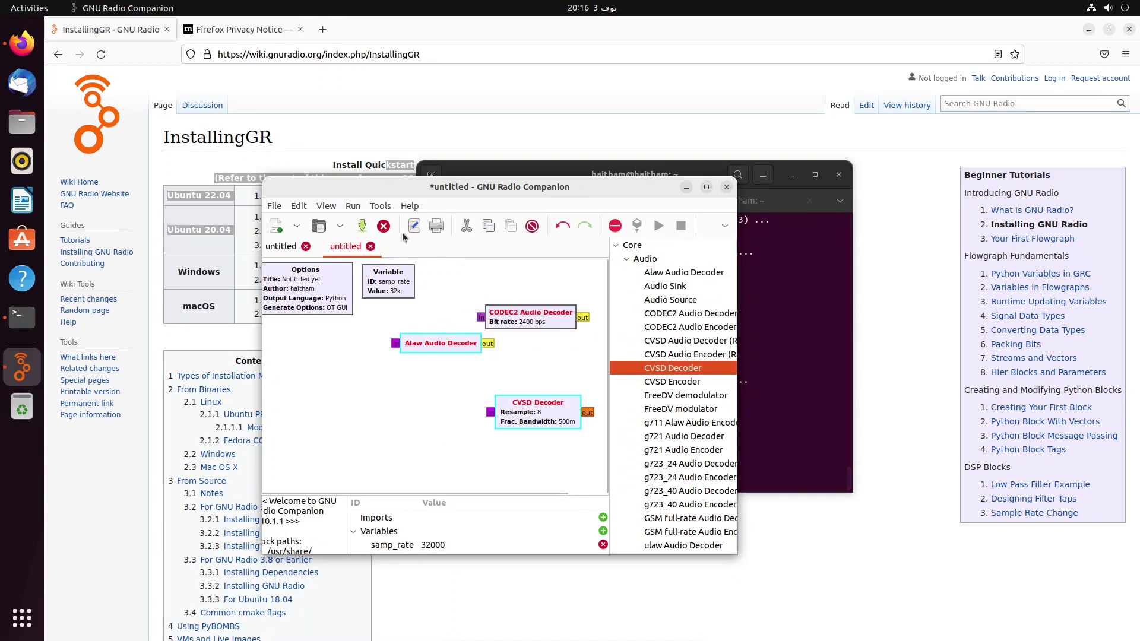
Add two FreeDV demodulator blocks and a g721 Audio Decoder block from the Audio category to the flowgraph
{"action": "left_click_drag", "start_coordinate": [666, 396], "coordinate": [385, 385]}
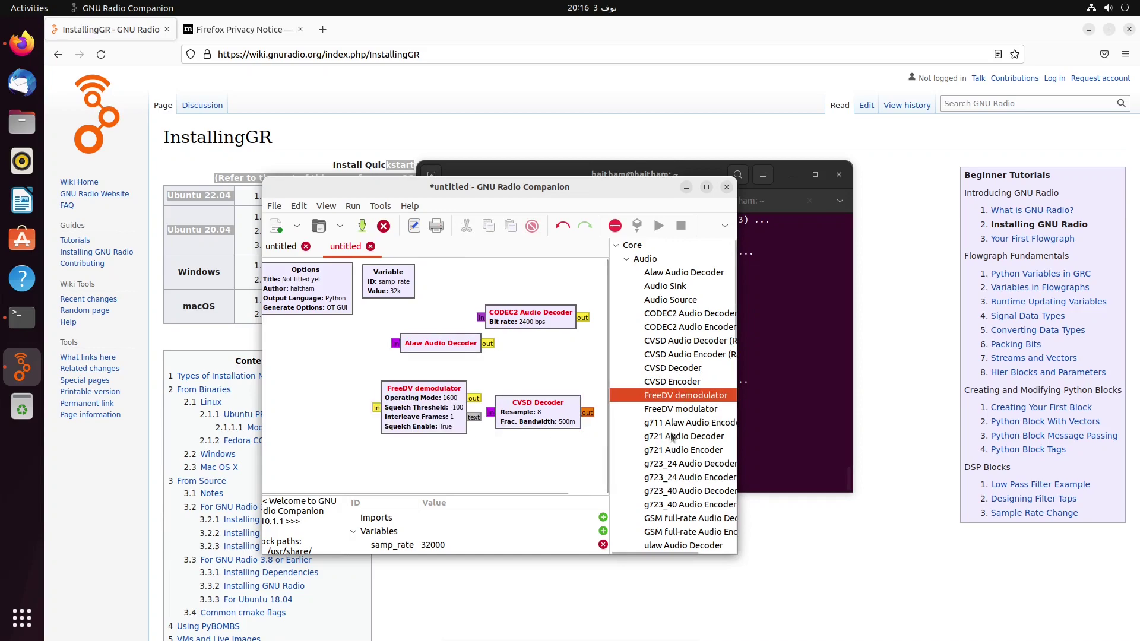
{"action": "left_click_drag", "start_coordinate": [674, 436], "coordinate": [365, 370]}
{"action": "left_click_drag", "start_coordinate": [686, 394], "coordinate": [514, 382]}
Maximize the GNU Radio Companion window and collapse the Audio category in the block library
{"action": "left_click", "coordinate": [707, 187]}
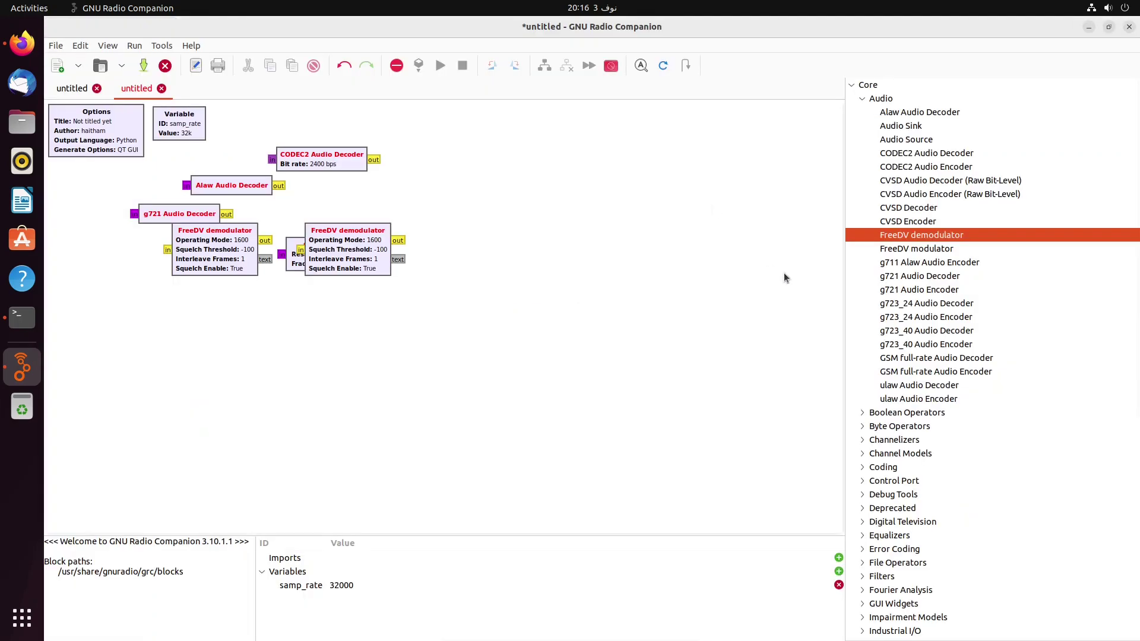
{"action": "scroll", "coordinate": [897, 426], "scroll_direction": "down", "scroll_amount": 10}
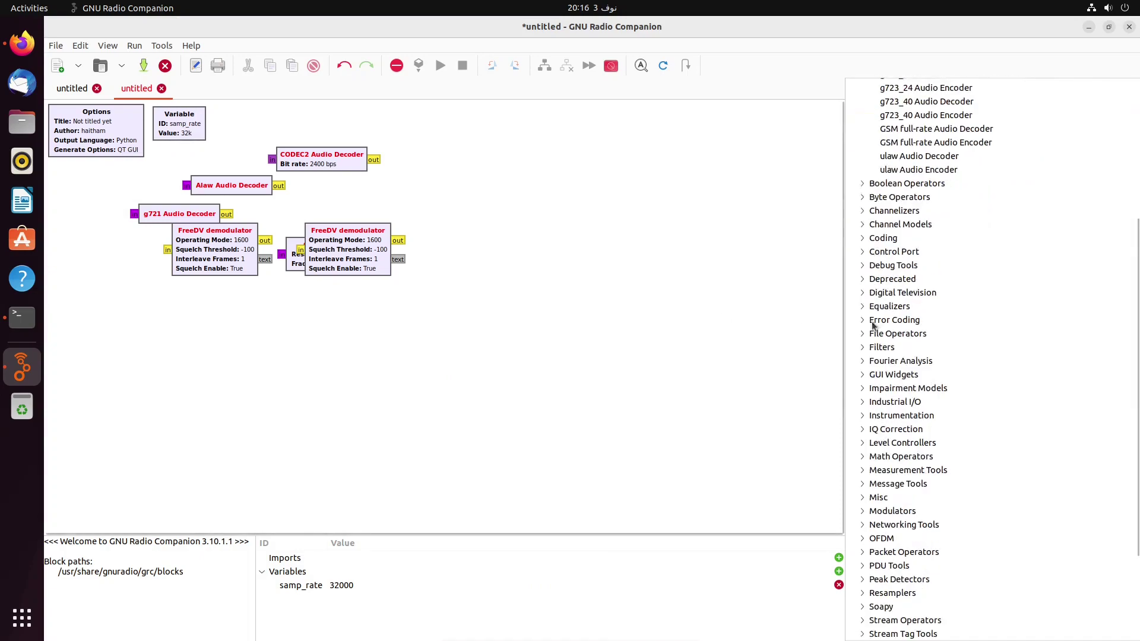
{"action": "scroll", "coordinate": [878, 252], "scroll_direction": "up", "scroll_amount": 12}
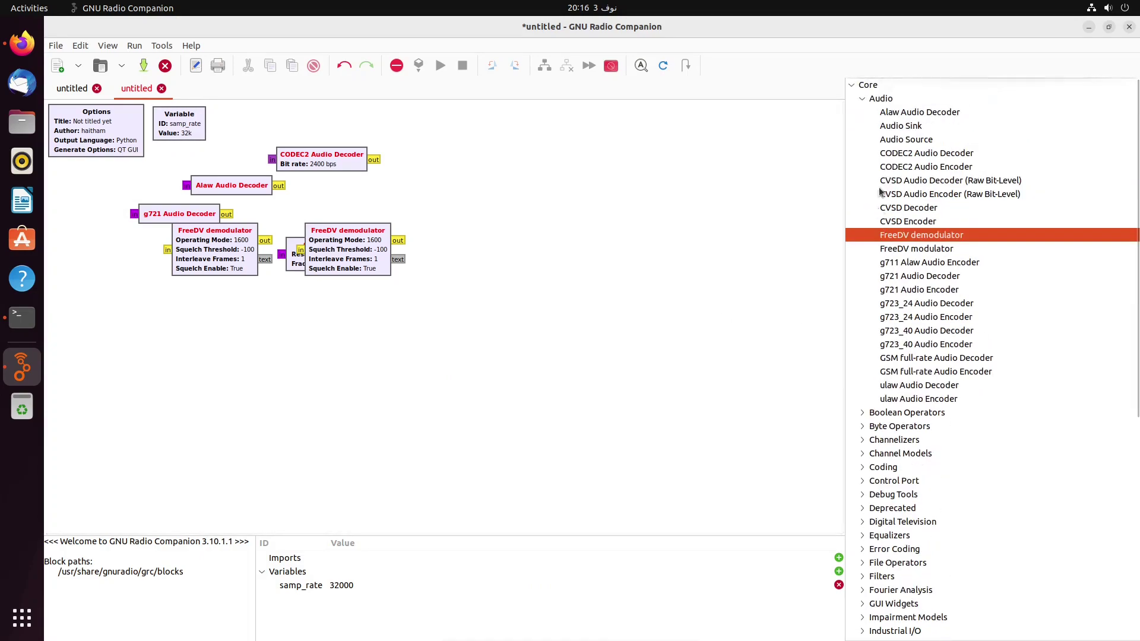
{"action": "left_click", "coordinate": [862, 98]}
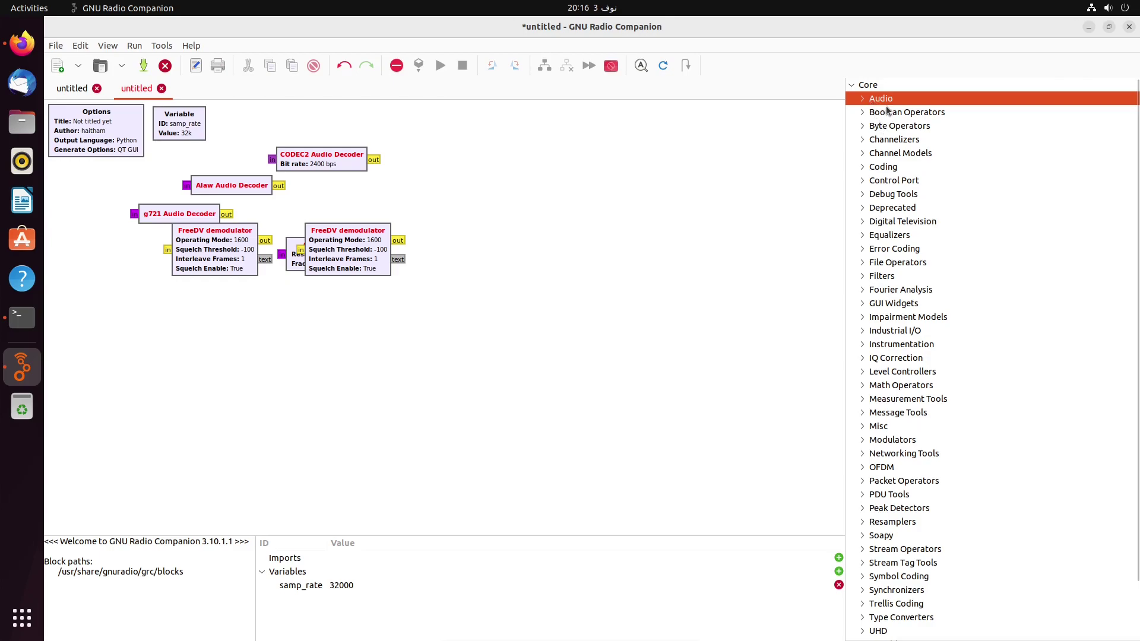
Add And, And Const, Or and Xor blocks from the Boolean Operators category to the empty area of the flowgraph
{"action": "left_click", "coordinate": [863, 113]}
{"action": "left_click_drag", "start_coordinate": [896, 127], "coordinate": [600, 235]}
{"action": "left_click_drag", "start_coordinate": [900, 139], "coordinate": [644, 165]}
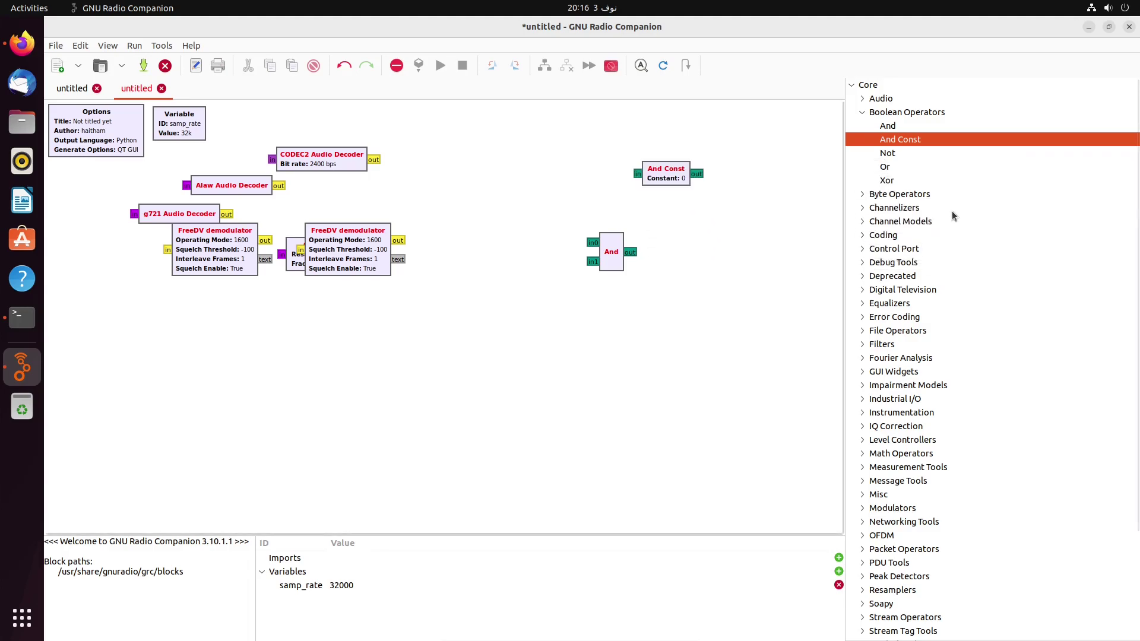
{"action": "left_click_drag", "start_coordinate": [879, 167], "coordinate": [724, 267]}
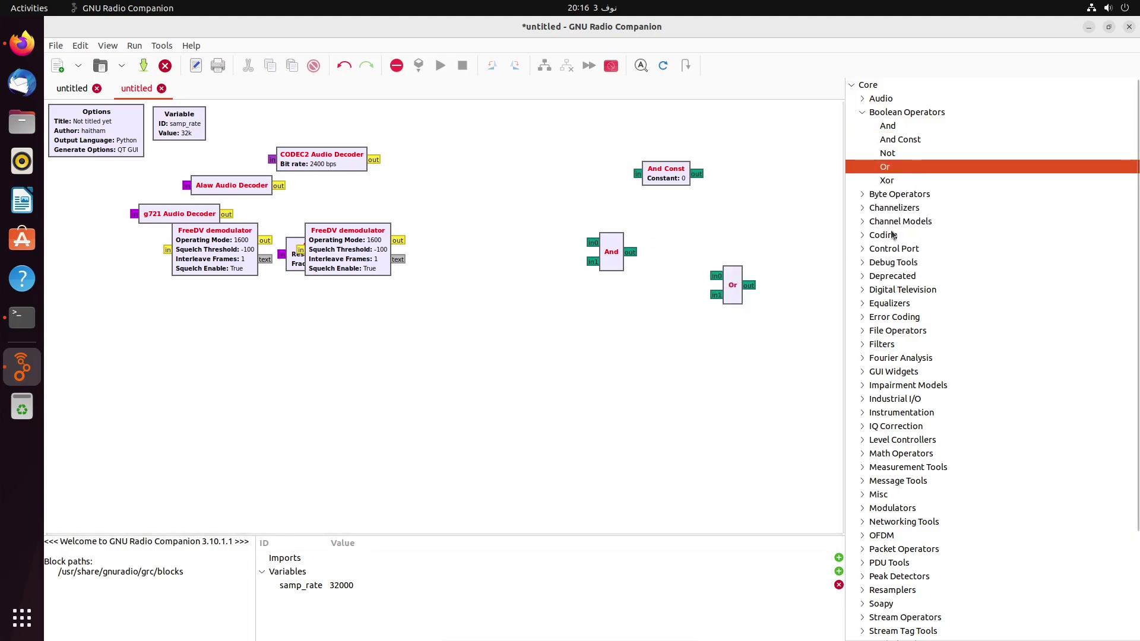
{"action": "left_click_drag", "start_coordinate": [888, 179], "coordinate": [511, 174]}
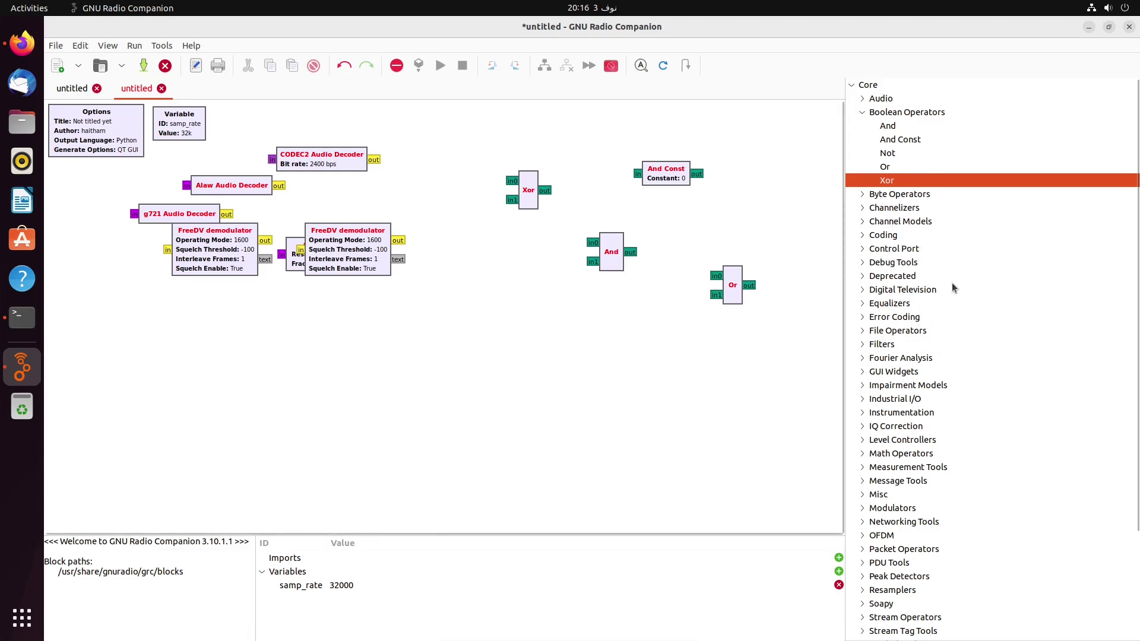
Add Band Pass Filter, Band-pass Filter Taps and DC Blocker blocks from the Filters category below the Boolean blocks
{"action": "scroll", "coordinate": [864, 344], "scroll_direction": "down", "scroll_amount": 4}
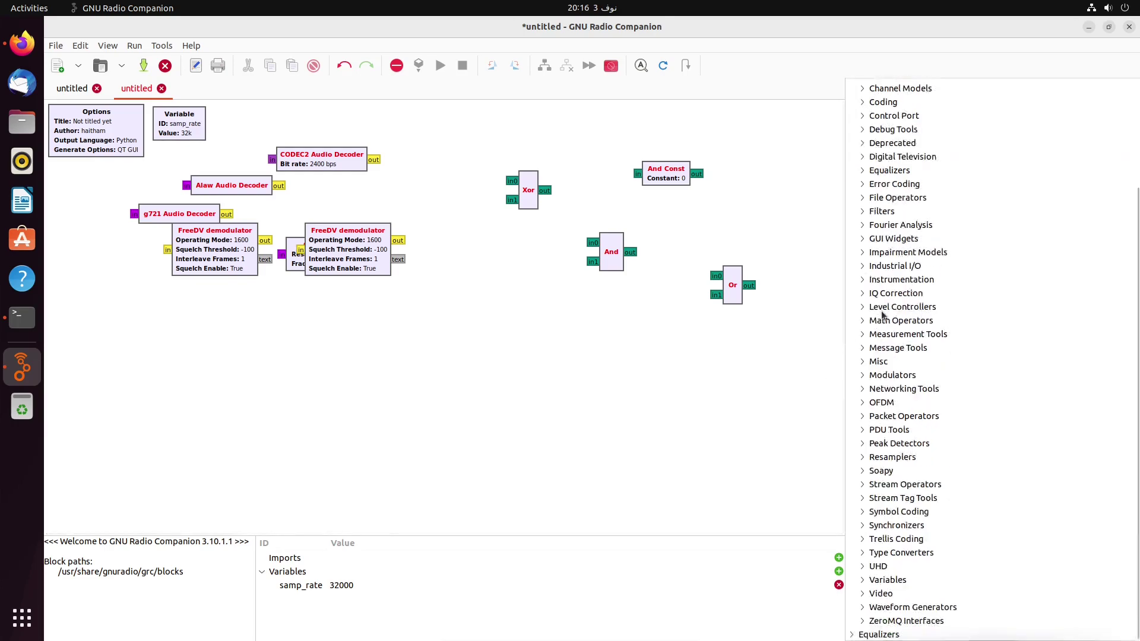
{"action": "left_click", "coordinate": [861, 214]}
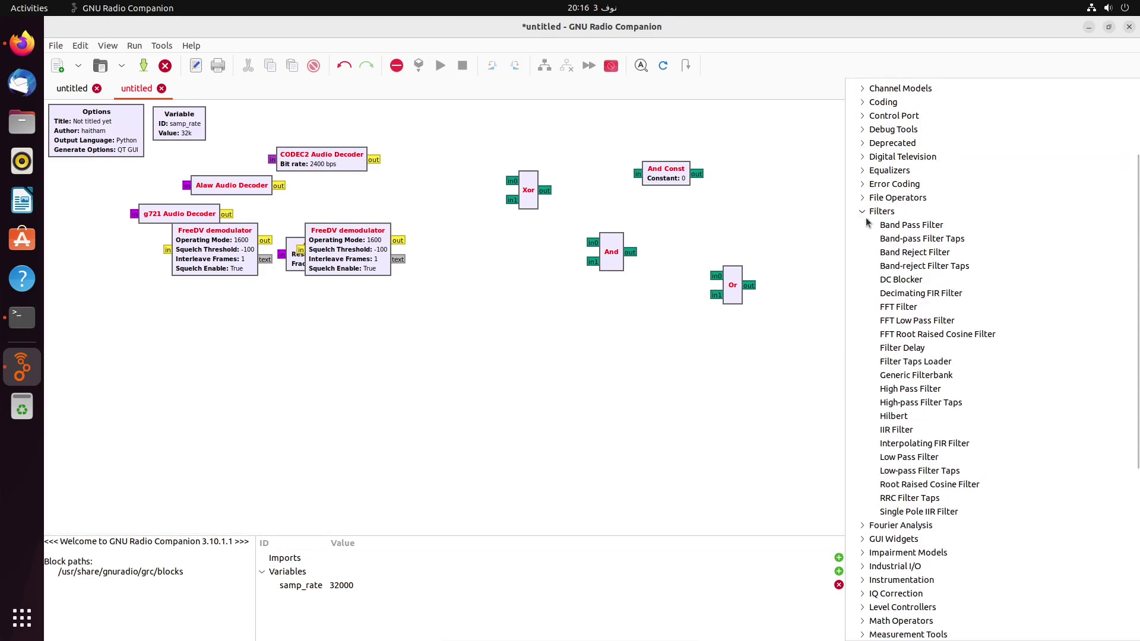
{"action": "left_click_drag", "start_coordinate": [909, 224], "coordinate": [585, 322]}
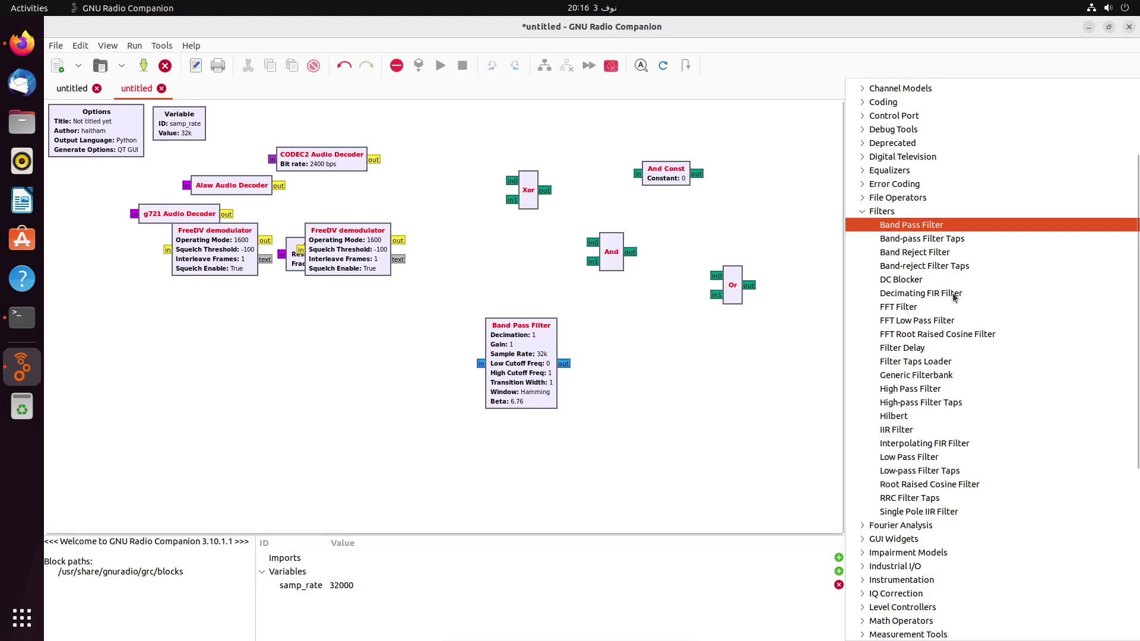
{"action": "left_click_drag", "start_coordinate": [923, 238], "coordinate": [660, 333]}
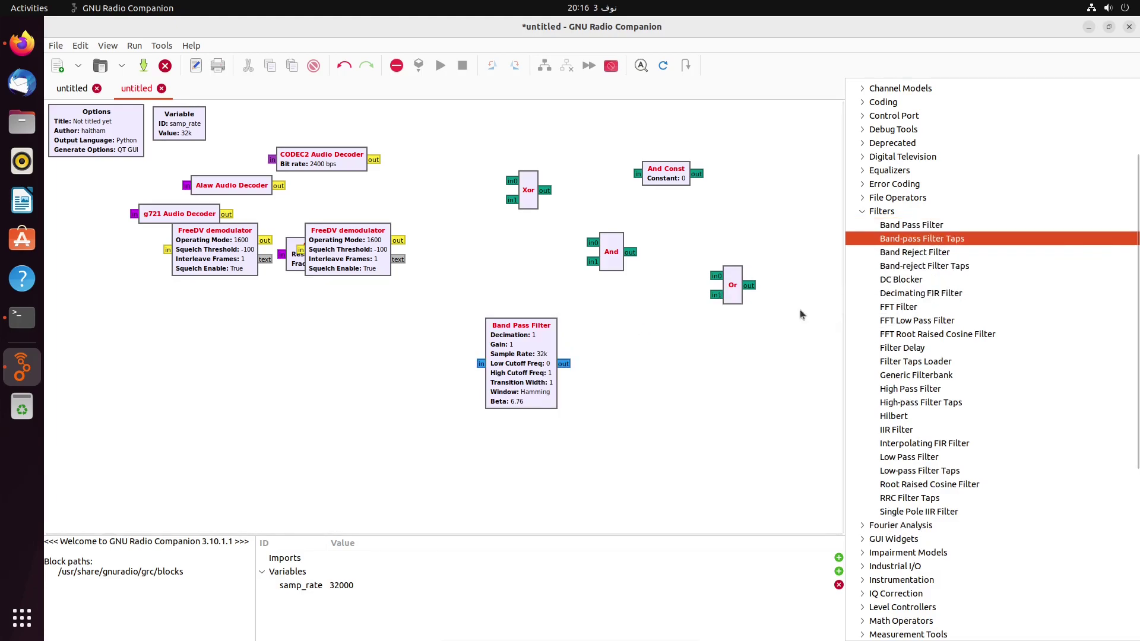
{"action": "left_click_drag", "start_coordinate": [901, 279], "coordinate": [457, 297]}
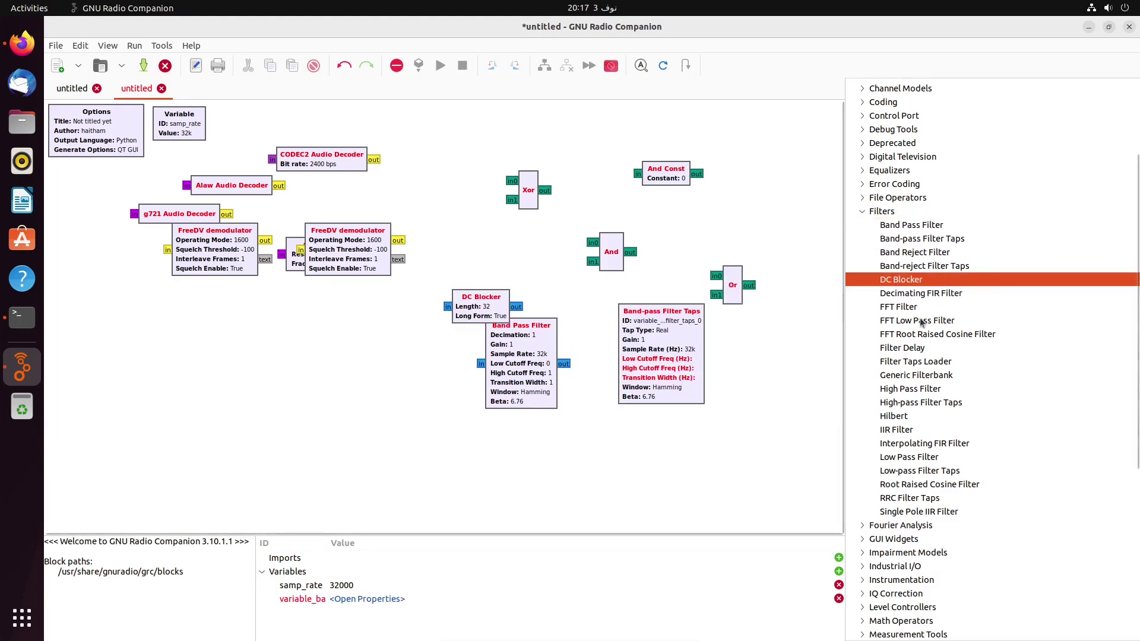
Select every block in the flowgraph and delete the selection
{"action": "left_click_drag", "start_coordinate": [735, 408], "coordinate": [71, 59]}
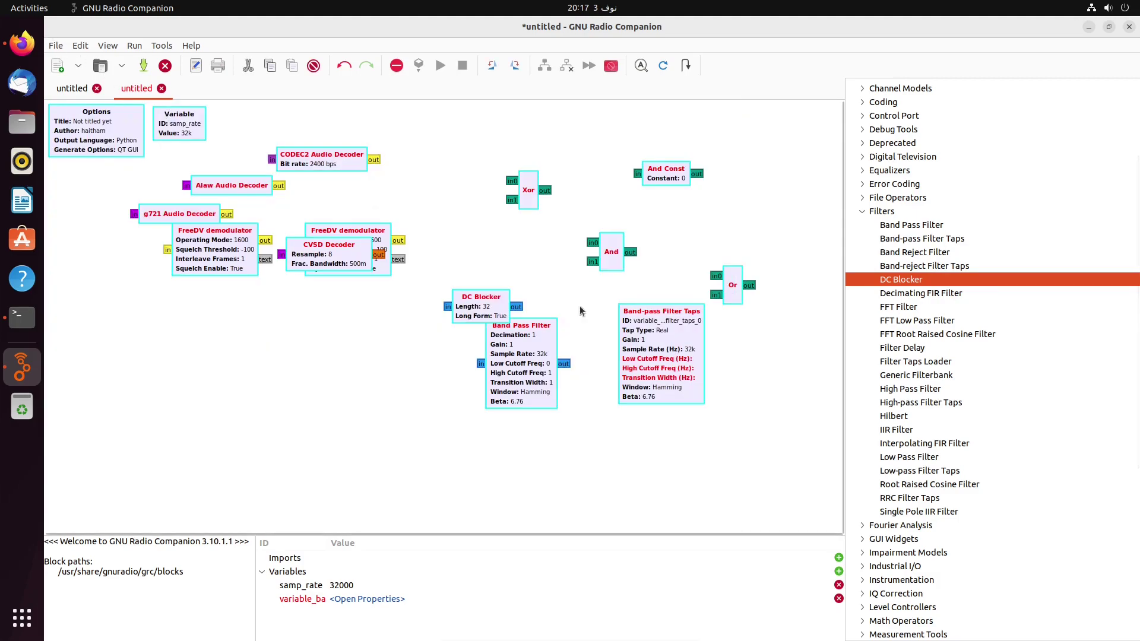
{"action": "key", "text": "Delete"}
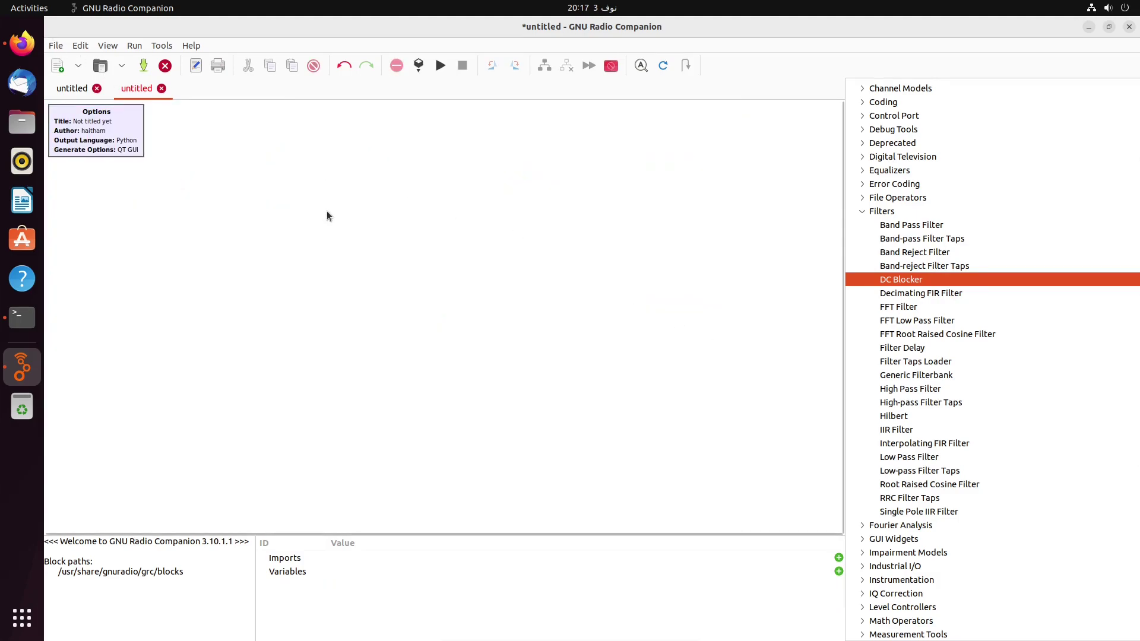
Open the Filter Design Tool from GNU Radio Companion
{"action": "left_click", "coordinate": [133, 45]}
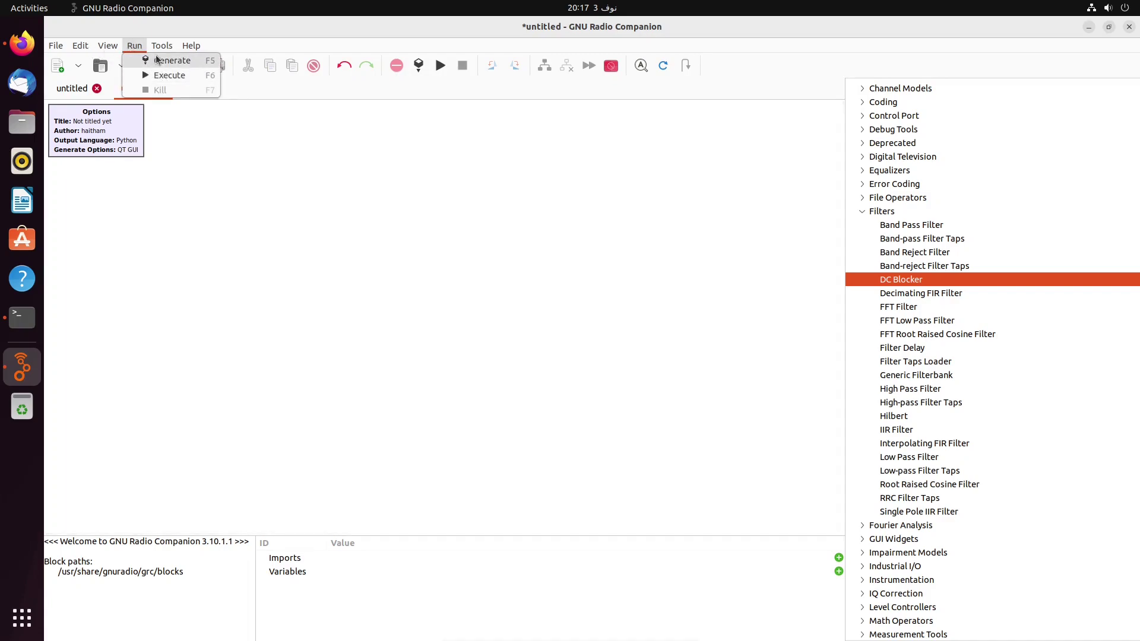
{"action": "left_click", "coordinate": [155, 46]}
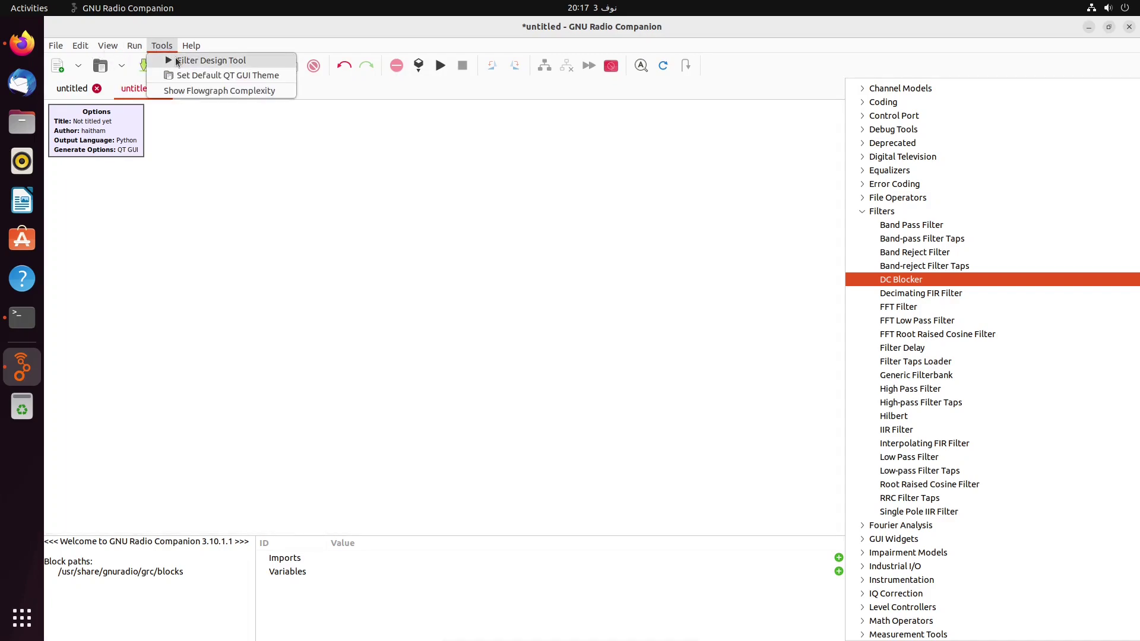
{"action": "left_click", "coordinate": [176, 58]}
{"action": "left_click", "coordinate": [168, 45]}
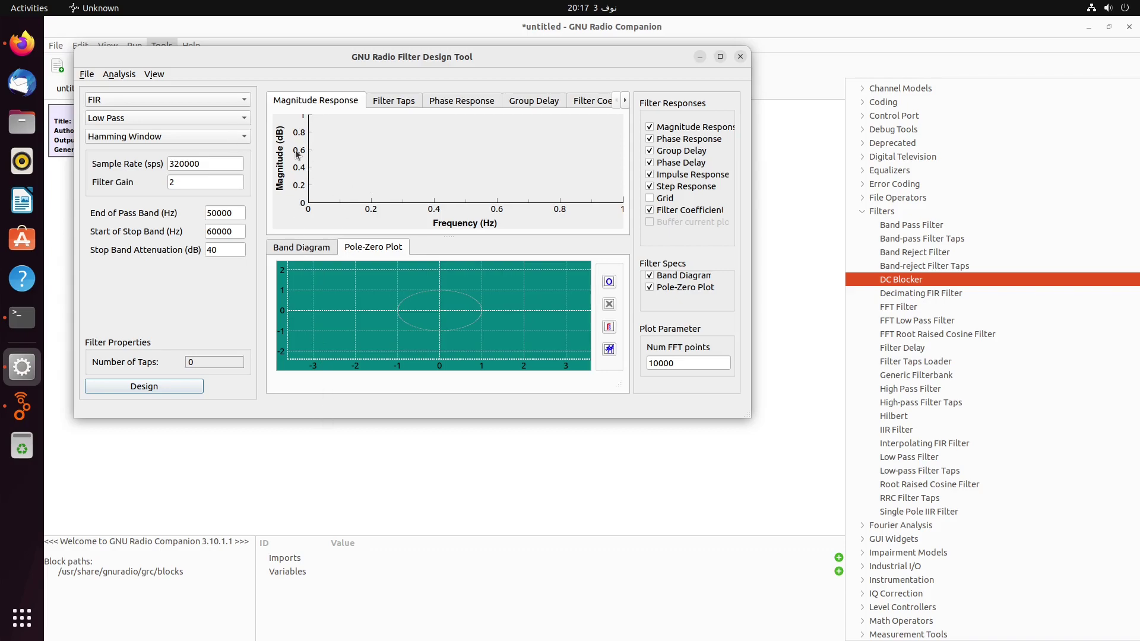
Look through the filter taps, phase response and magnitude response plots, and close the Filter Design Tool
{"action": "left_click", "coordinate": [393, 104]}
{"action": "left_click", "coordinate": [457, 105]}
{"action": "left_click", "coordinate": [306, 105]}
{"action": "left_click", "coordinate": [153, 117]}
{"action": "left_click", "coordinate": [179, 107]}
{"action": "left_click", "coordinate": [739, 58]}
Expand the Modulators category and add AM Demod and Frequency Mod blocks to the flowgraph
{"action": "scroll", "coordinate": [939, 359], "scroll_direction": "down", "scroll_amount": 5}
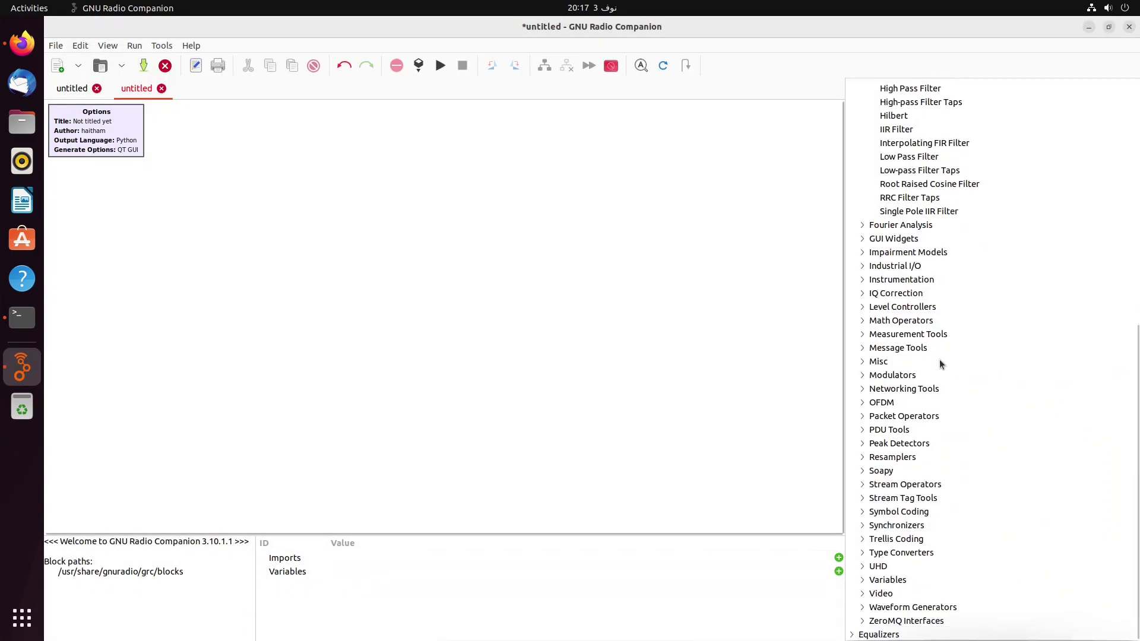
{"action": "scroll", "coordinate": [898, 569], "scroll_direction": "up", "scroll_amount": 5}
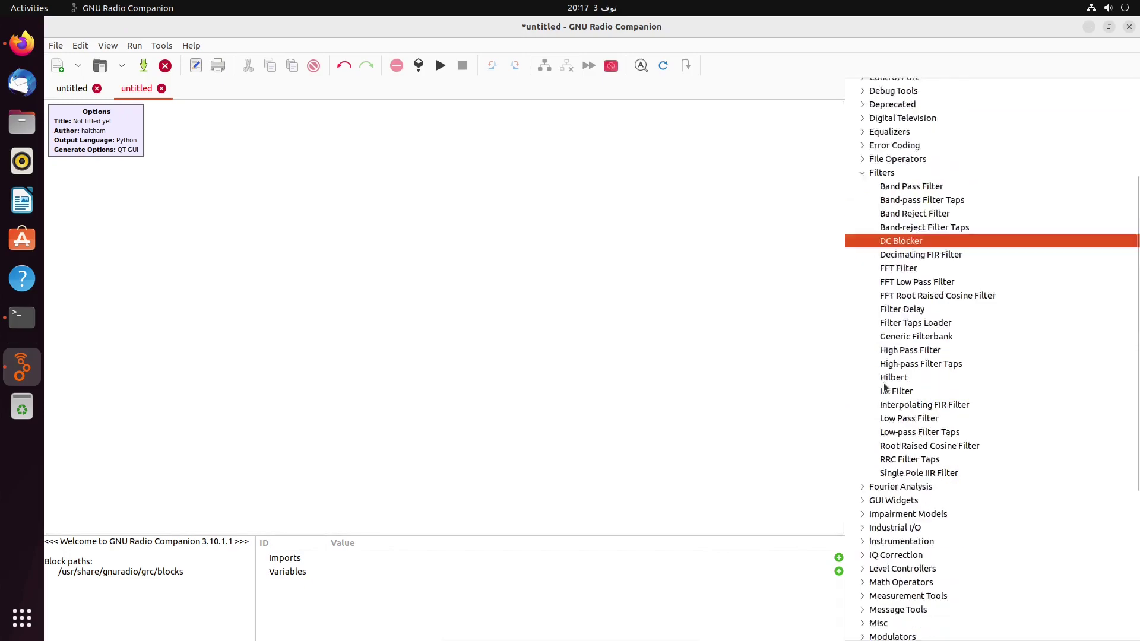
{"action": "scroll", "coordinate": [899, 568], "scroll_direction": "down", "scroll_amount": 3}
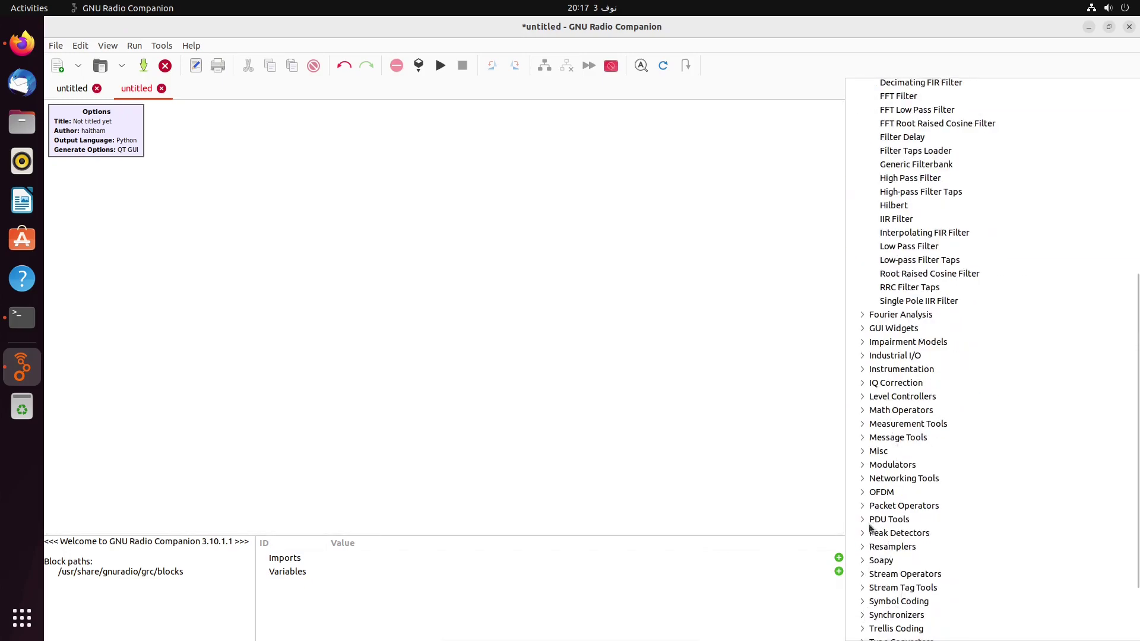
{"action": "left_click", "coordinate": [862, 466]}
{"action": "left_click_drag", "start_coordinate": [892, 485], "coordinate": [426, 232]}
{"action": "scroll", "coordinate": [899, 527], "scroll_direction": "down", "scroll_amount": 3}
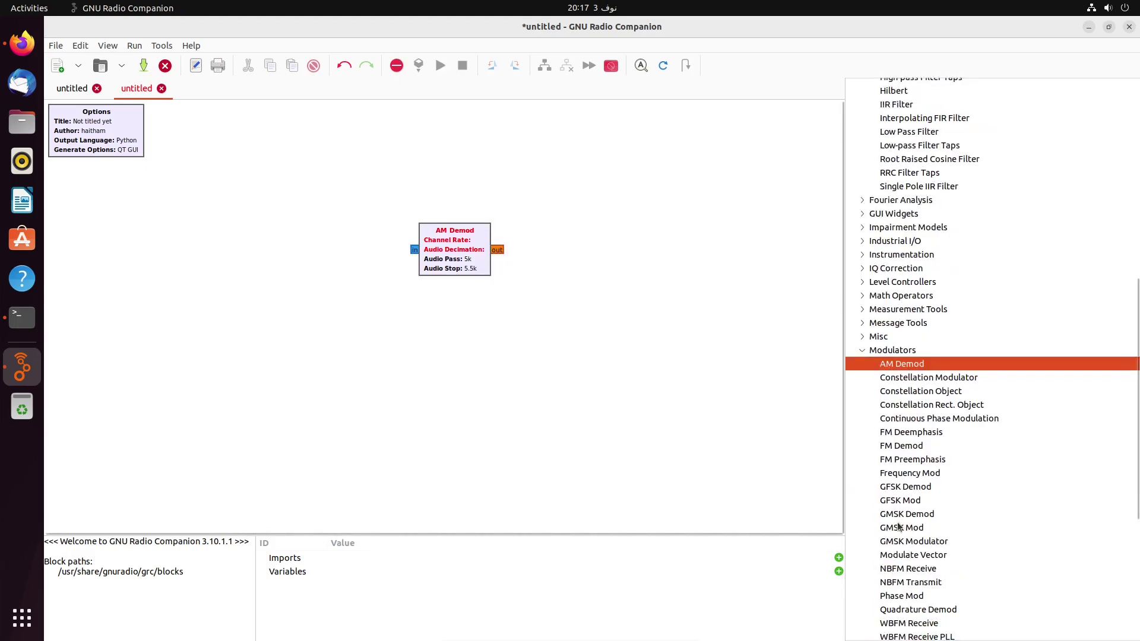
{"action": "left_click_drag", "start_coordinate": [905, 472], "coordinate": [394, 343]}
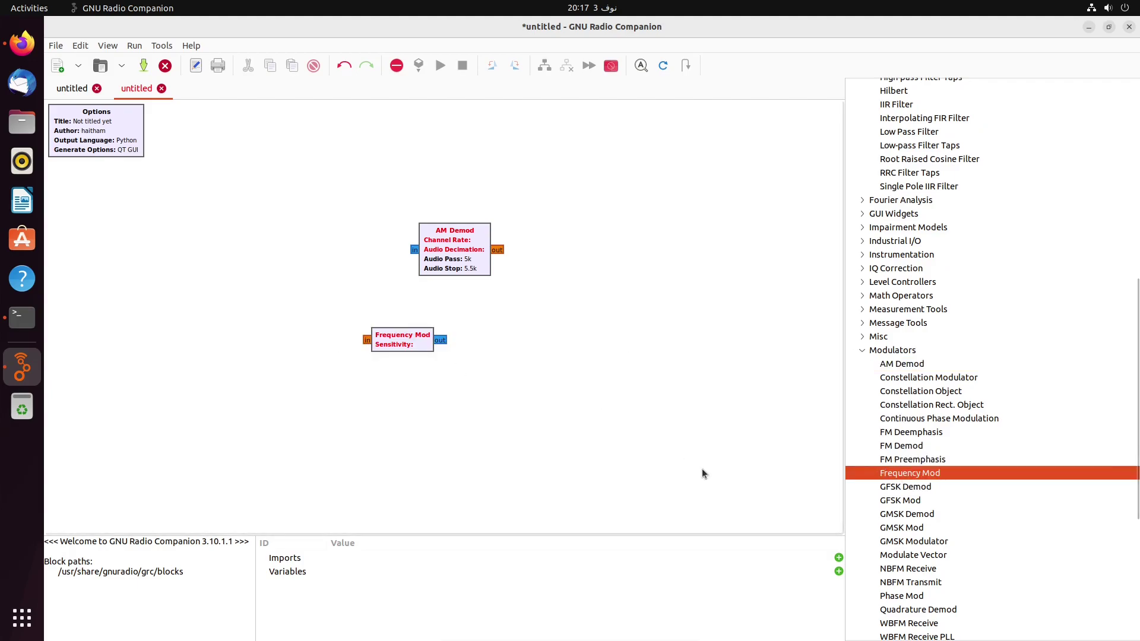
Close GNU Radio Companion without saving the flowgraph changes
{"action": "scroll", "coordinate": [981, 497], "scroll_direction": "down", "scroll_amount": 7}
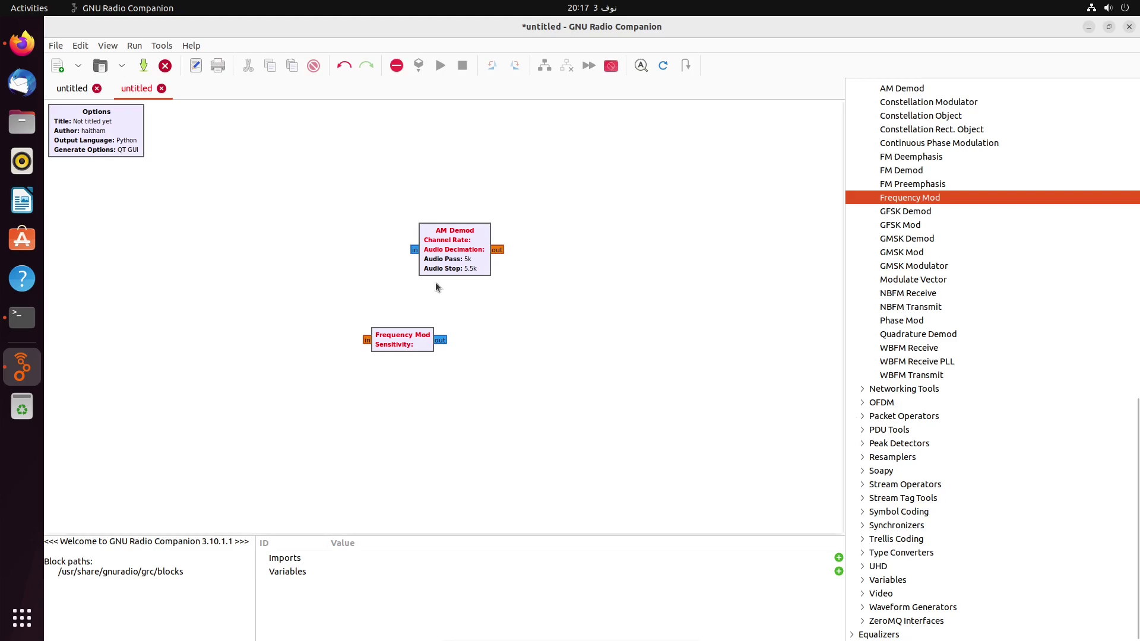
{"action": "left_click", "coordinate": [1130, 27]}
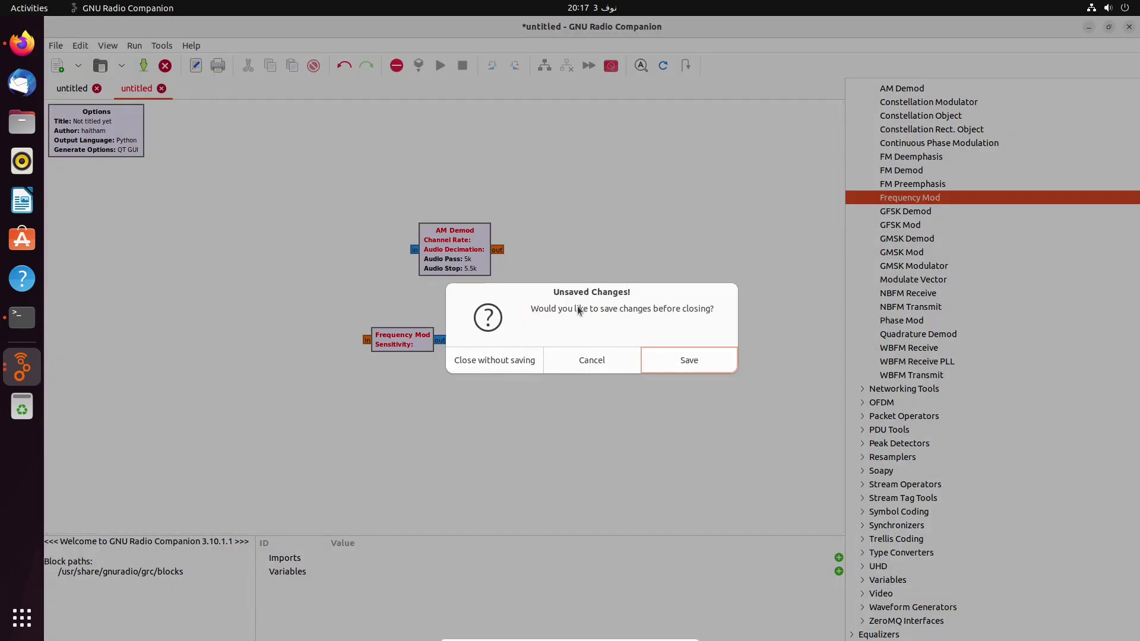
{"action": "left_click", "coordinate": [467, 366]}
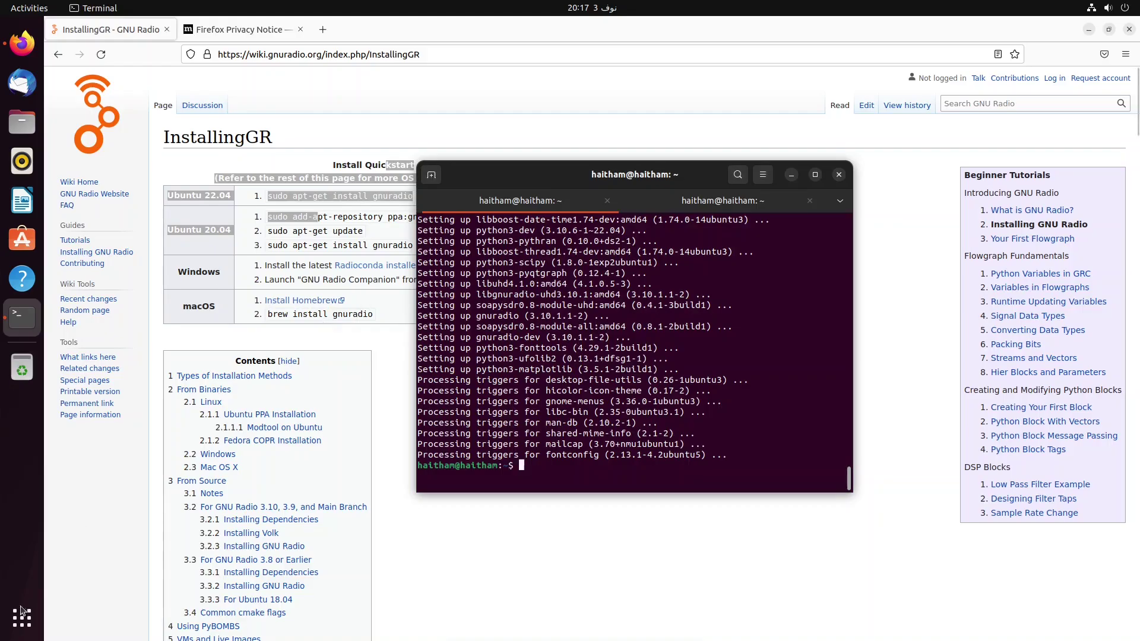
Show the GNU Radio Companion launcher on the second page of the applications overview and return to the desktop
{"action": "left_click", "coordinate": [22, 616]}
{"action": "scroll", "coordinate": [1014, 267], "scroll_direction": "down", "scroll_amount": 1}
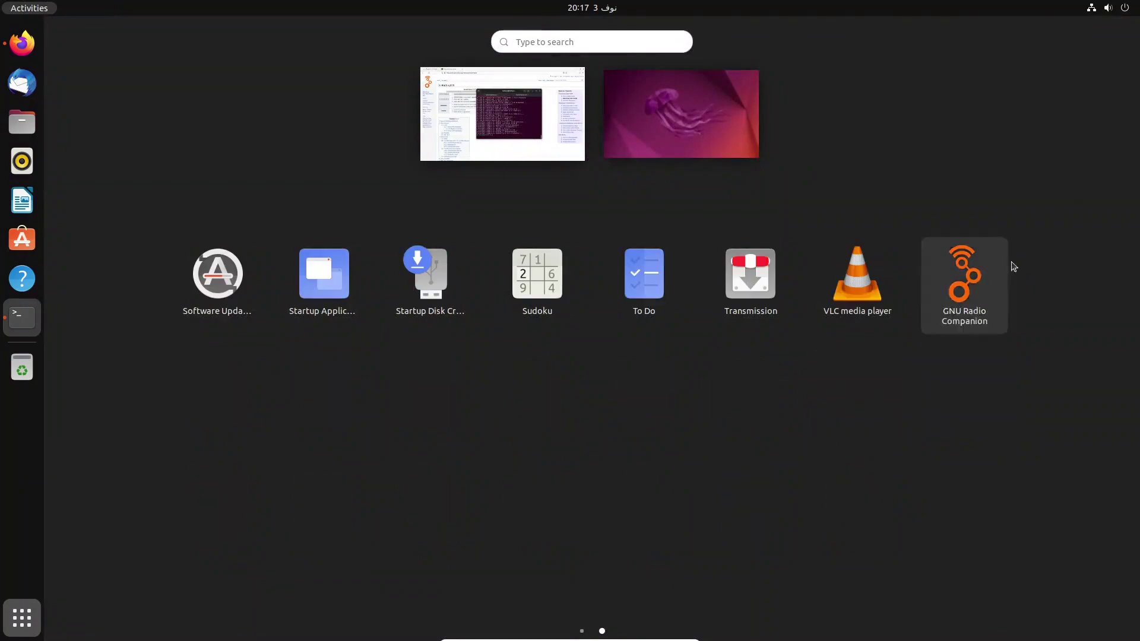
{"action": "left_click_drag", "start_coordinate": [962, 306], "coordinate": [948, 308]}
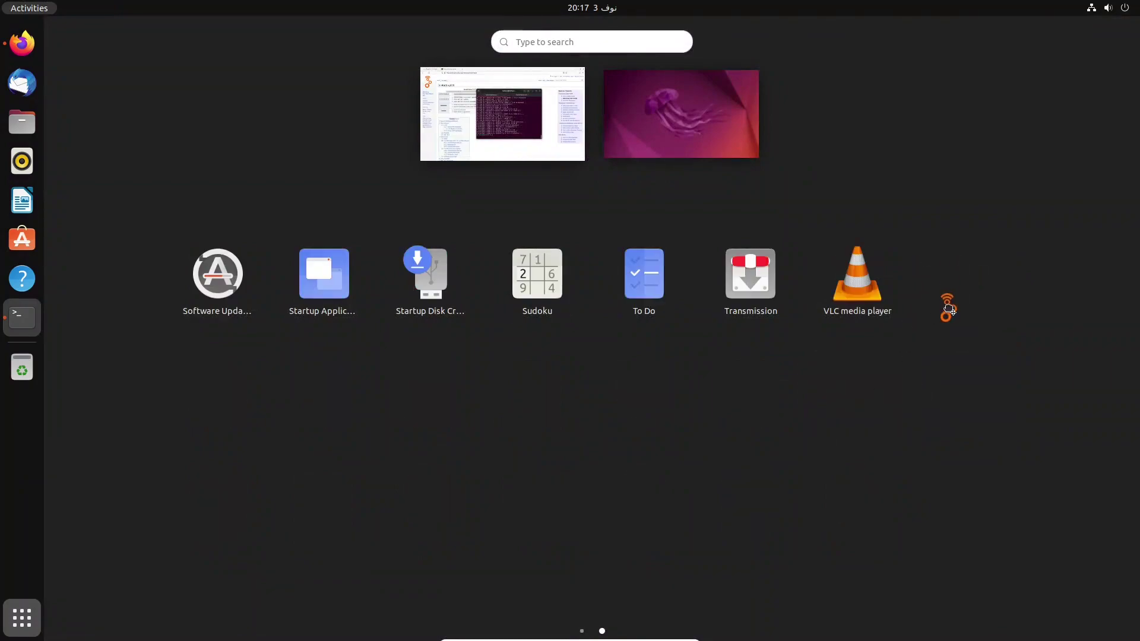
{"action": "left_click", "coordinate": [14, 626]}
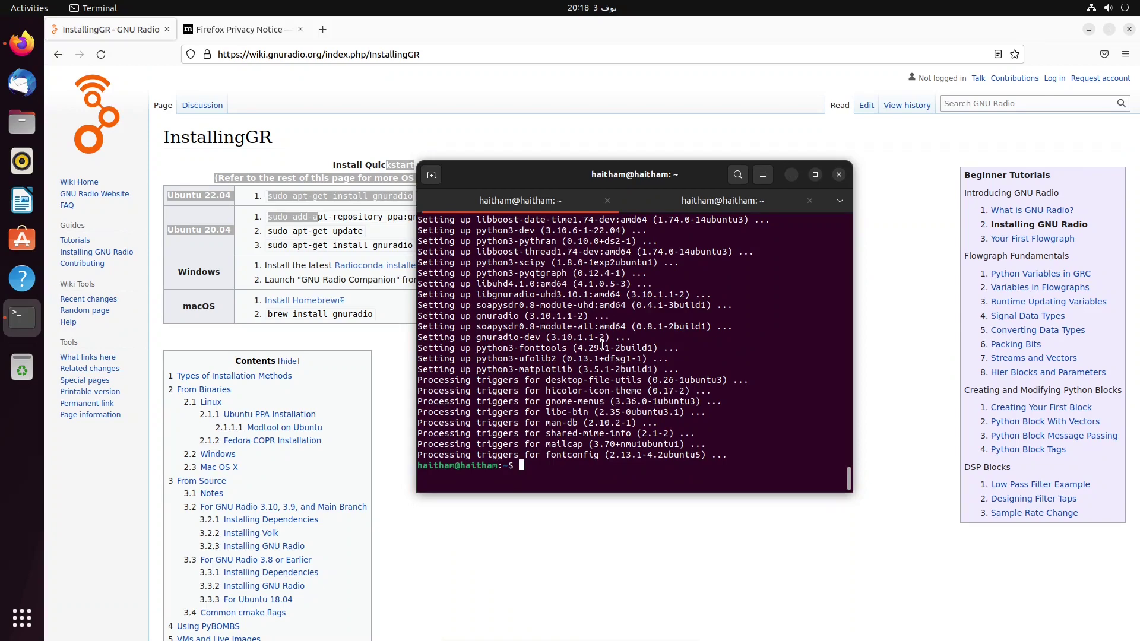
Try to clear the terminal output by running "clean" and "cls"
{"action": "type", "text": "clean"}
{"action": "left_click_drag", "start_coordinate": [722, 444], "coordinate": [541, 369]}
{"action": "left_click", "coordinate": [594, 462]}
{"action": "key", "text": "Return"}
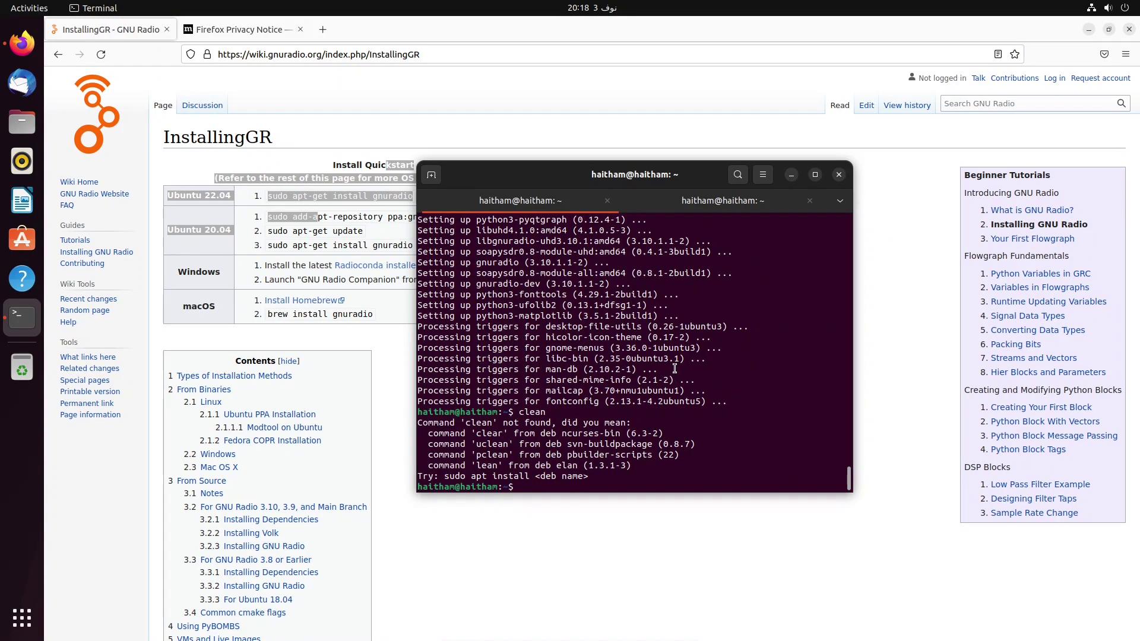
{"action": "type", "text": "cls"}
{"action": "key", "text": "Return"}
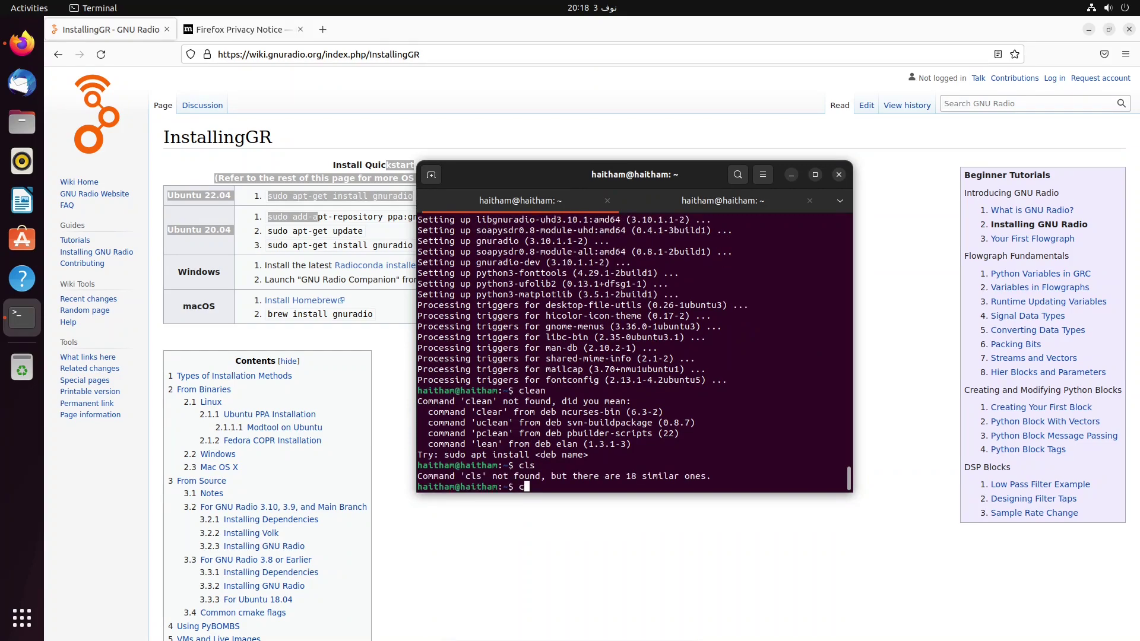
Run "clear" in the terminal to empty its output
{"action": "type", "text": "clear"}
{"action": "key", "text": "Return"}
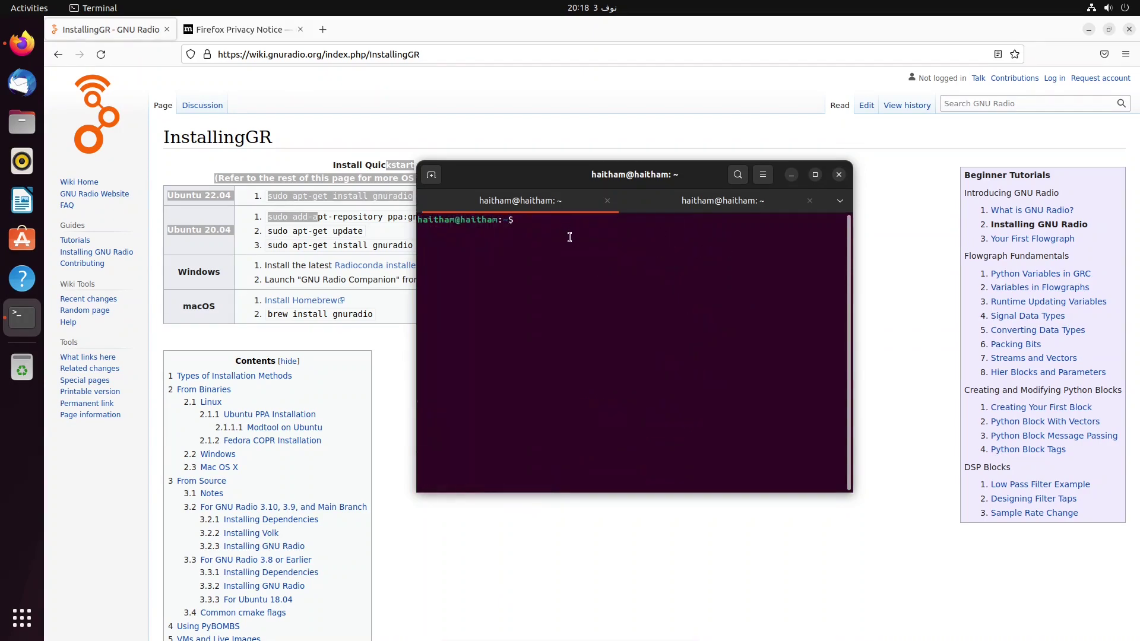
Check the second terminal tab and run "clear" in the first one
{"action": "left_click", "coordinate": [686, 209]}
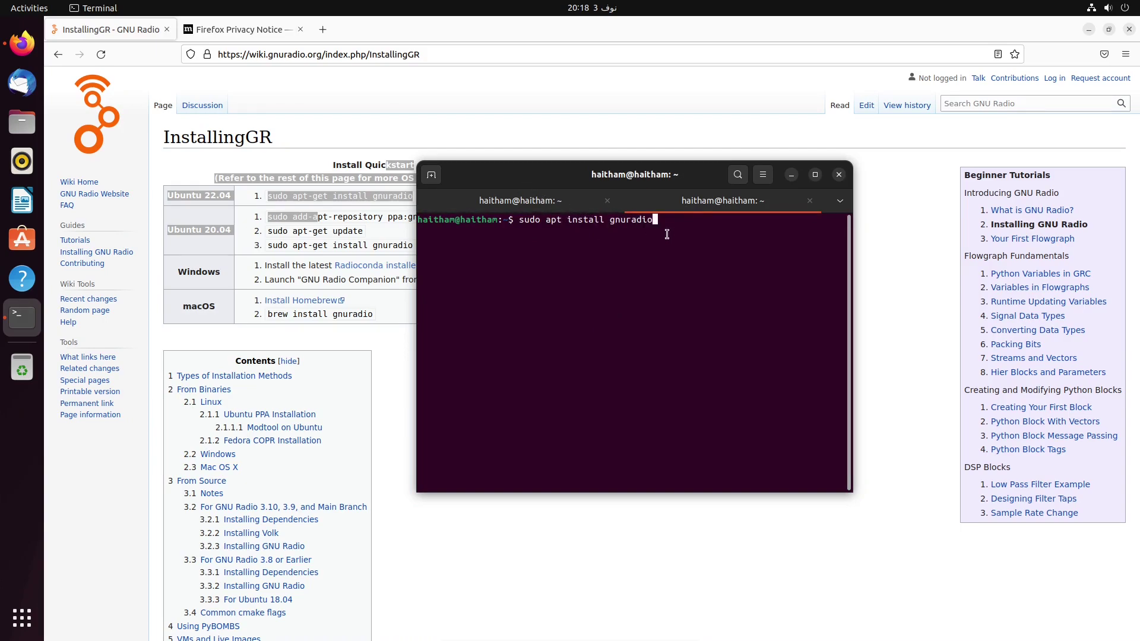
{"action": "left_click", "coordinate": [517, 205]}
{"action": "type", "text": "clear"}
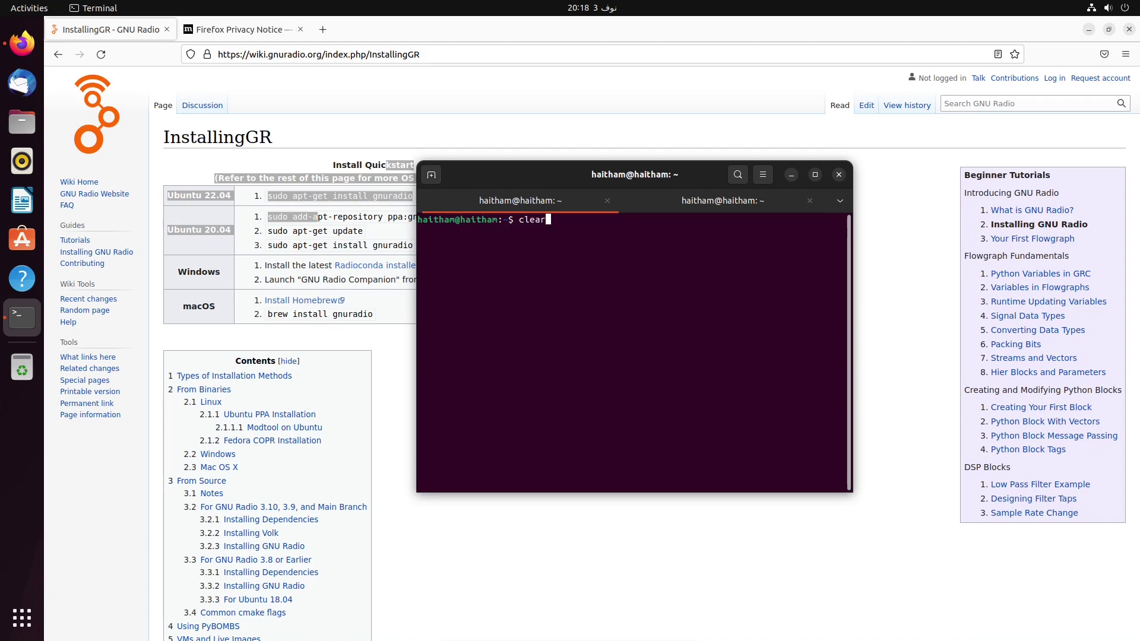
{"action": "key", "text": "Return"}
Try to start GNU Radio from the terminal by running "gnuradio" and "sudo gnuradio"
{"action": "left_click_drag", "start_coordinate": [525, 254], "coordinate": [705, 298]}
{"action": "left_click", "coordinate": [570, 245]}
{"action": "type", "text": "gnuradio"}
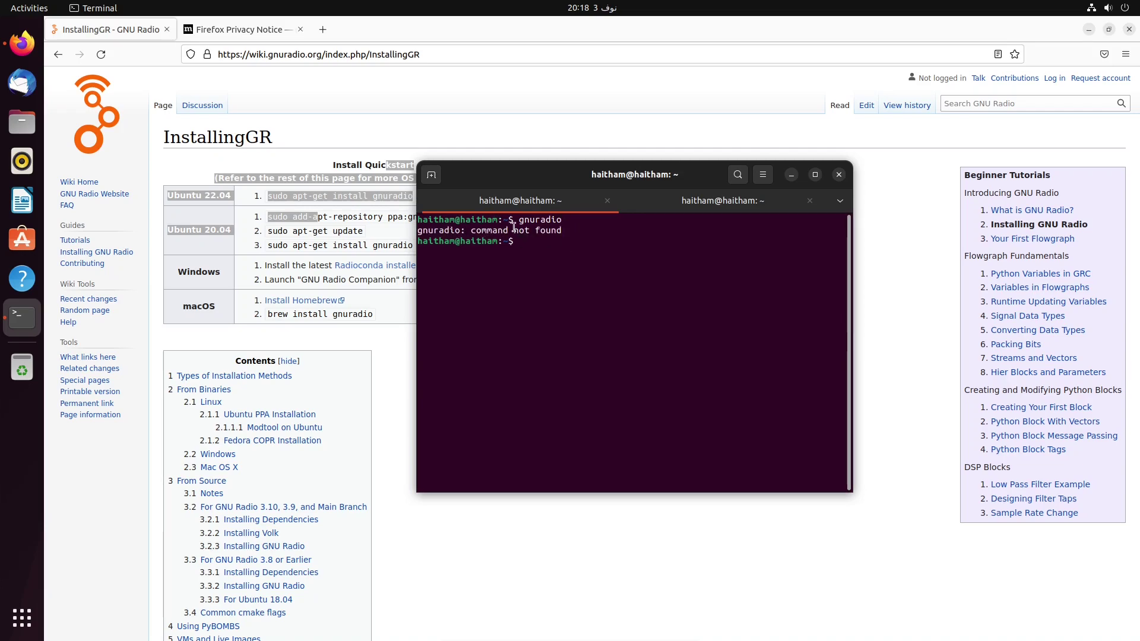
{"action": "key", "text": "Up"}
{"action": "key", "text": "Home"}
{"action": "type", "text": "sudo"}
{"action": "key", "text": "Return"}
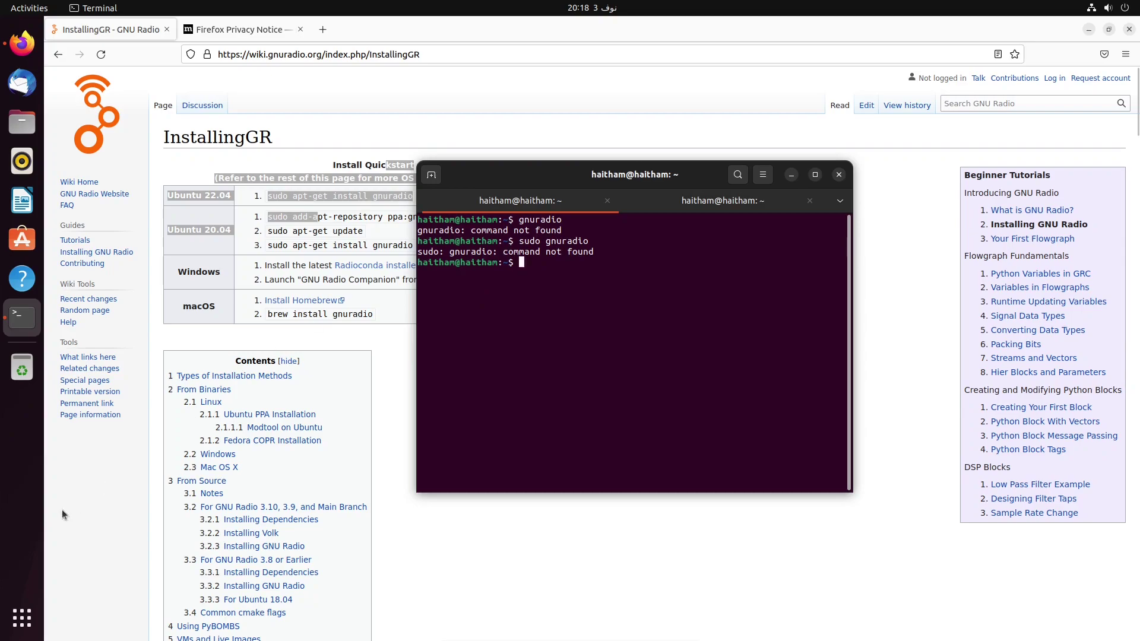
Launch GNU Radio Companion from the second page of the applications overview
{"action": "left_click", "coordinate": [22, 616]}
{"action": "scroll", "coordinate": [813, 374], "scroll_direction": "down", "scroll_amount": 1}
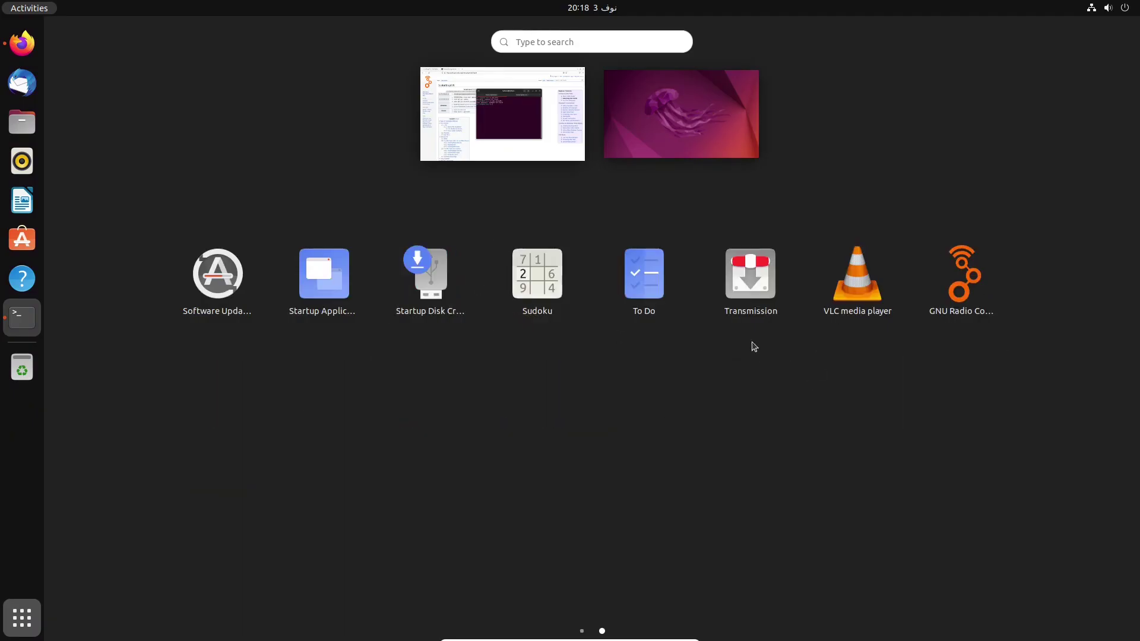
{"action": "right_click", "coordinate": [932, 285]}
{"action": "left_click", "coordinate": [957, 255]}
{"action": "left_click", "coordinate": [959, 265]}
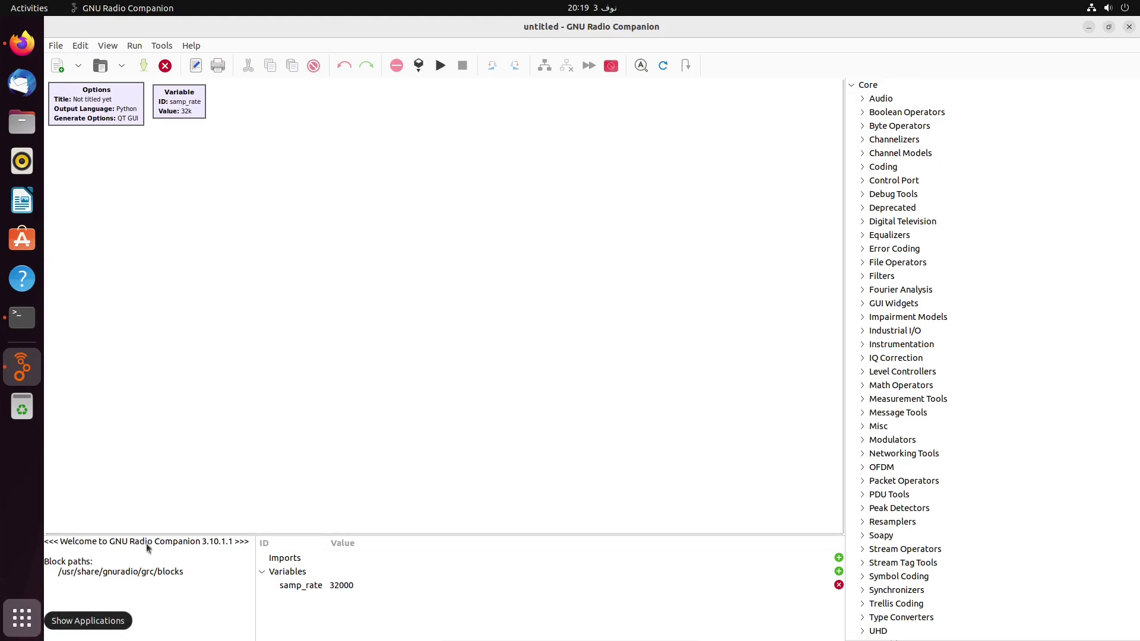
Open System Monitor from the applications overview and search its process list for "gnu"
{"action": "left_click", "coordinate": [22, 617]}
{"action": "left_click", "coordinate": [644, 392]}
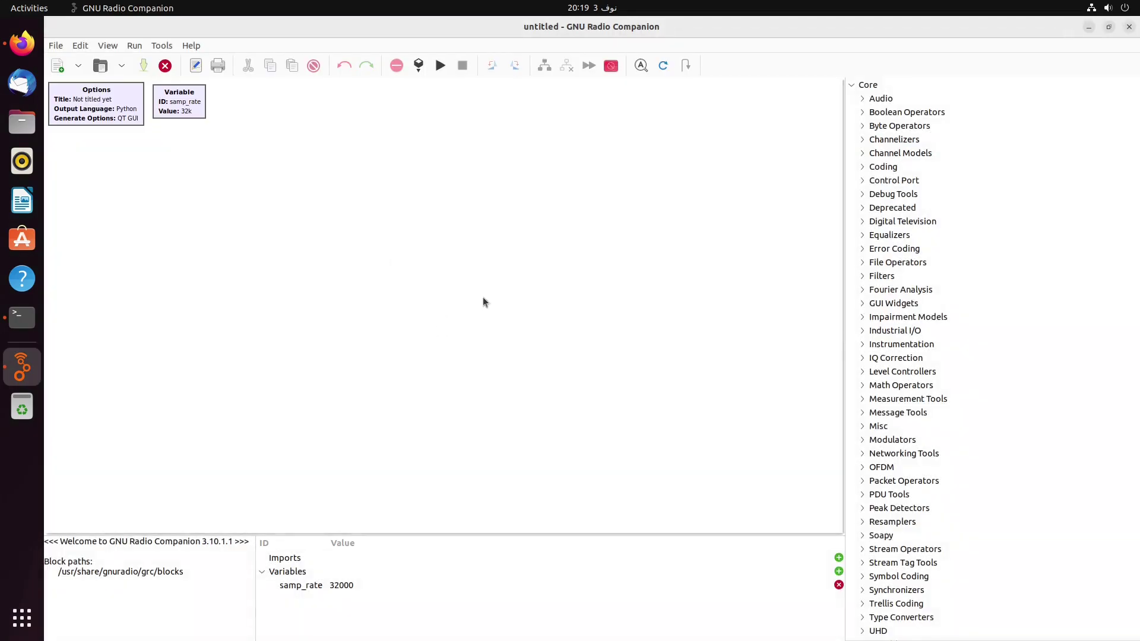
{"action": "left_click", "coordinate": [130, 126]}
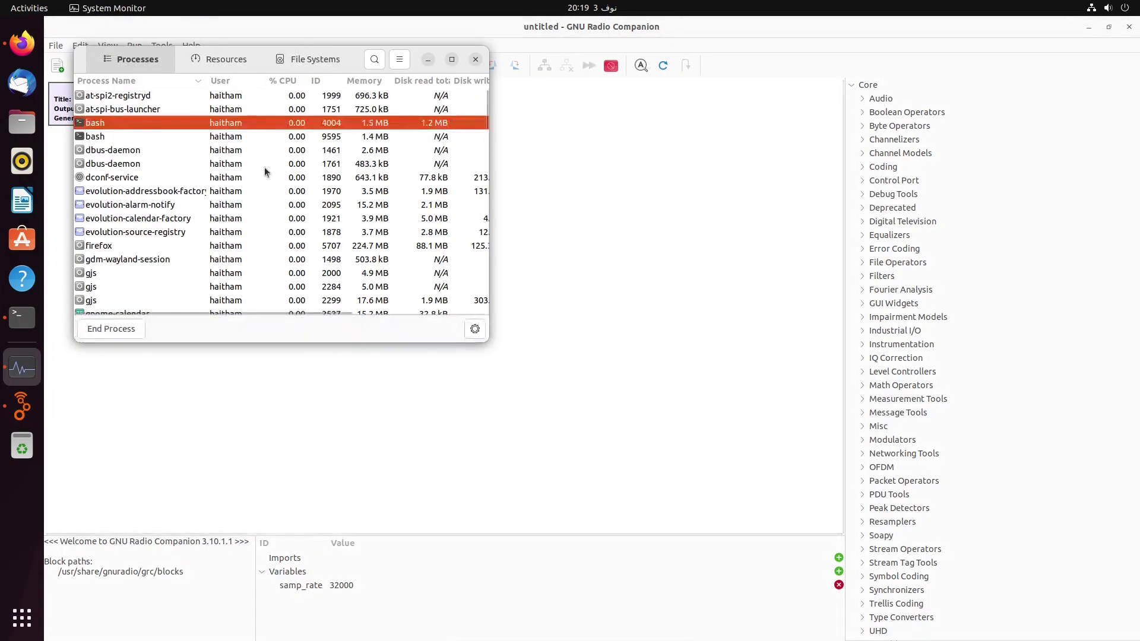
{"action": "type", "text": "s"}
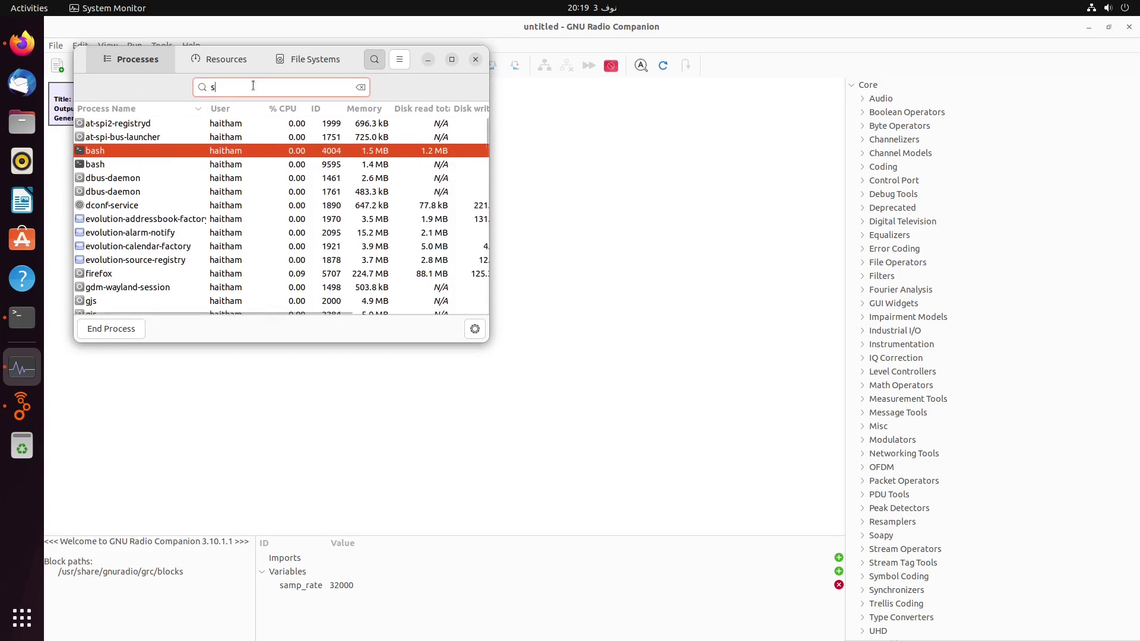
{"action": "type", "text": "gnu"}
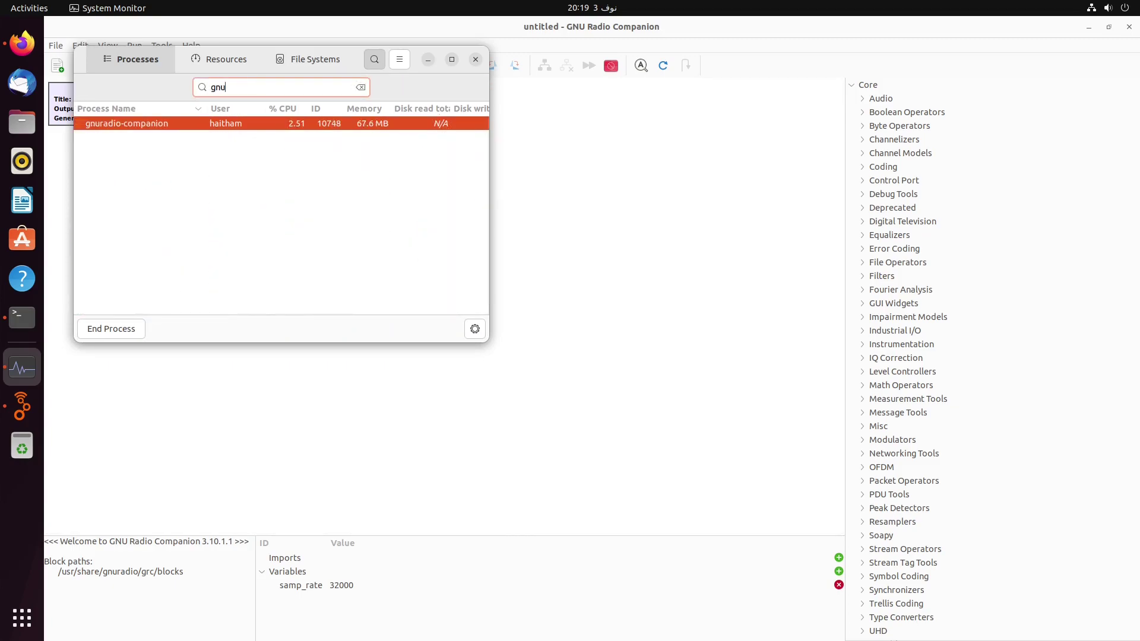
Show the properties of the gnuradio-companion process to read its exact process name
{"action": "right_click", "coordinate": [131, 124]}
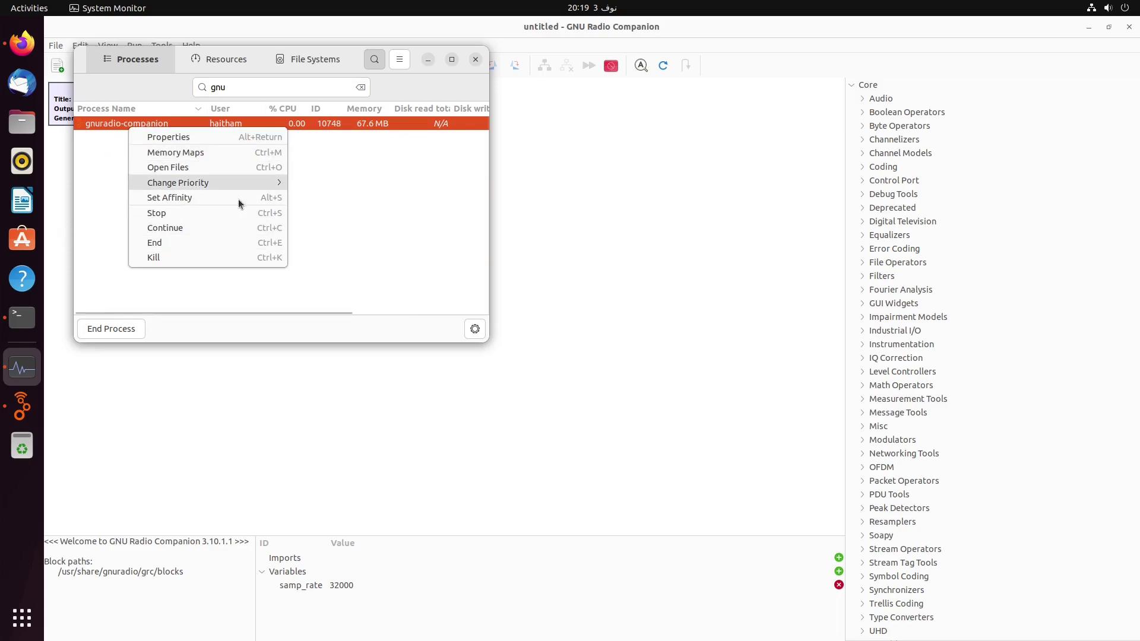
{"action": "mouse_move", "coordinate": [206, 183]}
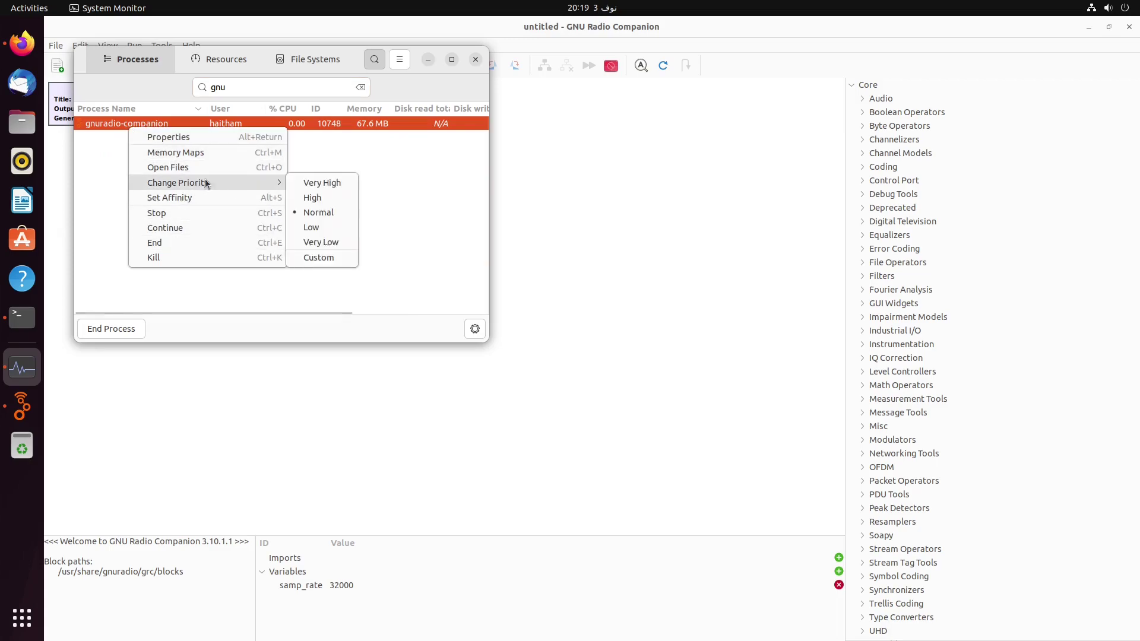
{"action": "left_click", "coordinate": [186, 140]}
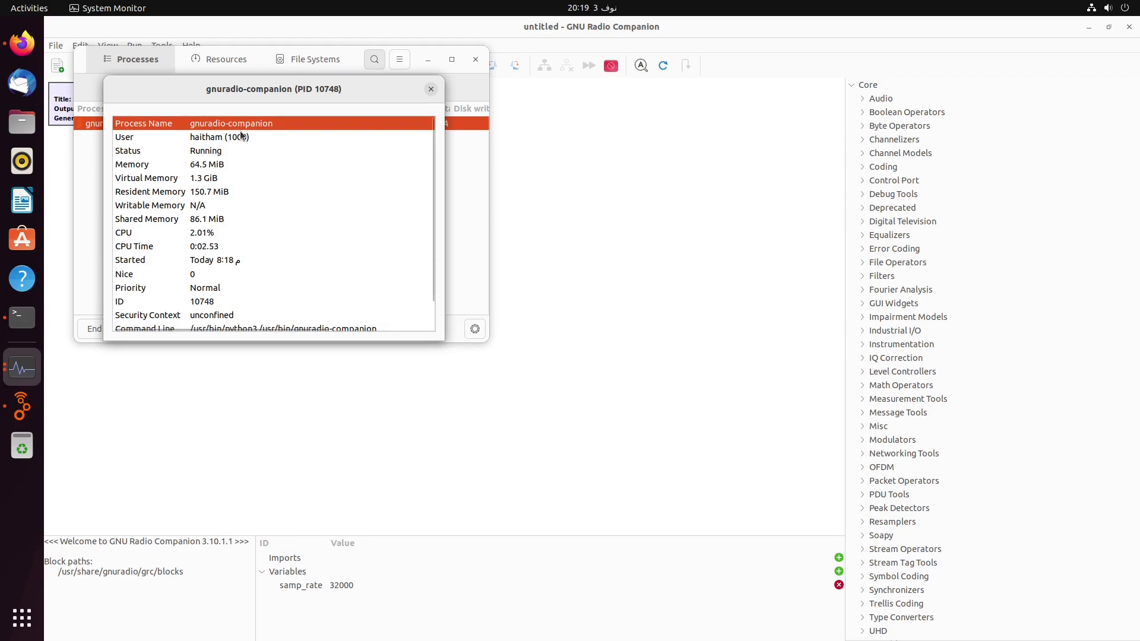
Run "gnuradio-companion" in the first terminal tab to start GNU Radio Companion from the command line
{"action": "left_click", "coordinate": [22, 318]}
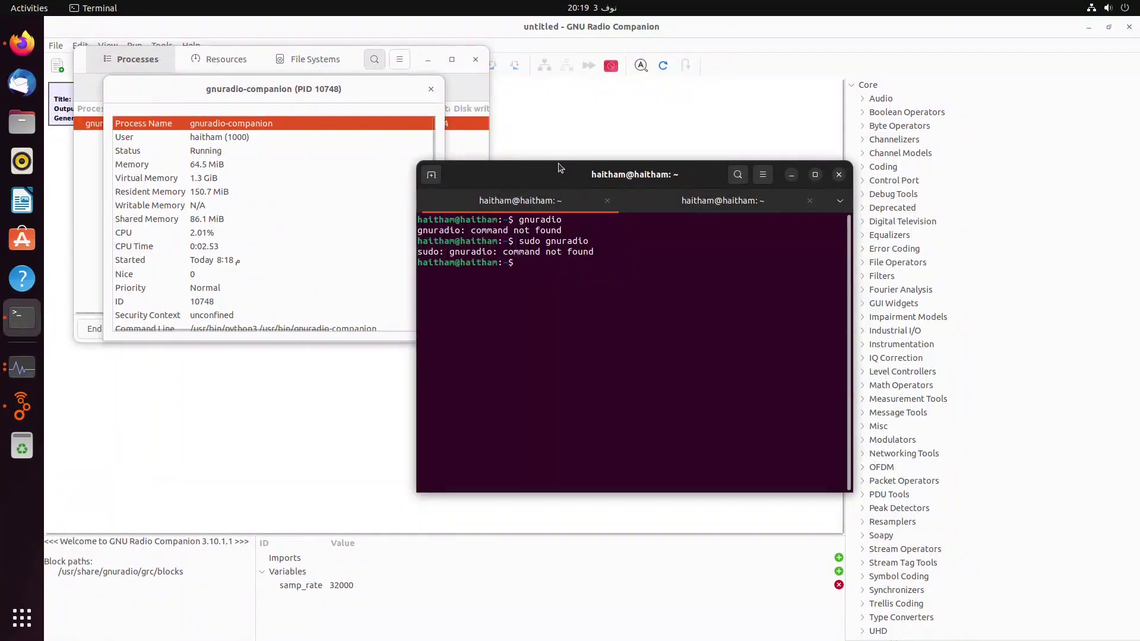
{"action": "type", "text": "g"}
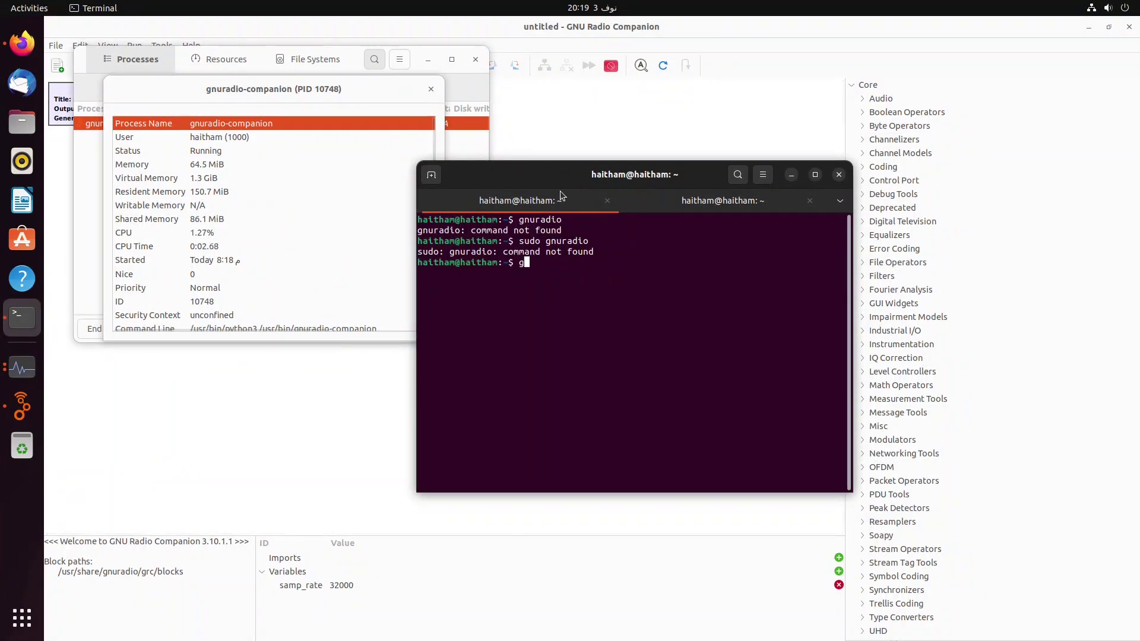
{"action": "type", "text": "nuradio-companion"}
{"action": "key", "text": "Return"}
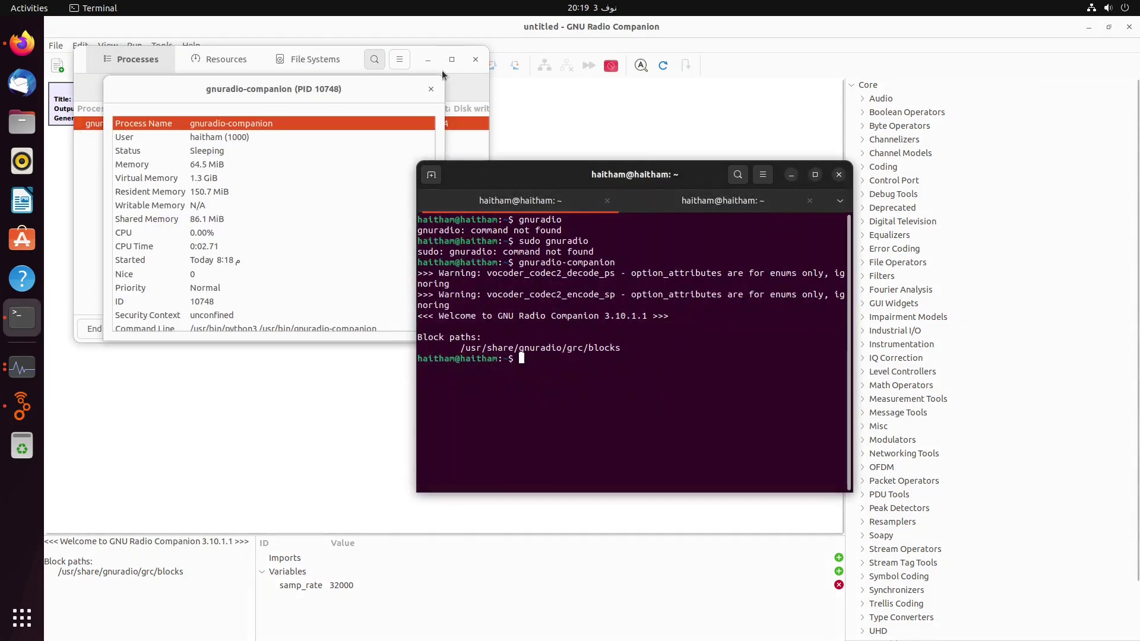
Close every open window except the terminal and empty its output with "clear"
{"action": "left_click", "coordinate": [431, 89]}
{"action": "left_click", "coordinate": [475, 59]}
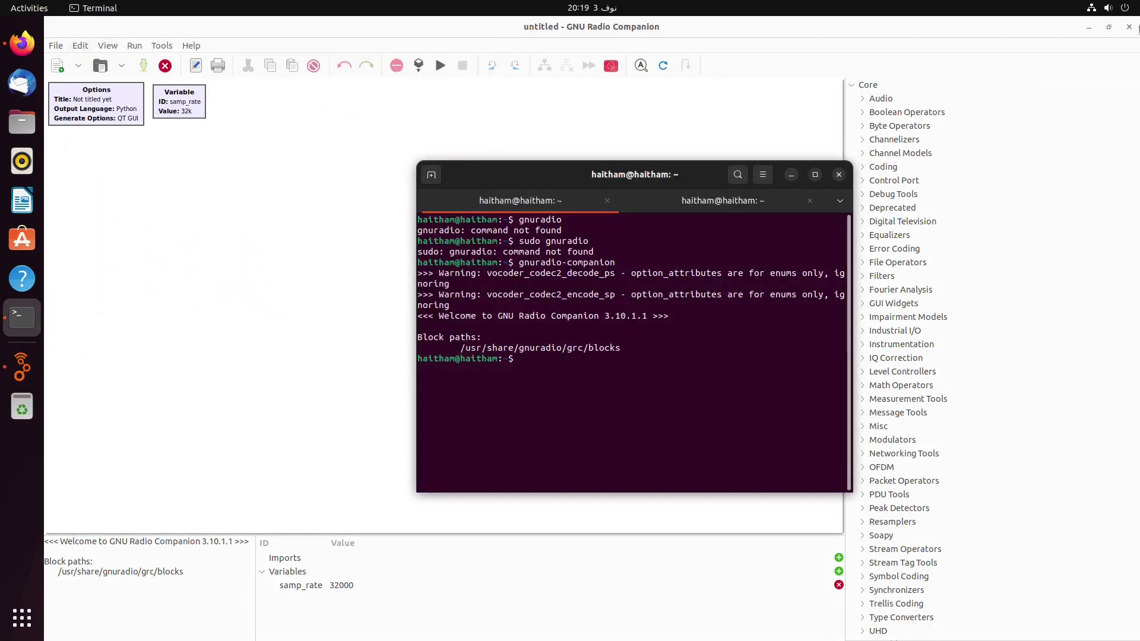
{"action": "left_click", "coordinate": [1130, 26]}
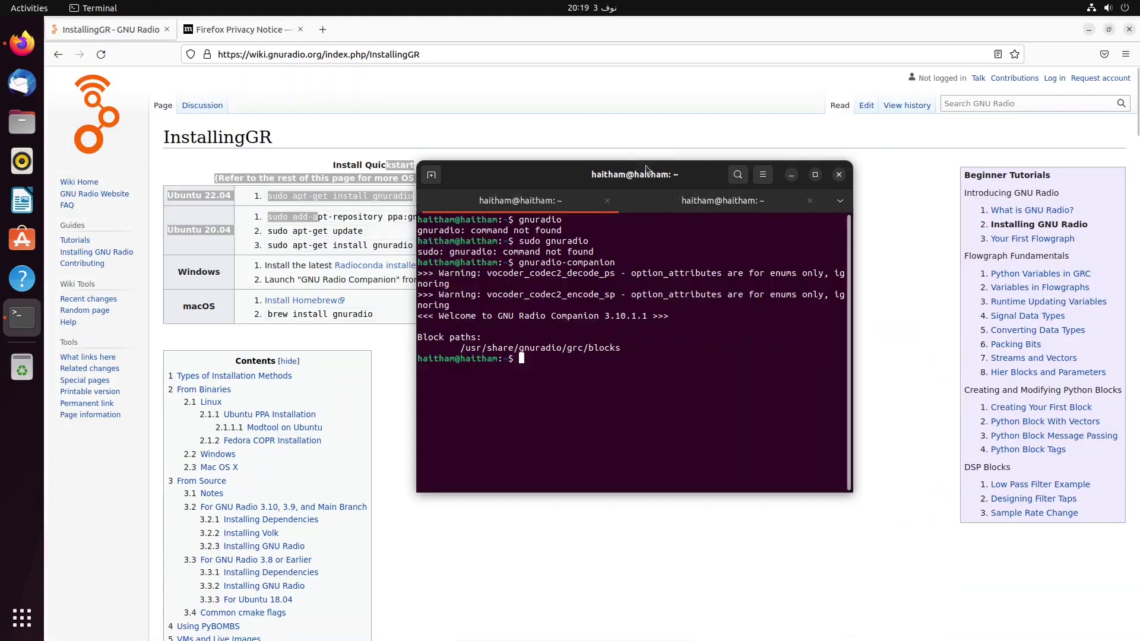
{"action": "left_click", "coordinate": [1131, 41]}
{"action": "left_click", "coordinate": [1129, 29]}
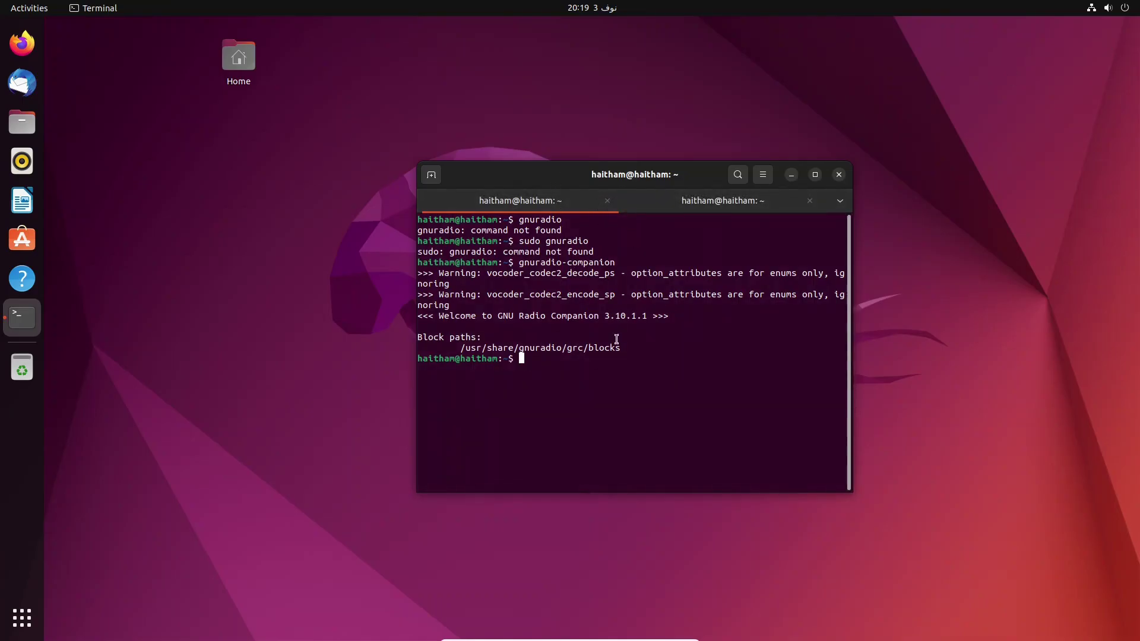
{"action": "type", "text": "clear"}
{"action": "key", "text": "Return"}
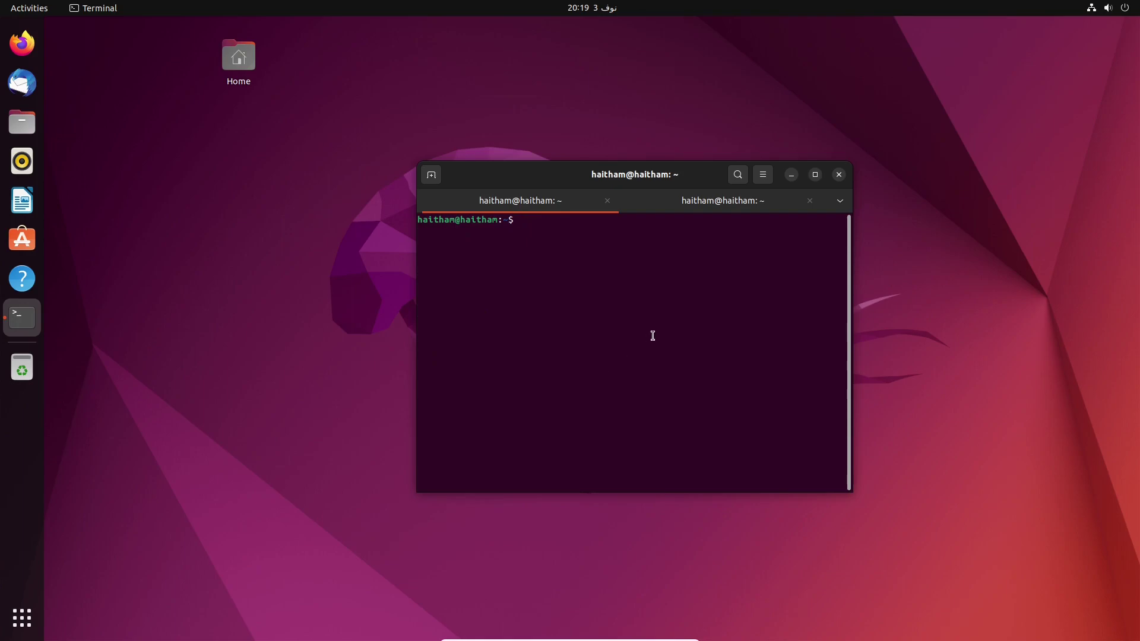
Rerun "gnuradio-companion" from the command history, comparing it with the applications overview launcher, and close GNU Radio Companion
{"action": "key", "text": "Up"}
{"action": "key", "text": "Up"}
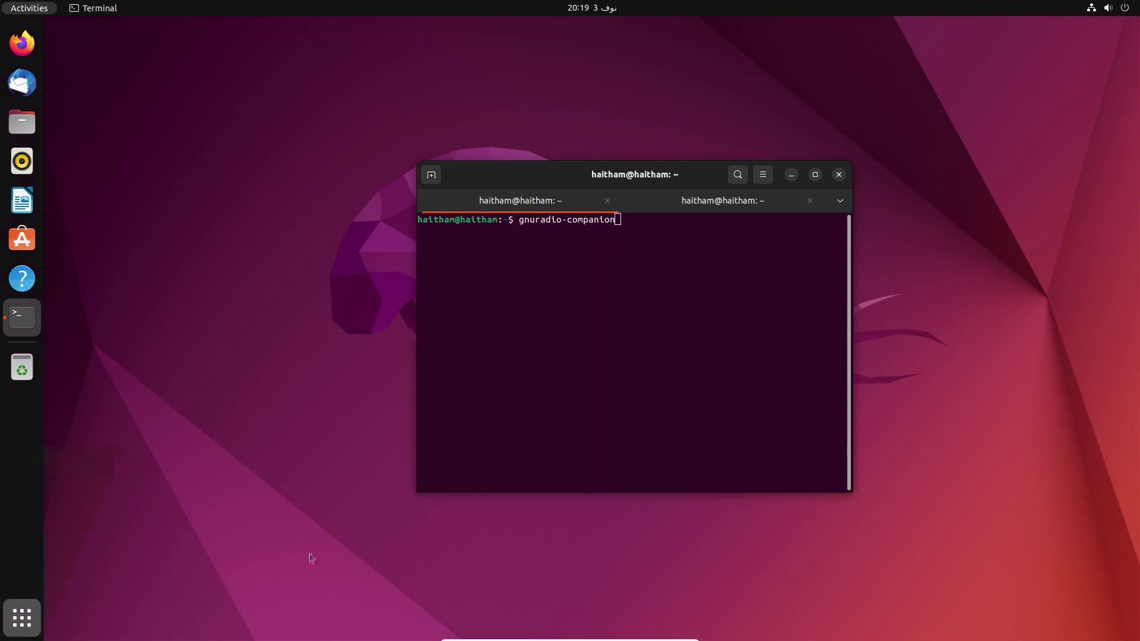
{"action": "left_click", "coordinate": [22, 618]}
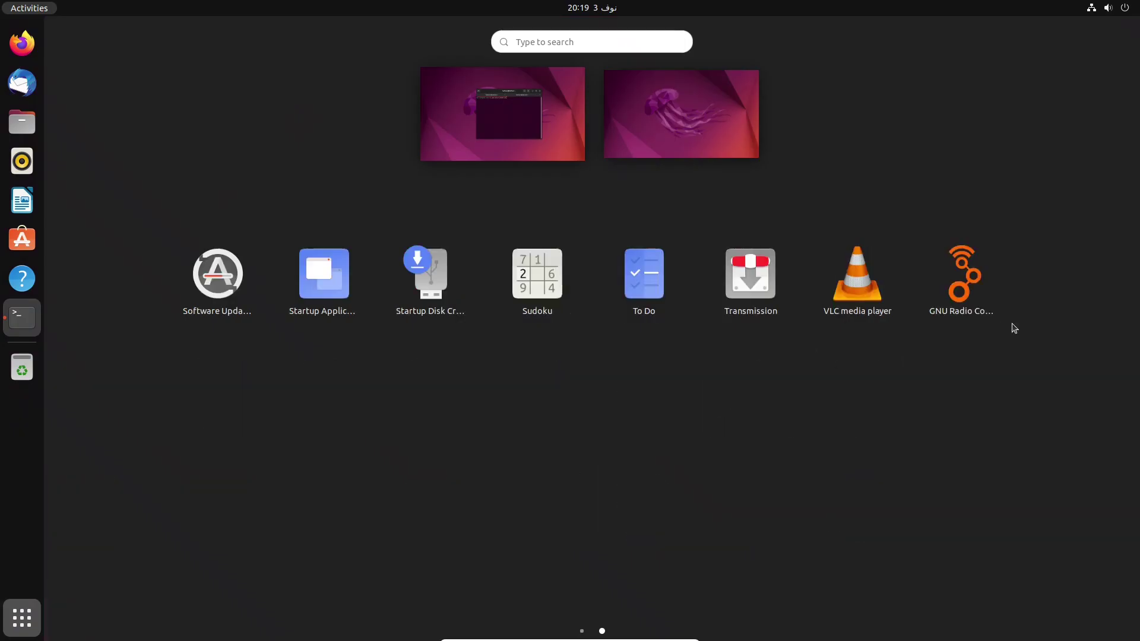
{"action": "left_click", "coordinate": [9, 619]}
{"action": "left_click_drag", "start_coordinate": [604, 190], "coordinate": [485, 129]}
{"action": "key", "text": "Return"}
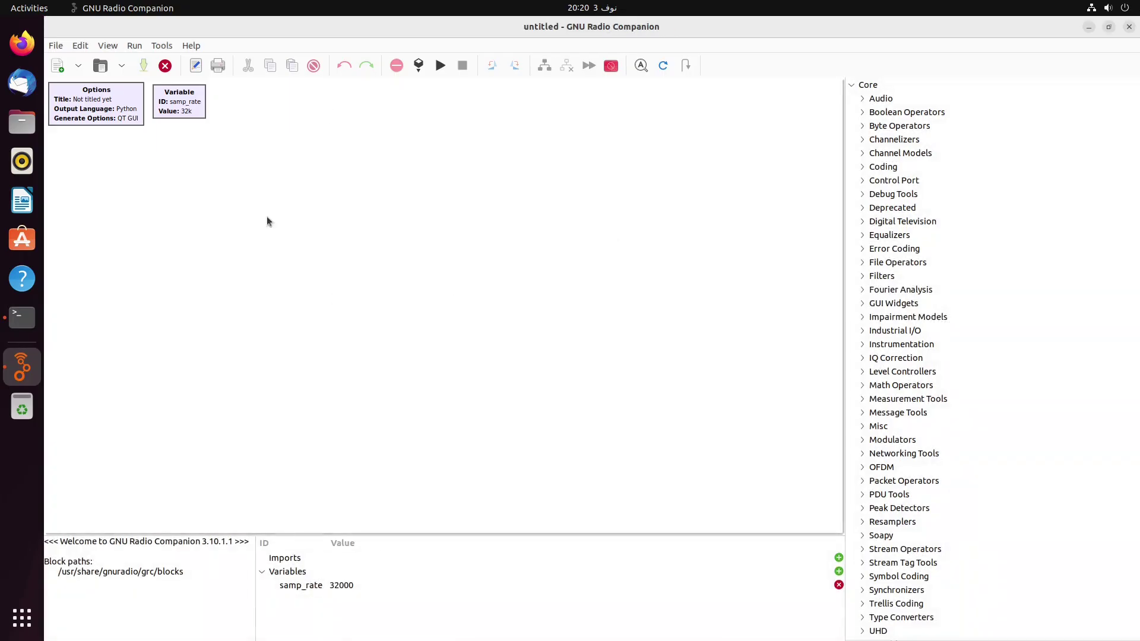
{"action": "left_click", "coordinate": [1129, 27]}
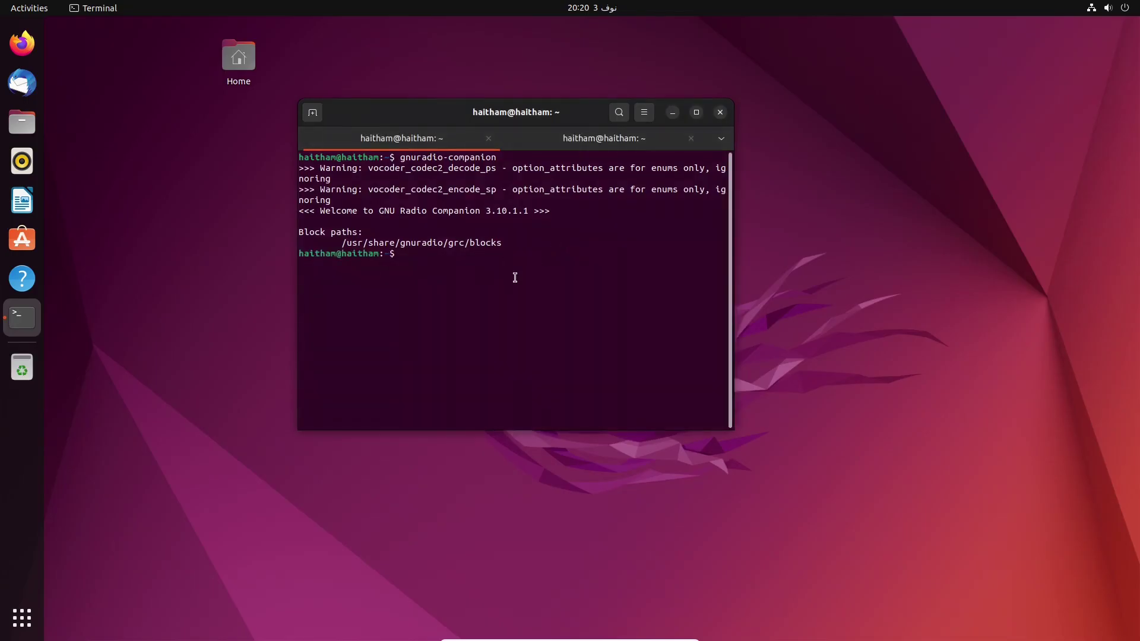
Launch VLC by running "vlc", accept its privacy policy with metadata network access allowed, and close the player
{"action": "type", "text": "vlc"}
{"action": "key", "text": "BackSpace"}
{"action": "key", "text": "Return"}
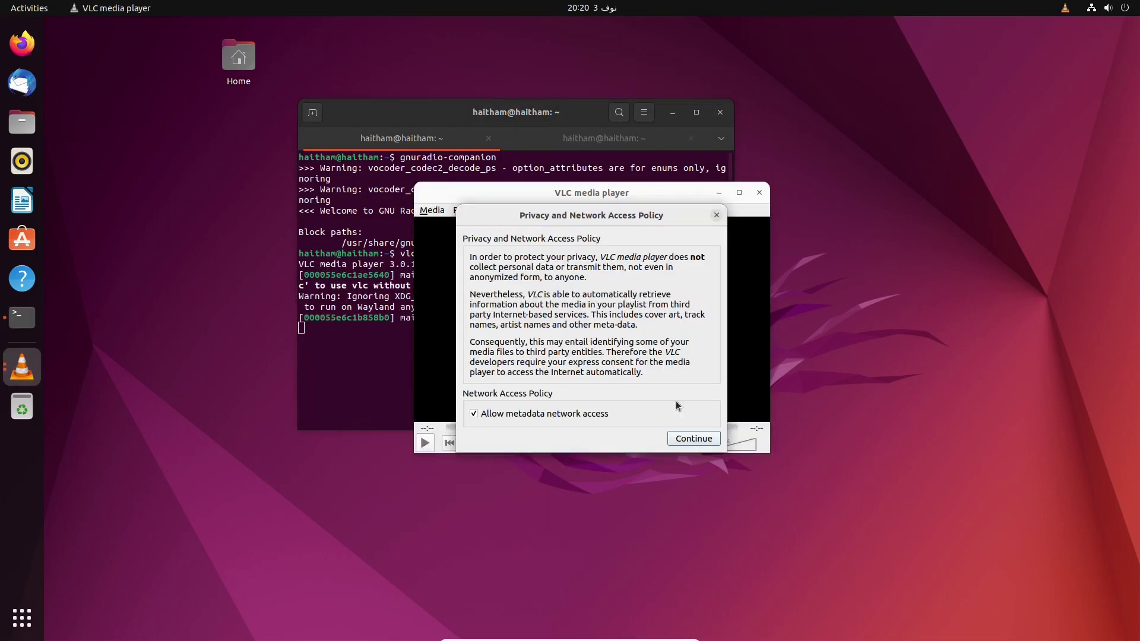
{"action": "left_click", "coordinate": [674, 439]}
{"action": "left_click", "coordinate": [760, 193]}
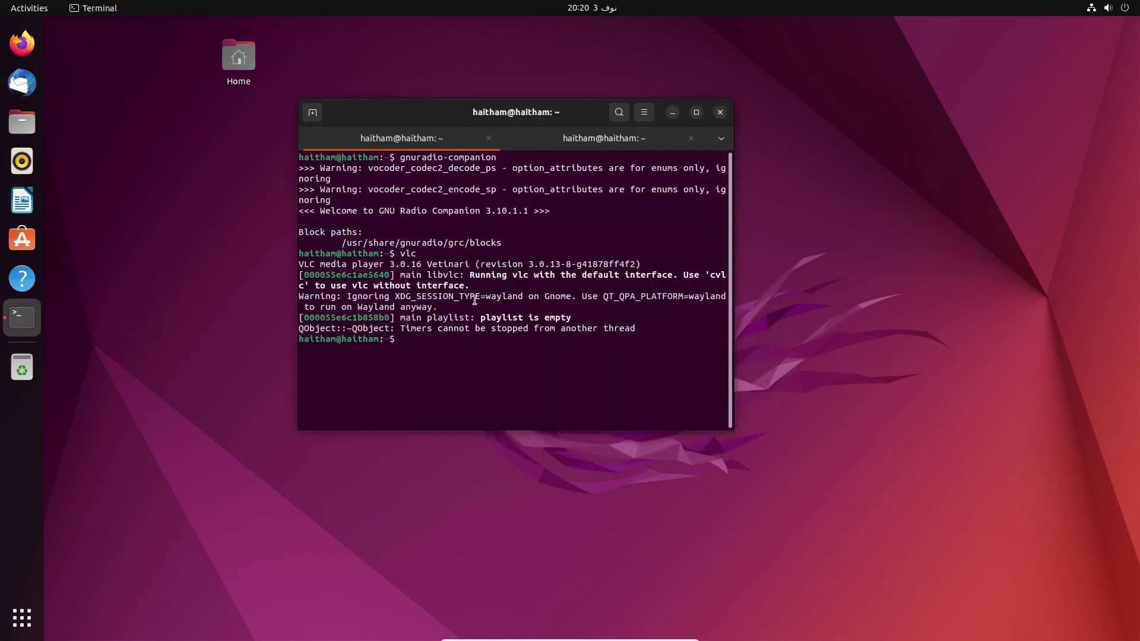
Restart Ubuntu by running "reboot" in the terminal and log back in with the account password
{"action": "type", "text": "reboot"}
{"action": "key", "text": "Return"}
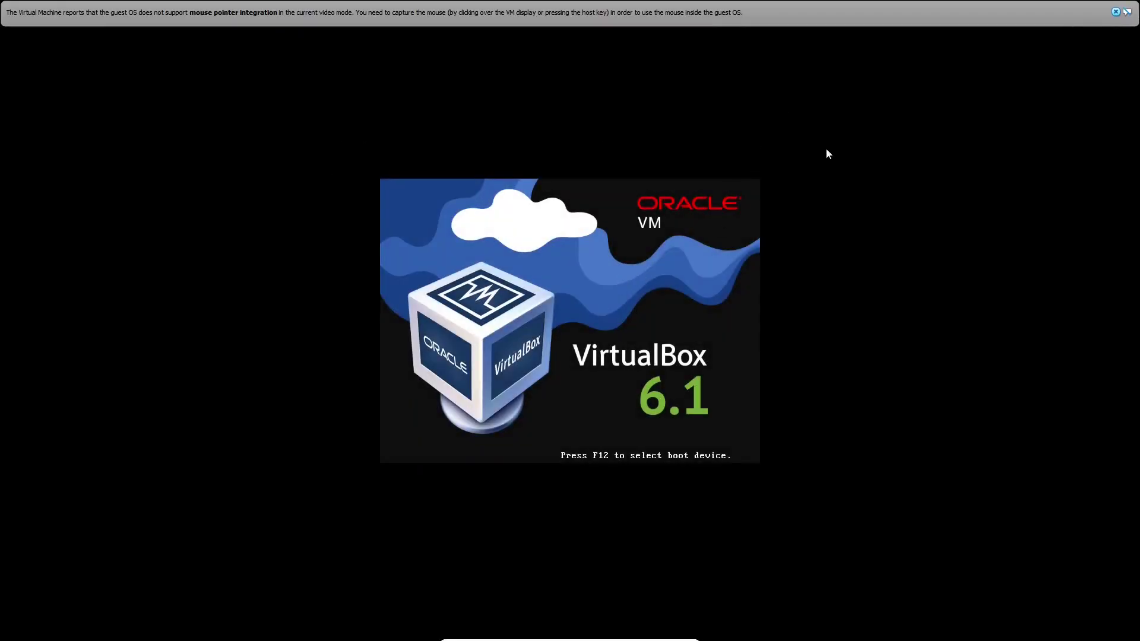
{"action": "left_click", "coordinate": [1116, 12]}
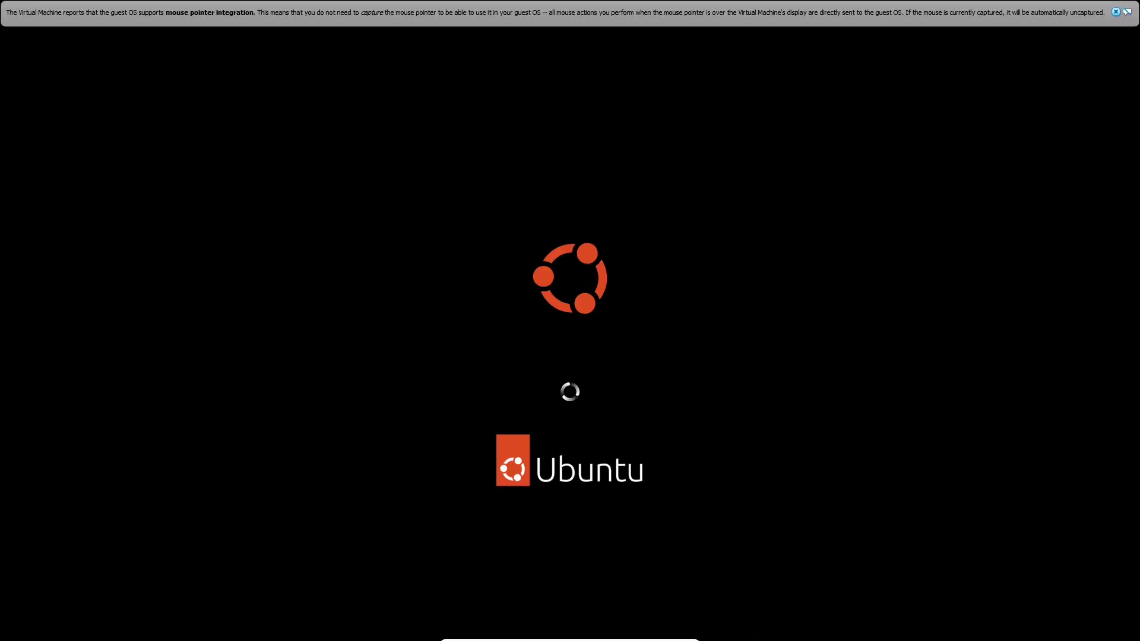
{"action": "left_click", "coordinate": [1117, 12]}
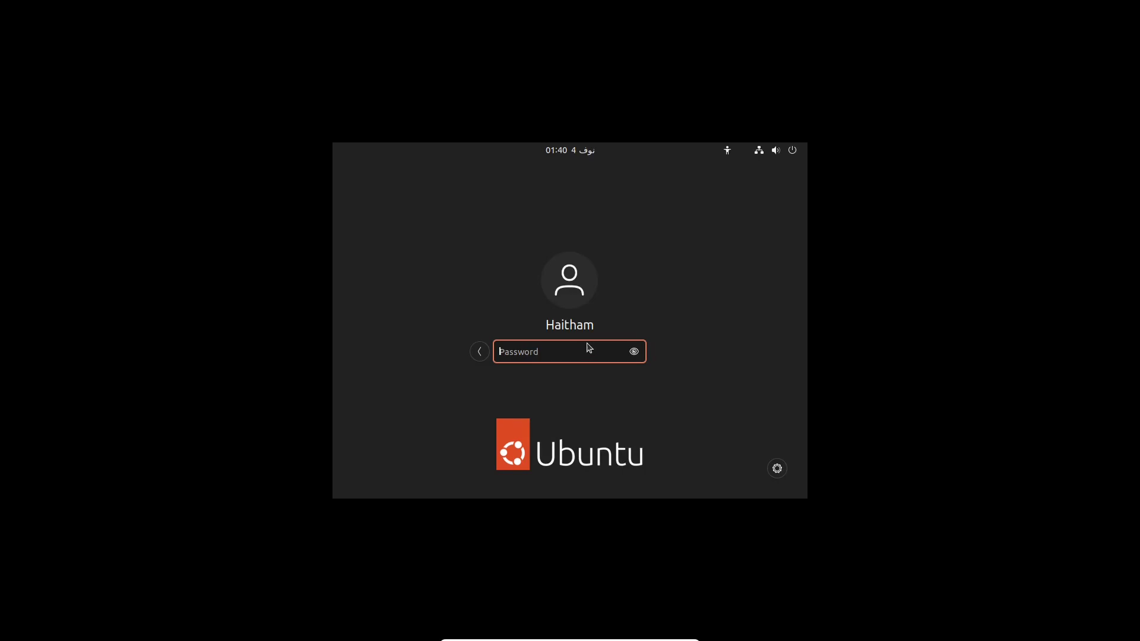
{"action": "type", "text": "•"}
{"action": "key", "text": "Return"}
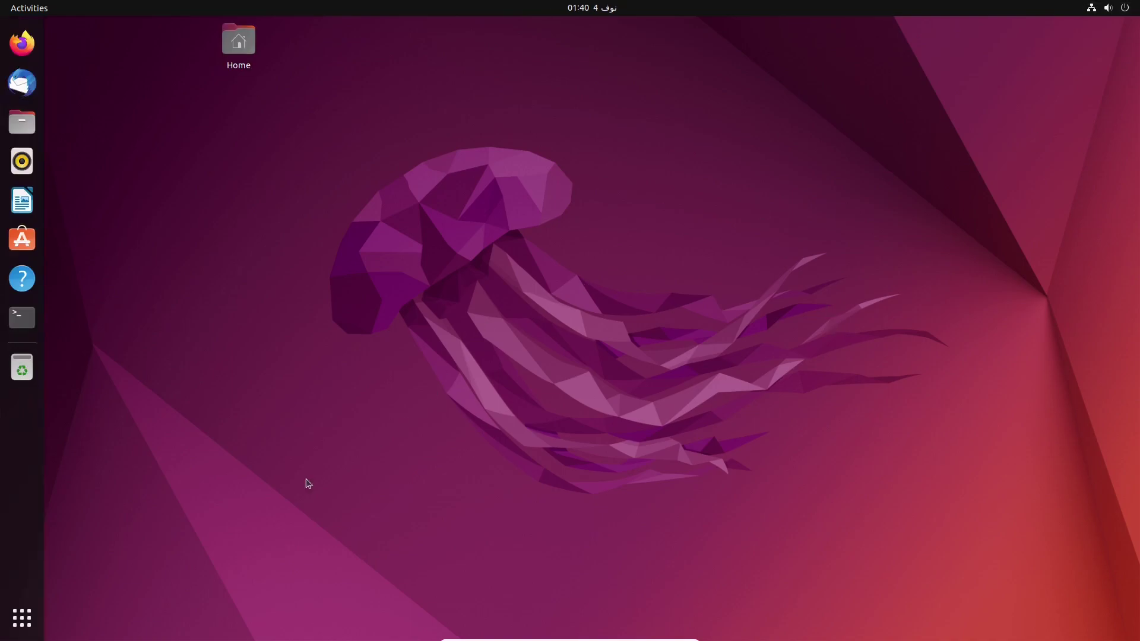
View the applications overview, the system menu and the notification calendar on the restarted desktop
{"action": "left_click", "coordinate": [22, 618]}
{"action": "left_click", "coordinate": [776, 394]}
{"action": "left_click", "coordinate": [1117, 8]}
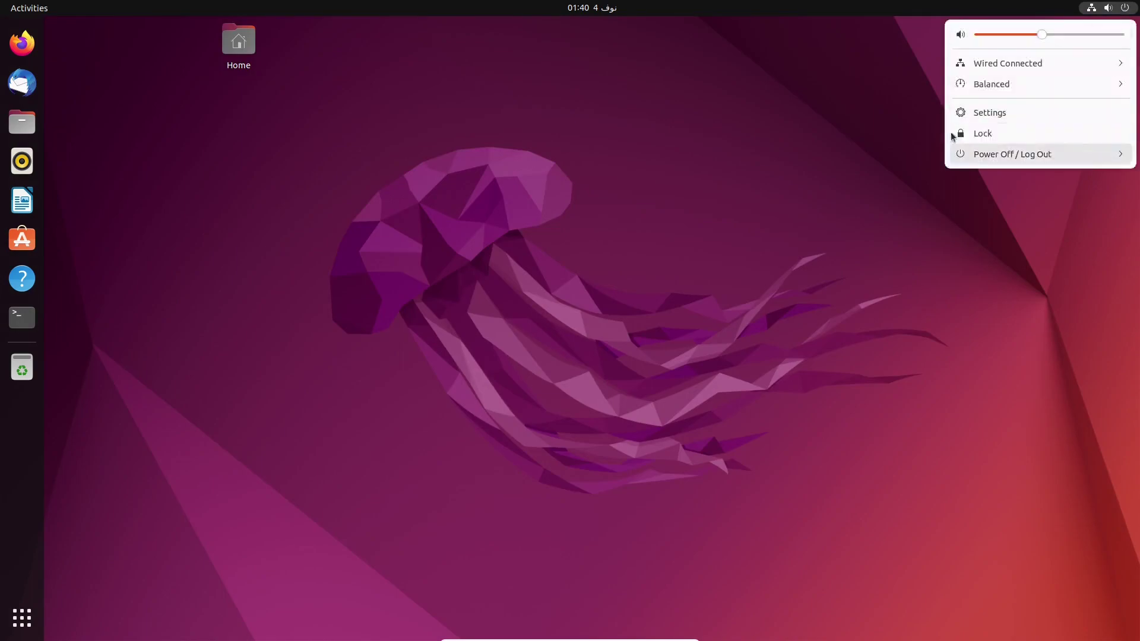
{"action": "left_click", "coordinate": [594, 7]}
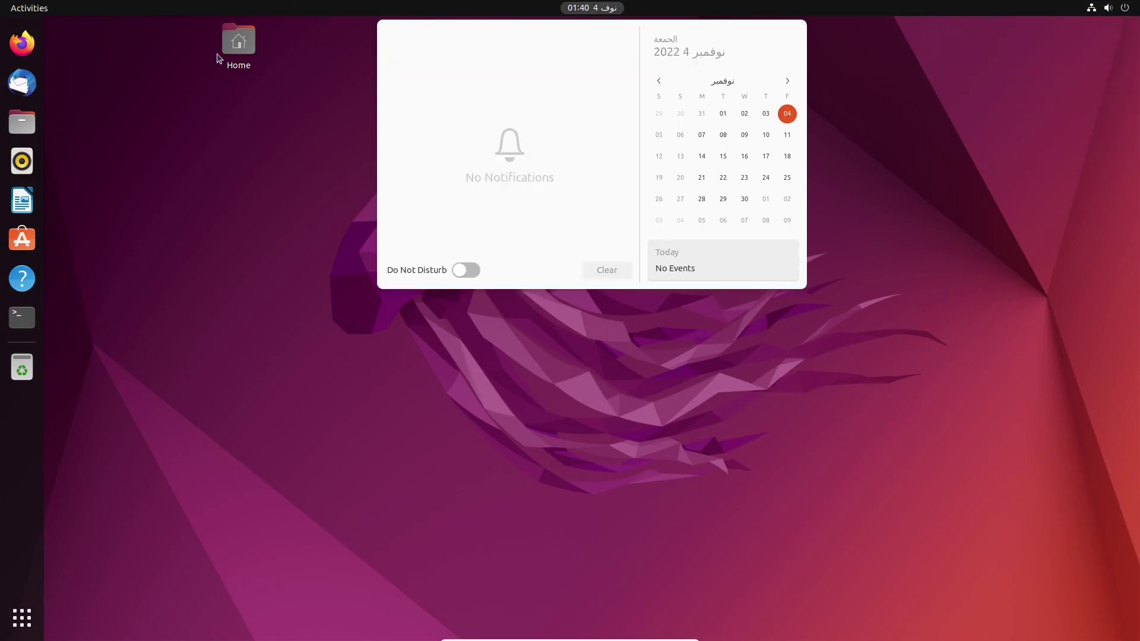
{"action": "key", "text": "Escape"}
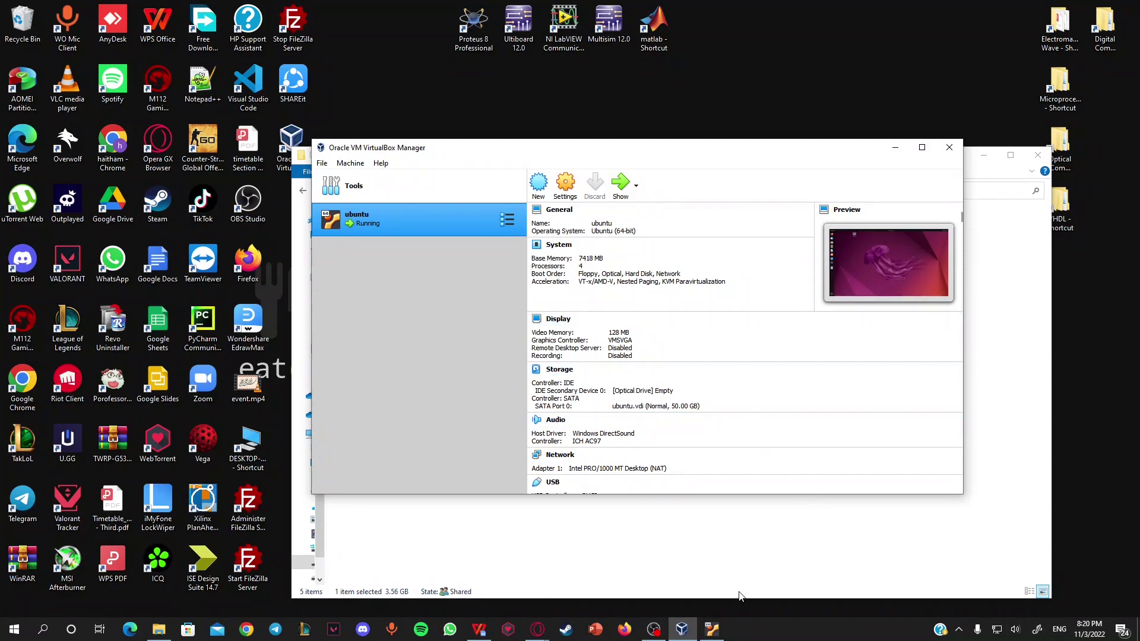
{"action": "left_click", "coordinate": [653, 629]}
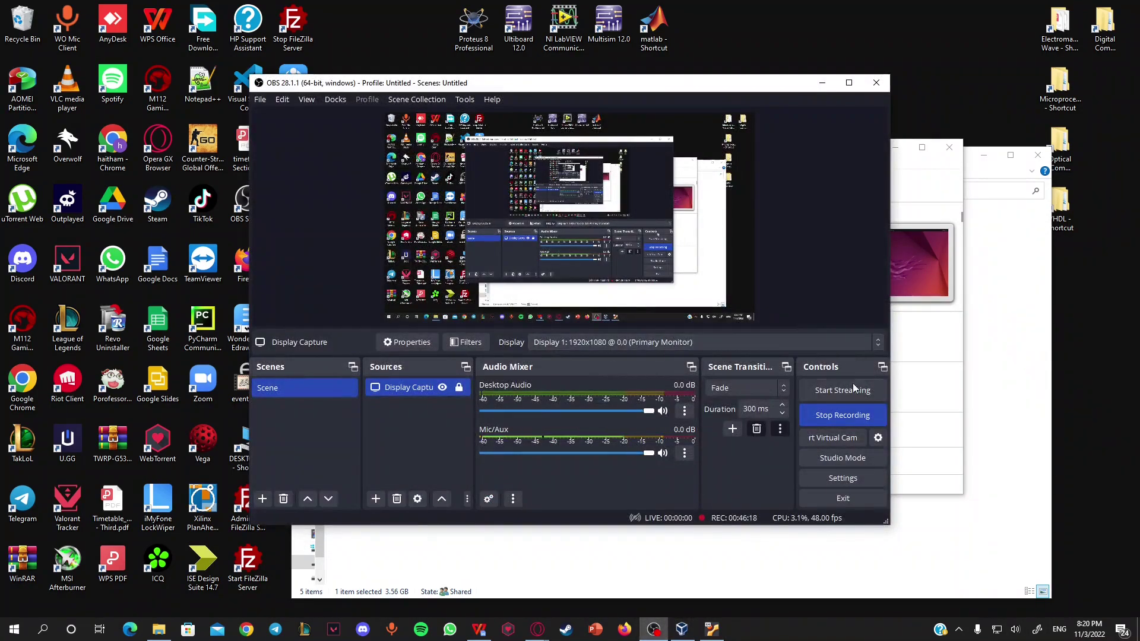